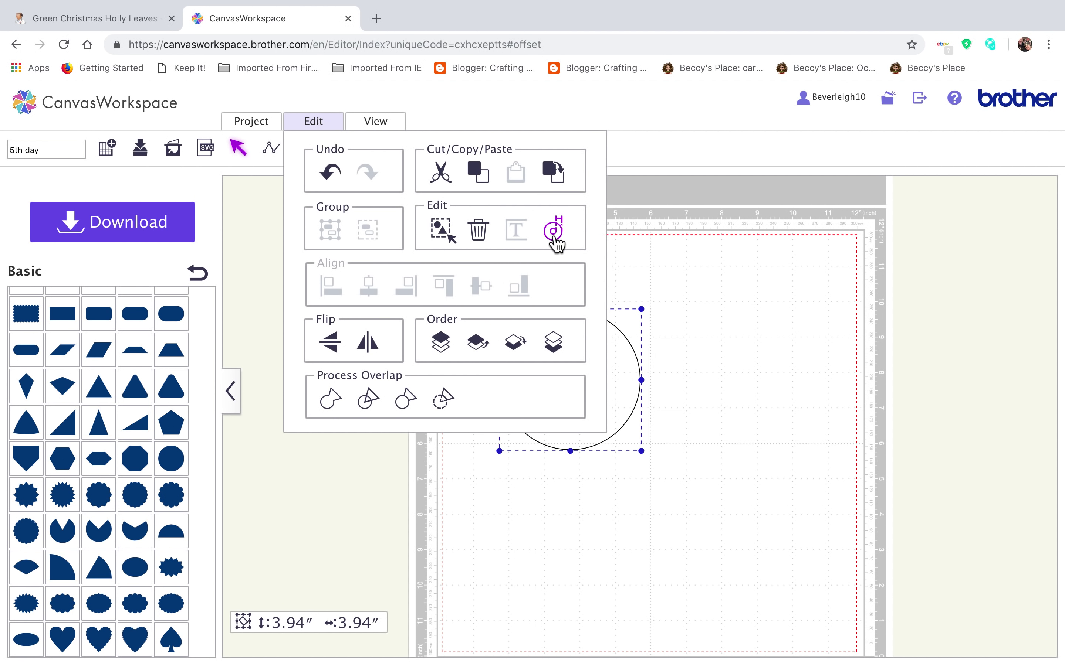
# Create an inward offset line of the circle with 0.52 inches spacing and round corners, leaving the original line as is.
pyautogui.click(553, 230)
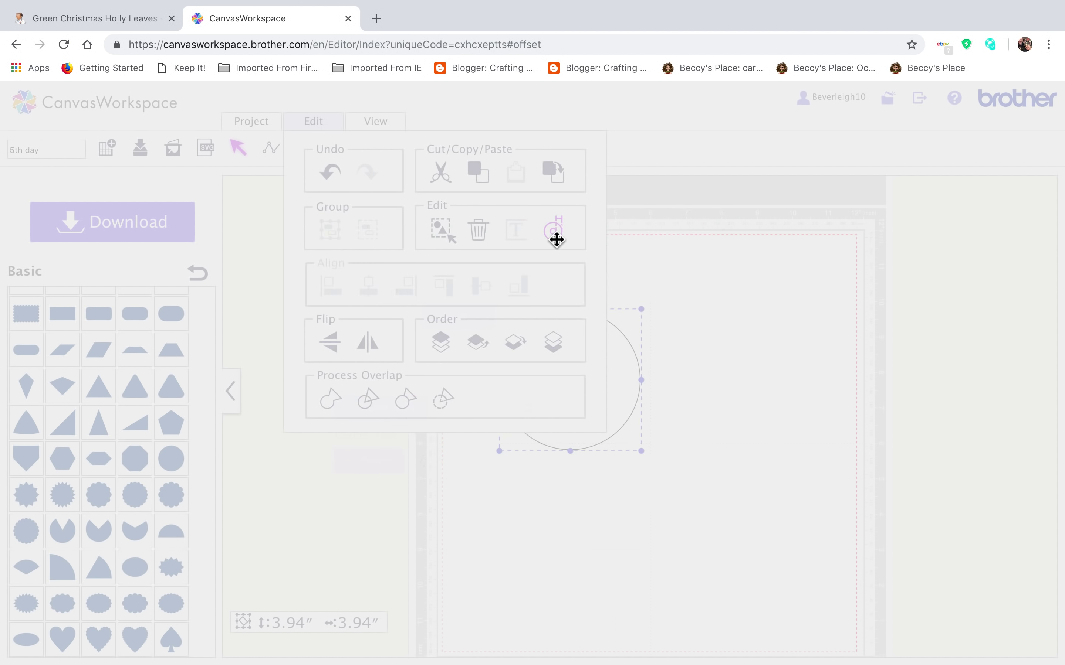
pyautogui.moveTo(372, 270); pyautogui.dragTo(404, 276)
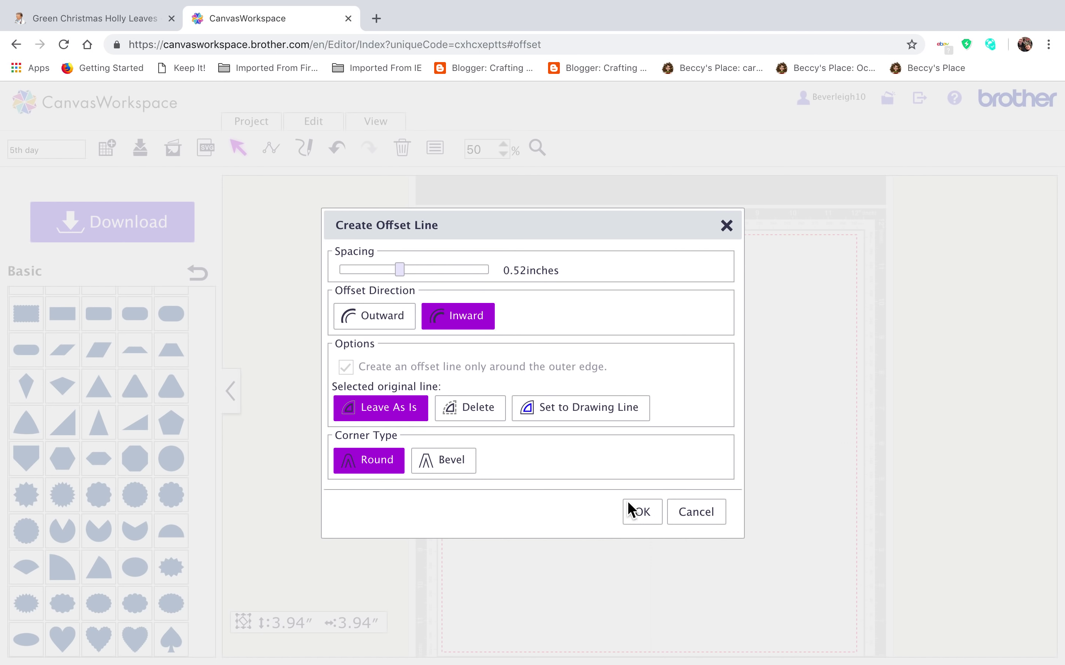
pyautogui.click(642, 513)
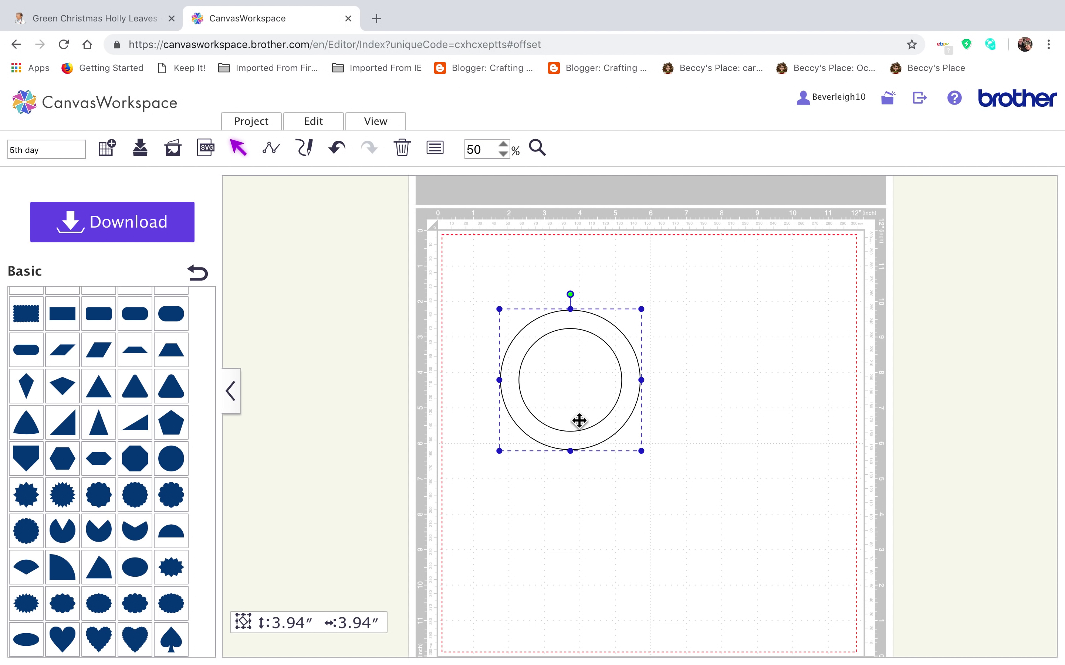
# Select both concentric circles and fill them with golden yellow.
pyautogui.click(606, 399)
pyautogui.moveTo(498, 282); pyautogui.dragTo(697, 492)
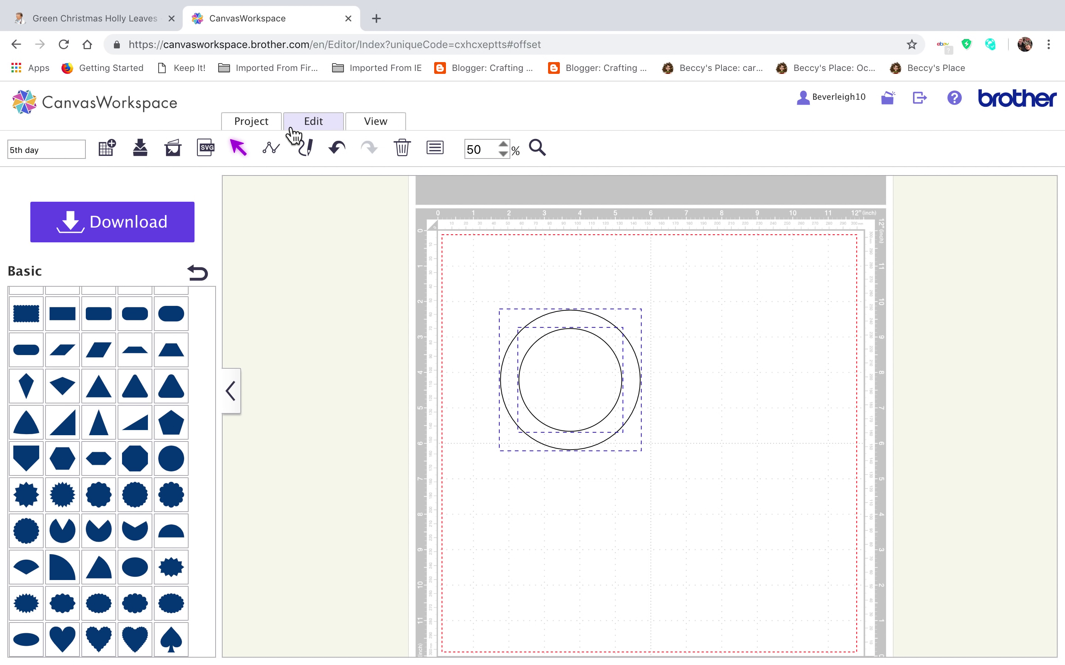
pyautogui.click(323, 129)
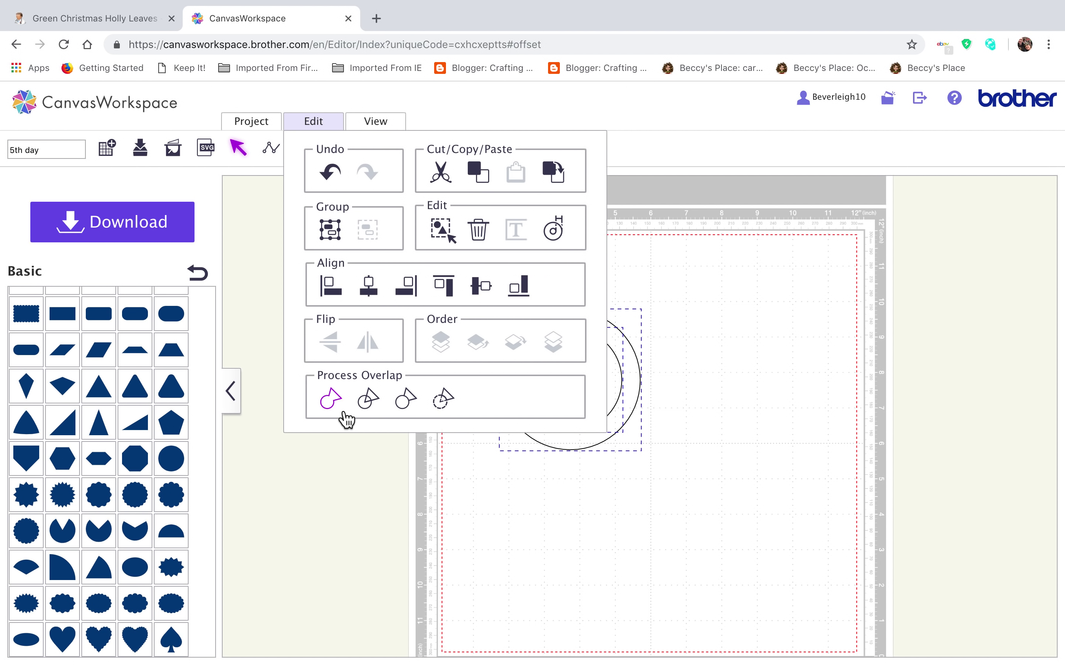
pyautogui.click(469, 503)
pyautogui.moveTo(474, 296); pyautogui.dragTo(700, 478)
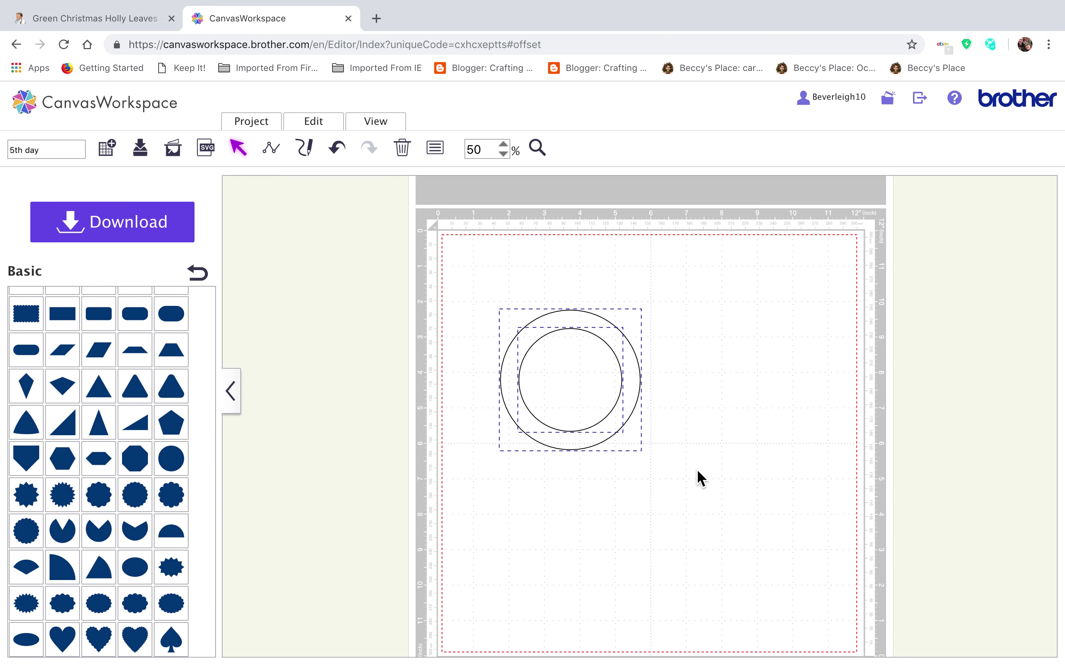
pyautogui.click(435, 148)
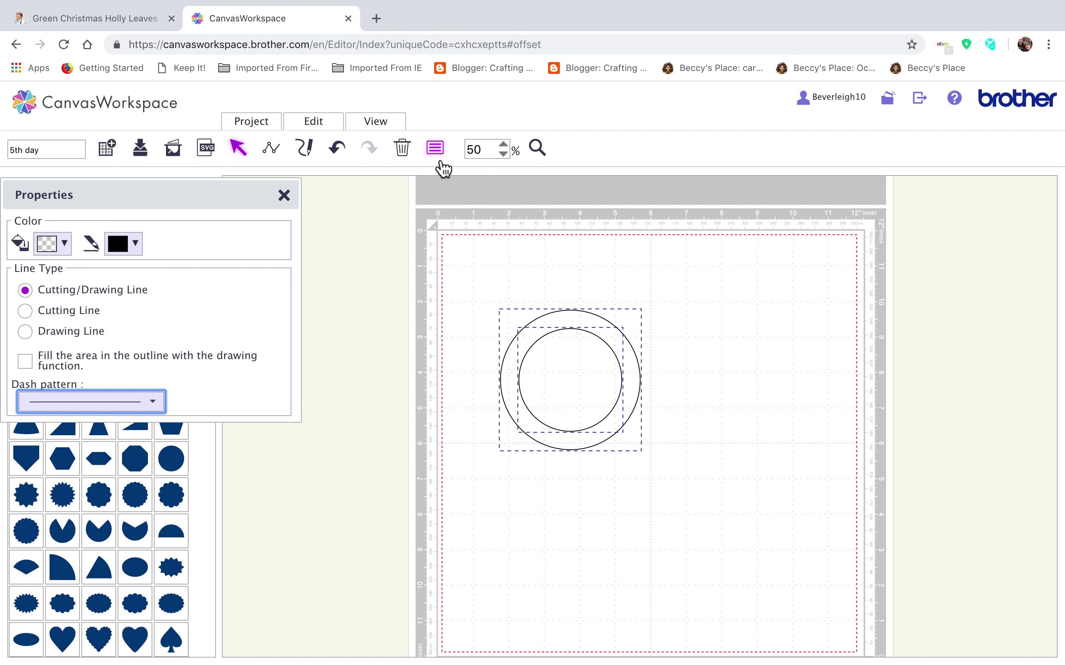
pyautogui.click(73, 249)
pyautogui.click(99, 329)
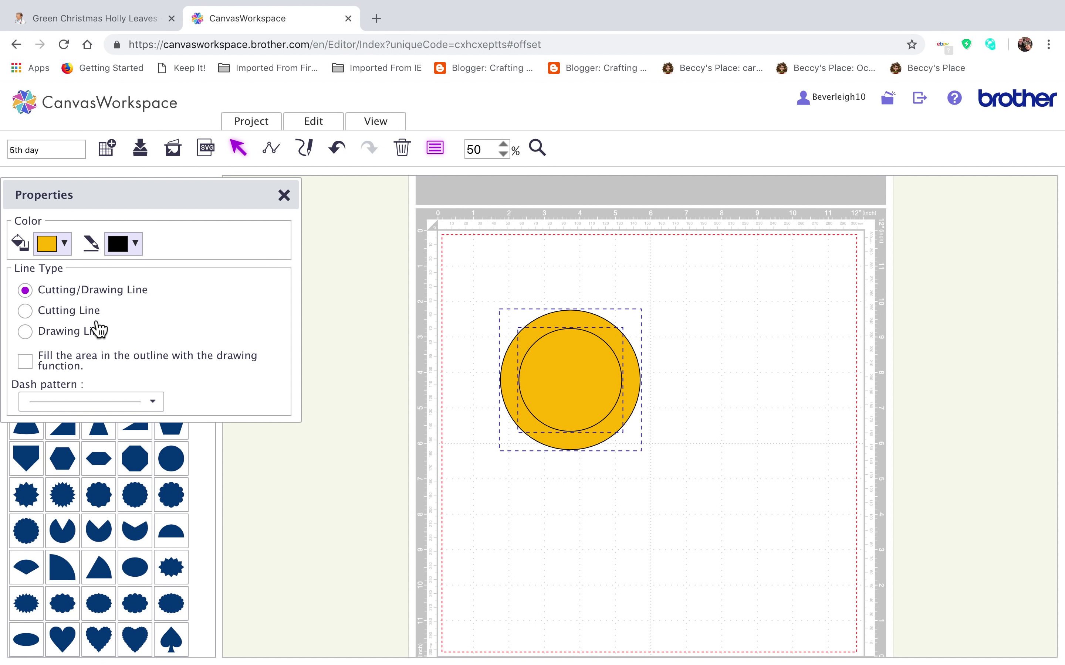
# Cut the inner circle out of the outer one with a Process Overlap operation to make a ring.
pyautogui.click(496, 545)
pyautogui.moveTo(465, 245); pyautogui.dragTo(707, 522)
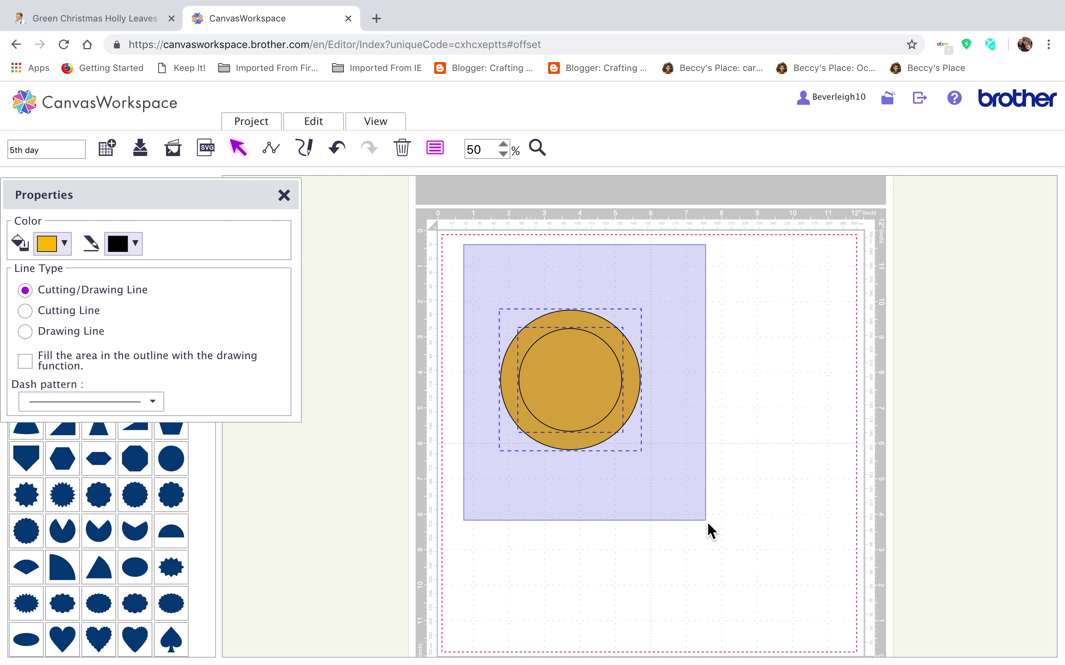
pyautogui.click(316, 124)
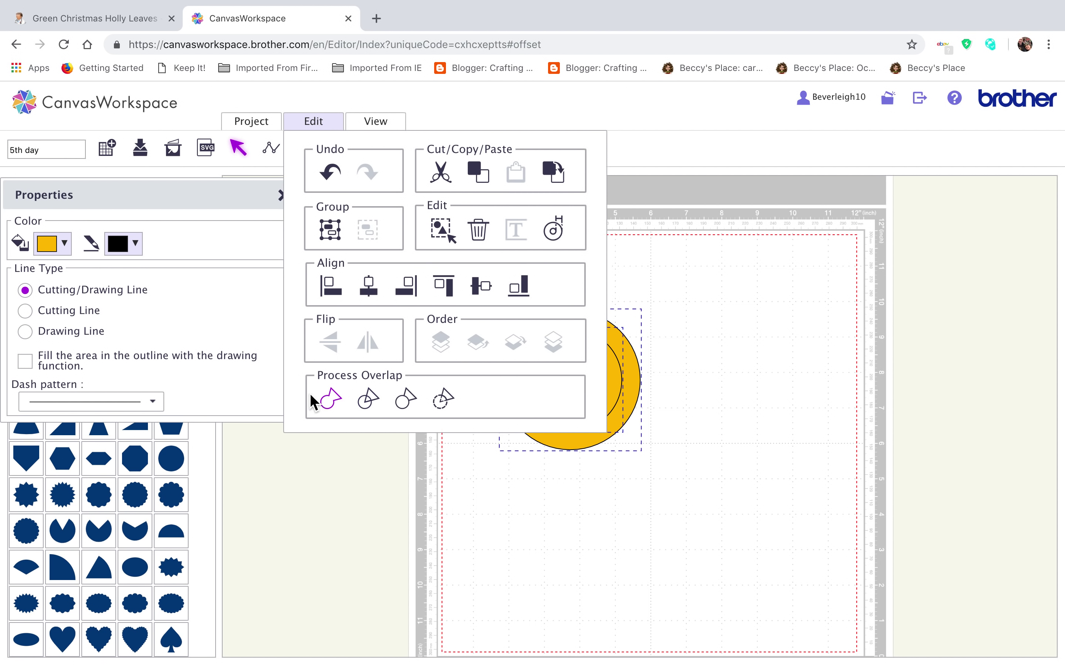
pyautogui.click(453, 403)
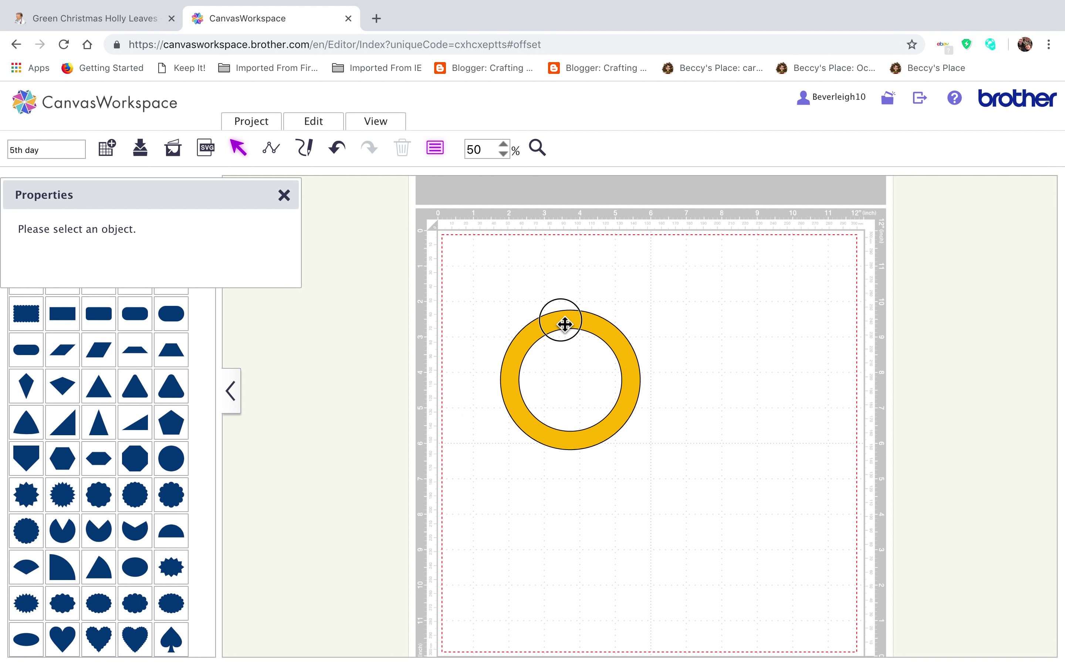
# Move the ring slightly up and to the right and resize it proportionally to 2.5 inches.
pyautogui.moveTo(563, 323); pyautogui.dragTo(594, 307)
pyautogui.click(93, 247)
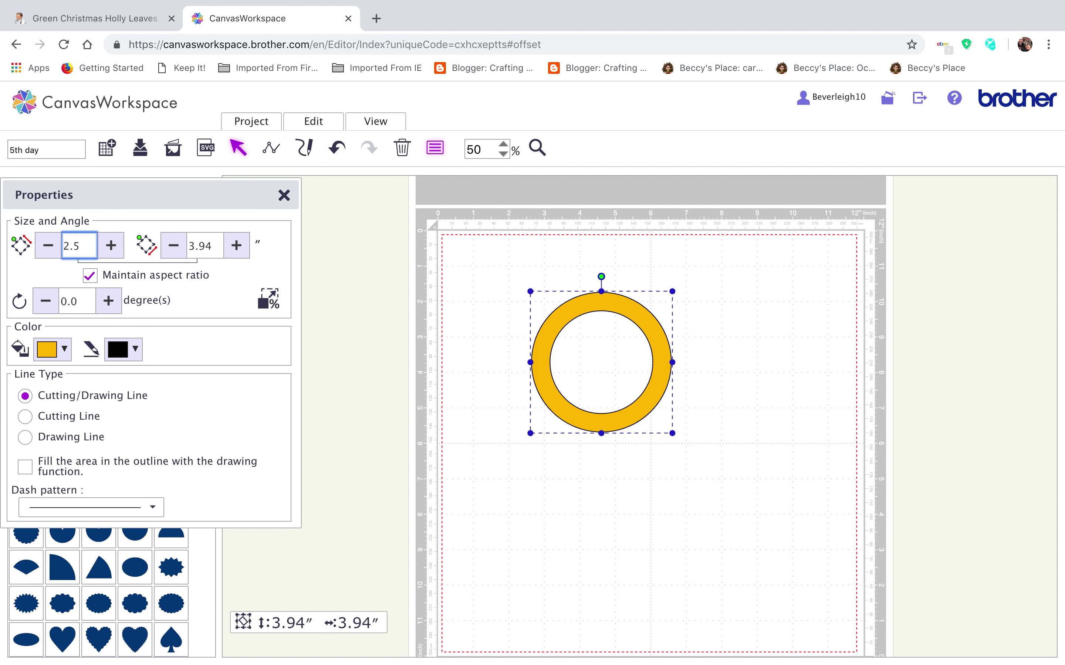
pyautogui.press('Return')
pyautogui.click(611, 554)
# Duplicate the ring and place the copy directly below the original, leaving a small gap.
pyautogui.click(592, 377)
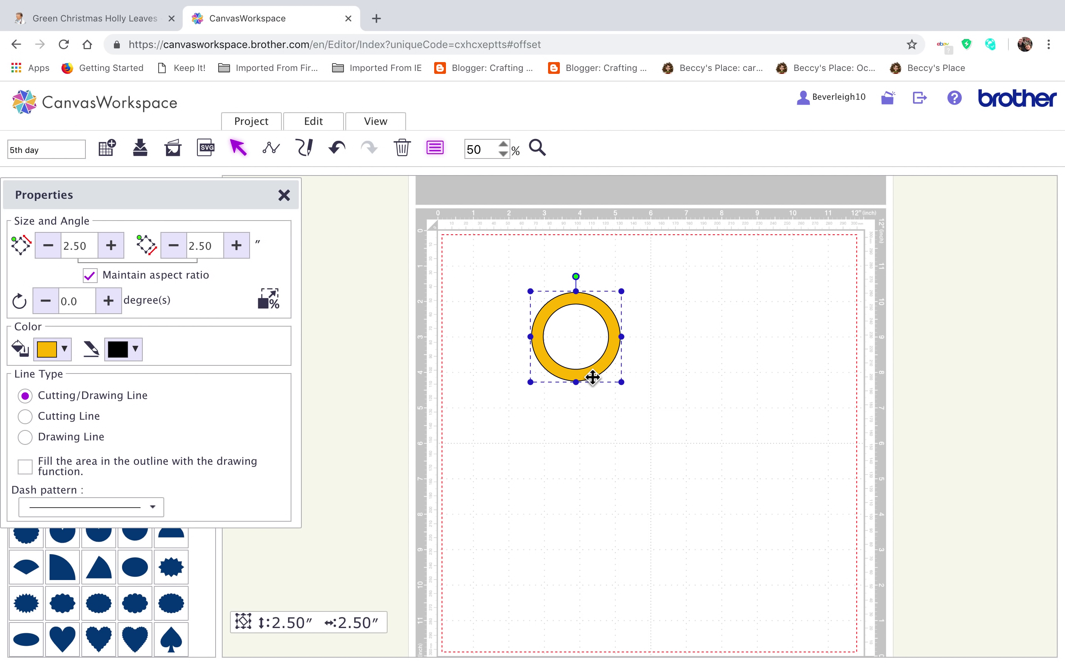
pyautogui.hotkey('ctrl', 'c')
pyautogui.hotkey('ctrl', 'v')
pyautogui.moveTo(592, 392); pyautogui.dragTo(578, 479)
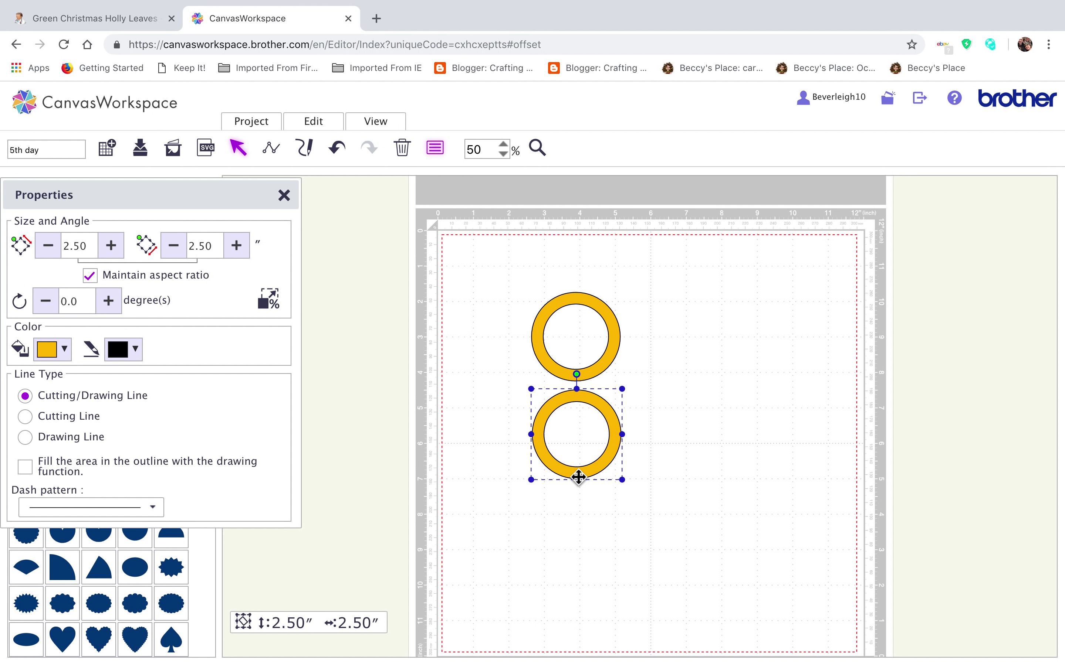
# Align the two rings on their common vertical centre line and group them.
pyautogui.click(754, 535)
pyautogui.moveTo(424, 253); pyautogui.dragTo(717, 500)
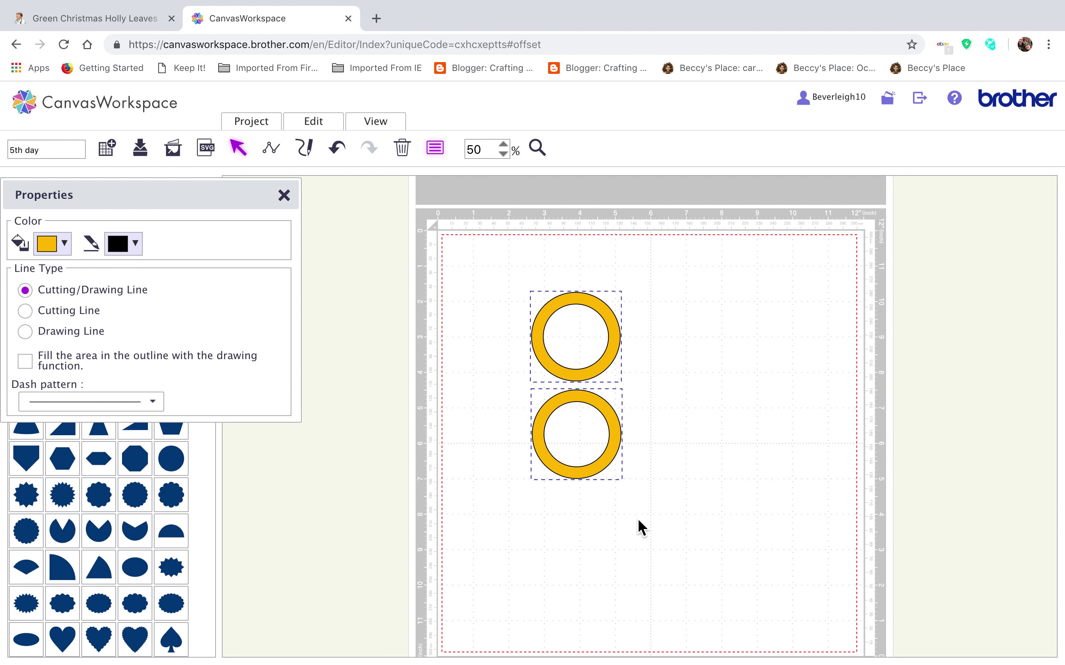
pyautogui.click(312, 124)
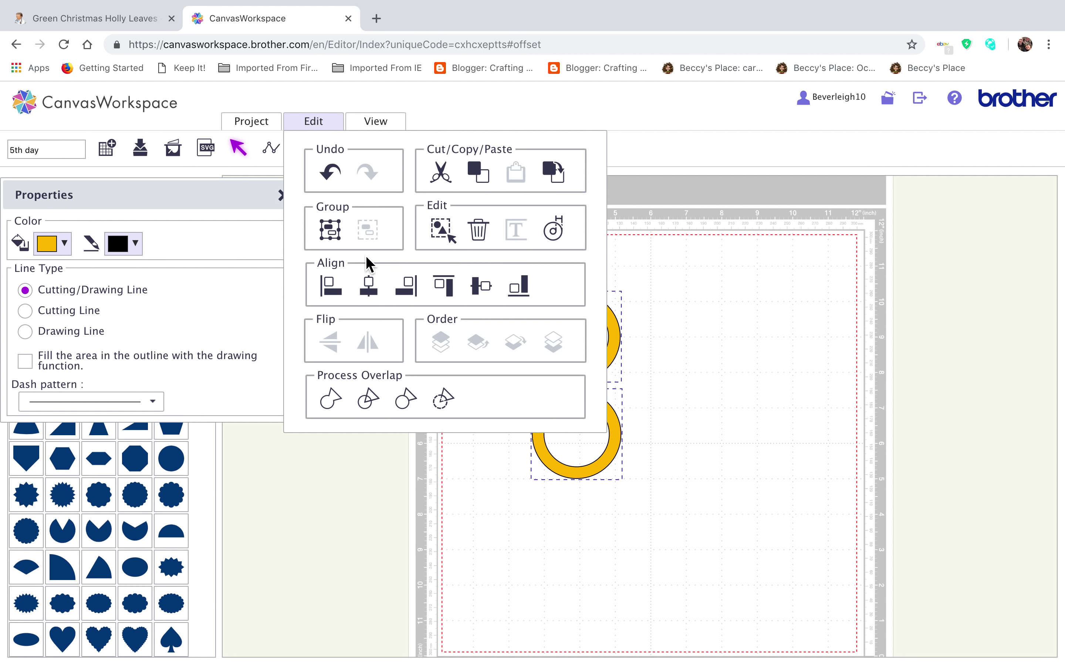
pyautogui.click(370, 289)
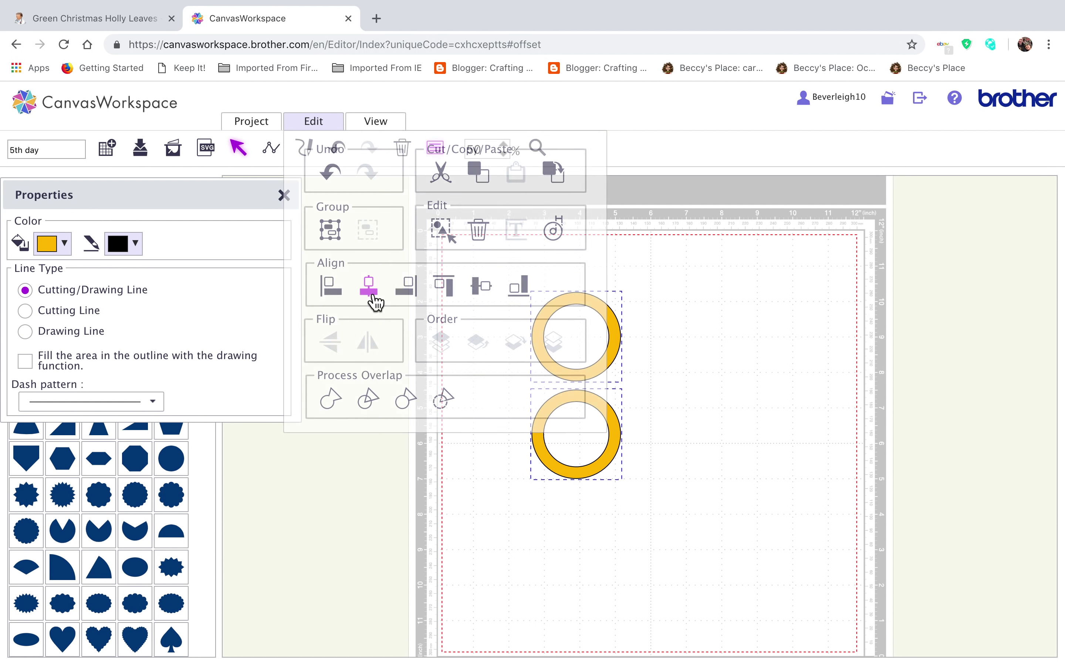
pyautogui.click(311, 125)
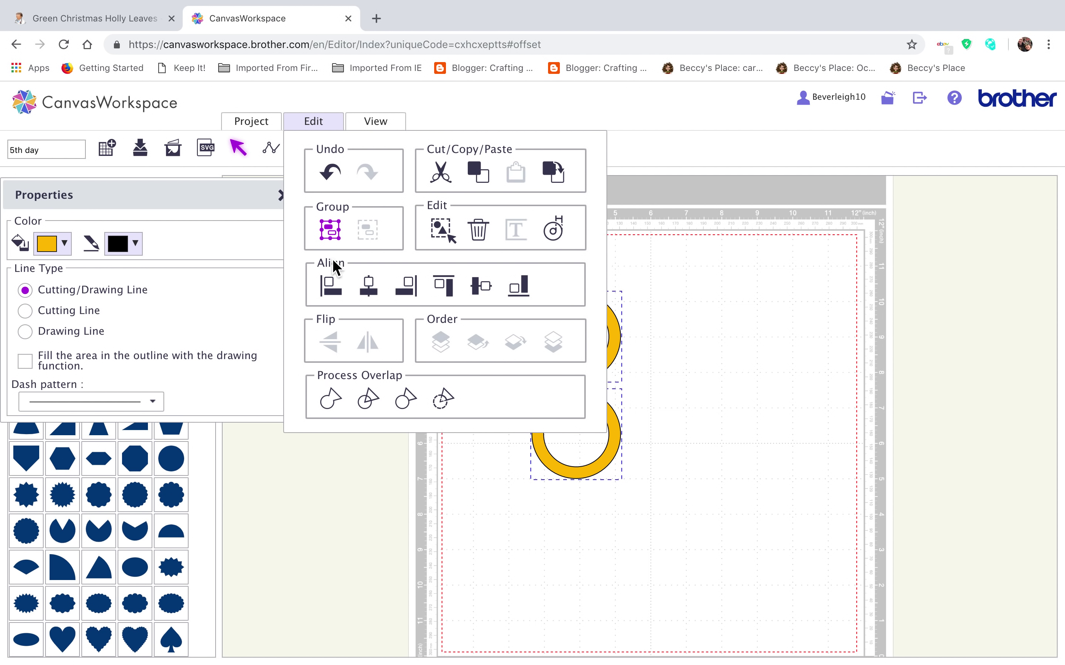
pyautogui.click(334, 236)
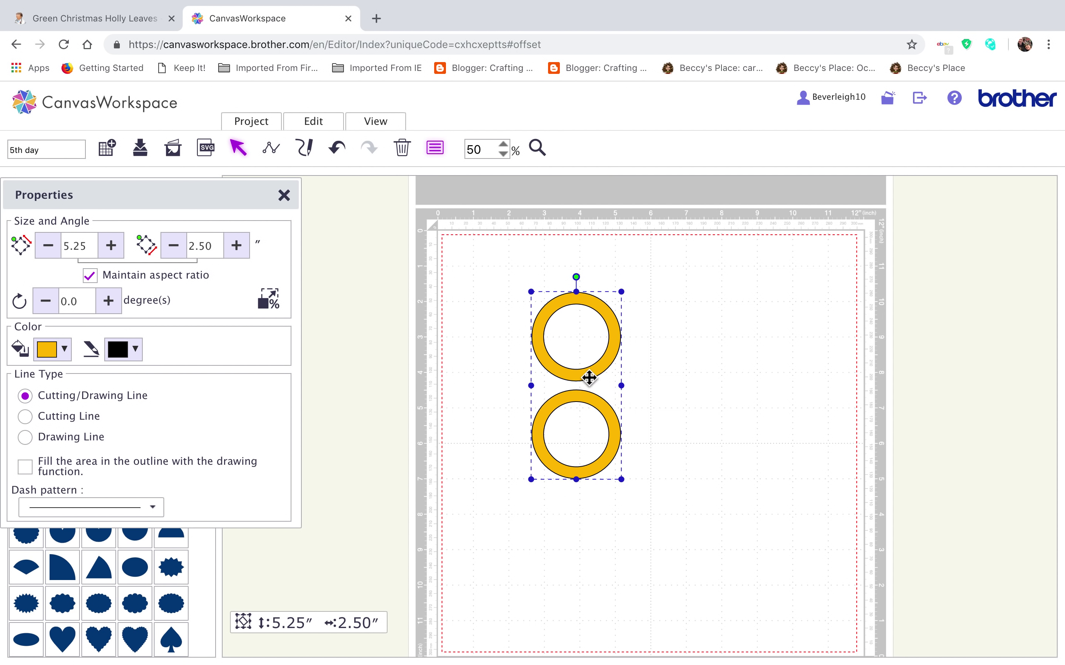
# Duplicate the grouped ring pair and align the copy with the original by both horizontal and vertical centres.
pyautogui.press('super+c')
pyautogui.press('super+v')
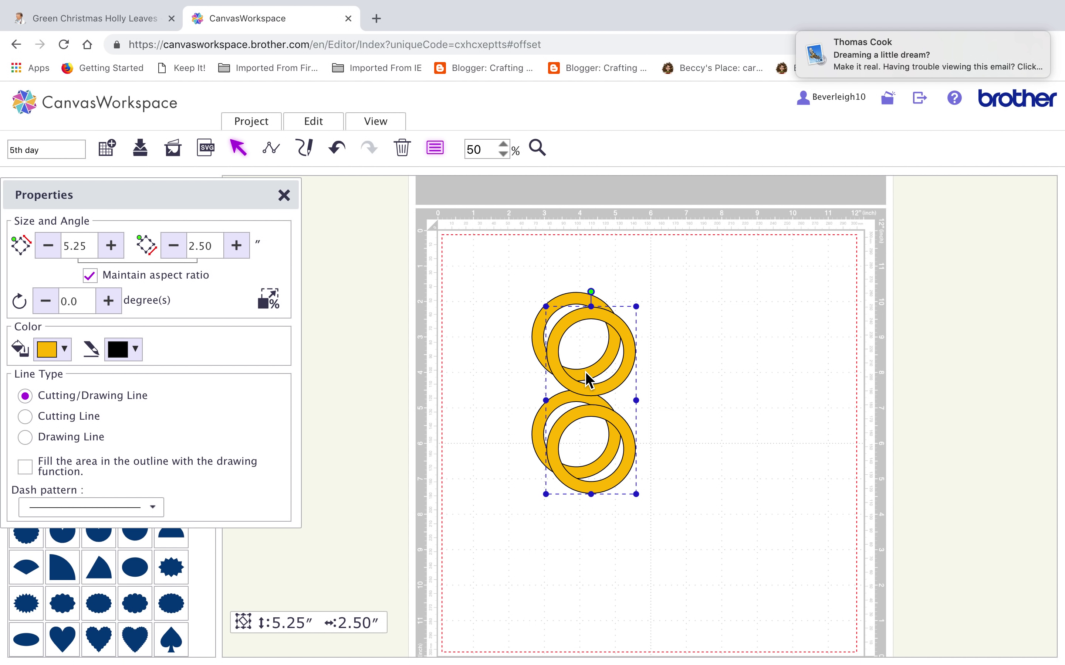
pyautogui.moveTo(521, 289); pyautogui.dragTo(683, 571)
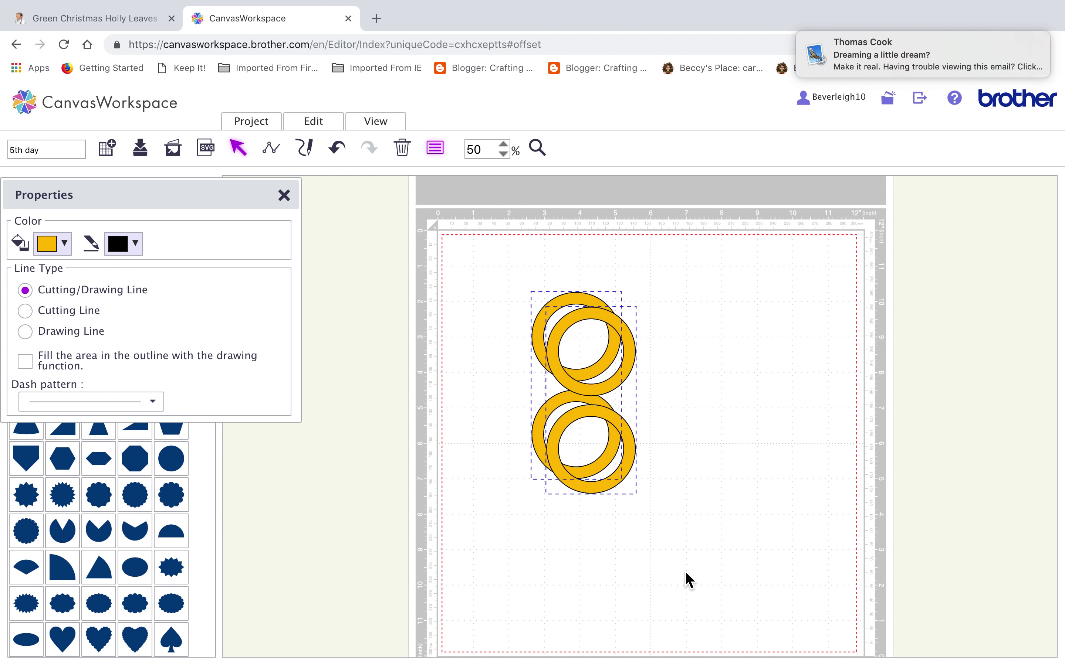
pyautogui.click(326, 125)
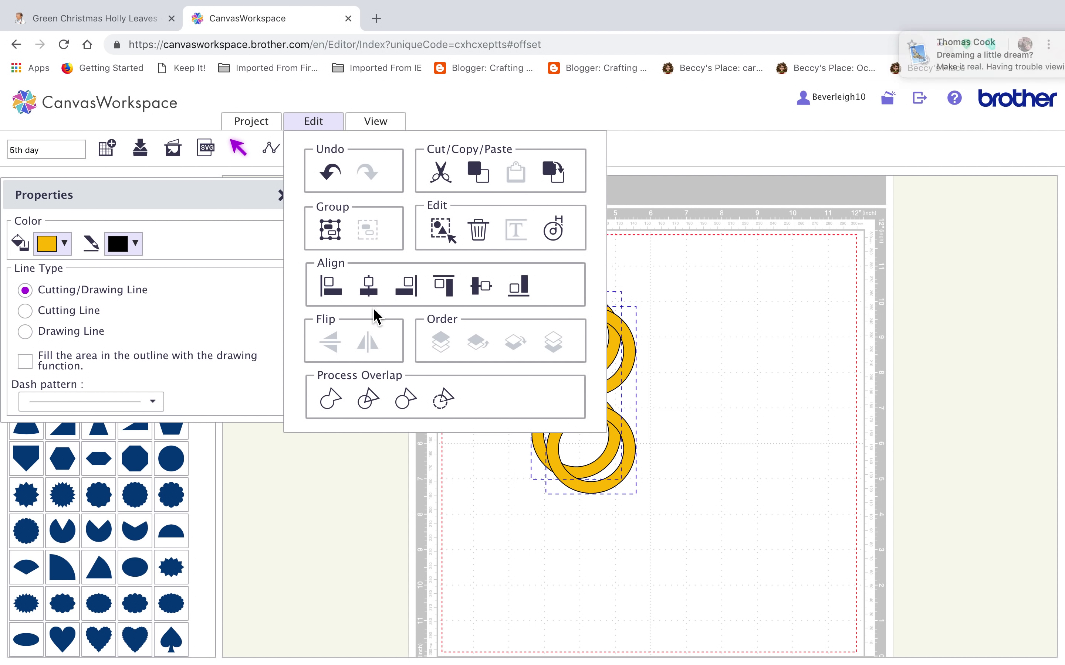
pyautogui.click(369, 287)
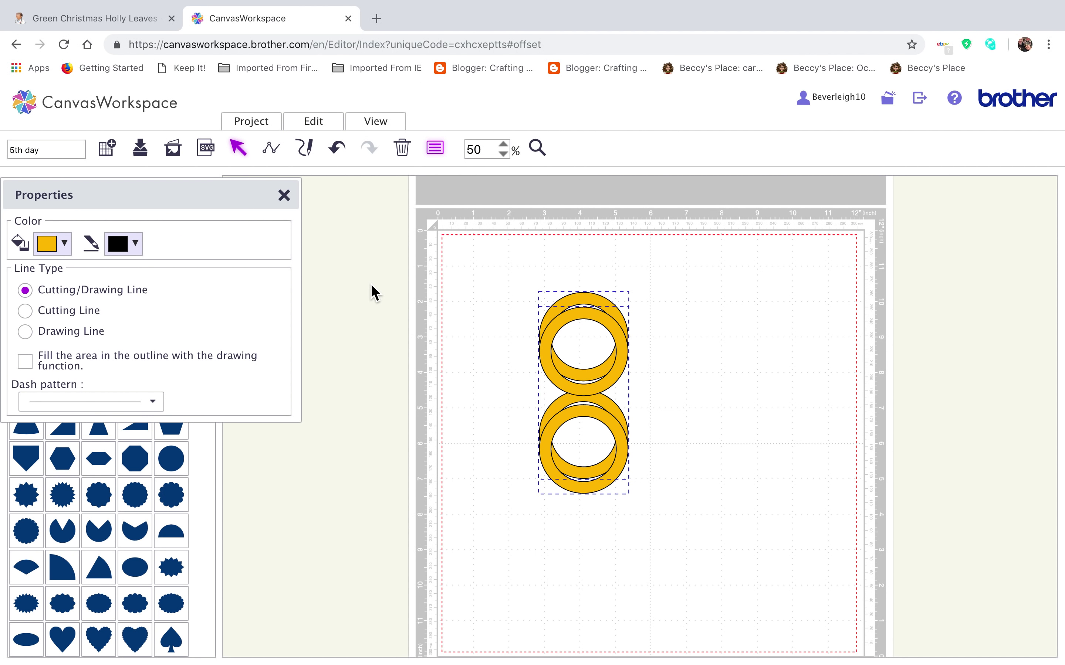
pyautogui.click(315, 126)
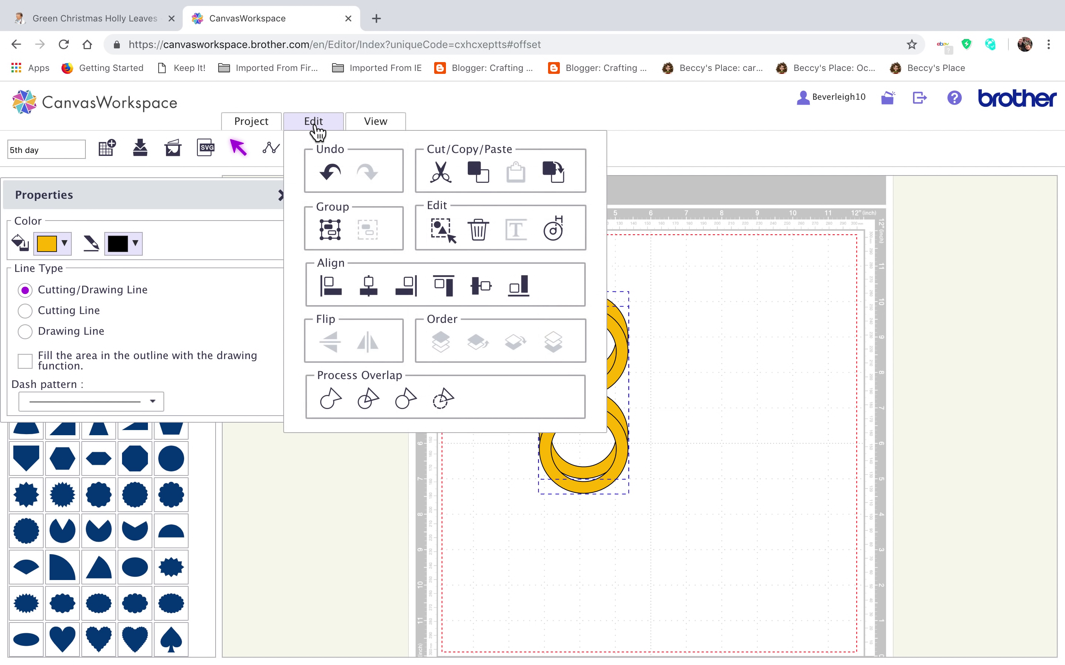
pyautogui.click(482, 287)
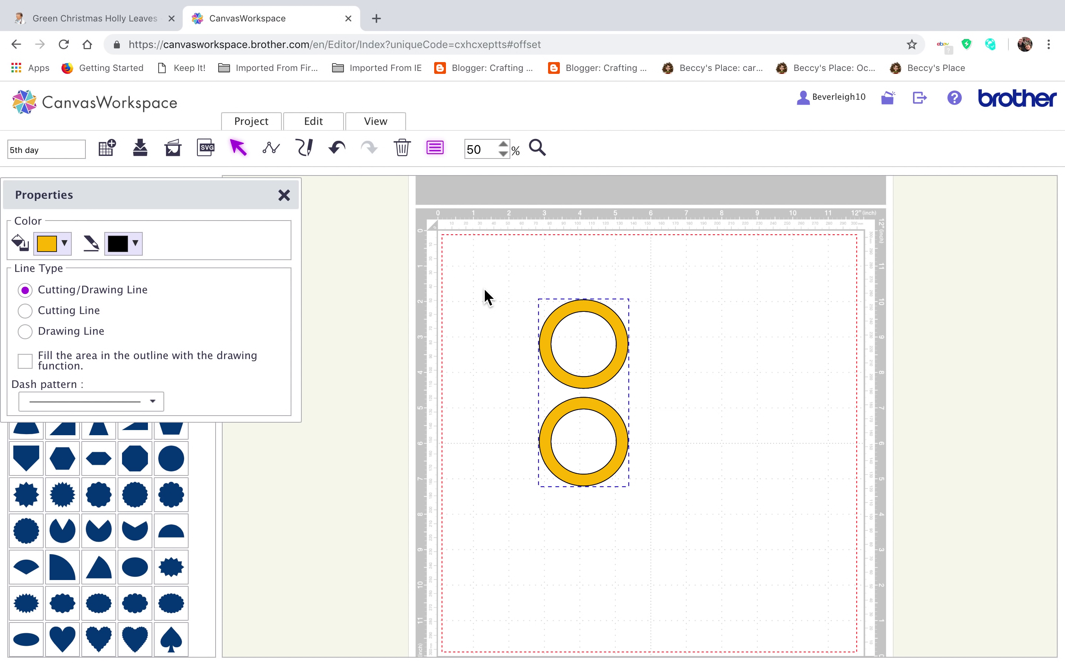
# Try rotating the topmost copy of the ring pair by 72 degrees.
pyautogui.click(781, 480)
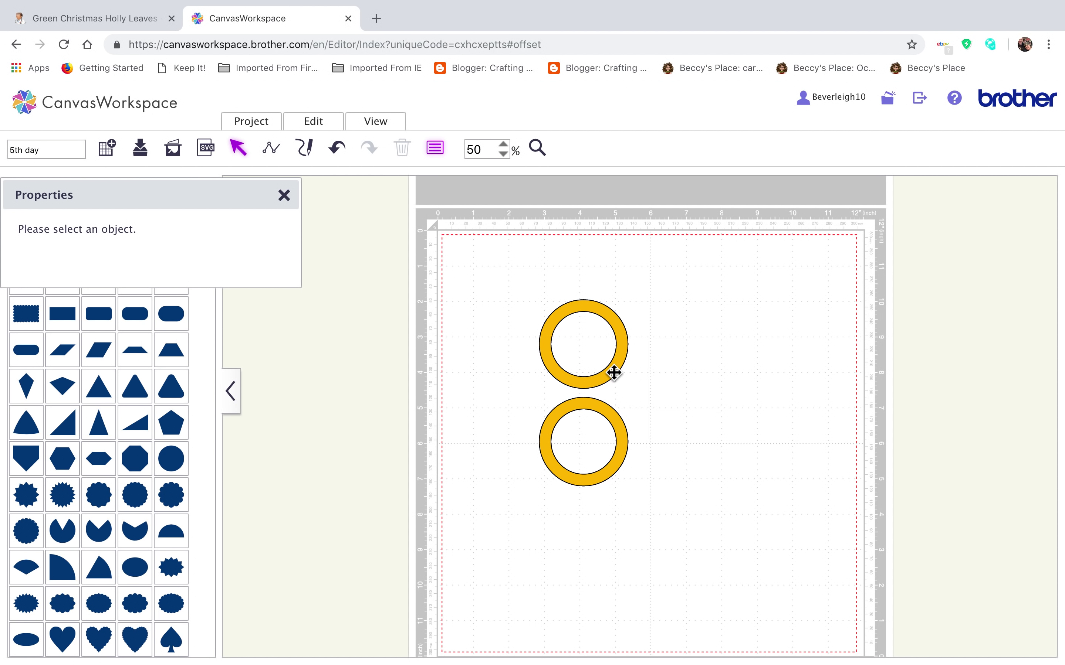
pyautogui.click(614, 372)
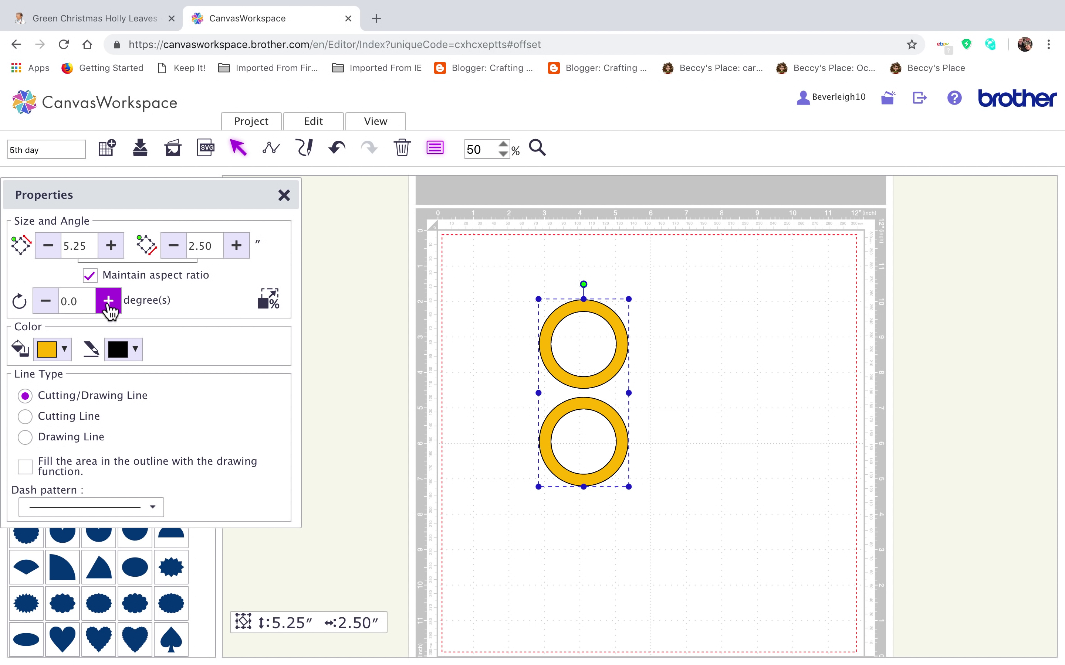
pyautogui.click(78, 302)
pyautogui.press('BackSpace')
pyautogui.write('=')
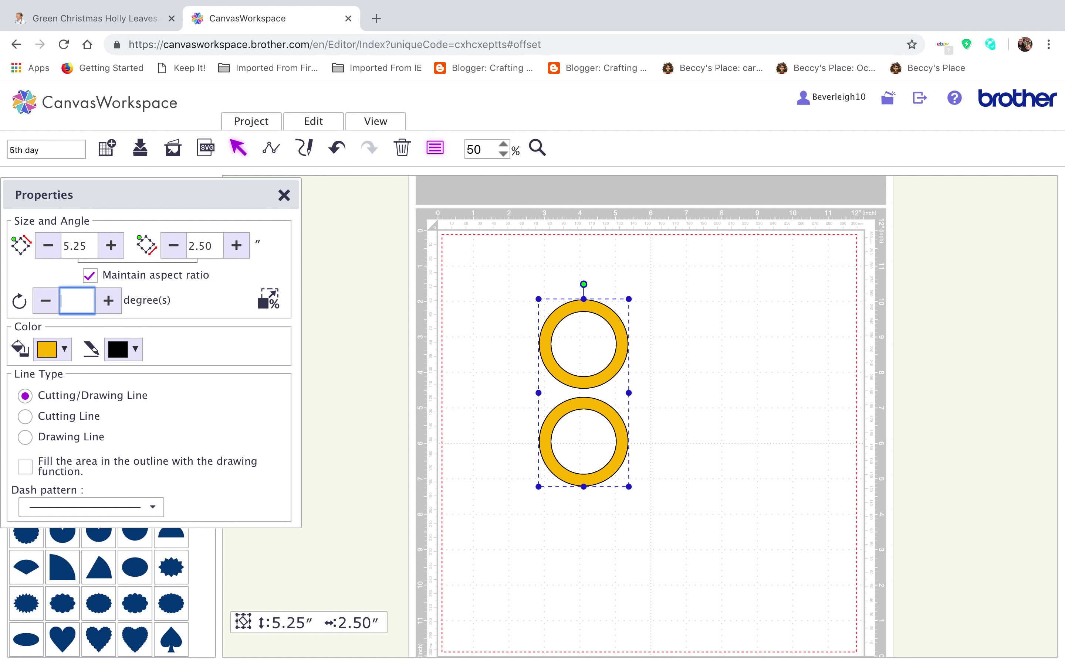
pyautogui.press('Return')
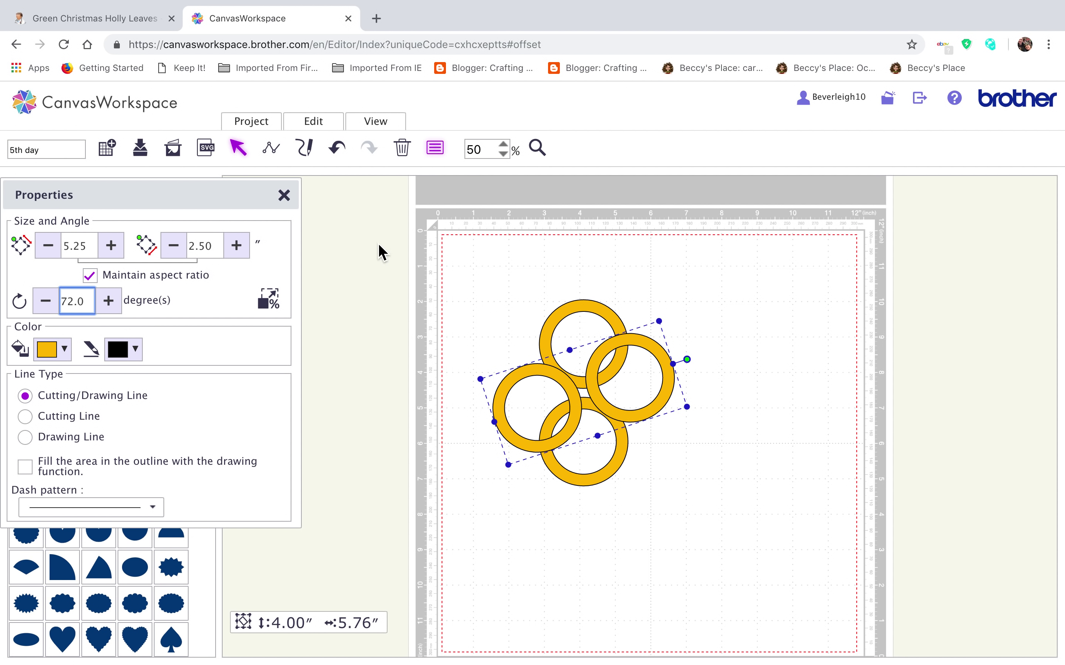
pyautogui.click(339, 152)
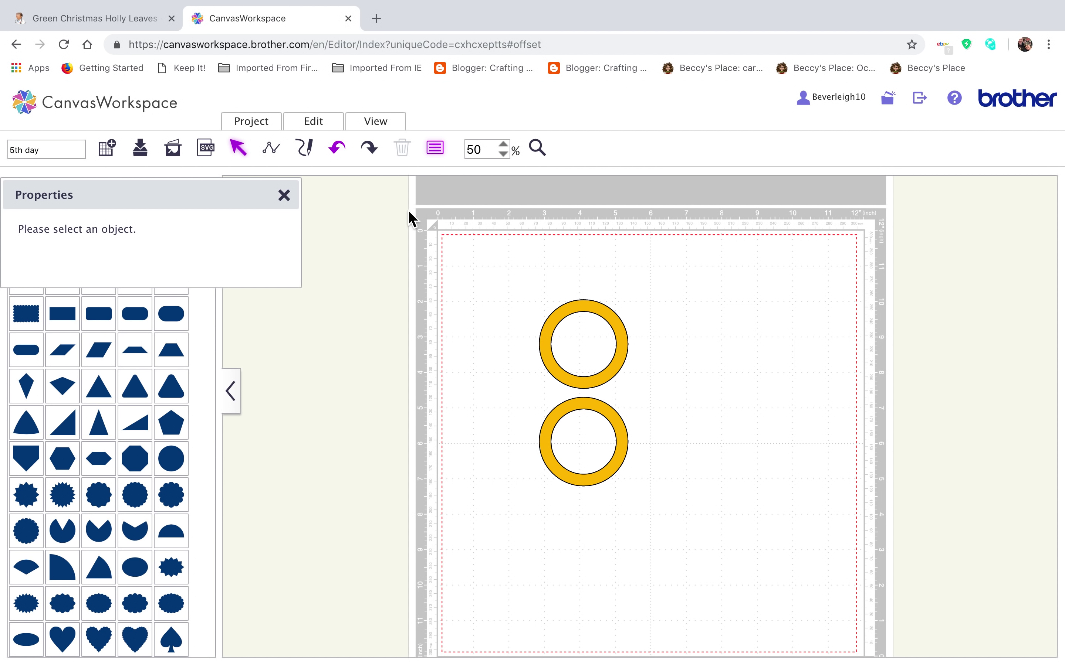
# Paste three more copies of the ring pair onto the mat.
pyautogui.click(597, 385)
pyautogui.hotkey('ctrl', 'v')
pyautogui.hotkey('ctrl', 'v')
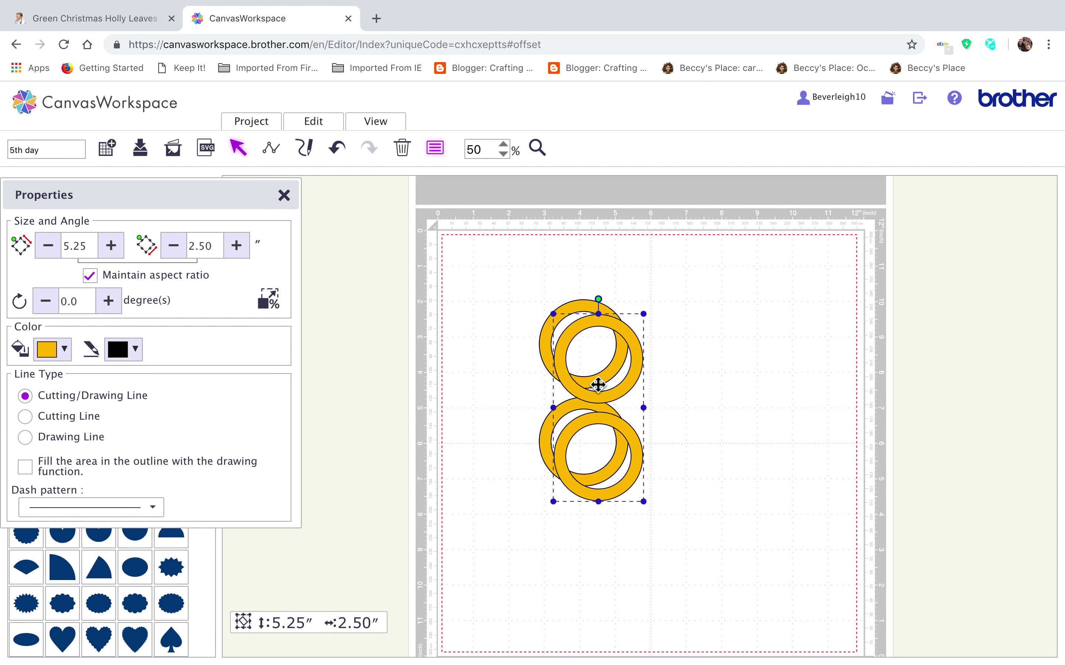
pyautogui.hotkey('ctrl', 'v')
# Select all the ring pairs and stack them exactly by aligning their horizontal and vertical centres.
pyautogui.moveTo(531, 271); pyautogui.dragTo(767, 559)
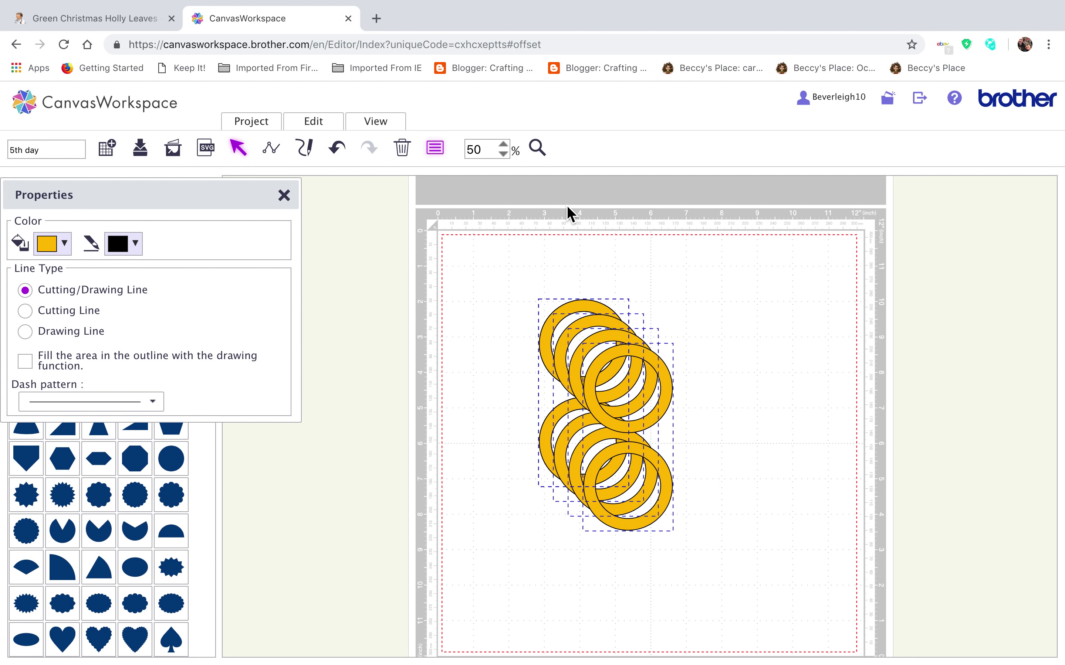
pyautogui.click(335, 129)
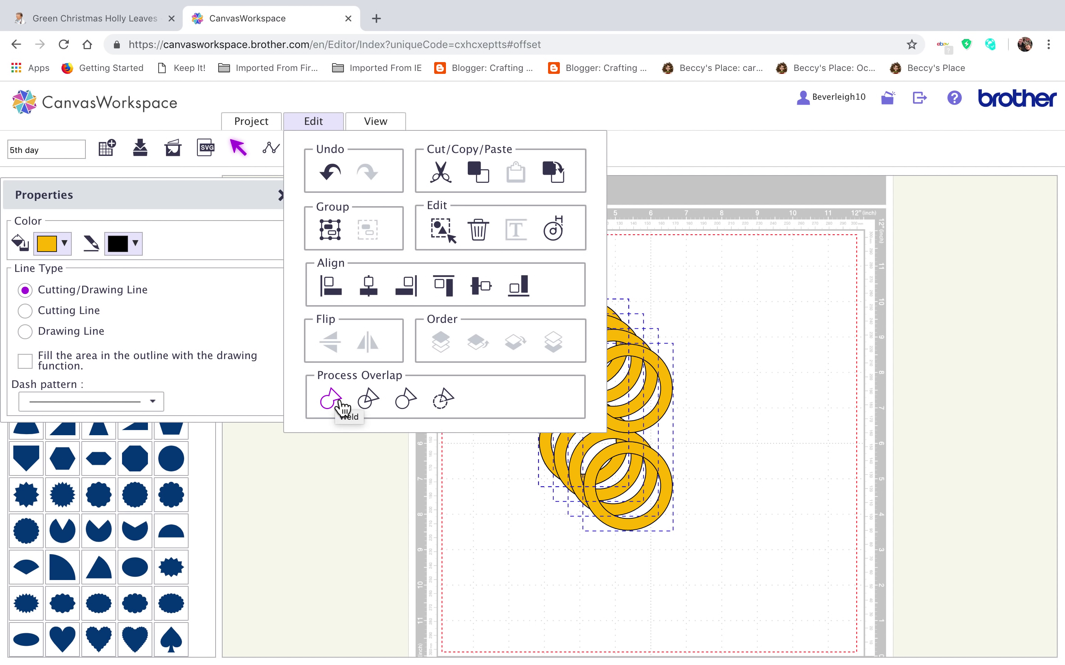
pyautogui.click(369, 291)
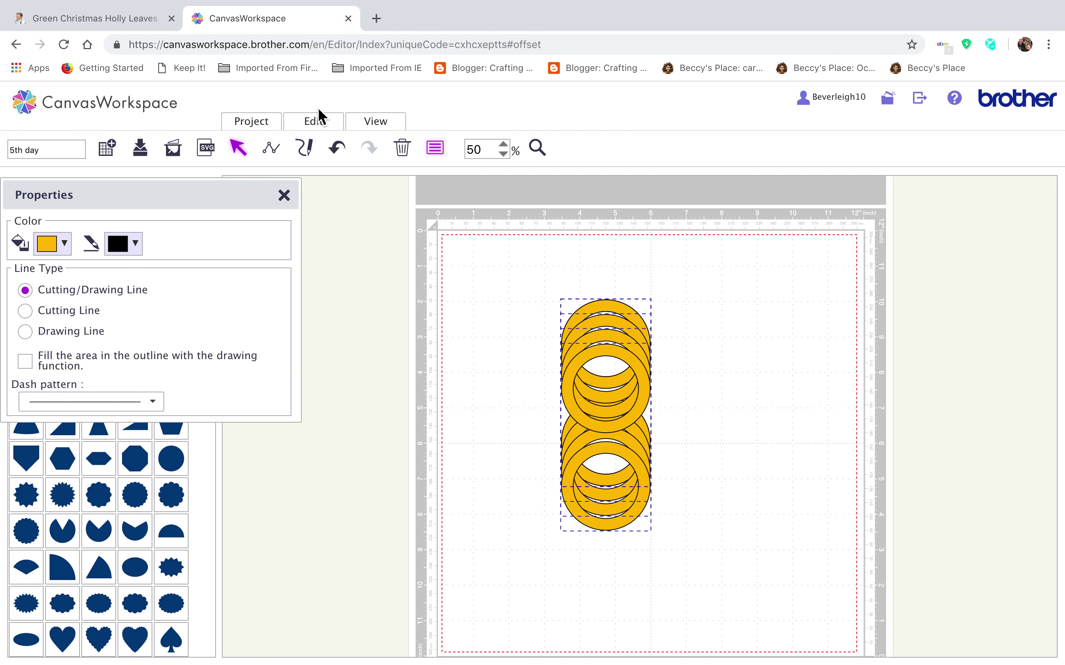
pyautogui.click(312, 131)
pyautogui.click(483, 293)
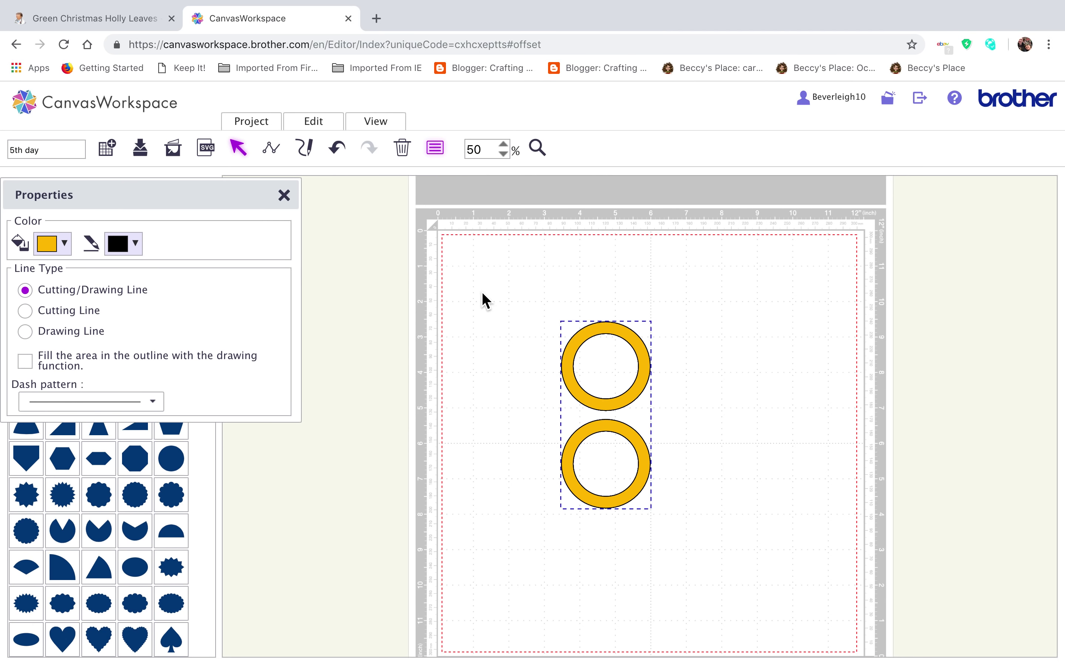
# Rotate the topmost ring pair of the stack to 72 degrees.
pyautogui.click(715, 535)
pyautogui.click(622, 406)
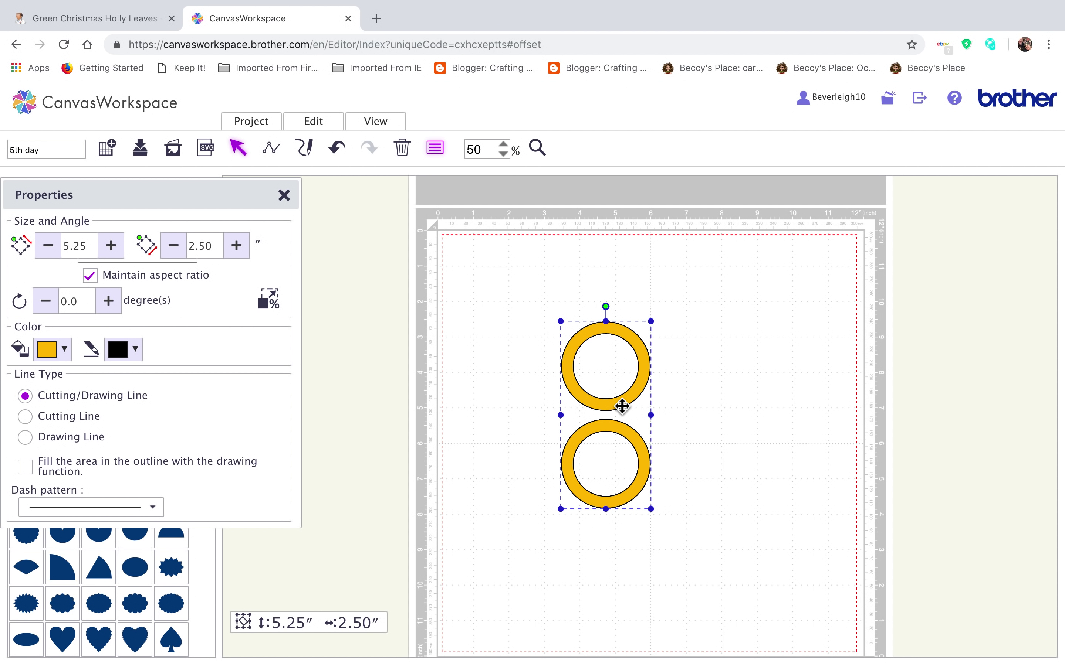
pyautogui.click(79, 303)
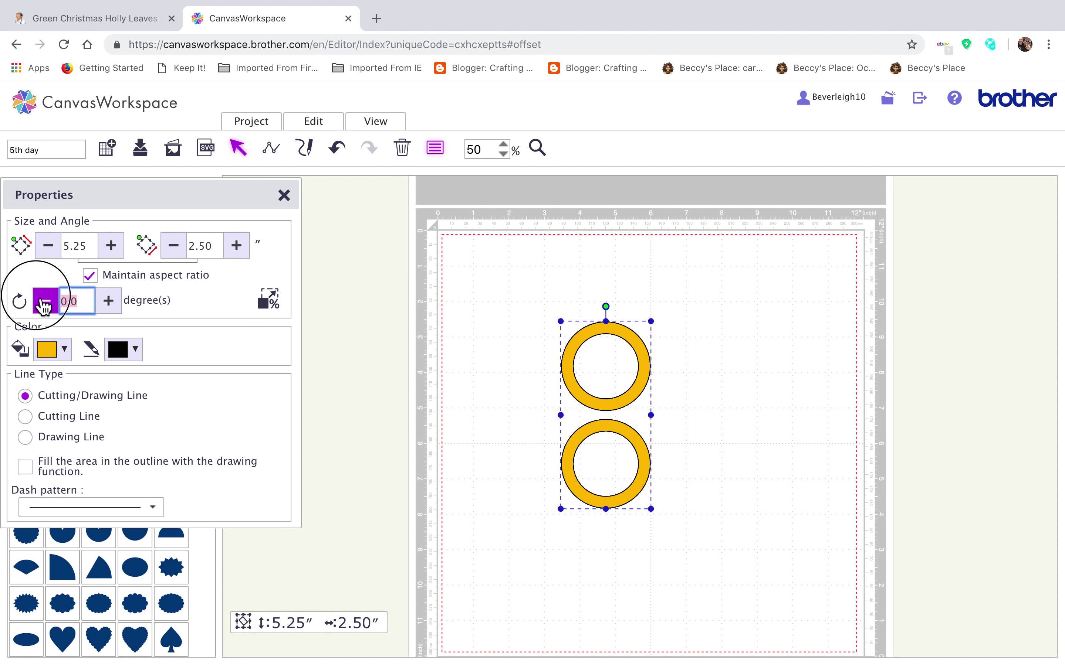
pyautogui.write('72')
pyautogui.press('Return')
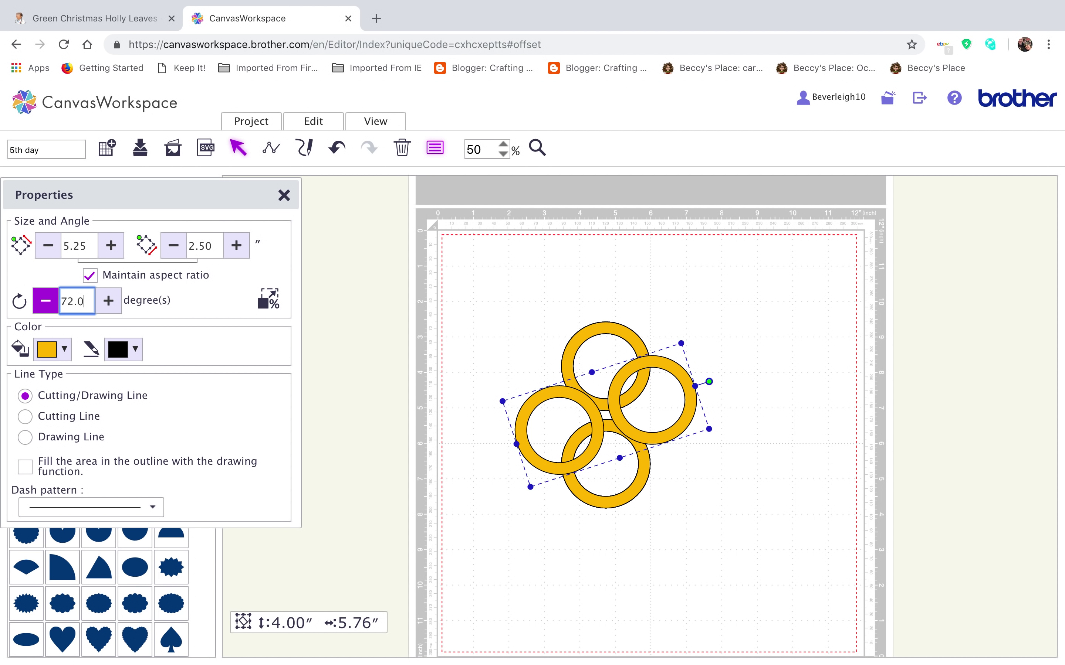
# Ungroup the 72-degree ring pair and delete its lower-left ring.
pyautogui.click(326, 125)
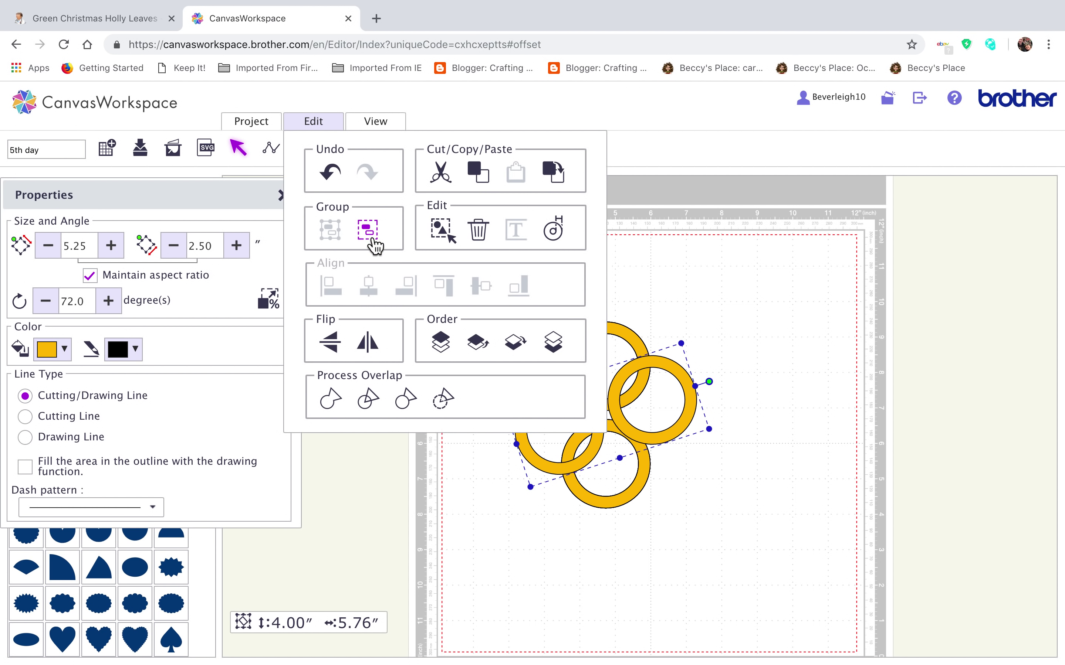
pyautogui.click(375, 243)
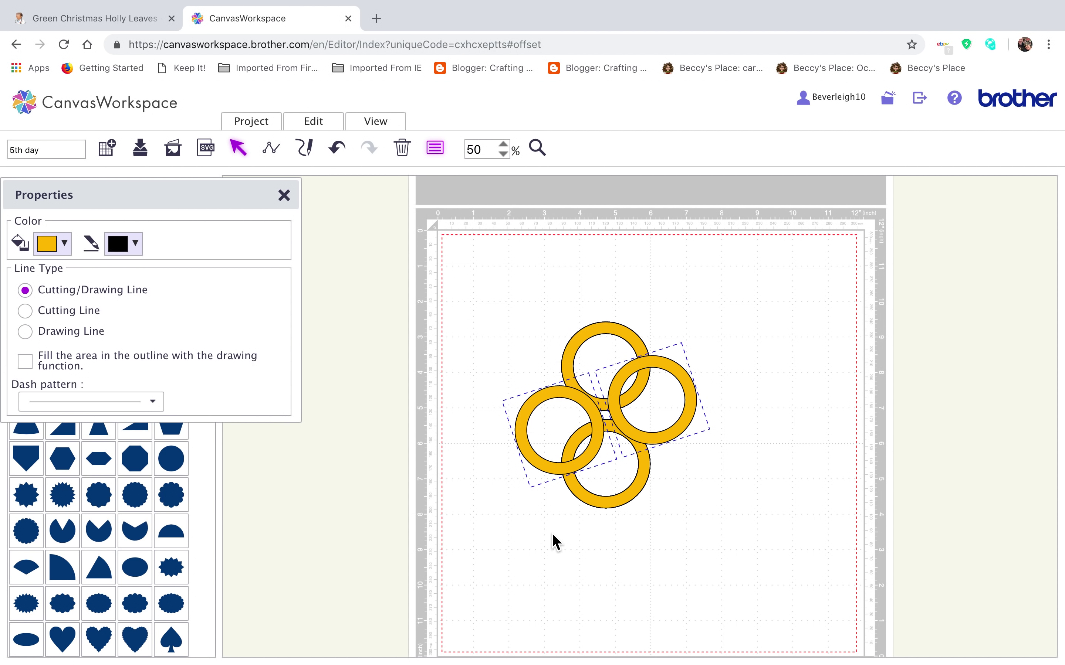
pyautogui.click(540, 519)
pyautogui.click(551, 468)
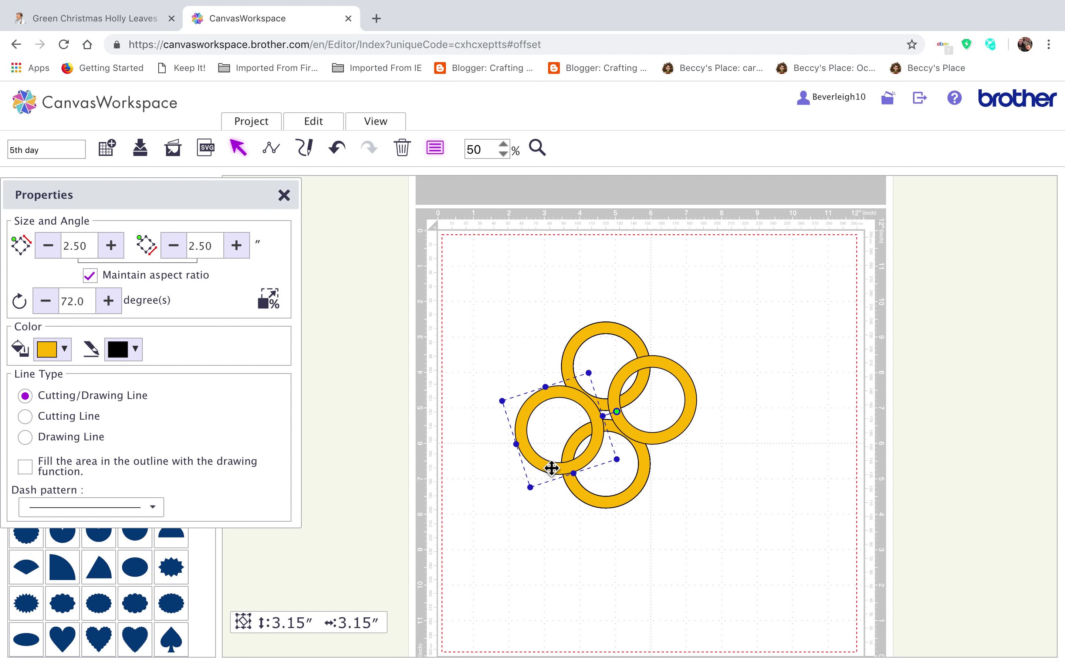
pyautogui.press('Delete')
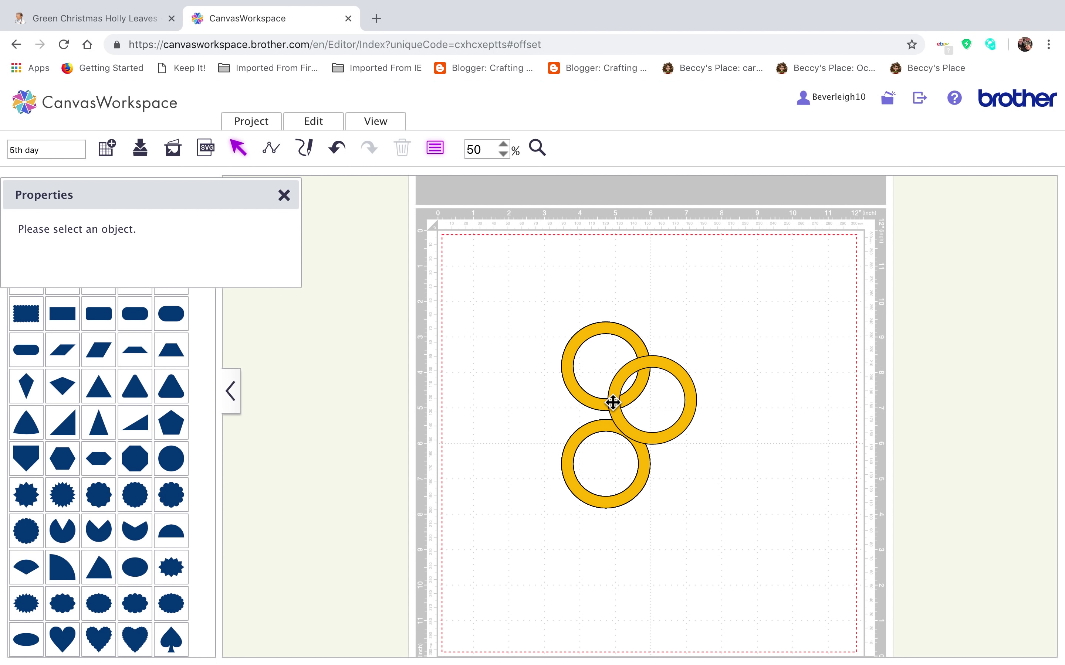
# Rotate the topmost remaining upright ring pair to 144 degrees.
pyautogui.click(602, 406)
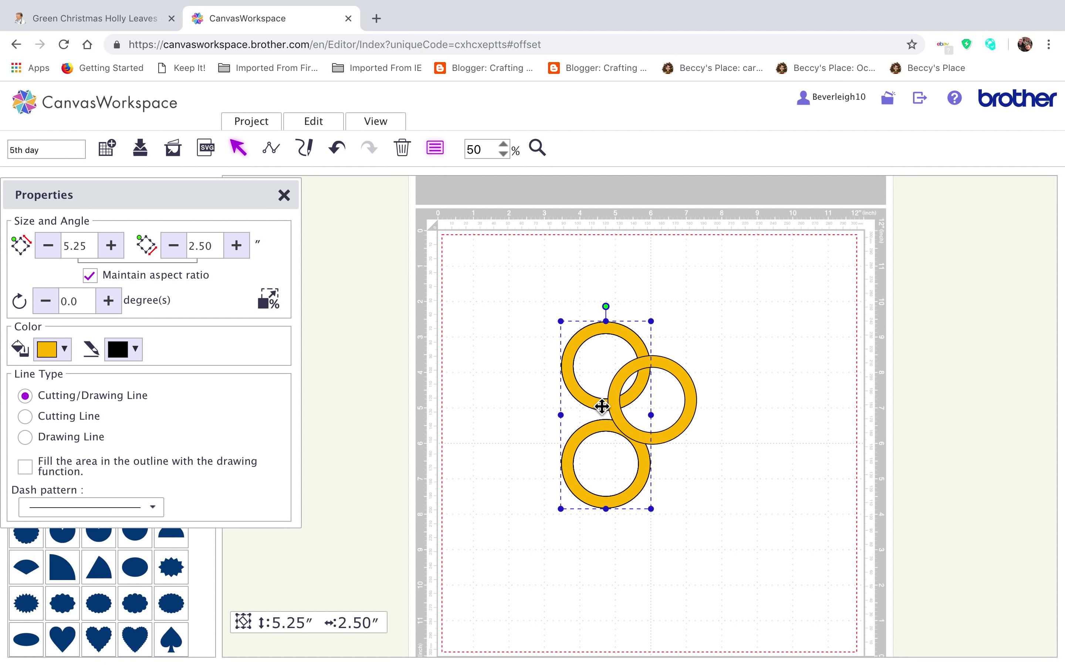
pyautogui.click(311, 125)
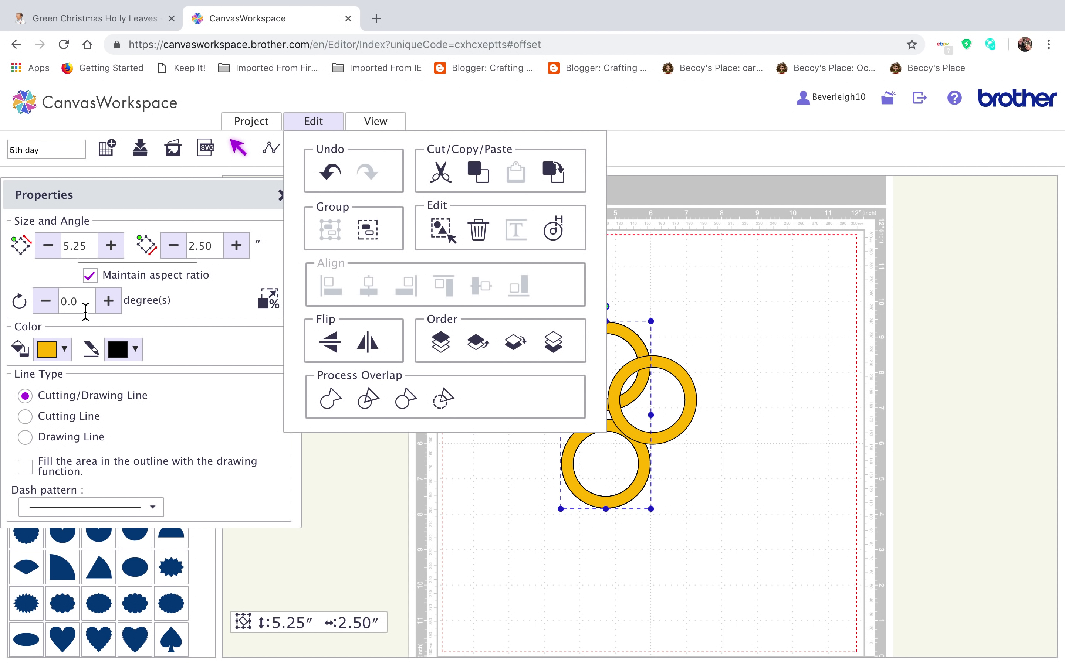
pyautogui.click(86, 308)
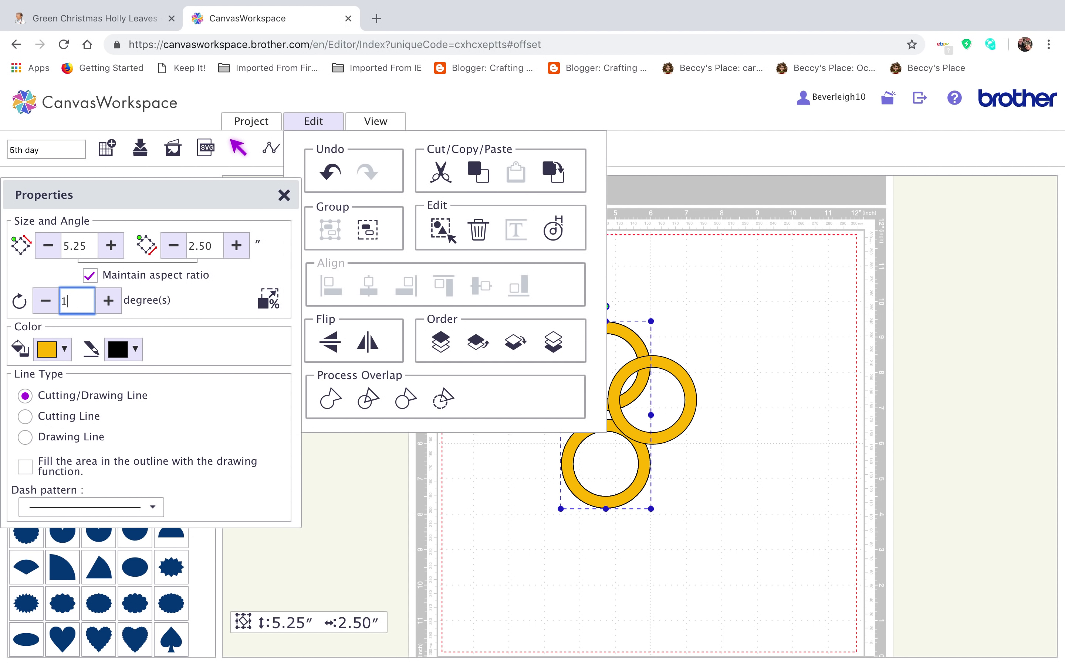
pyautogui.press('Return')
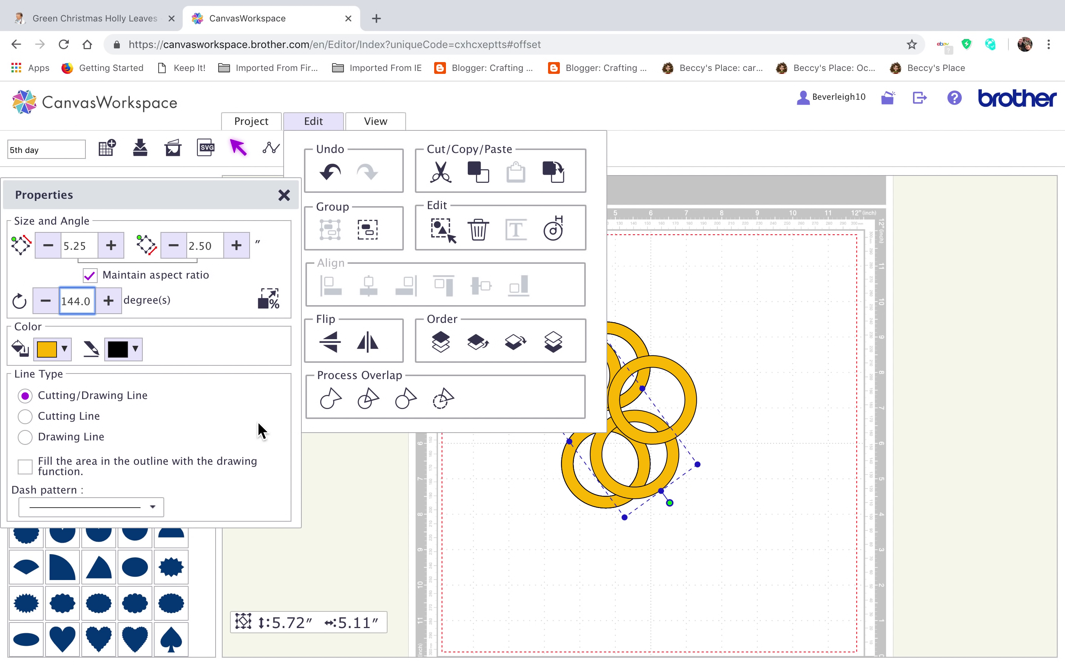
# Ungroup the 144-degree ring pair and delete its upper-left ring.
pyautogui.click(370, 231)
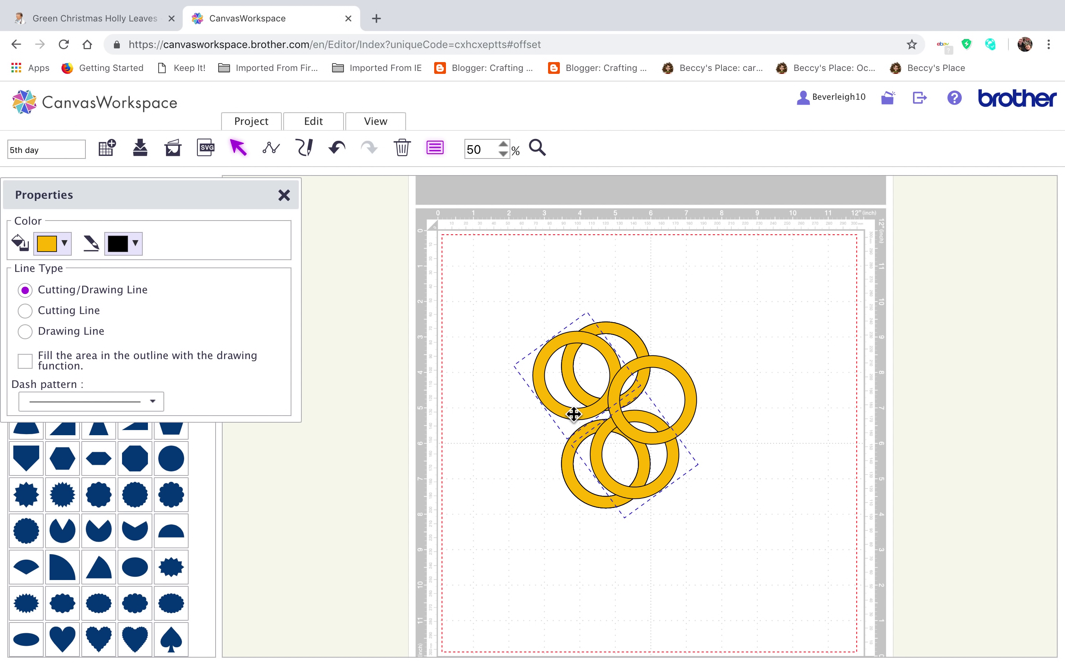
pyautogui.click(484, 399)
pyautogui.click(543, 386)
pyautogui.press('Delete')
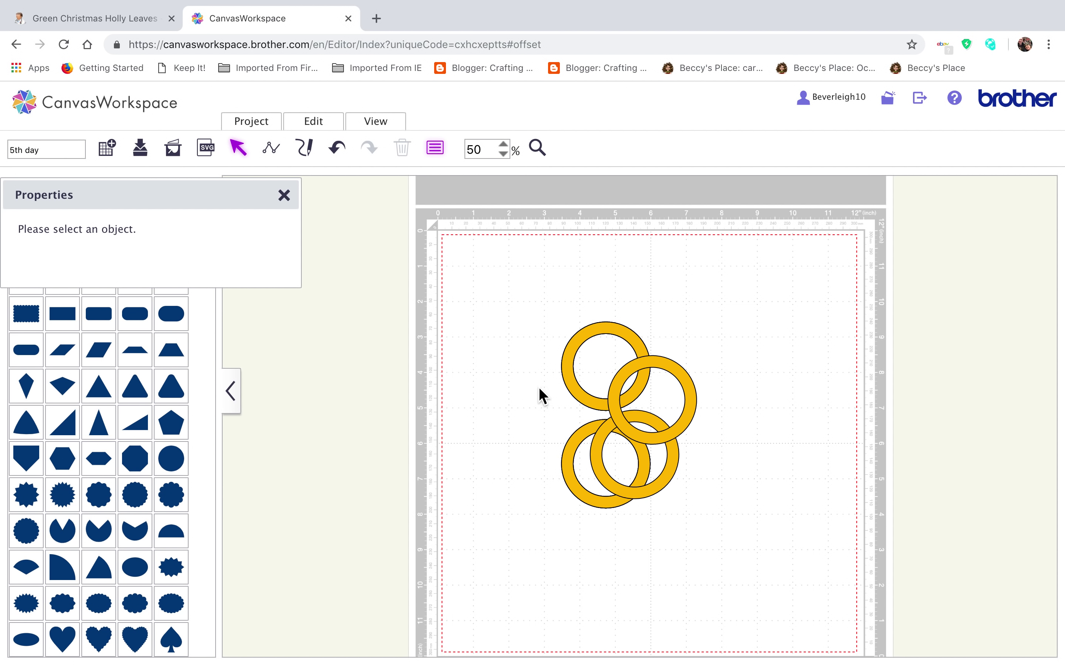
# Rotate another upright ring pair to -72 degrees.
pyautogui.click(594, 406)
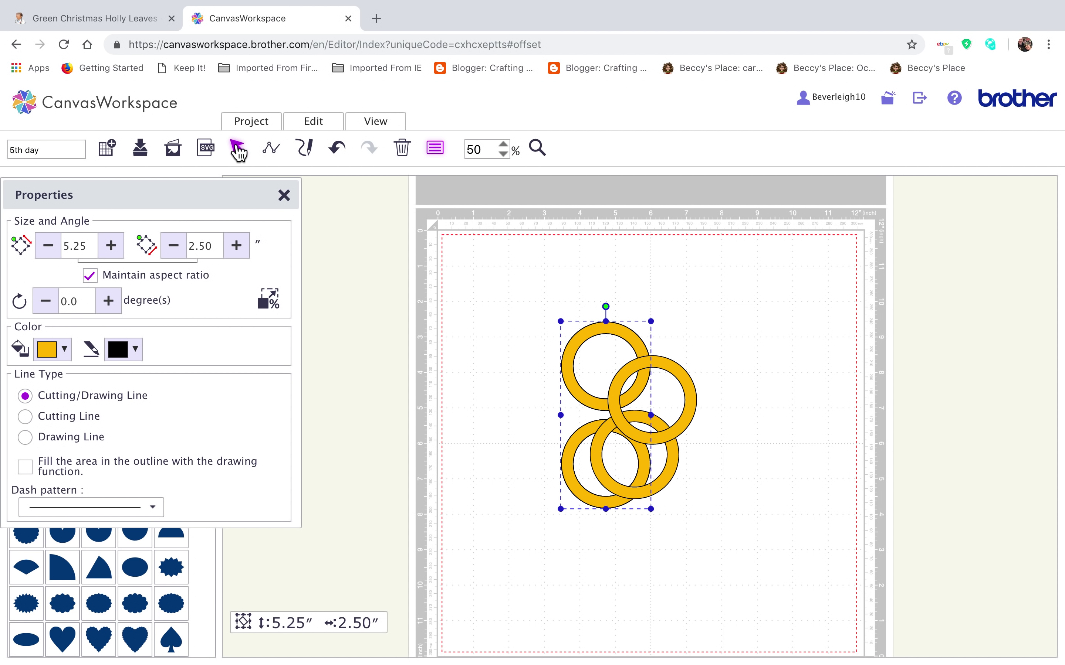
pyautogui.click(85, 302)
pyautogui.press('BackSpace')
pyautogui.write('-72')
pyautogui.press('Return')
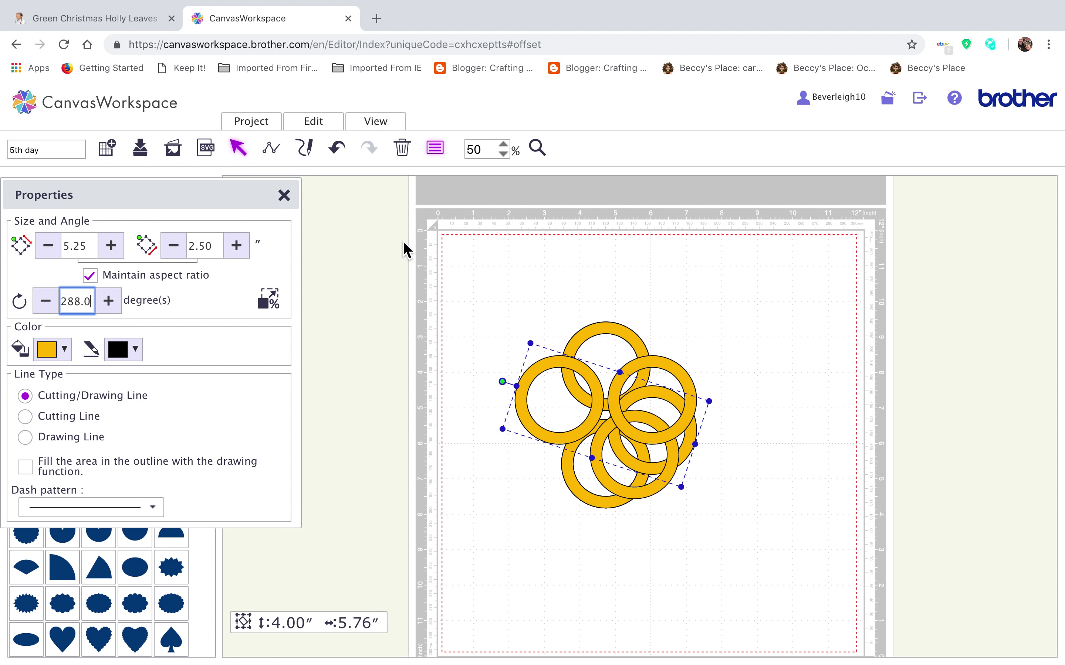
# Ungroup the ring pair rotated by -72 degrees and delete its lower-right ring.
pyautogui.click(320, 121)
pyautogui.click(372, 233)
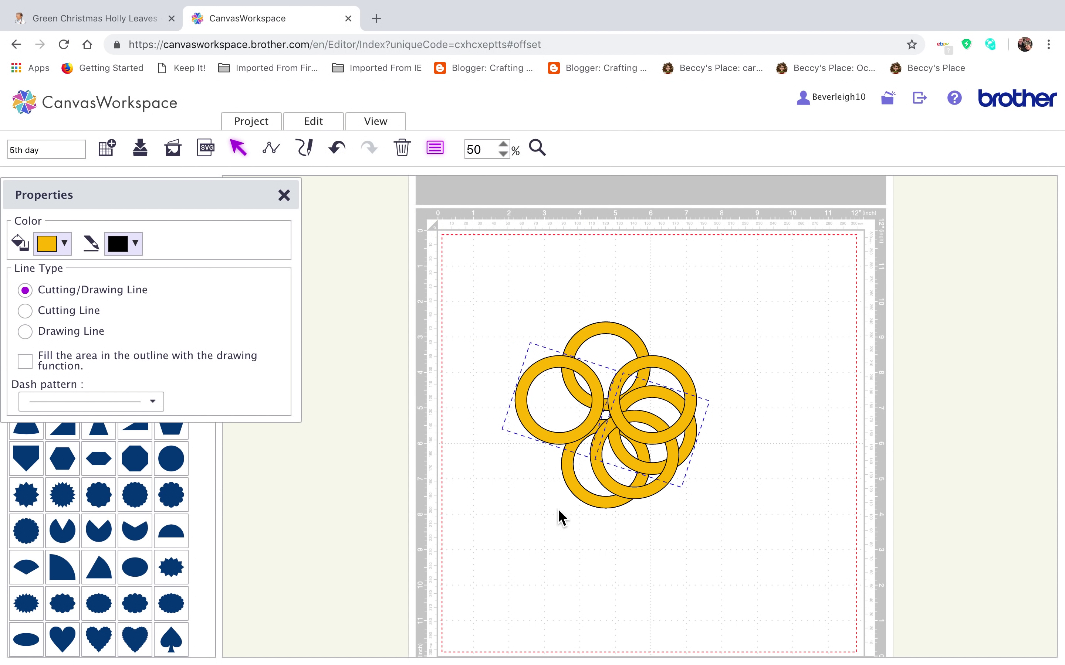
pyautogui.click(735, 461)
pyautogui.click(689, 442)
pyautogui.press('Delete')
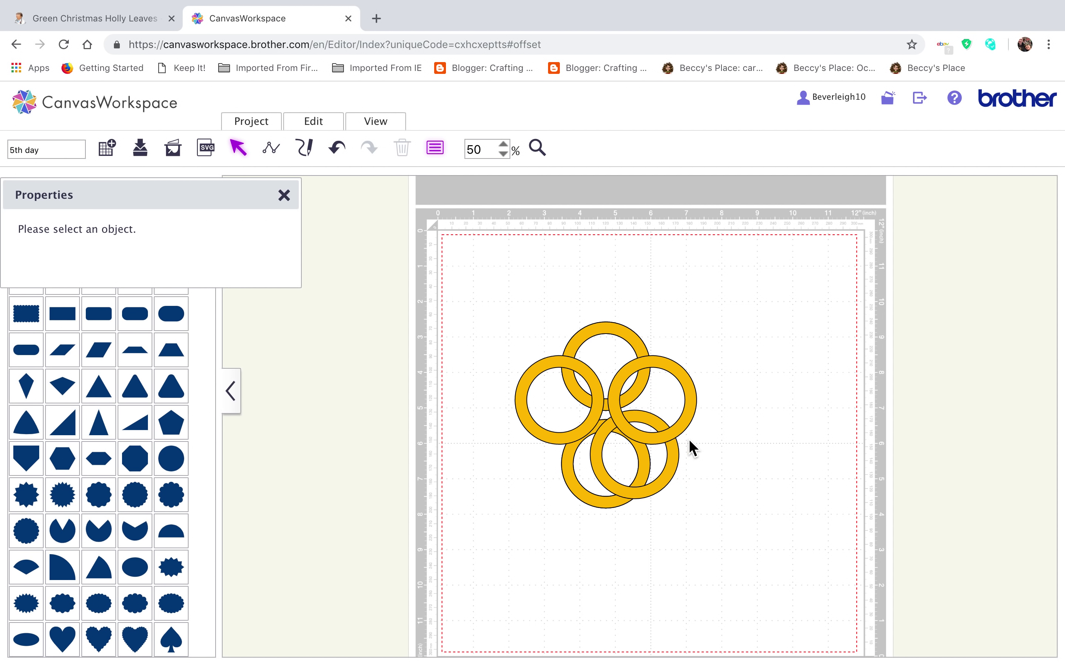
# Rotate one of the two remaining upright ring pairs to -144 degrees.
pyautogui.click(606, 328)
pyautogui.click(89, 299)
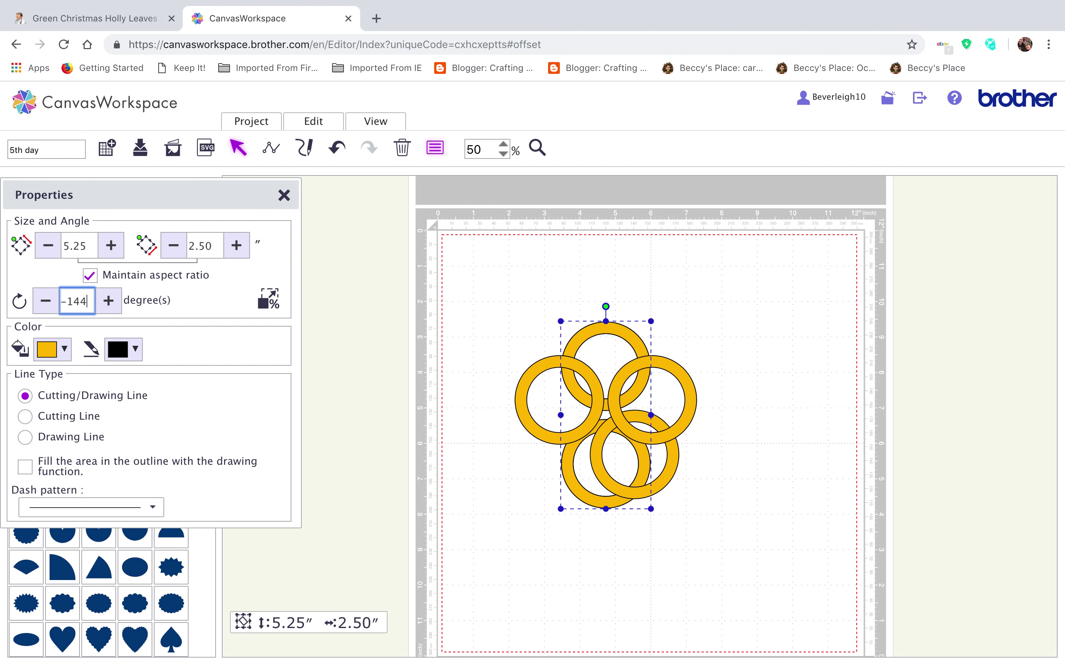
pyautogui.write('-144')
pyautogui.press('Return')
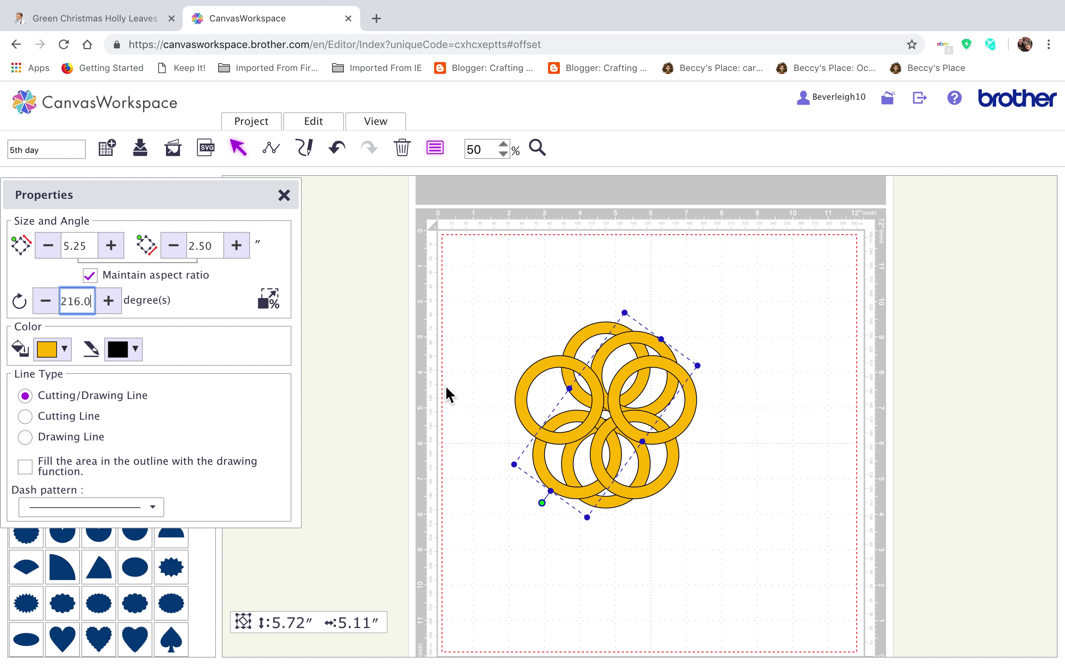
# Ungroup the ring pair rotated by -144 degrees and delete its upper-right ring.
pyautogui.click(311, 121)
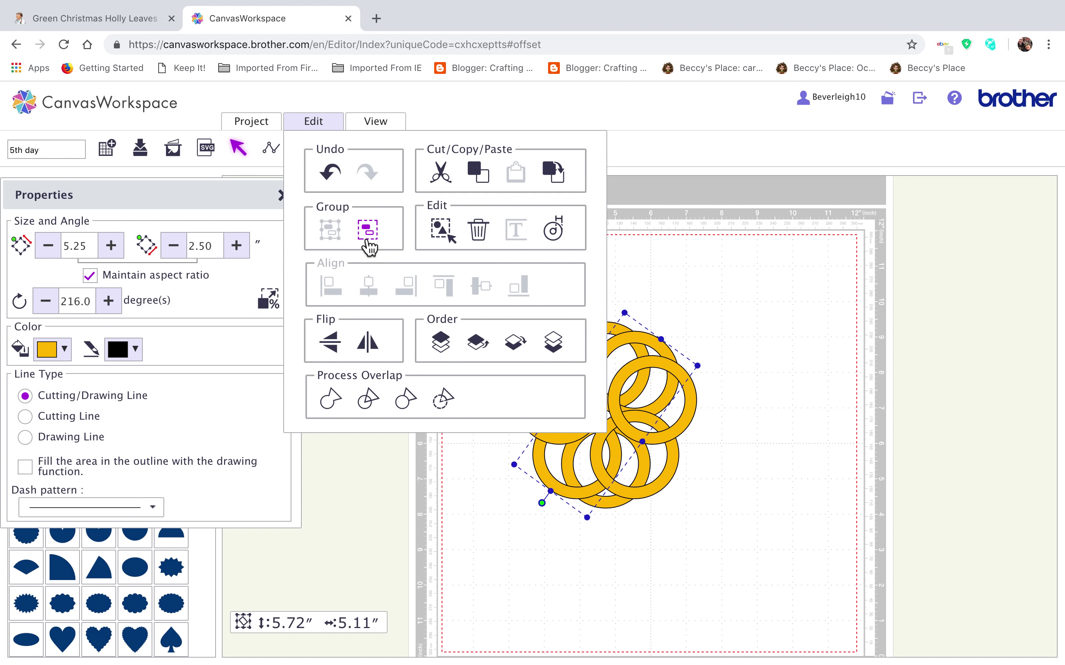
pyautogui.click(368, 227)
pyautogui.click(783, 421)
pyautogui.click(658, 351)
pyautogui.click(659, 354)
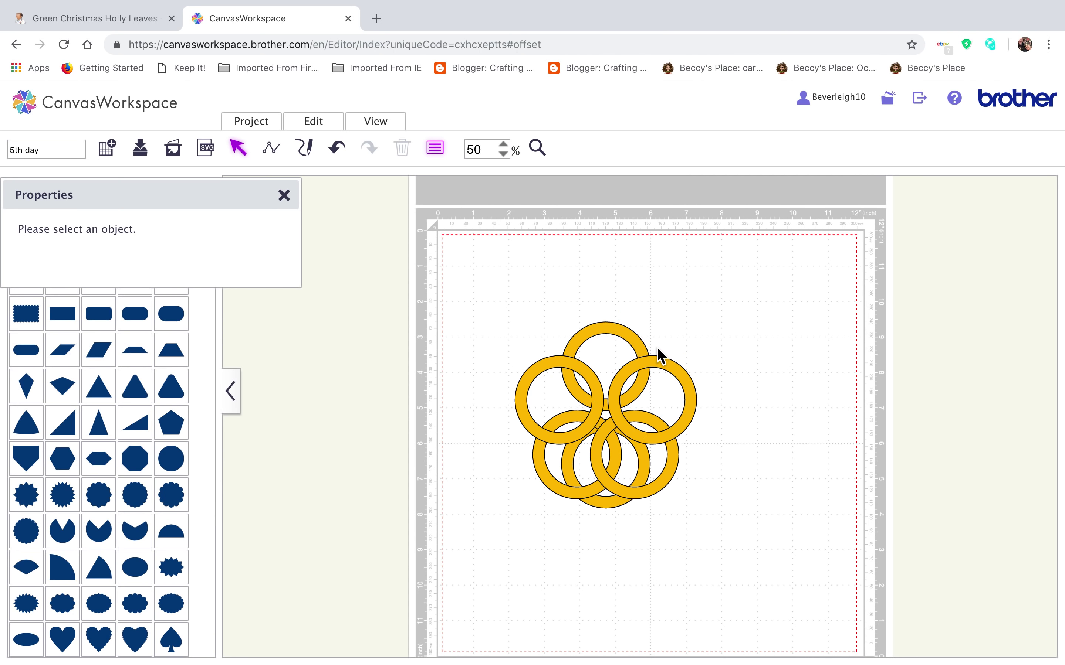
# Ungroup the last upright ring pair and delete its lower ring.
pyautogui.click(624, 335)
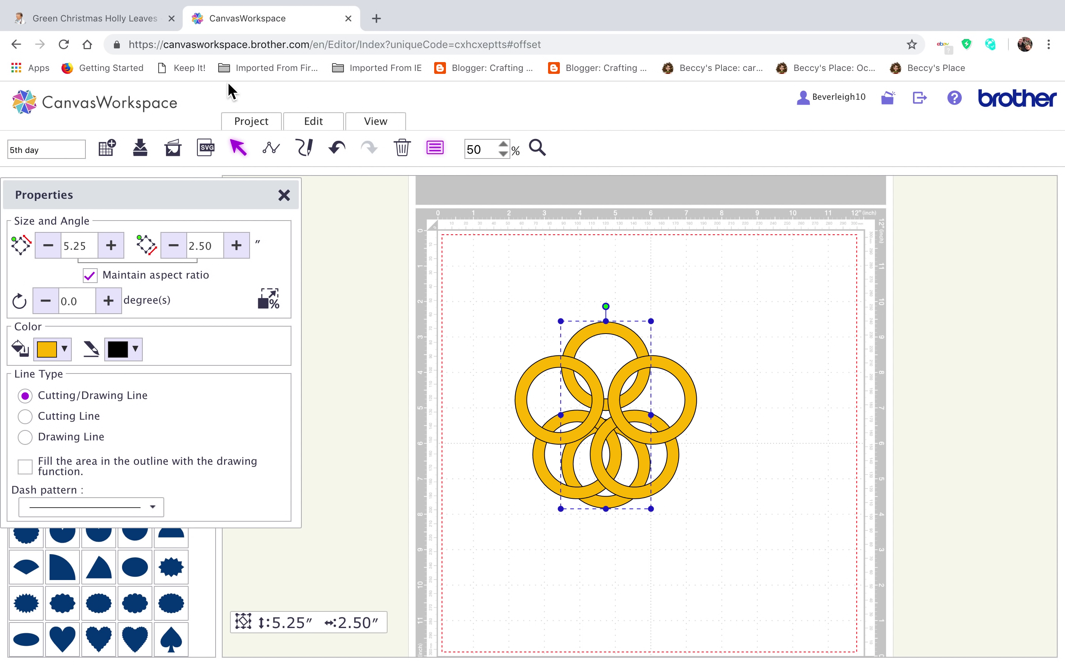
pyautogui.click(313, 123)
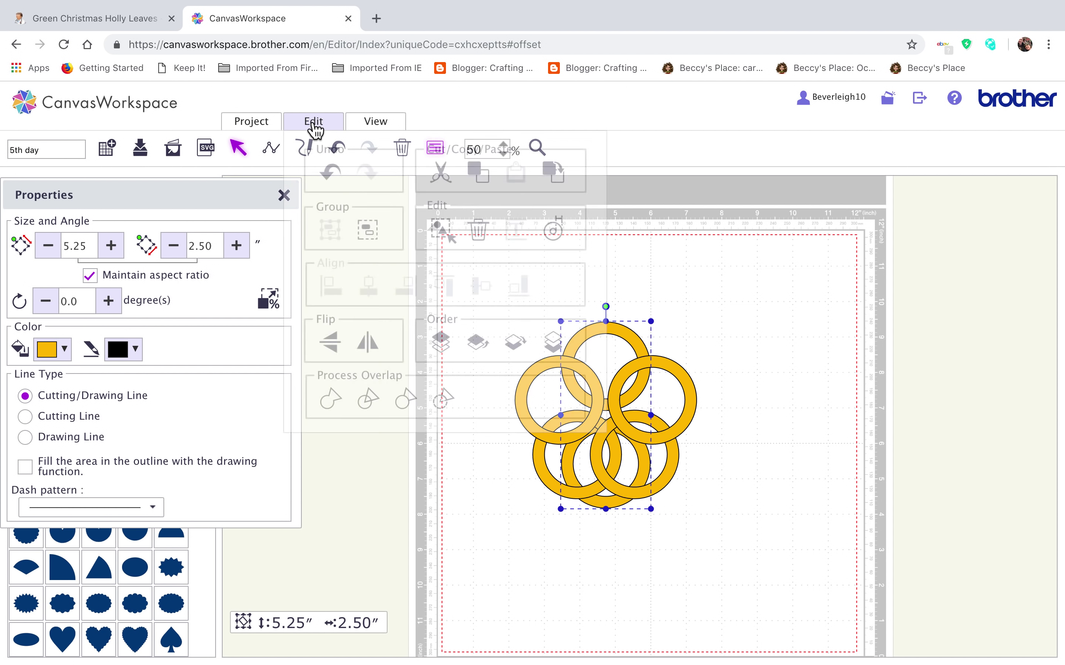
pyautogui.click(370, 232)
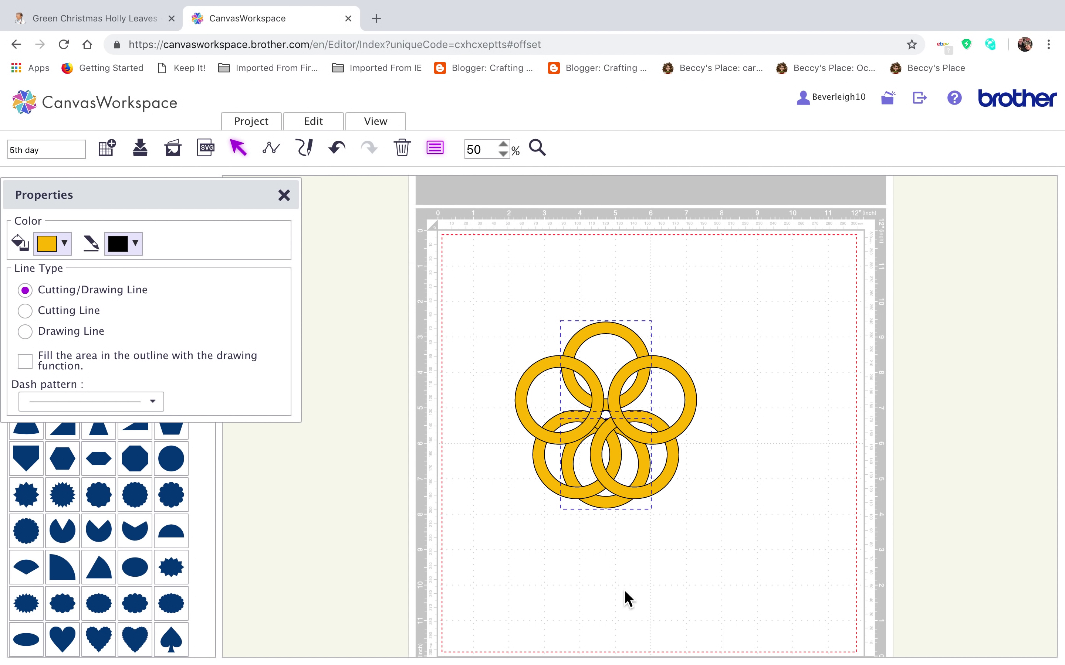
pyautogui.click(624, 585)
pyautogui.click(605, 507)
pyautogui.press('Delete')
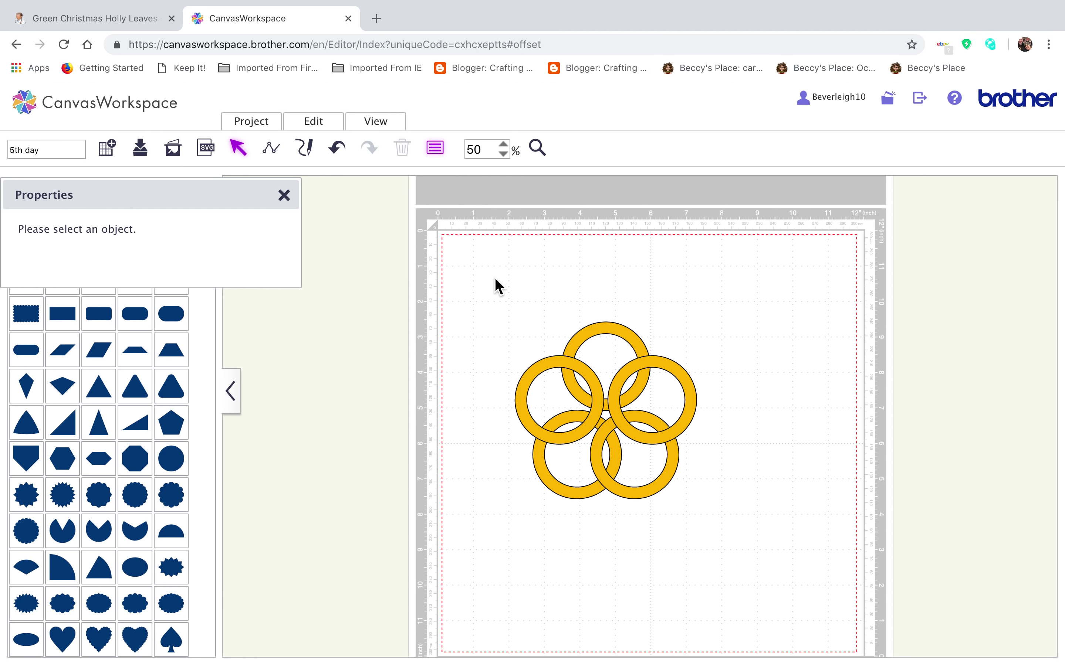
# Weld all five rings into a single shape, shift it slightly, and dismiss the object properties.
pyautogui.moveTo(491, 269); pyautogui.dragTo(739, 537)
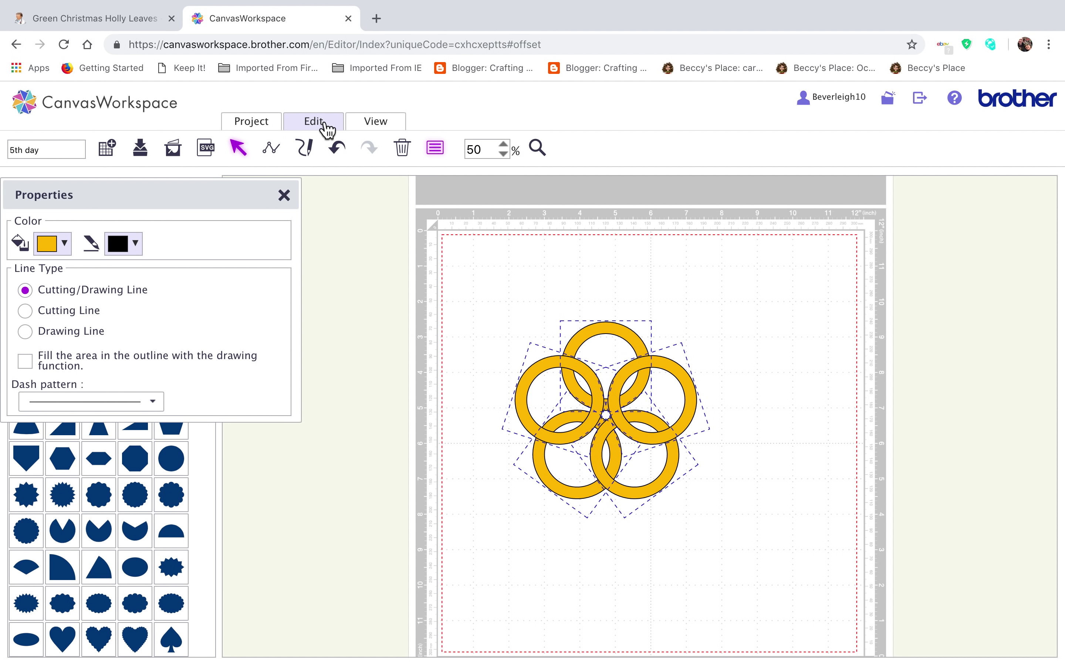
pyautogui.click(324, 125)
pyautogui.click(329, 398)
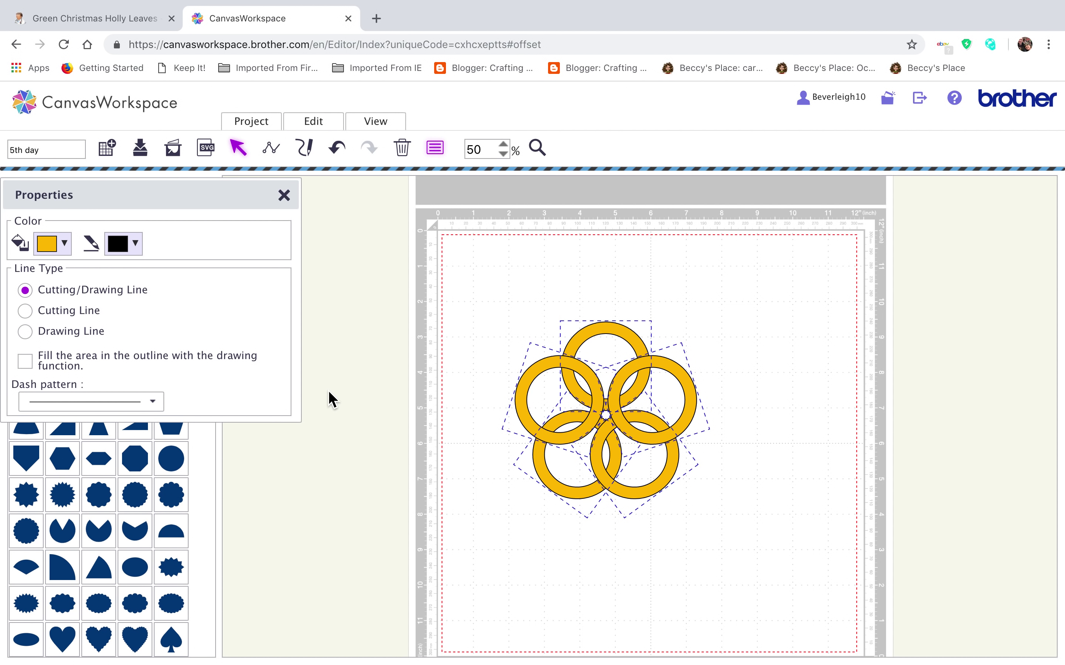
pyautogui.moveTo(634, 431)
pyautogui.mouseDown()
pyautogui.moveTo(600, 416)
pyautogui.moveTo(648, 428)
pyautogui.moveTo(629, 432)
pyautogui.mouseUp()
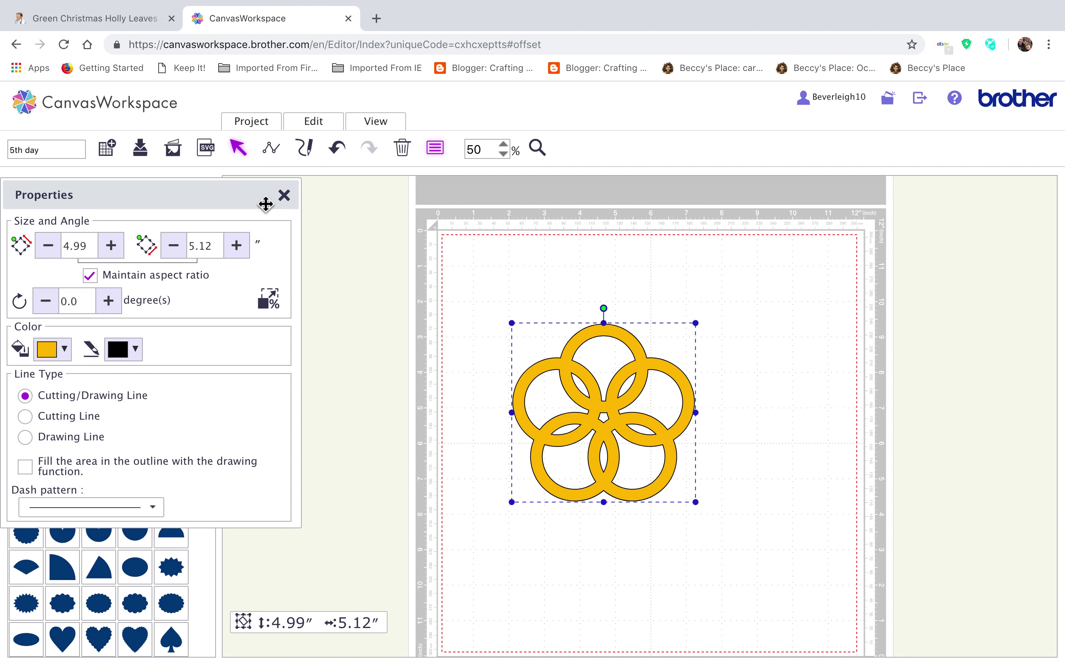
pyautogui.click(284, 195)
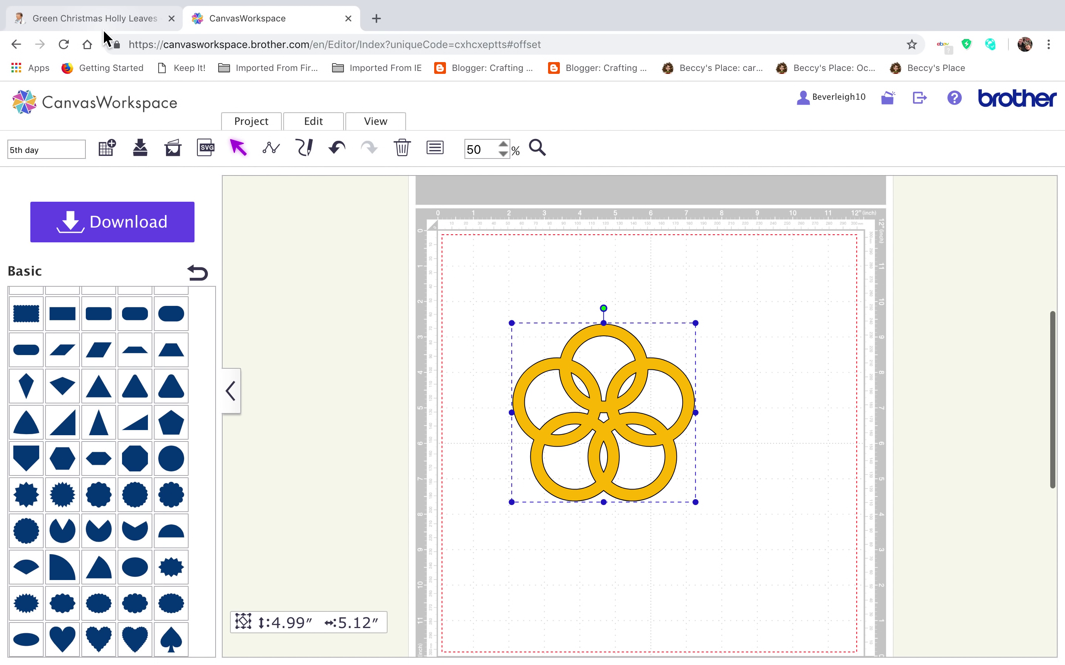
# Switch to the open Clipart Library page and view the green Christmas holly leaves clipart.
pyautogui.click(124, 26)
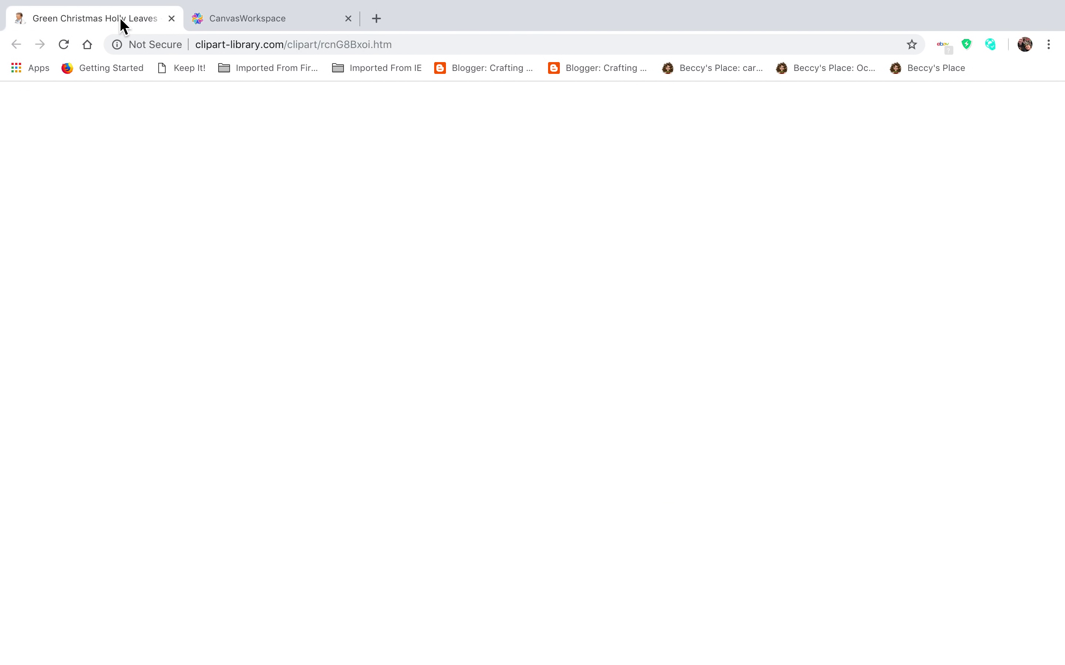
pyautogui.scroll(2, 245, 285)
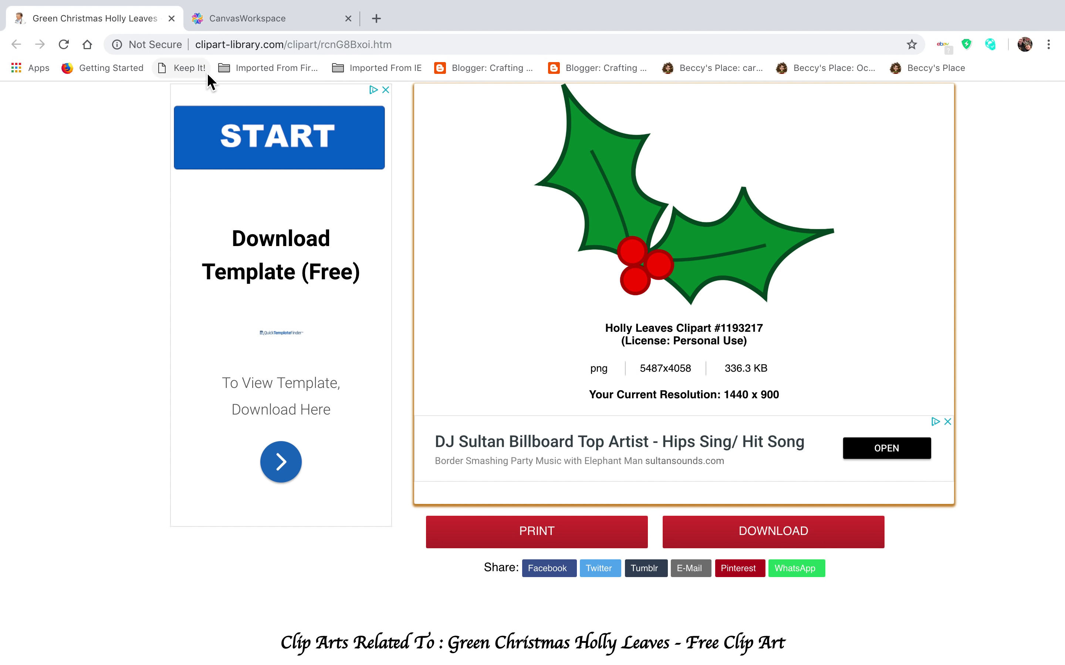
pyautogui.scroll(2, 482, 282)
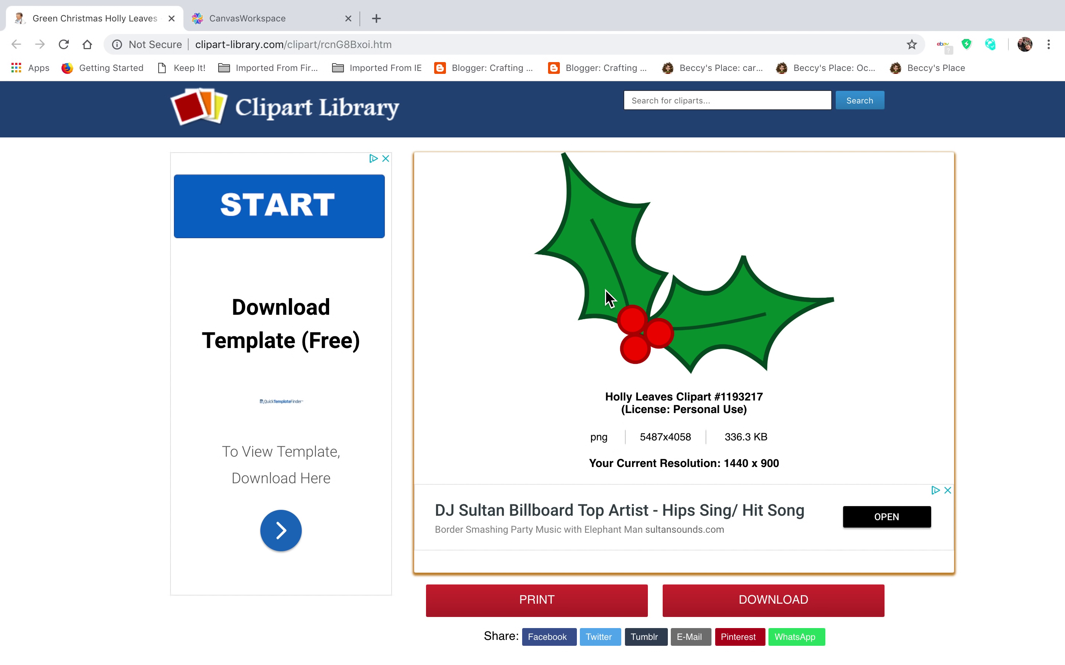
pyautogui.click(766, 612)
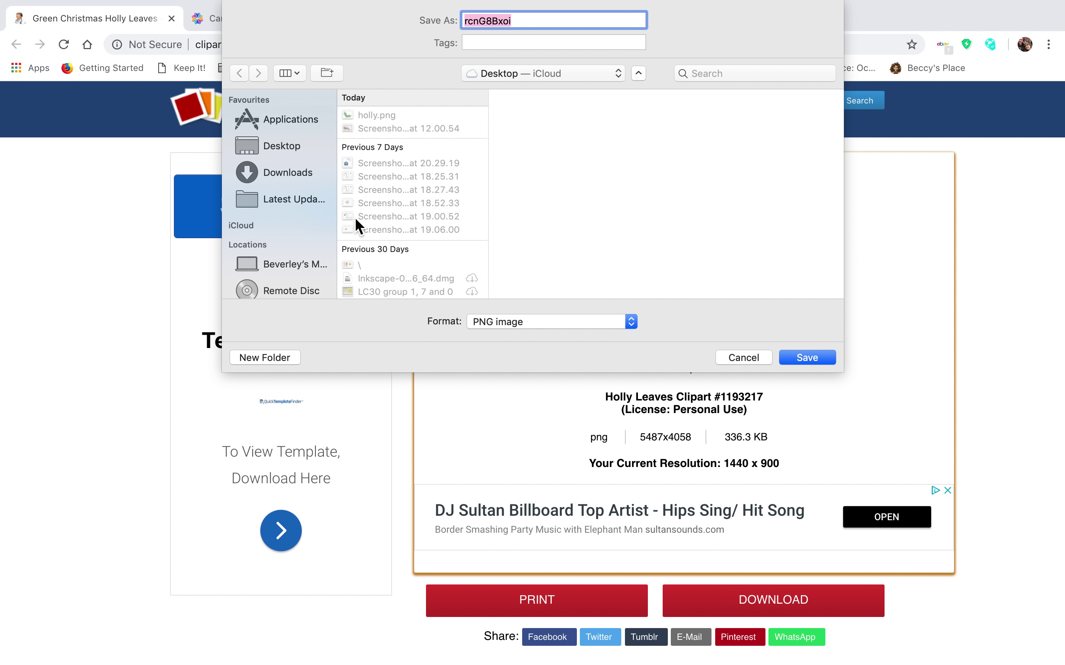
pyautogui.click(281, 147)
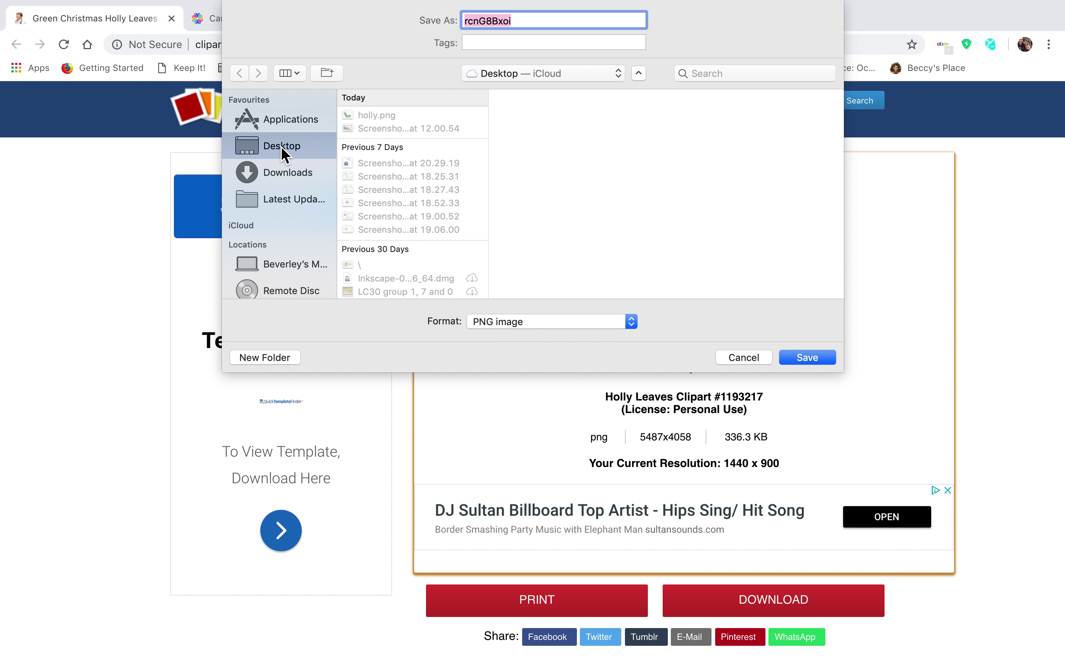
pyautogui.click(510, 23)
pyautogui.press('BackSpace')
pyautogui.write('ho')
pyautogui.click(744, 358)
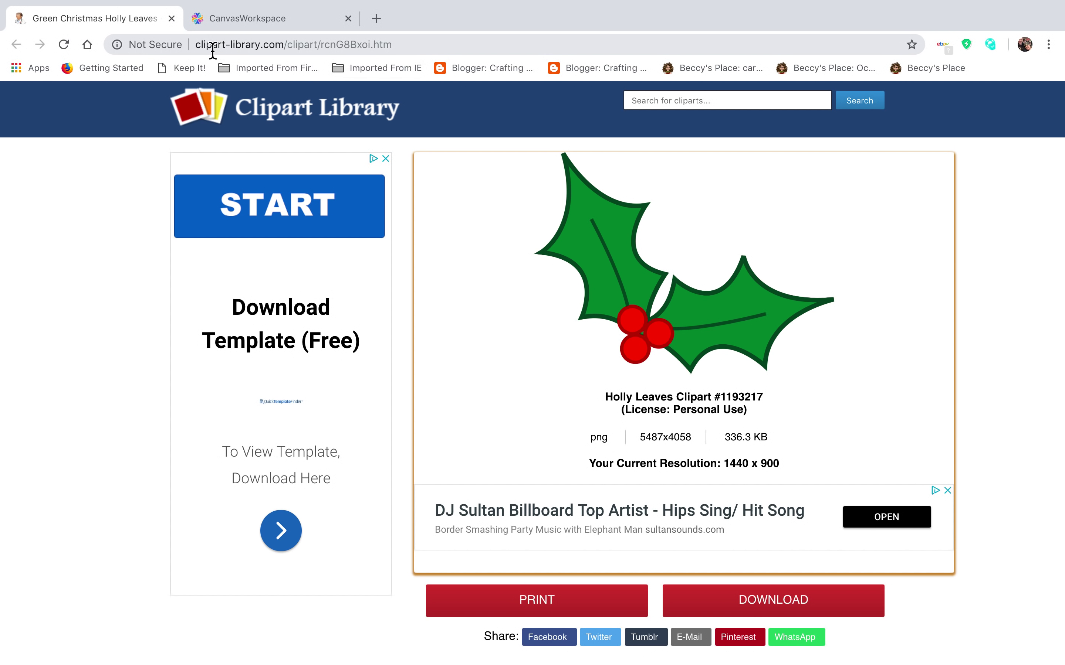
# Switch to CanvasWorkspace, deselect the rings, and load holly.png from the Desktop for image tracing.
pyautogui.click(273, 21)
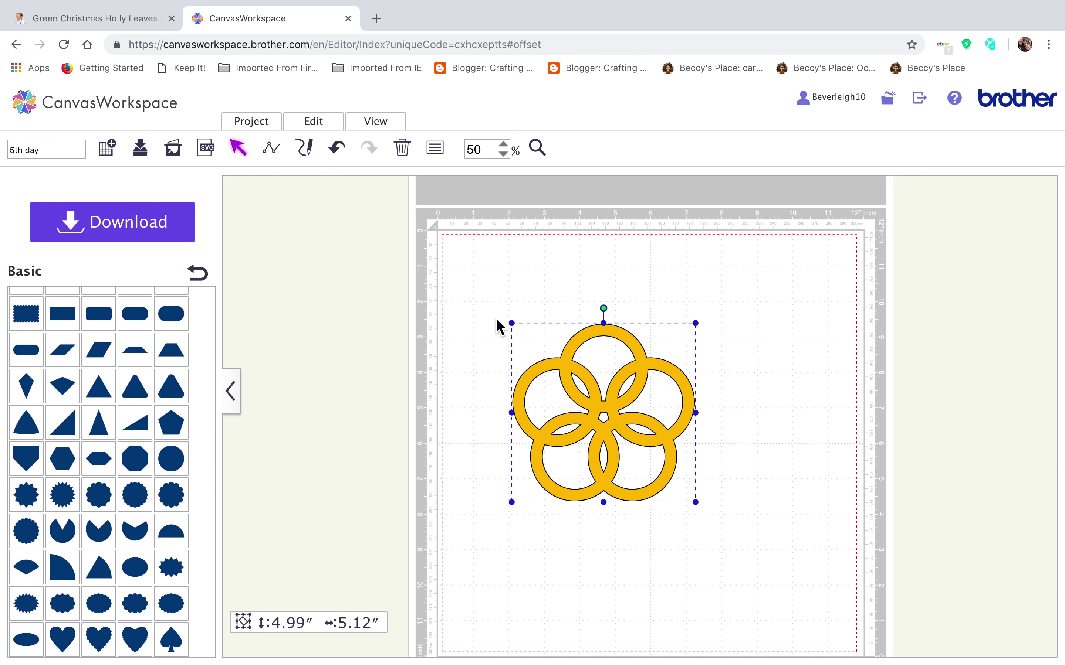
pyautogui.click(509, 303)
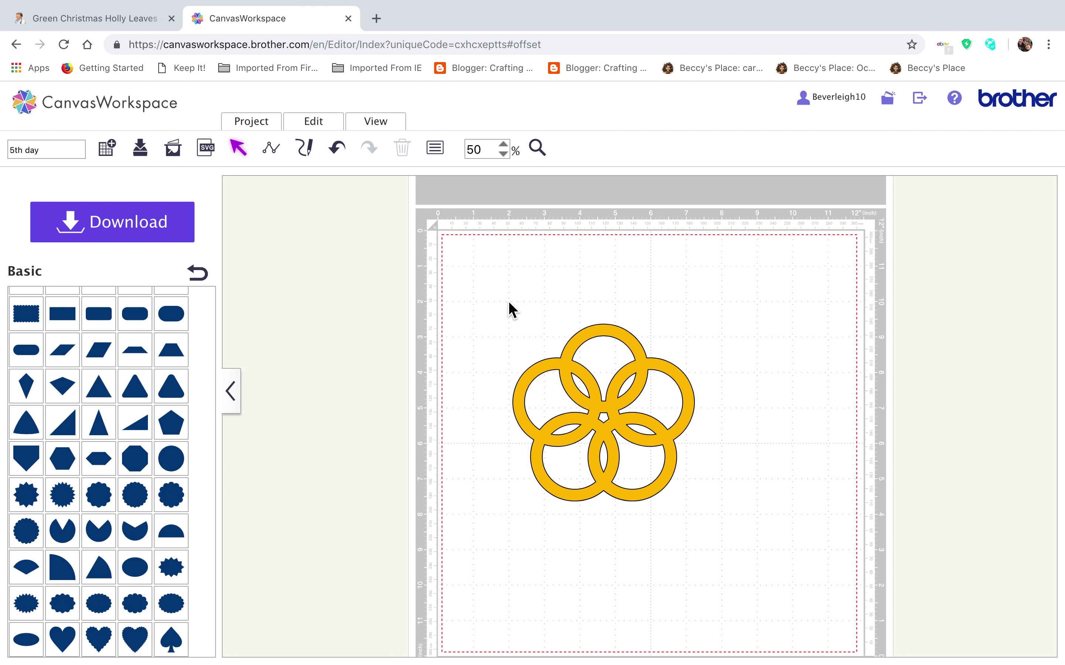
pyautogui.click(173, 151)
pyautogui.click(344, 228)
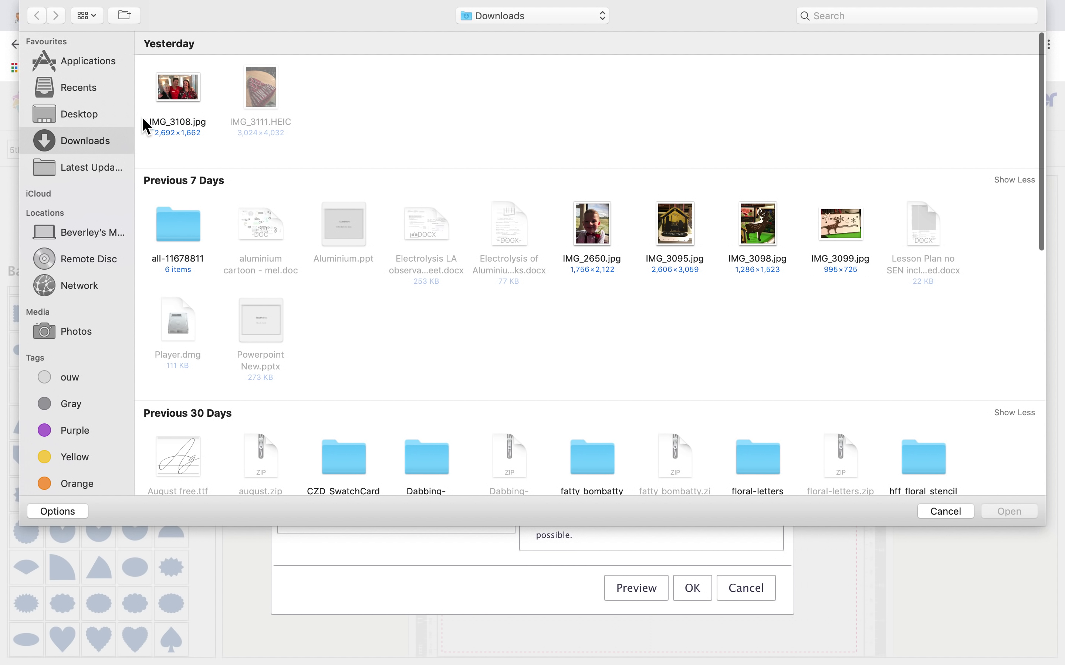
pyautogui.click(88, 120)
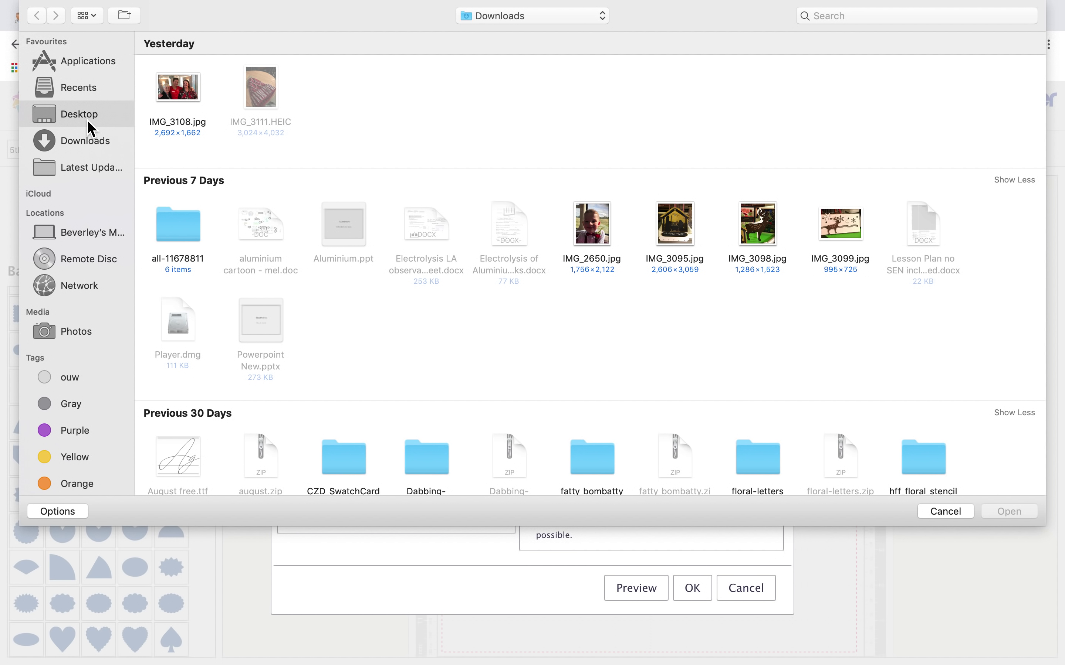
pyautogui.click(176, 95)
pyautogui.doubleClick(176, 95)
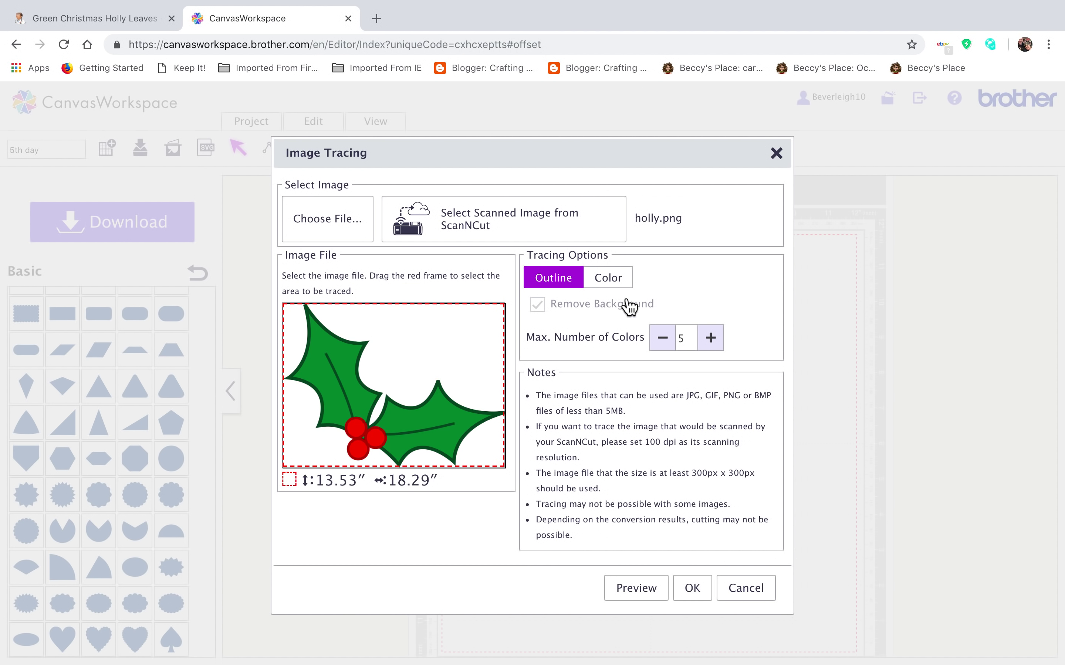
# Trace the holly image in Color mode with a maximum of 3 colors, without pasting the source image on the work area.
pyautogui.click(625, 280)
pyautogui.click(663, 347)
pyautogui.click(663, 348)
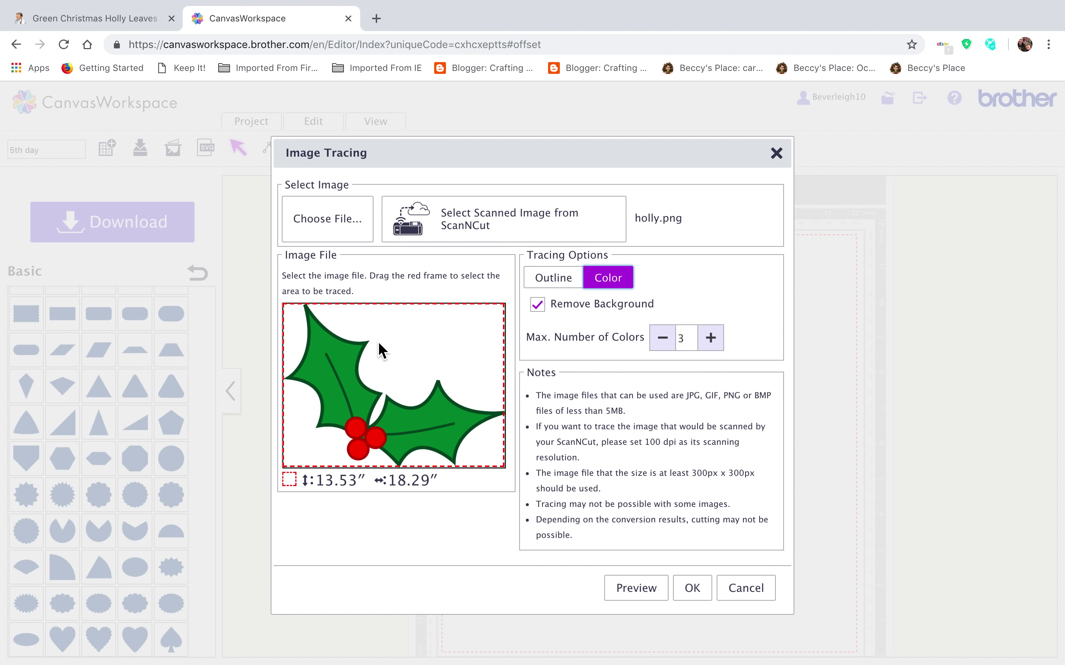
pyautogui.click(638, 590)
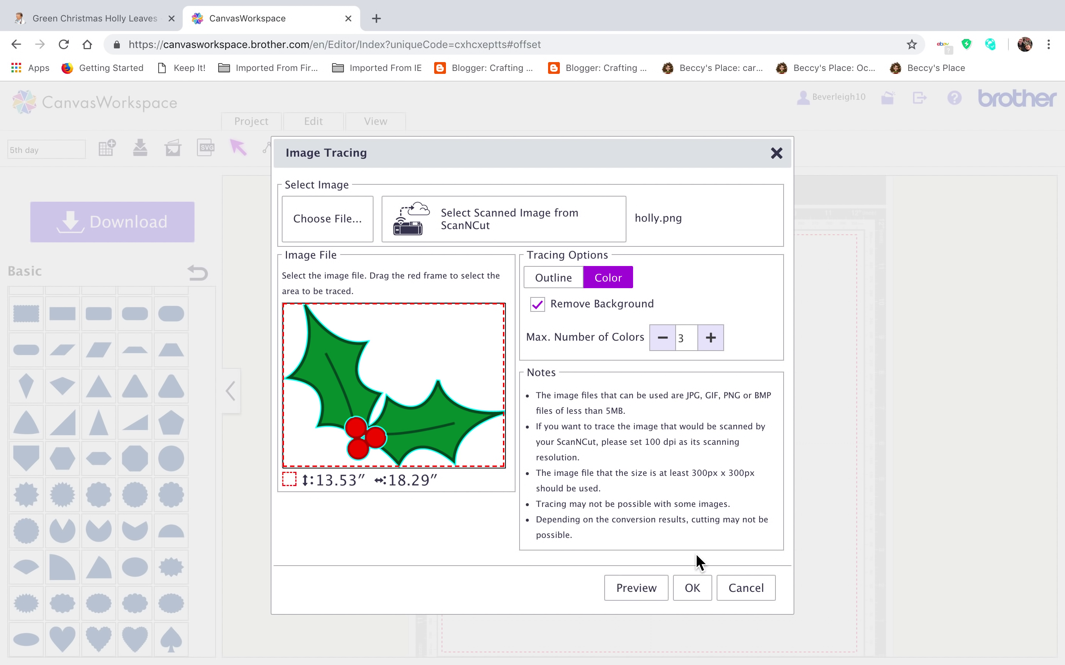
pyautogui.click(705, 592)
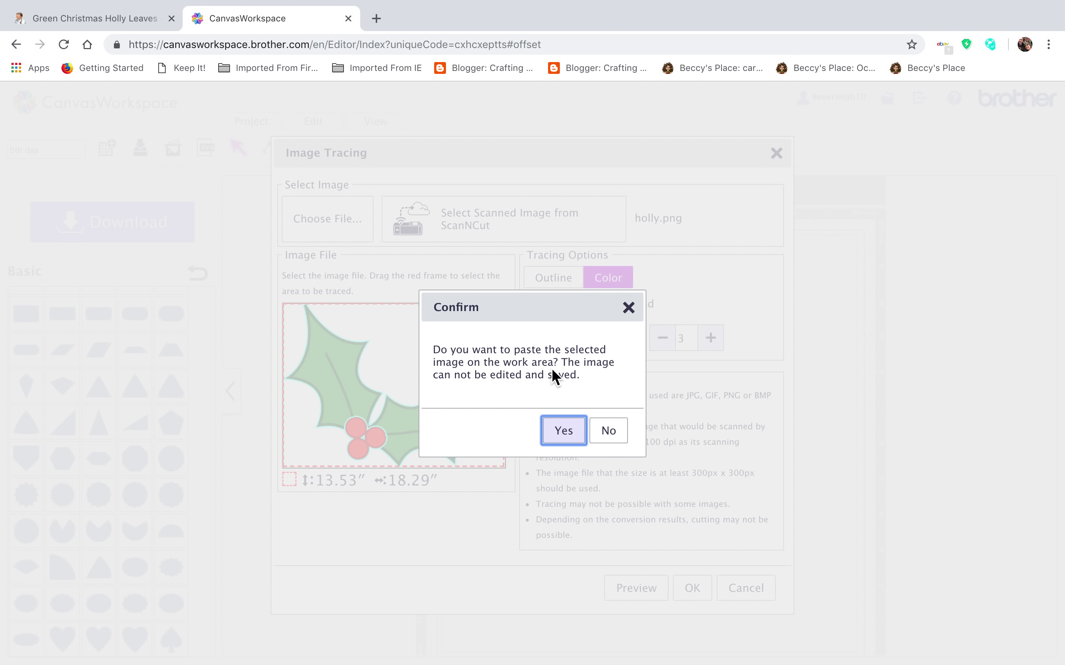
pyautogui.click(614, 434)
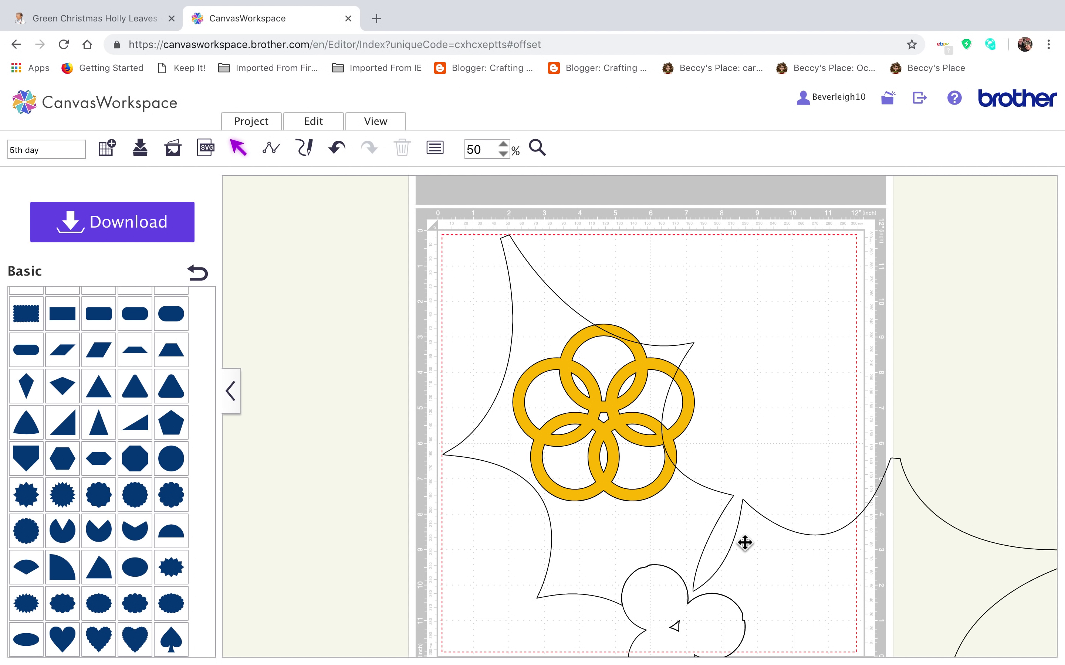
# Move the golden ring wreath off the traced holly to the mat's upper-right corner.
pyautogui.scroll(3, 744, 544)
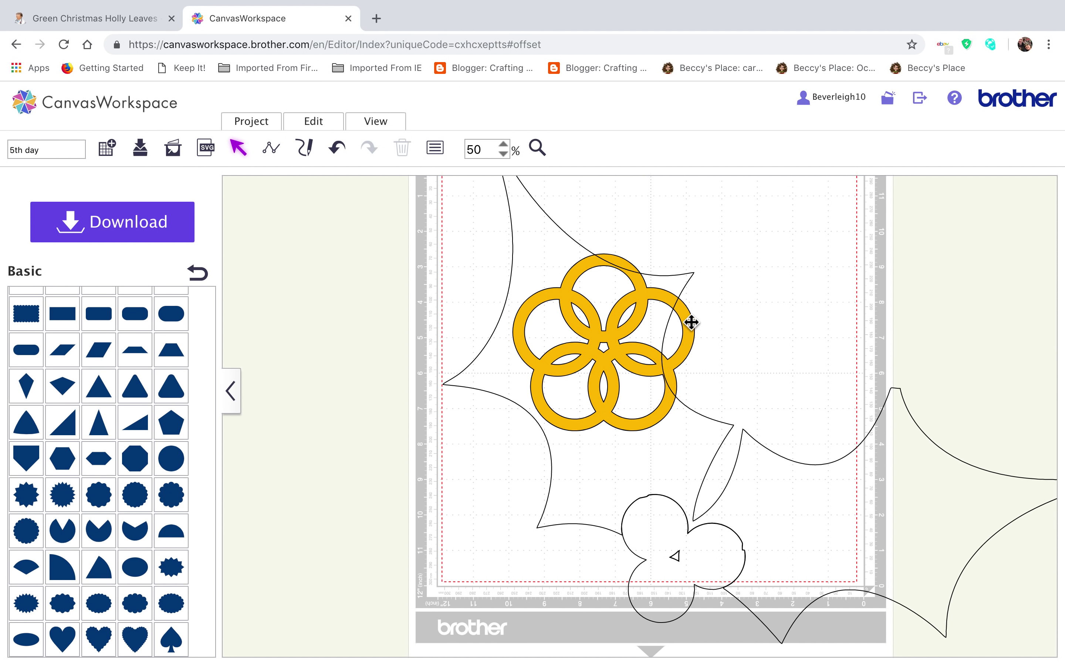
pyautogui.click(692, 319)
pyautogui.moveTo(733, 308); pyautogui.dragTo(988, 208)
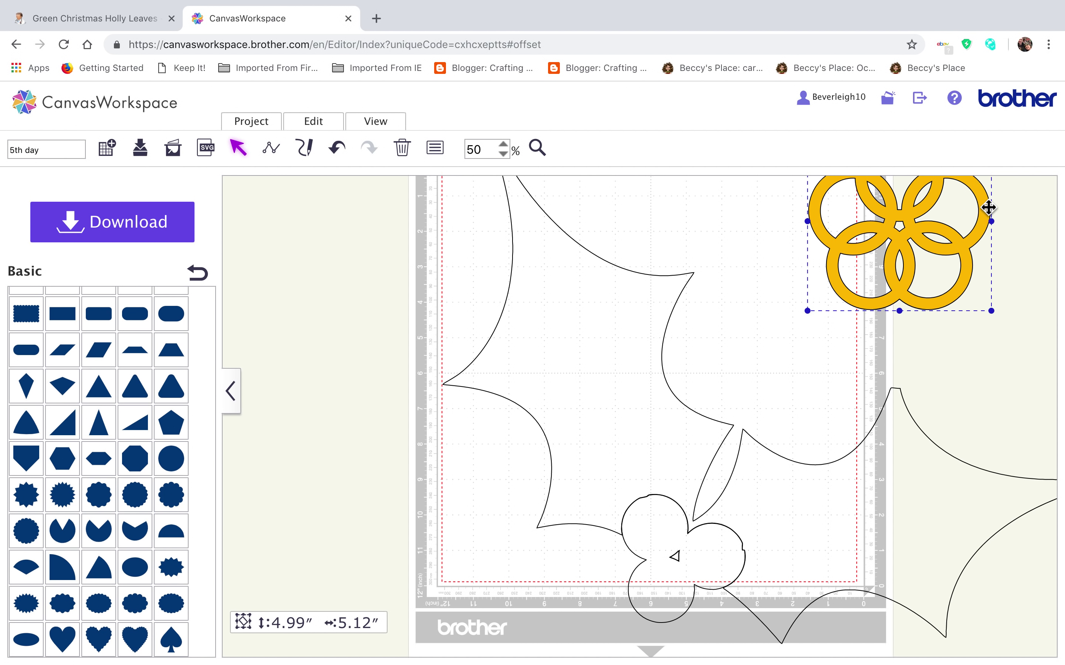
# Select all the traced holly pieces, leaving out the rings, and group them.
pyautogui.moveTo(426, 214); pyautogui.dragTo(795, 558)
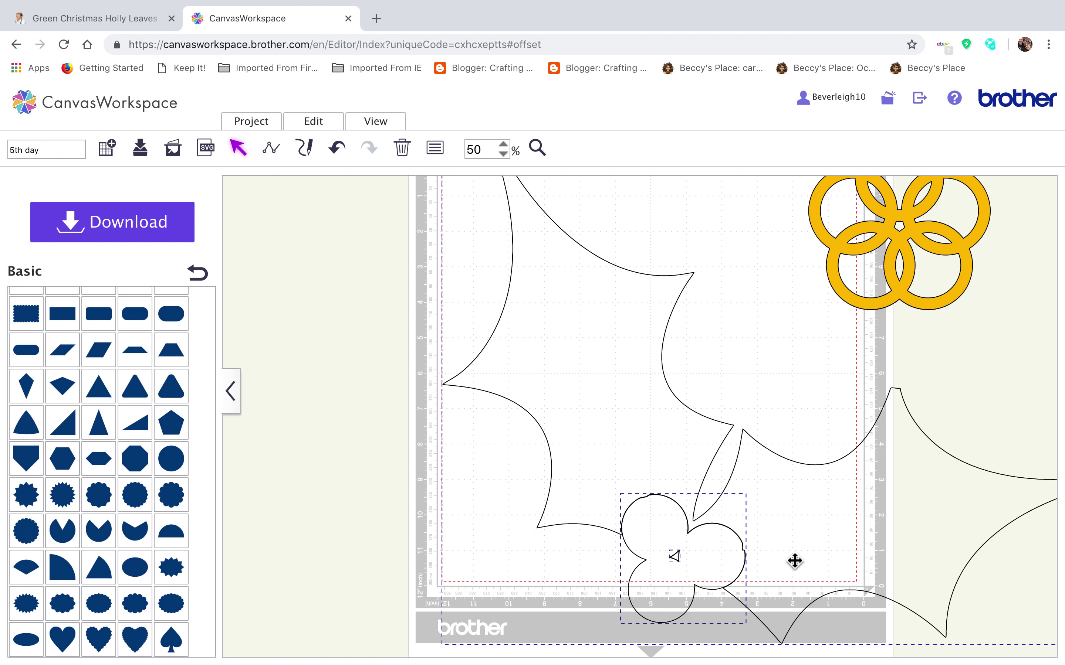
pyautogui.click(331, 127)
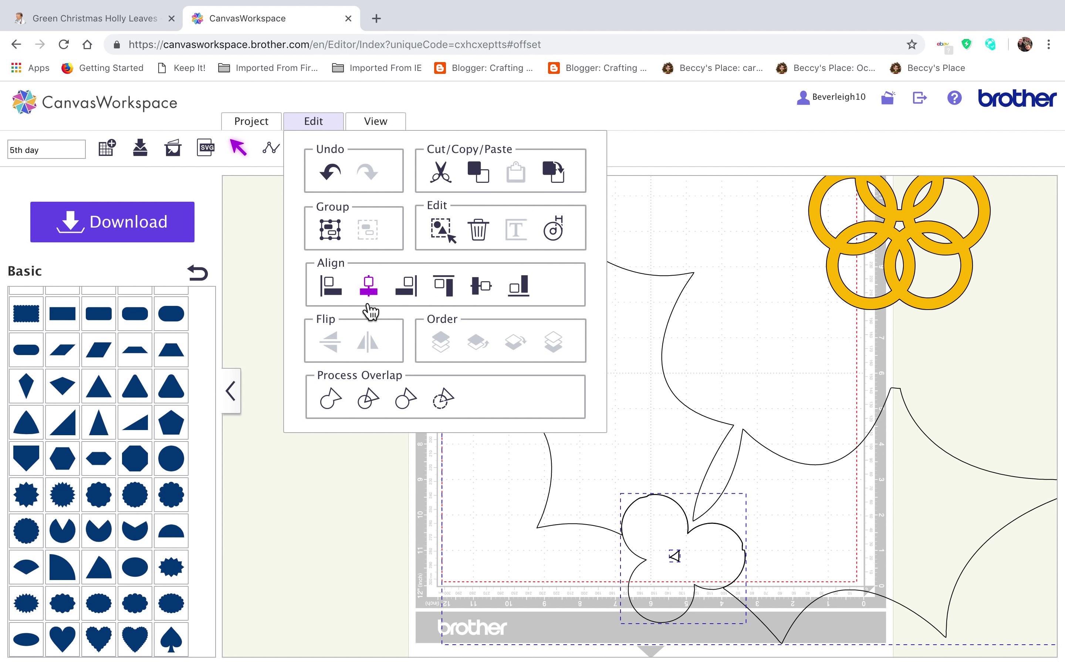
pyautogui.click(338, 237)
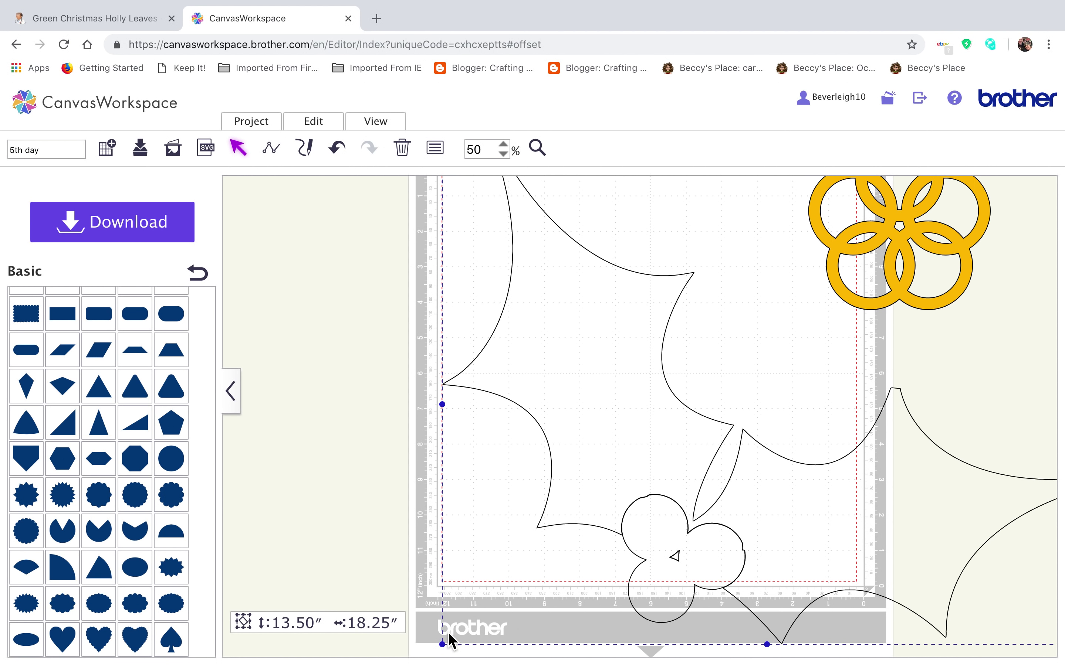
# Scale the holly group down to about 3.61 by 4.88 inches and place it near the middle of the mat.
pyautogui.moveTo(442, 649); pyautogui.dragTo(717, 441)
pyautogui.moveTo(907, 364); pyautogui.dragTo(649, 451)
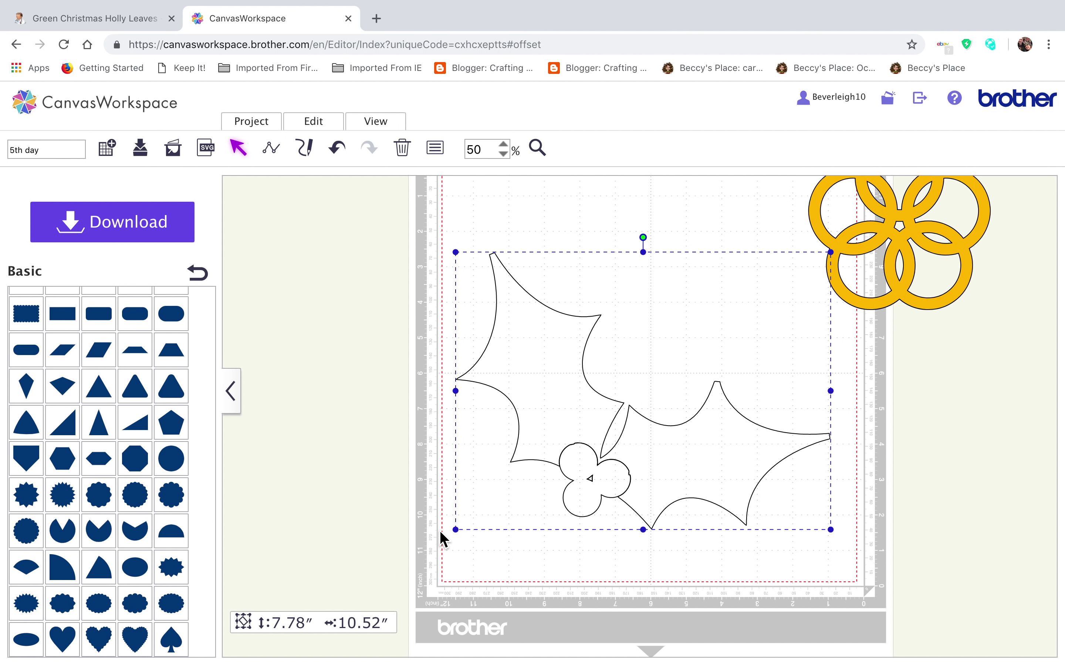
pyautogui.moveTo(456, 536); pyautogui.dragTo(658, 383)
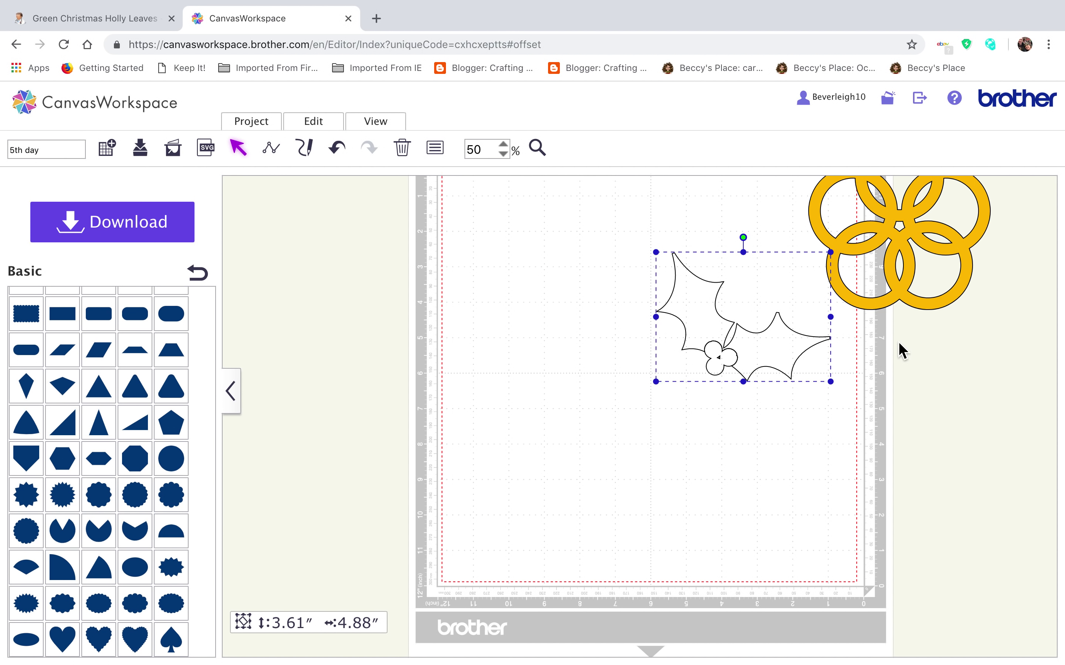
pyautogui.moveTo(784, 340); pyautogui.dragTo(667, 372)
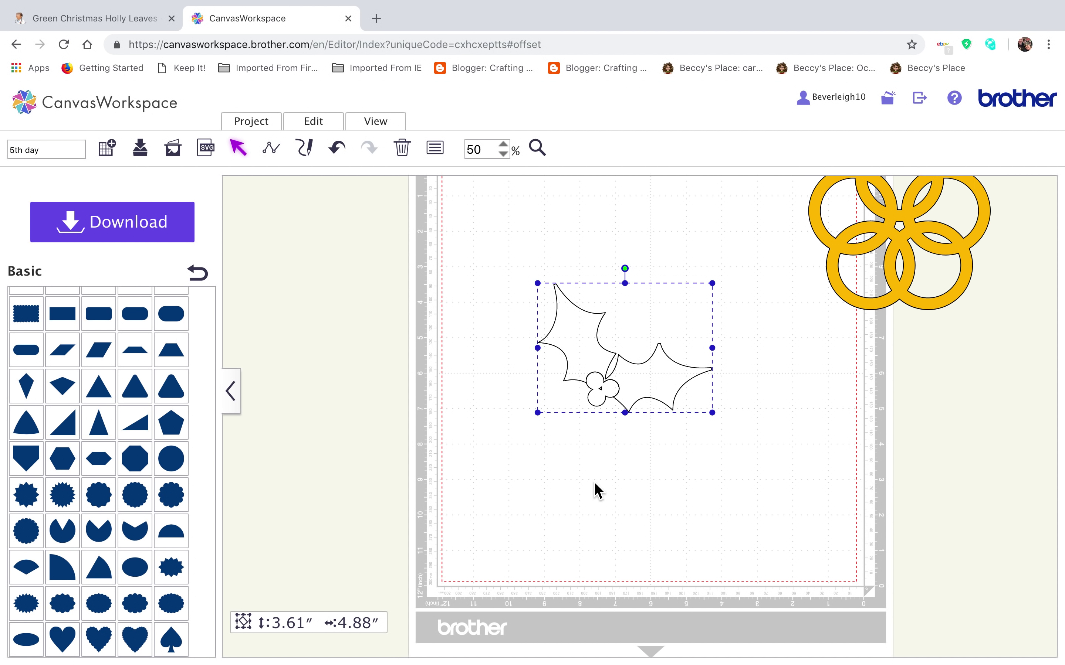
# Ungroup the traced holly into separate pieces and clear the selection.
pyautogui.click(503, 144)
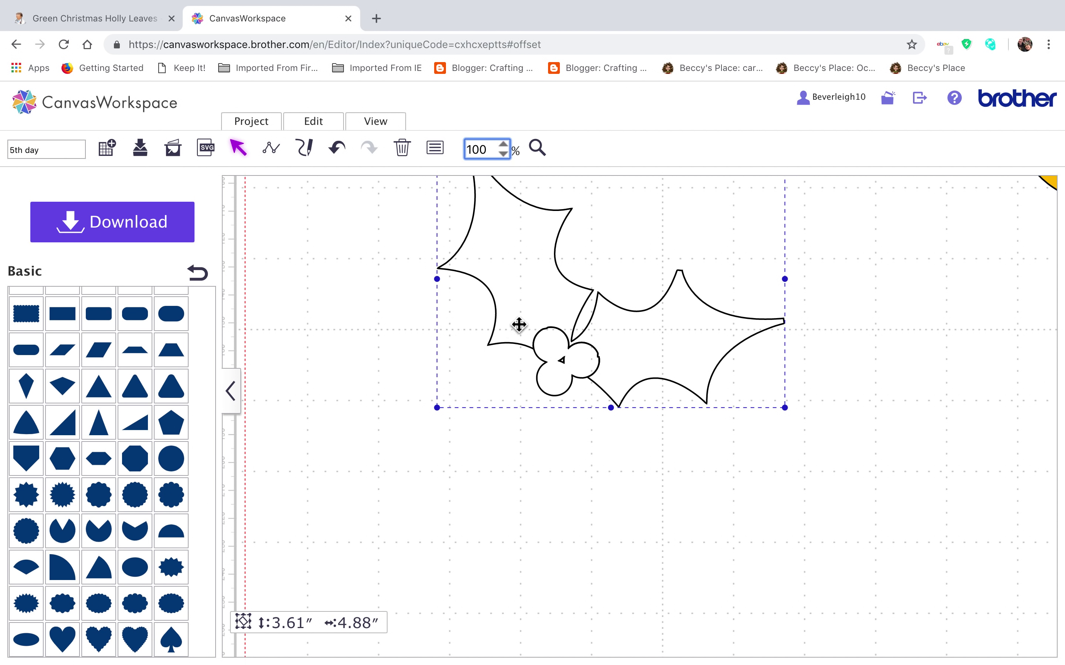
pyautogui.click(502, 144)
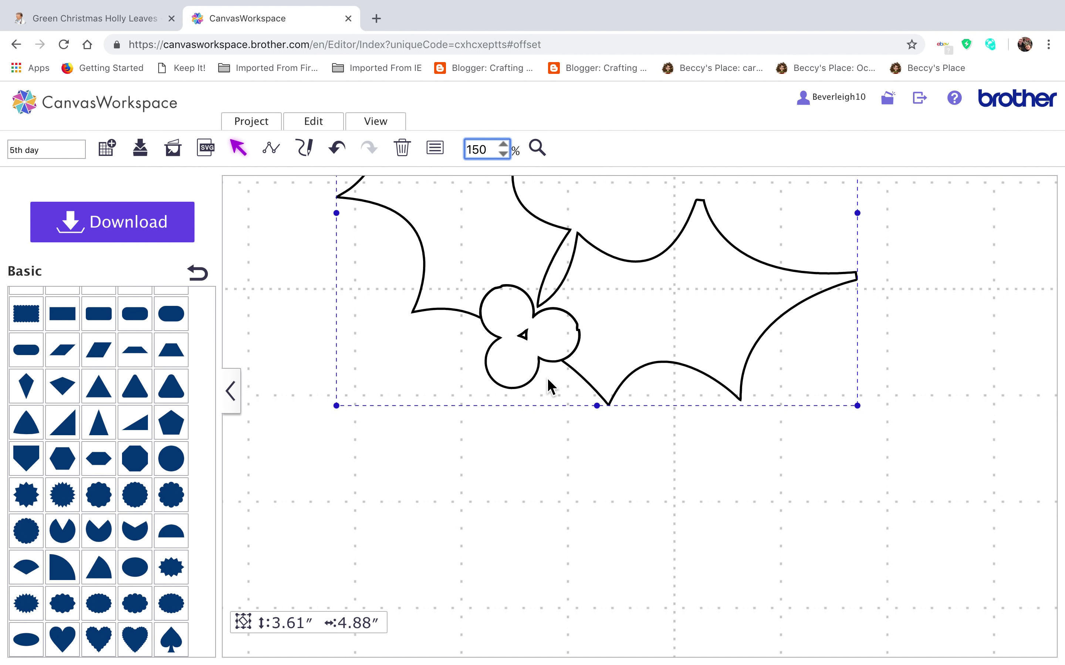
pyautogui.scroll(3, 547, 377)
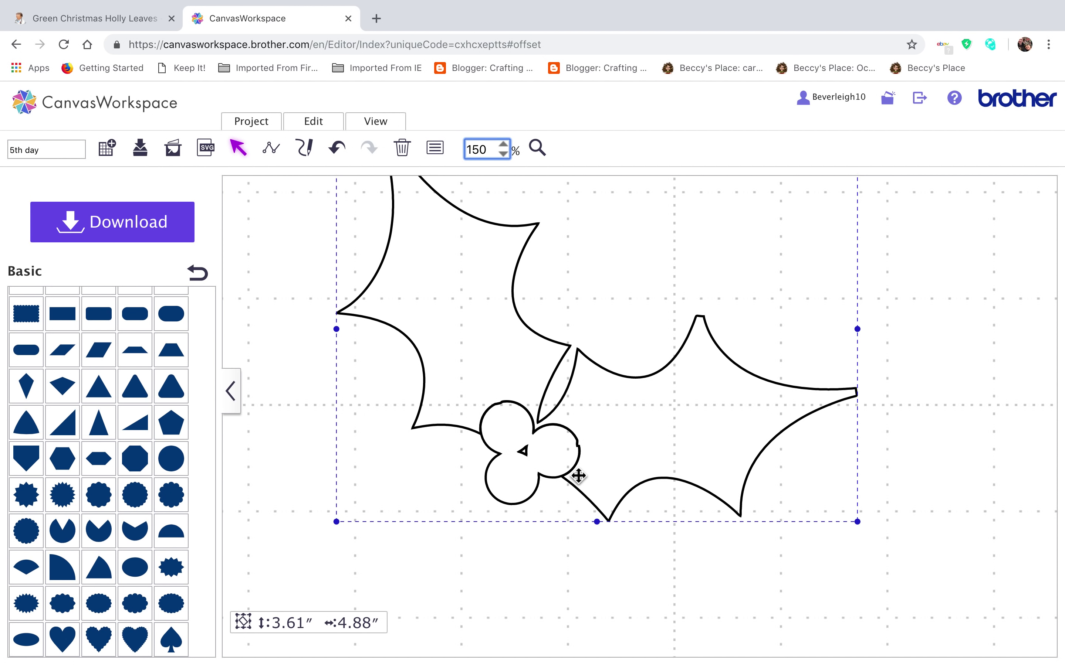
pyautogui.click(310, 121)
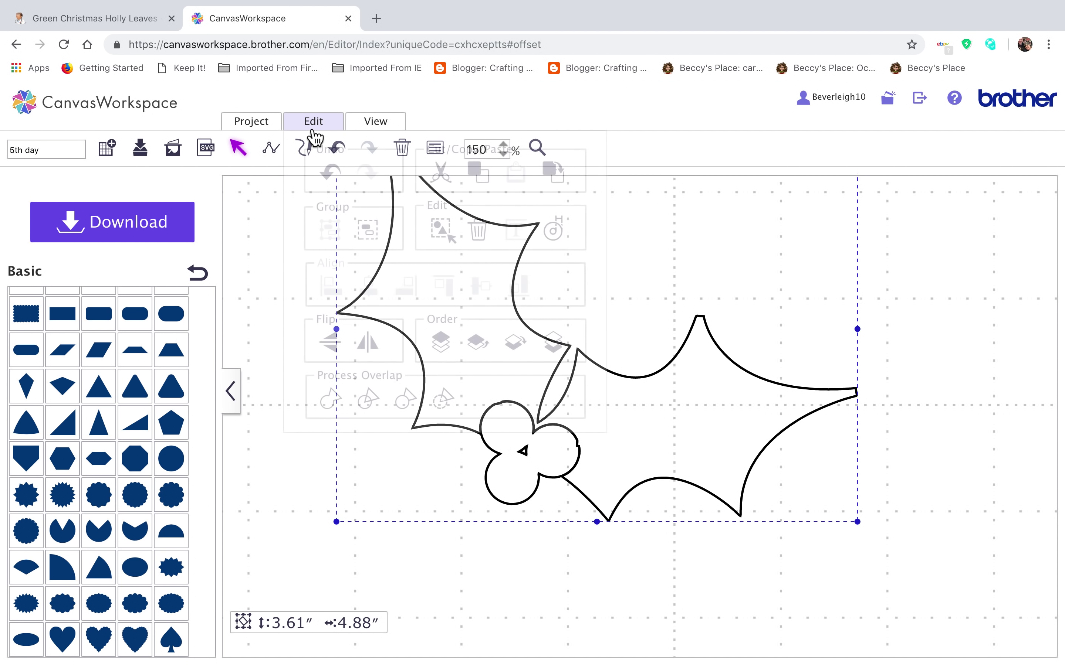
pyautogui.click(367, 229)
pyautogui.click(501, 605)
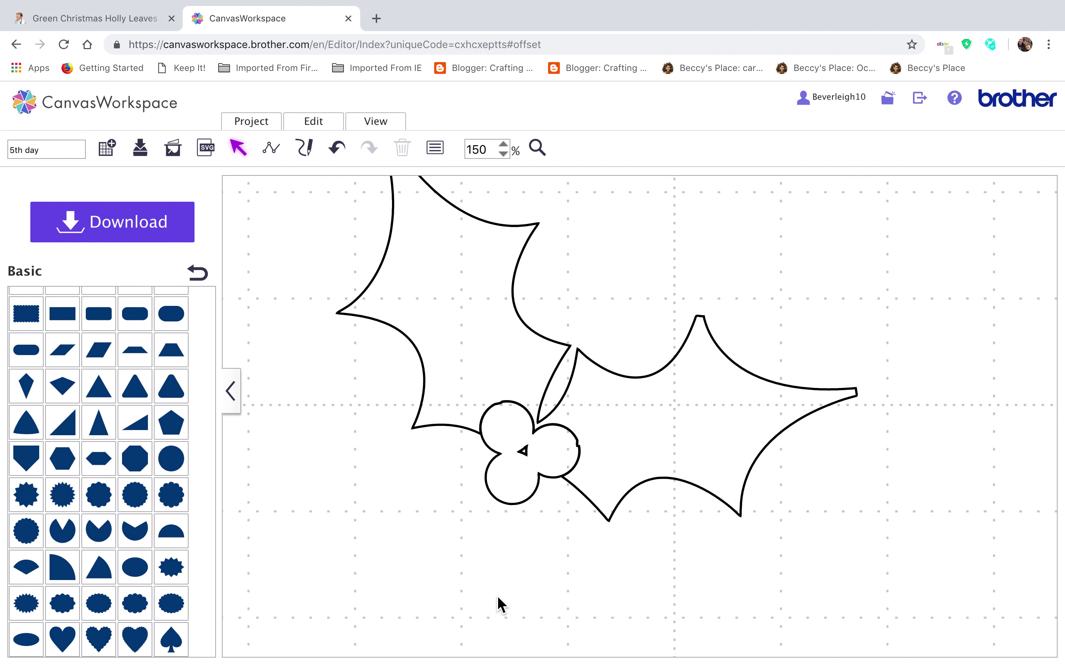
# Separate the berry cluster from the holly leaves and delete the small stray triangle left between them.
pyautogui.moveTo(539, 456); pyautogui.dragTo(484, 563)
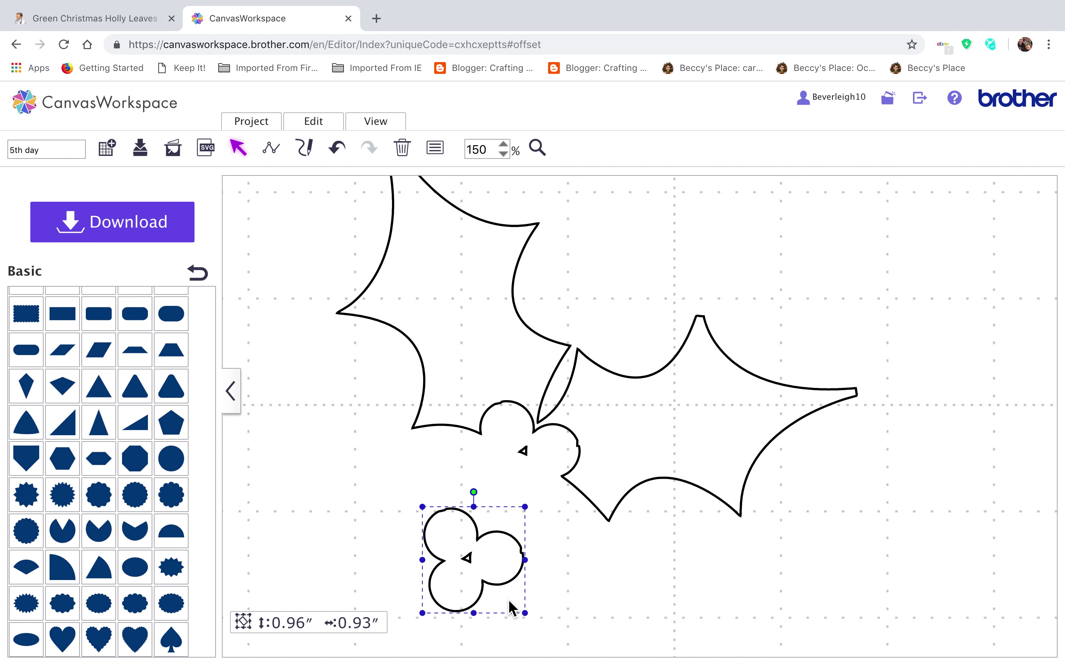
pyautogui.moveTo(505, 436); pyautogui.dragTo(541, 471)
pyautogui.moveTo(601, 418); pyautogui.dragTo(598, 308)
pyautogui.moveTo(515, 425); pyautogui.dragTo(545, 493)
pyautogui.press('Delete')
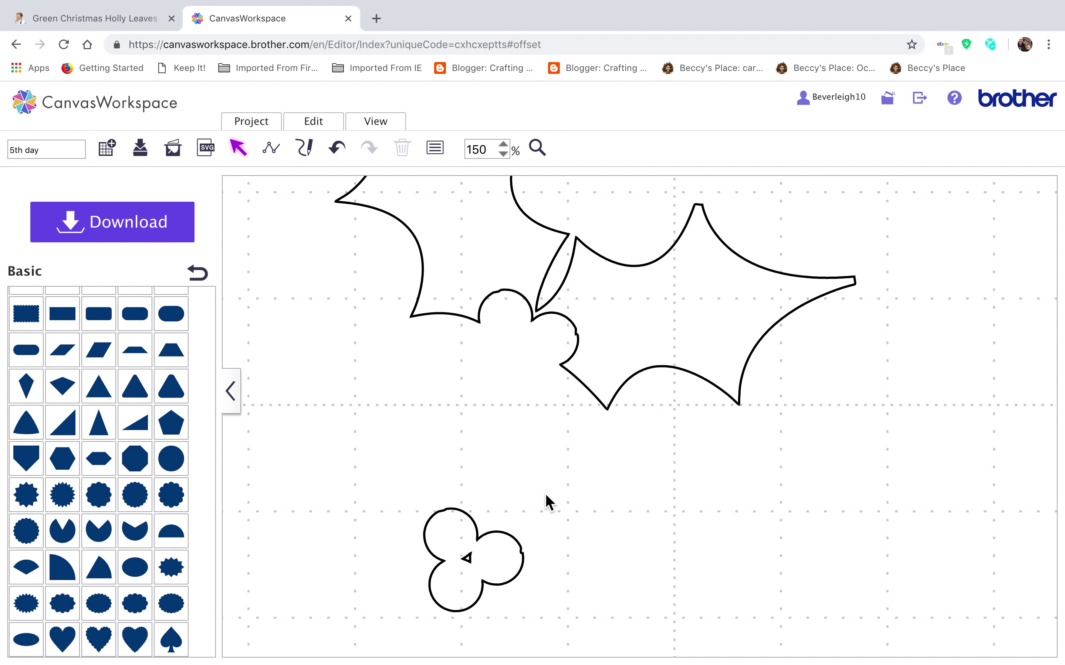
# Delete the points of the small triangle inside the berry cluster and leave path editing.
pyautogui.doubleClick(475, 568)
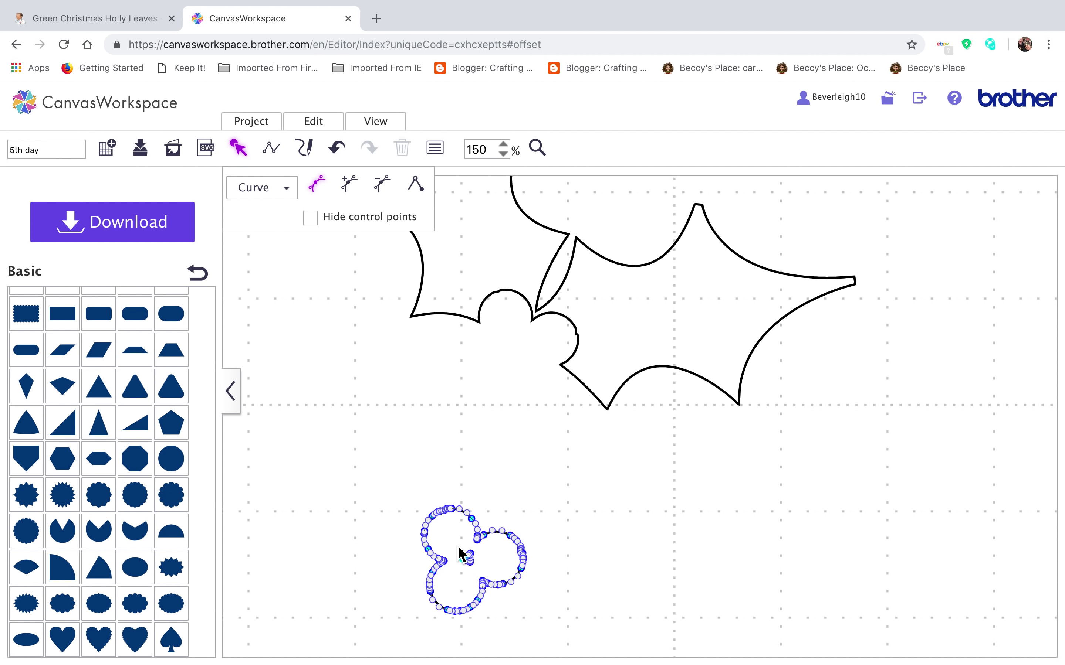
pyautogui.moveTo(452, 548); pyautogui.dragTo(481, 571)
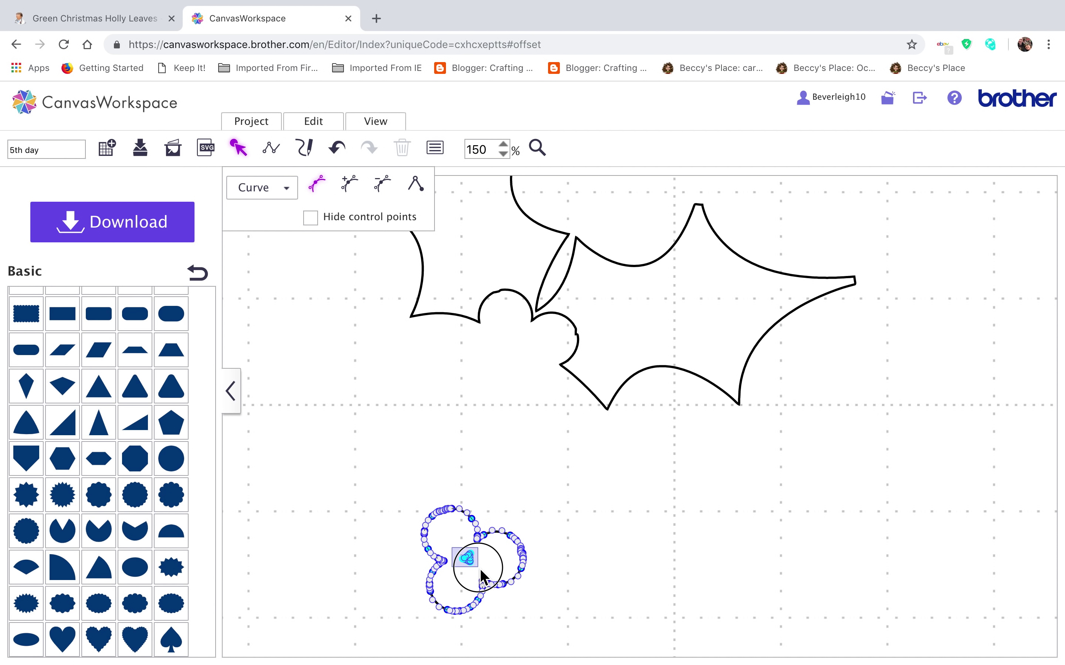
pyautogui.moveTo(482, 570); pyautogui.dragTo(478, 568)
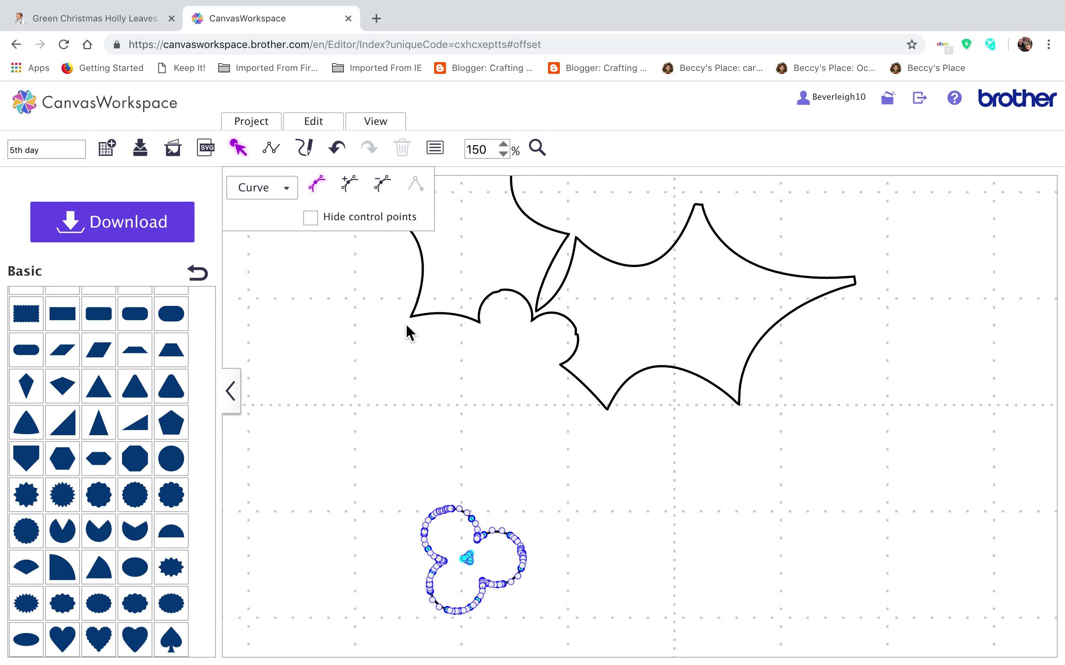
pyautogui.click(384, 186)
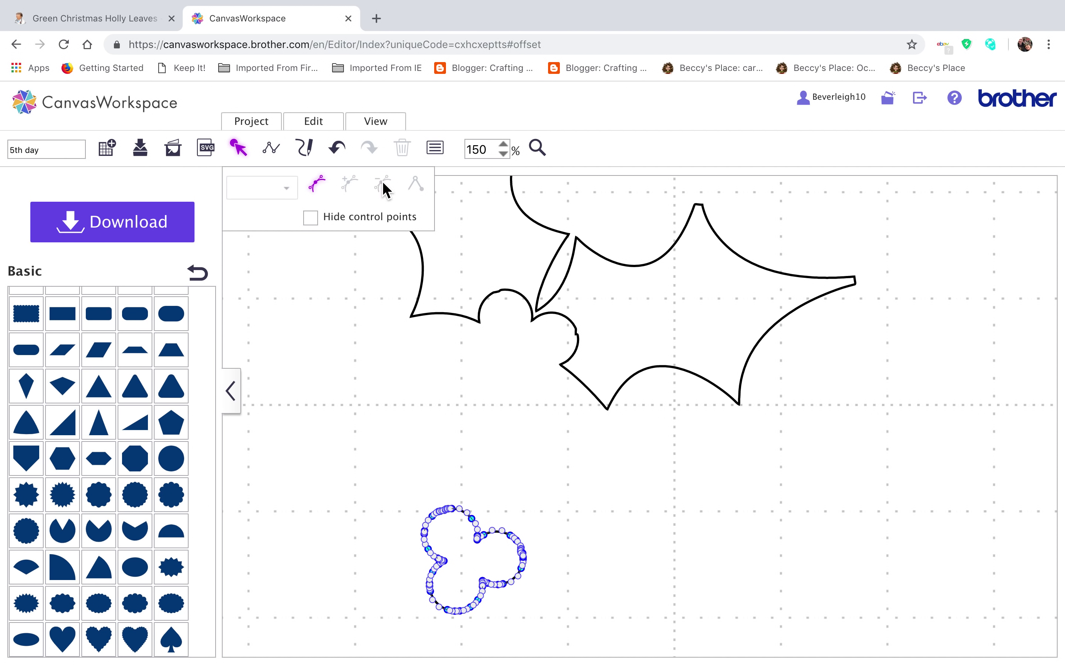
pyautogui.click(555, 575)
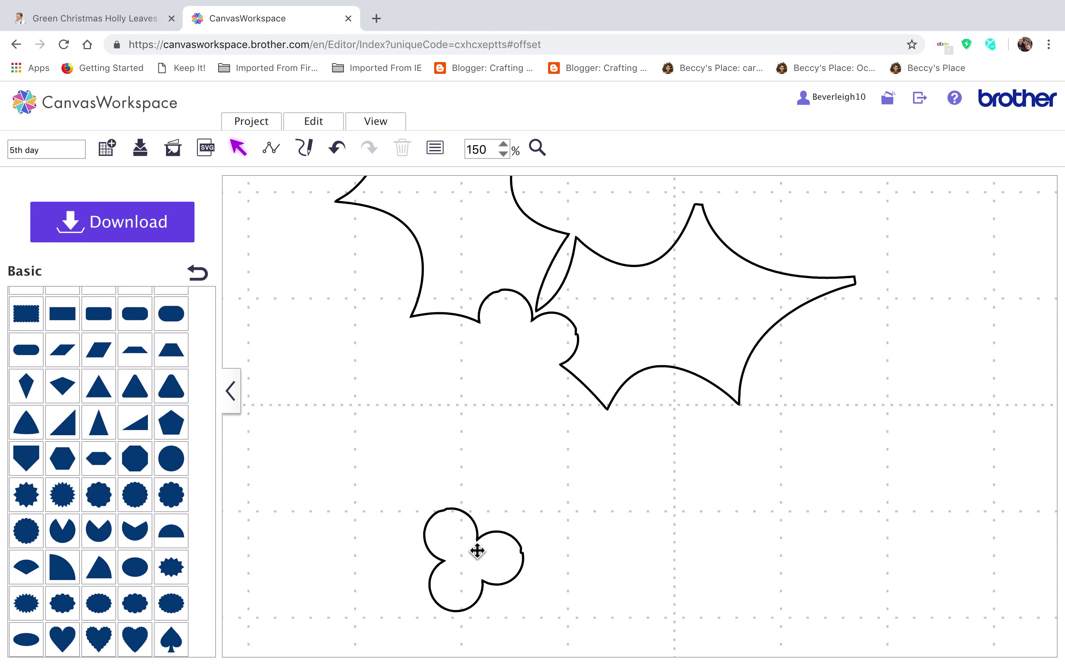
# Delete a point at the corner between the upper and right berries of the cluster, and undo the point deletion that follows.
pyautogui.scroll(-2, 478, 550)
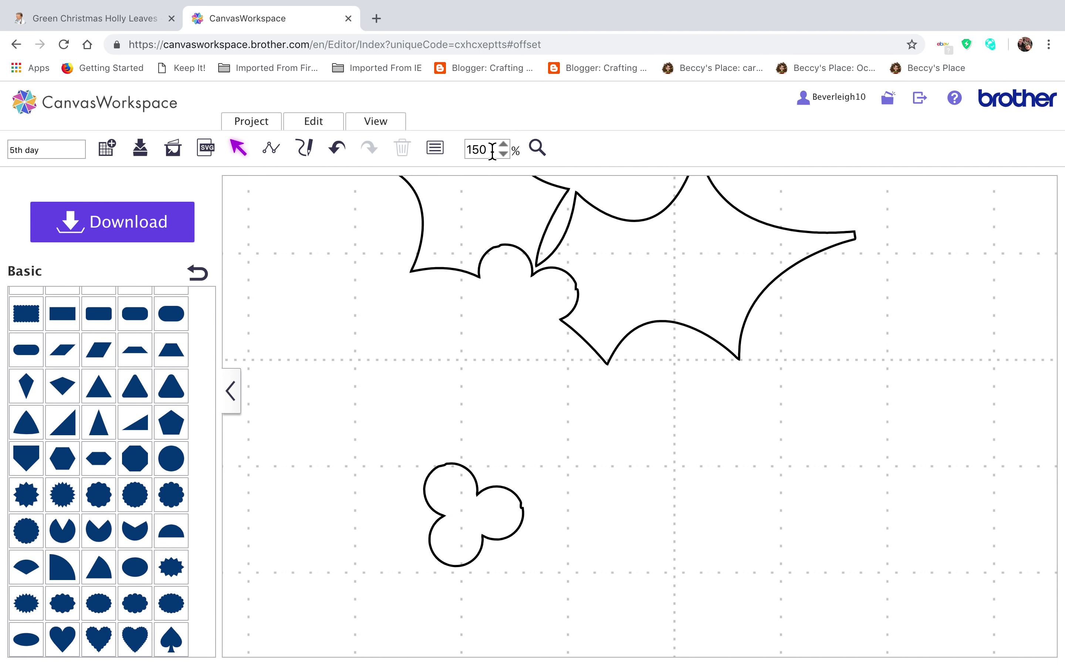
pyautogui.click(503, 144)
pyautogui.scroll(-3, 424, 541)
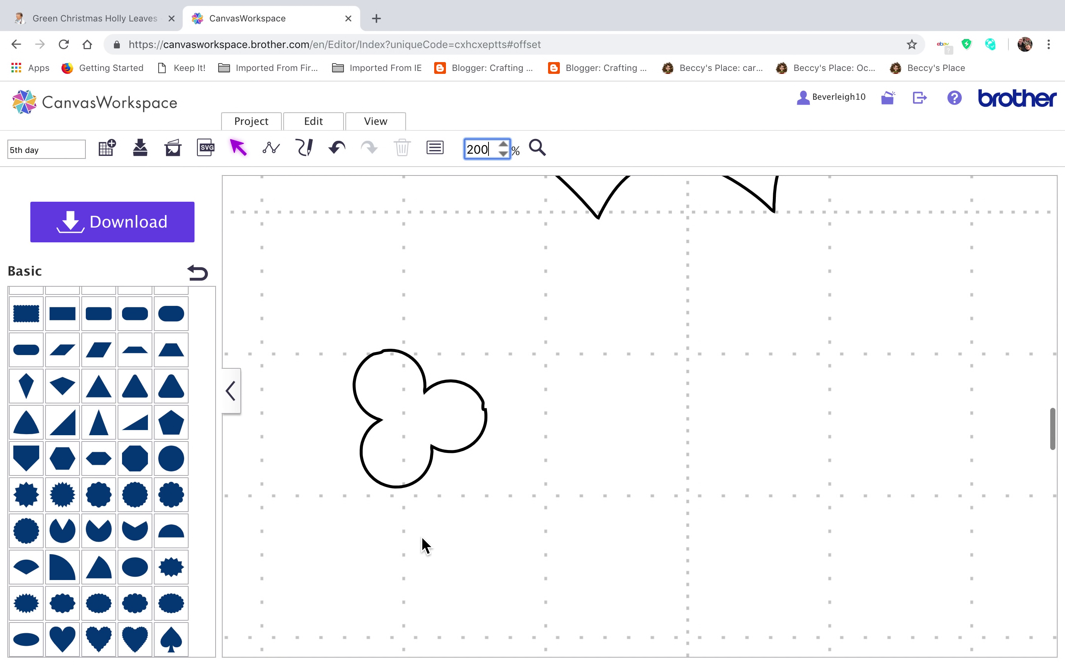
pyautogui.click(491, 419)
pyautogui.click(501, 431)
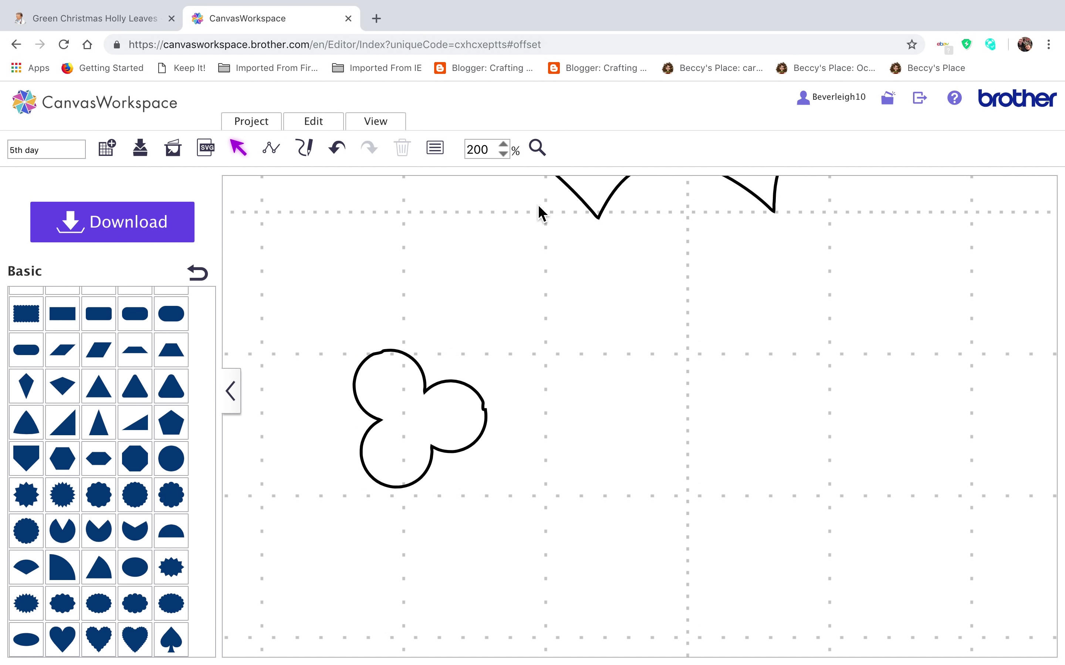
pyautogui.click(537, 148)
pyautogui.click(490, 418)
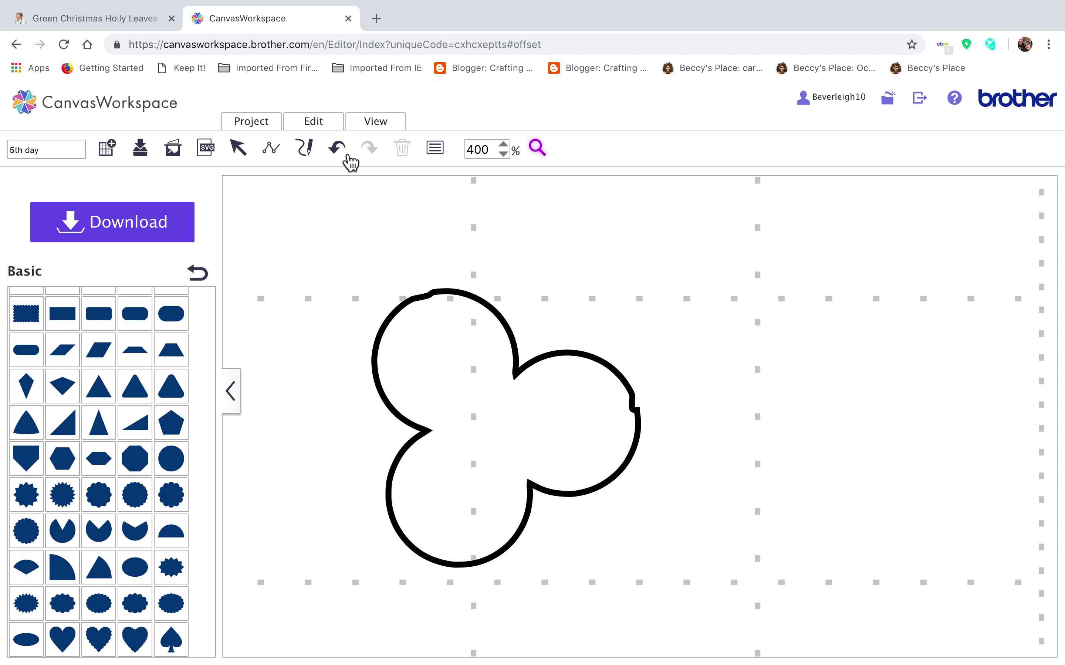
pyautogui.click(246, 159)
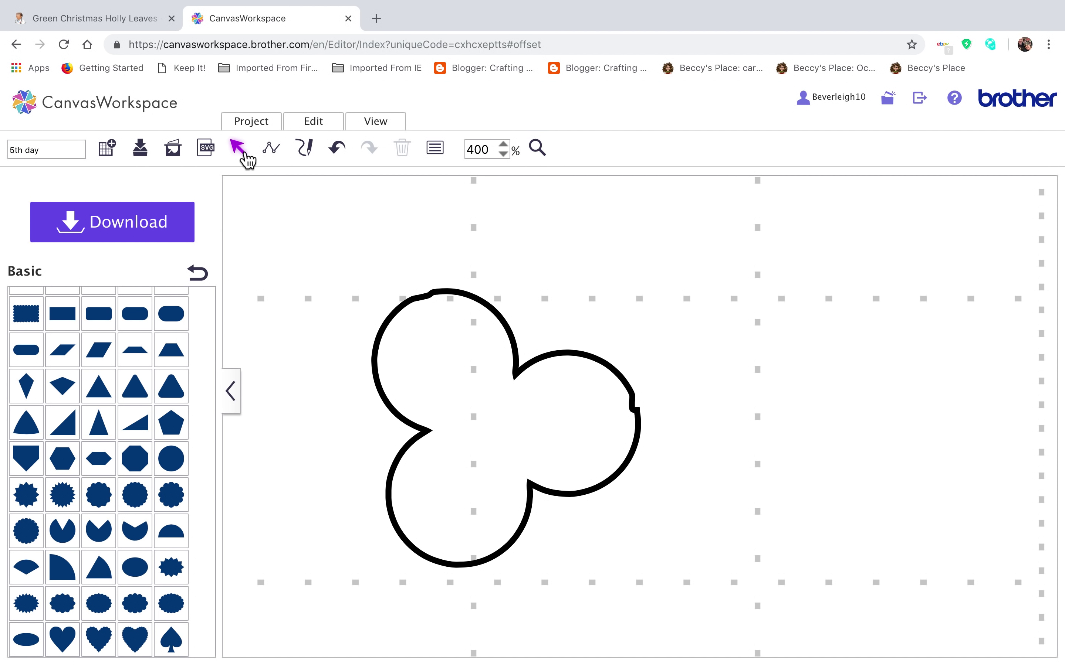
pyautogui.doubleClick(636, 413)
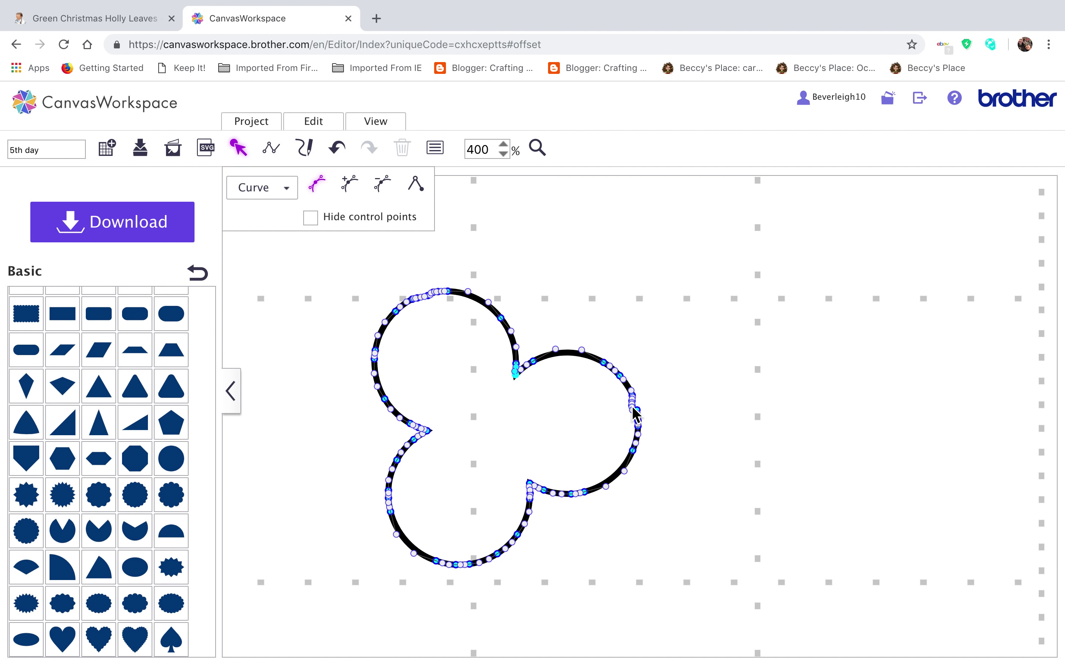
pyautogui.click(382, 184)
pyautogui.click(632, 400)
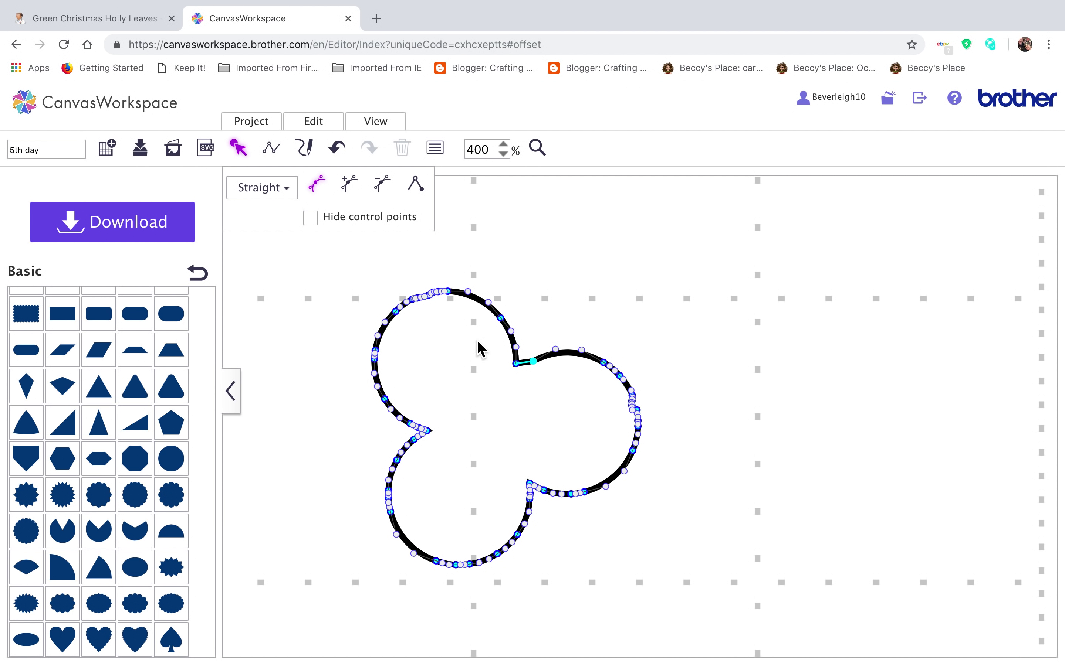
pyautogui.click(383, 185)
pyautogui.click(336, 148)
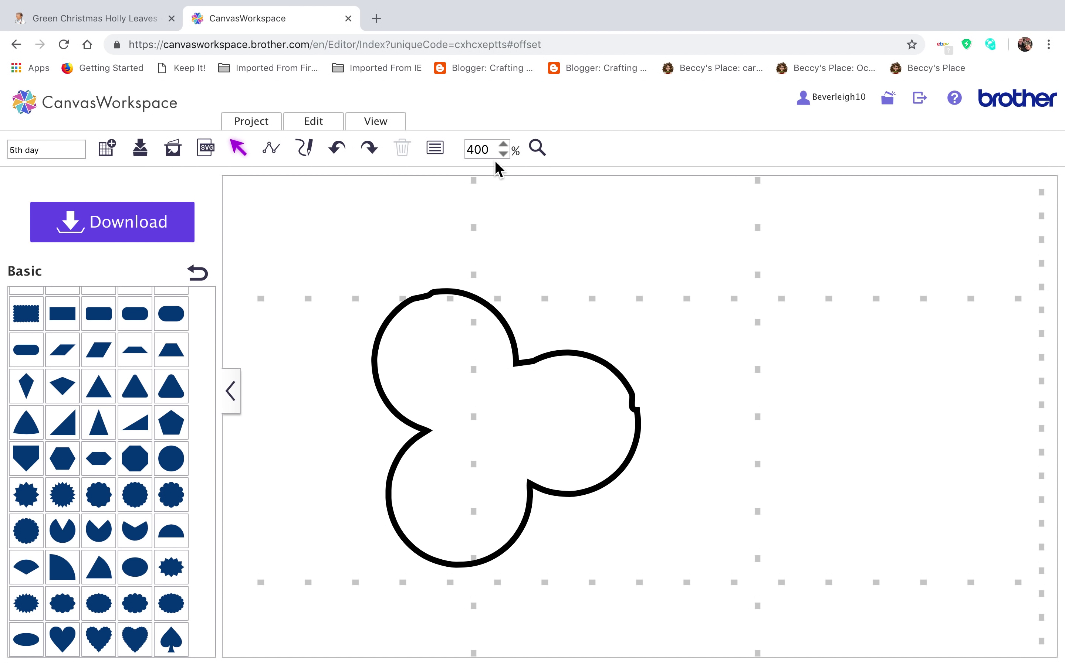
# Select the group of points along the notch on the right berry's outer edge and delete them.
pyautogui.click(504, 145)
pyautogui.click(503, 145)
pyautogui.click(503, 145)
pyautogui.click(503, 146)
pyautogui.click(503, 146)
pyautogui.click(503, 145)
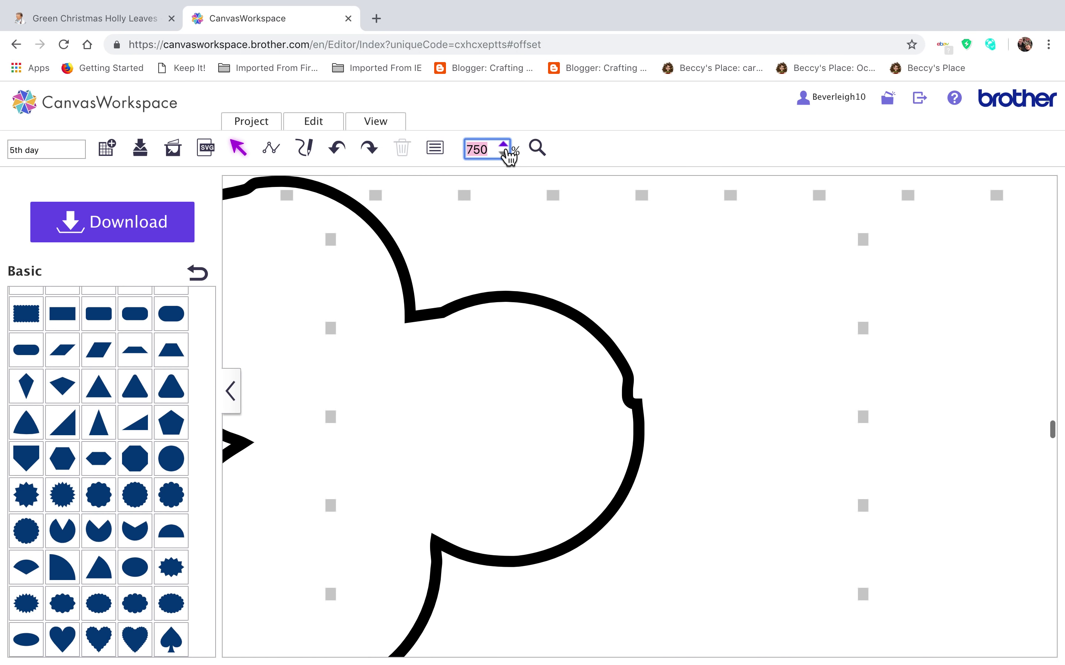
pyautogui.click(503, 145)
pyautogui.click(238, 149)
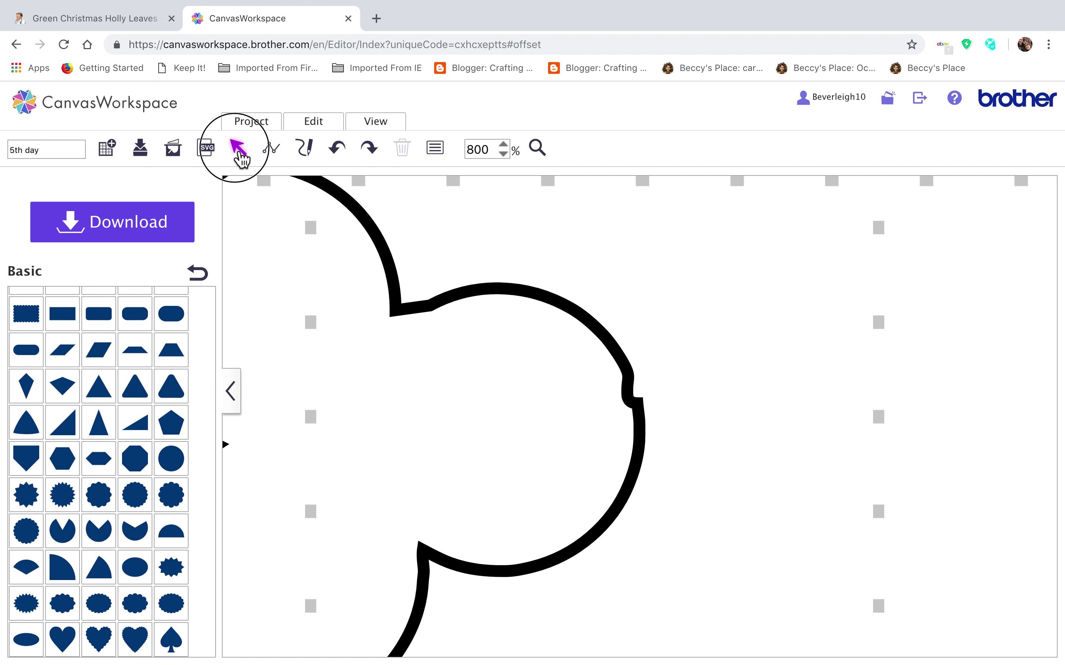
pyautogui.doubleClick(630, 401)
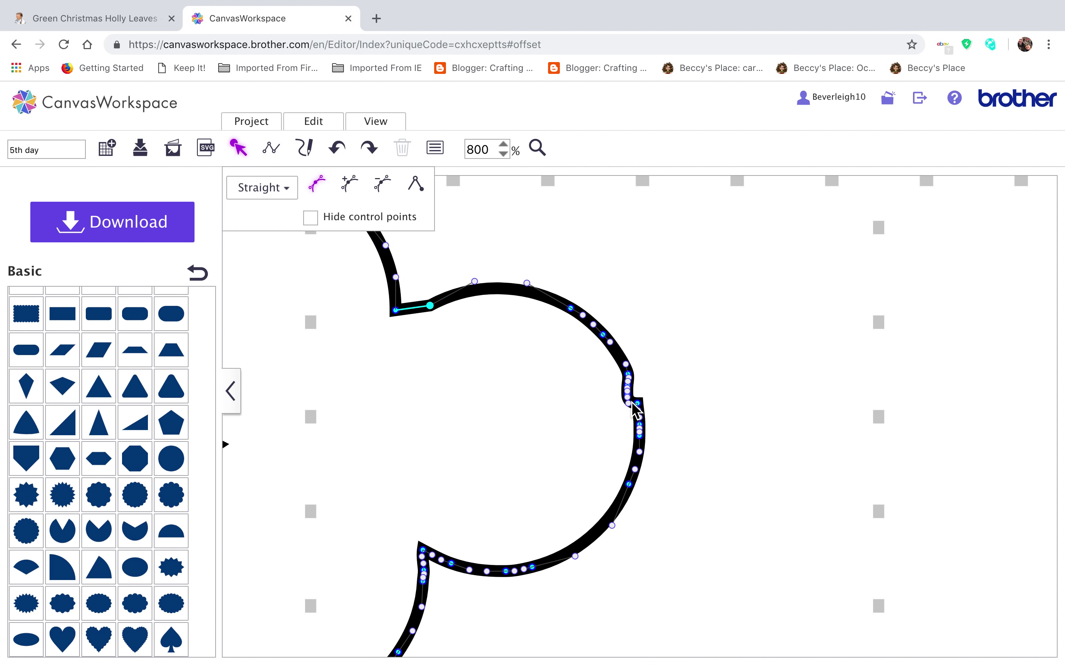
pyautogui.moveTo(619, 384); pyautogui.dragTo(635, 421)
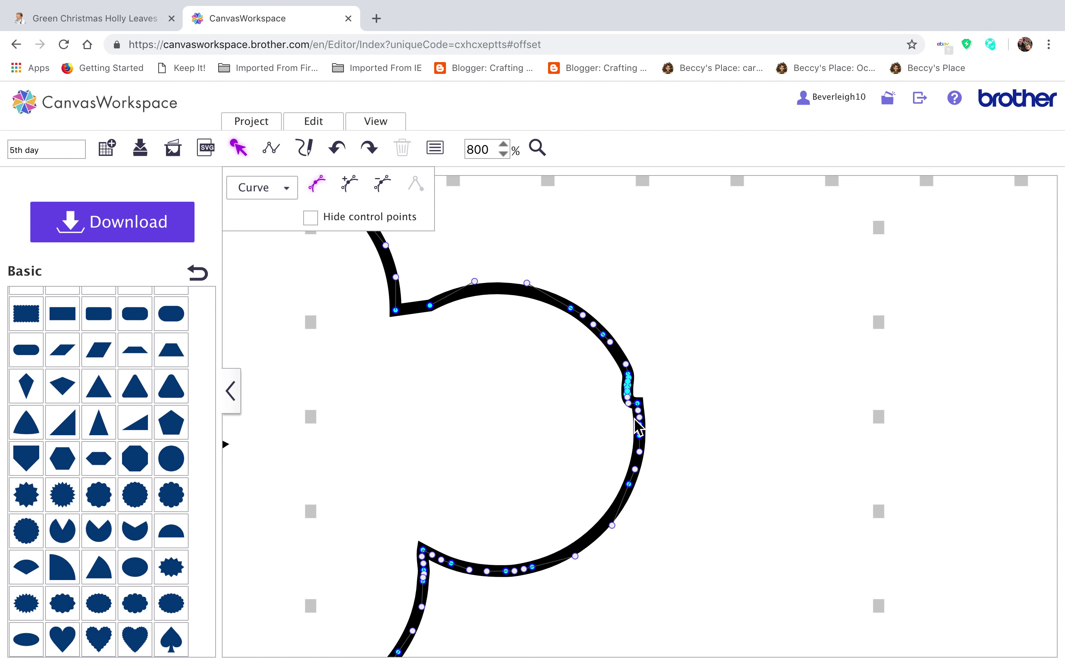
pyautogui.click(385, 186)
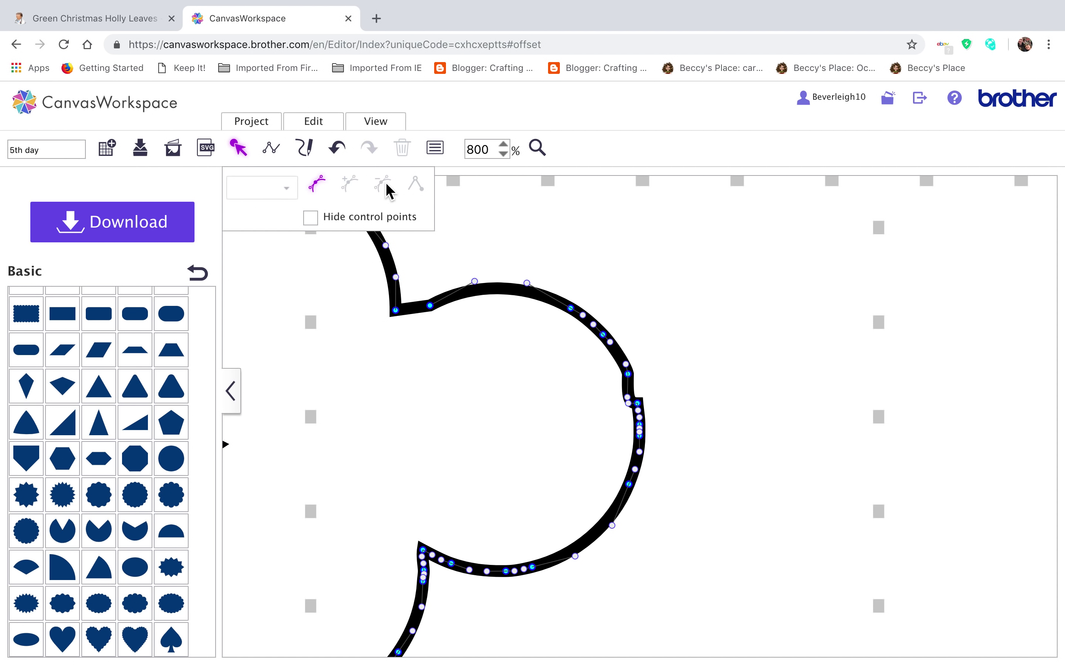
# Reshape the curve beside the right berry's notch and, with control points hidden, delete the leftover notch points.
pyautogui.click(630, 402)
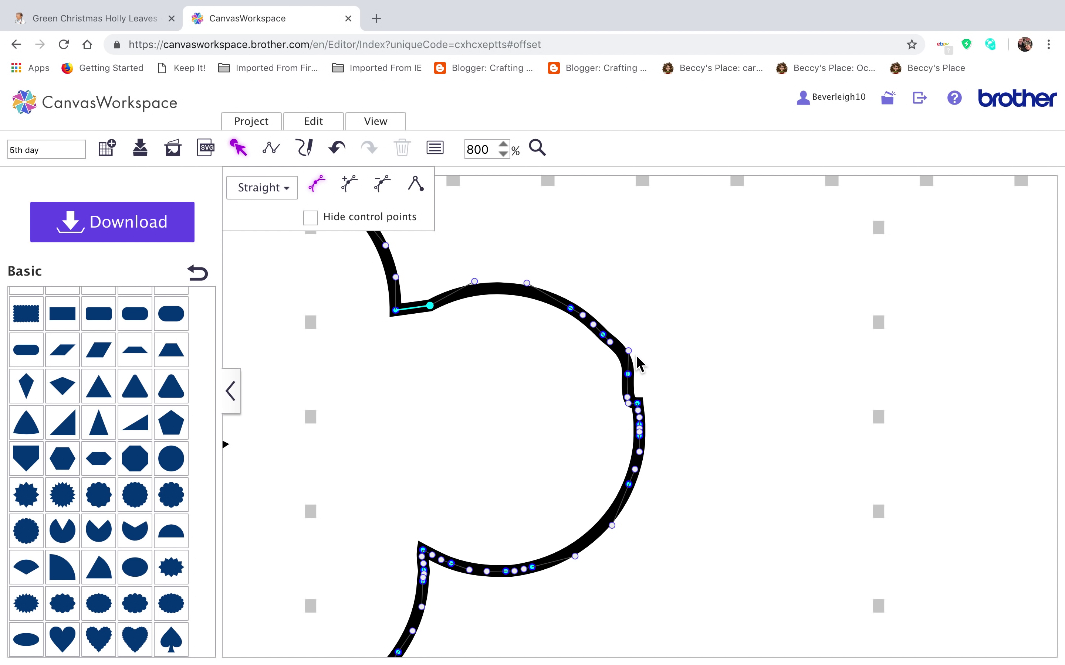
pyautogui.click(627, 374)
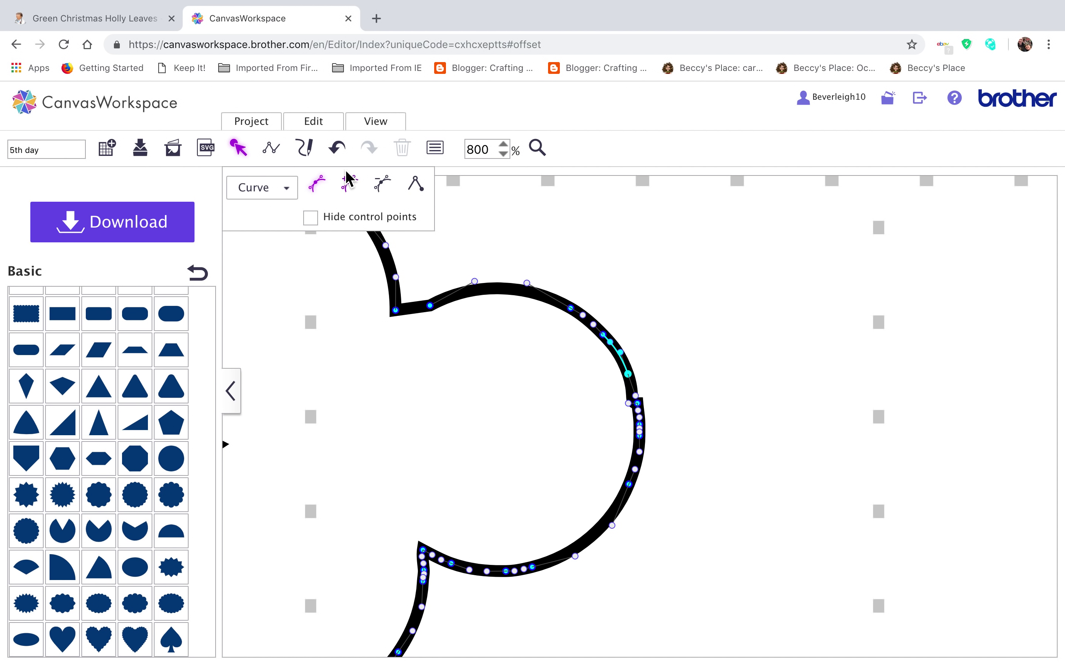
pyautogui.click(311, 218)
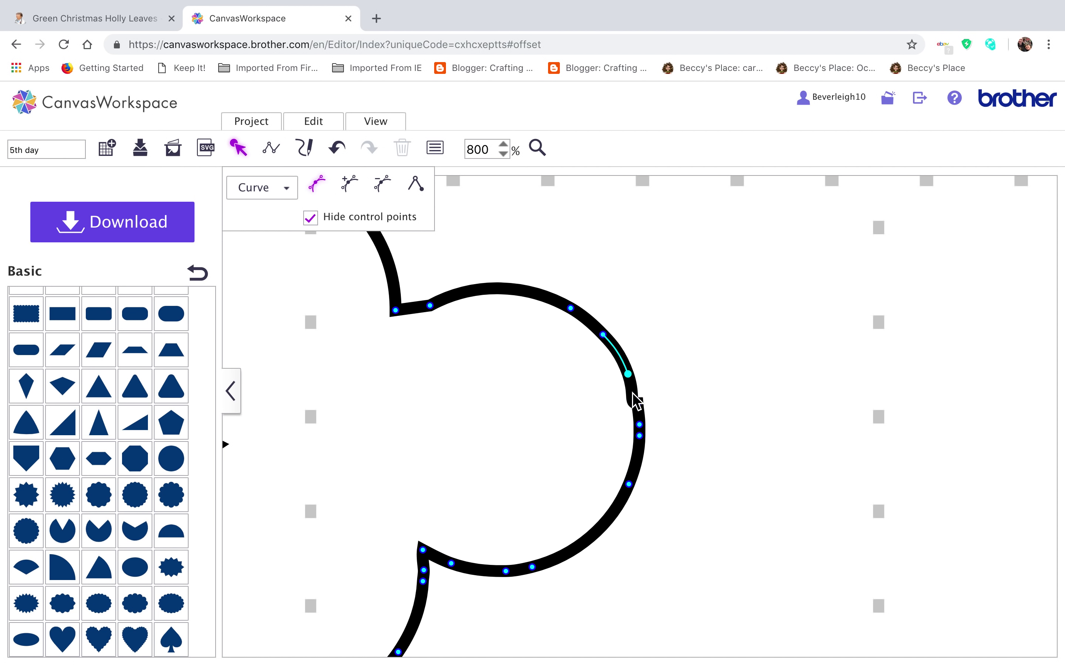
pyautogui.click(627, 374)
pyautogui.click(637, 403)
pyautogui.click(382, 187)
pyautogui.click(729, 459)
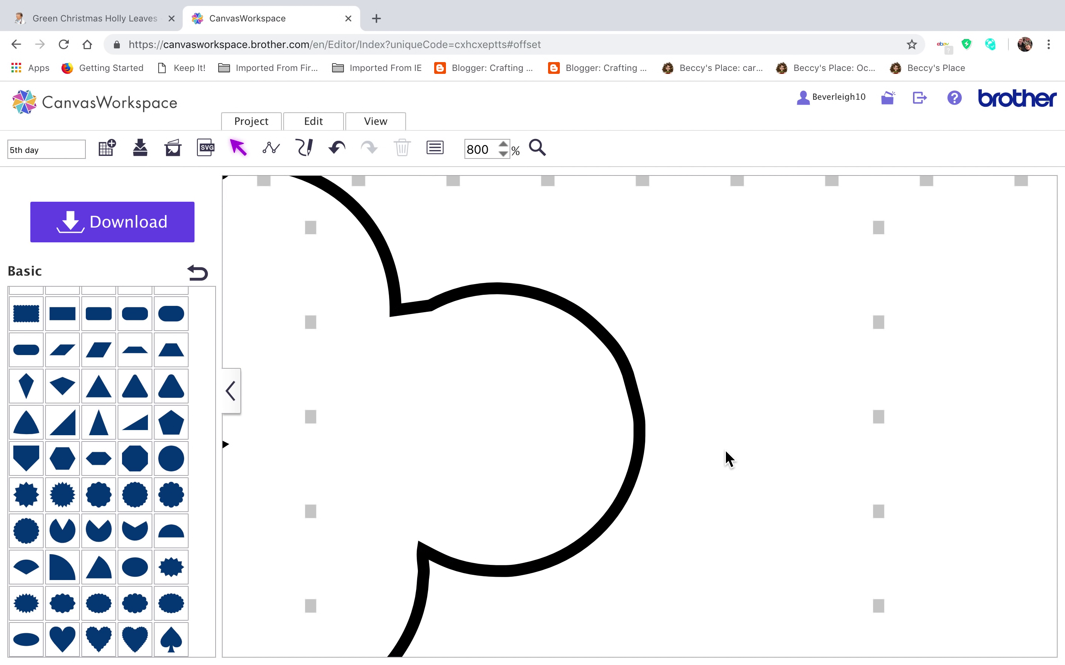
# Delete the points forming the bump on the top edge of the upper berry and leave path editing.
pyautogui.hscroll(-5, 556, 416)
pyautogui.scroll(4, 556, 416)
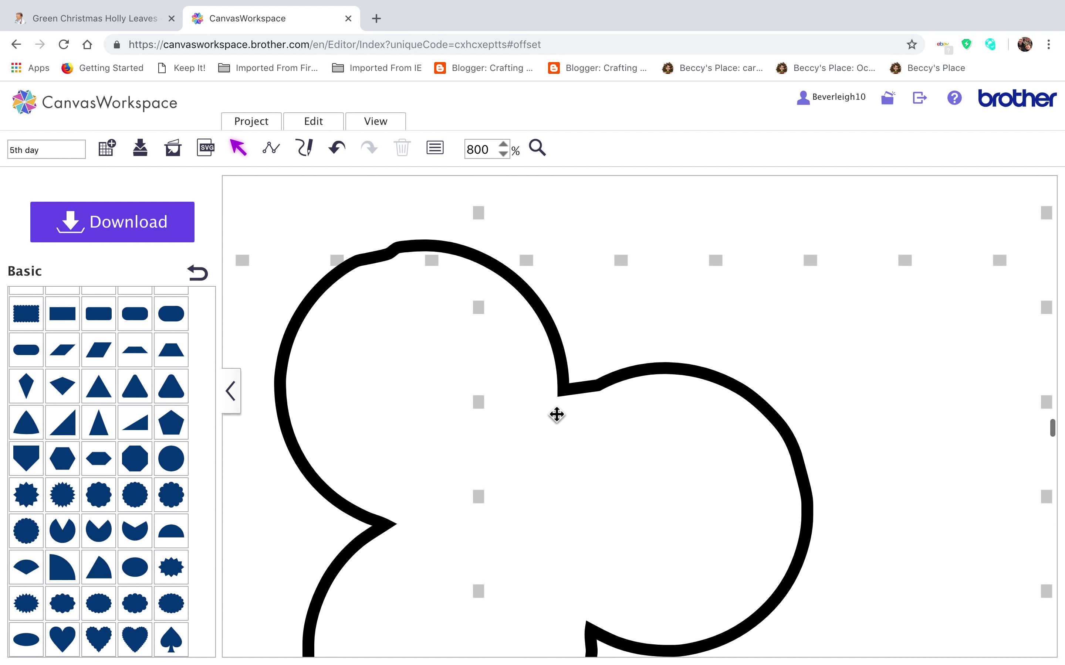
pyautogui.doubleClick(385, 295)
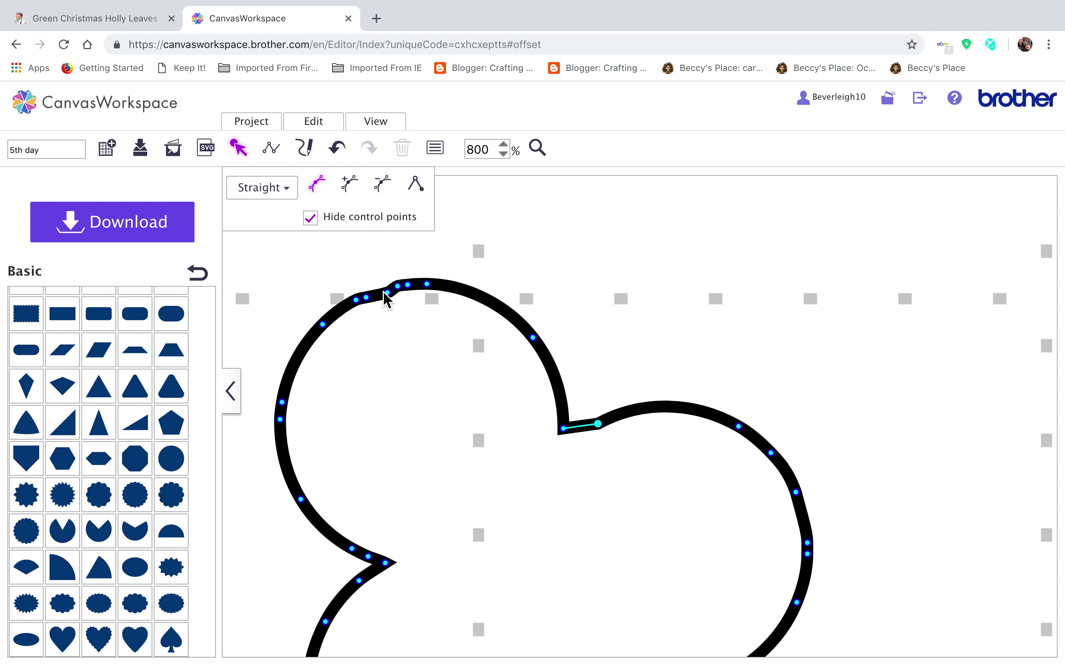
pyautogui.click(387, 293)
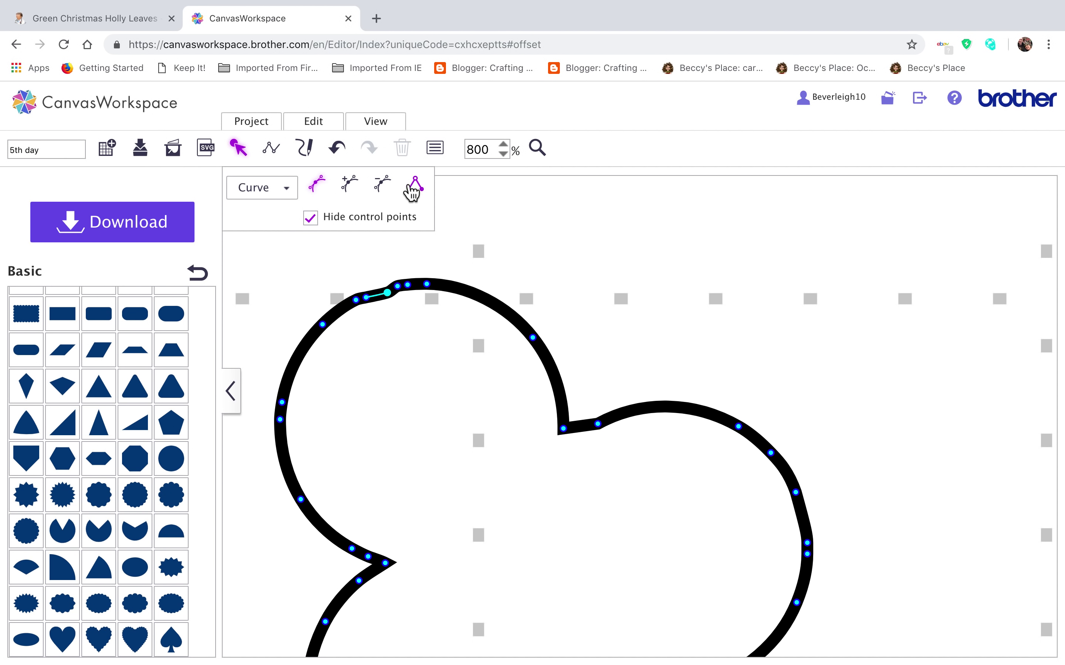
pyautogui.click(388, 182)
pyautogui.click(367, 298)
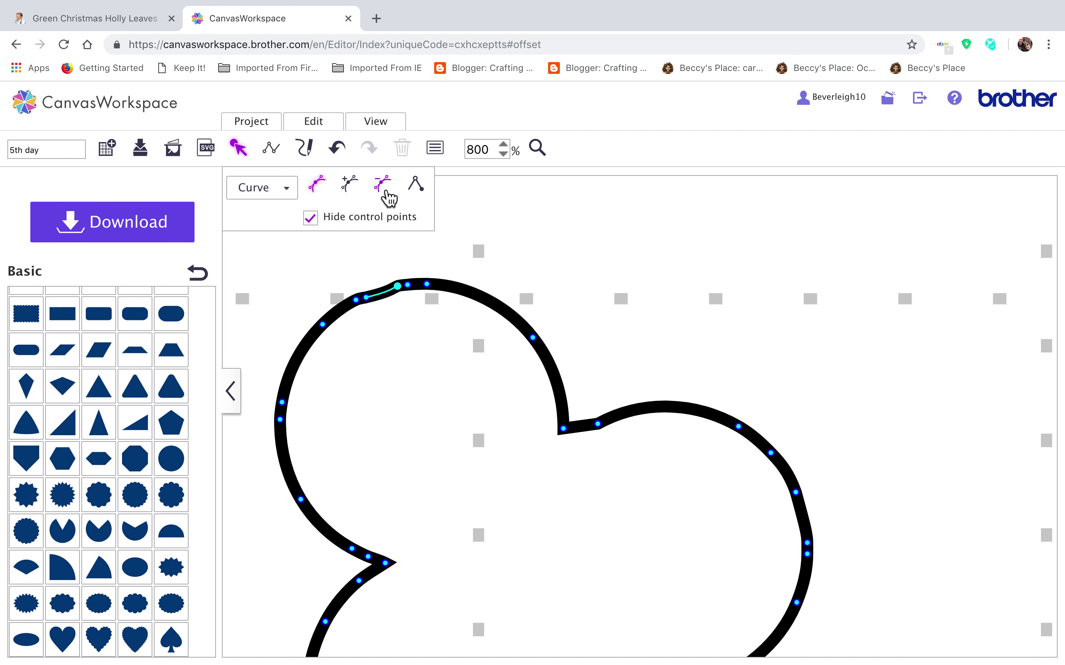
pyautogui.click(384, 191)
pyautogui.click(368, 298)
pyautogui.click(385, 187)
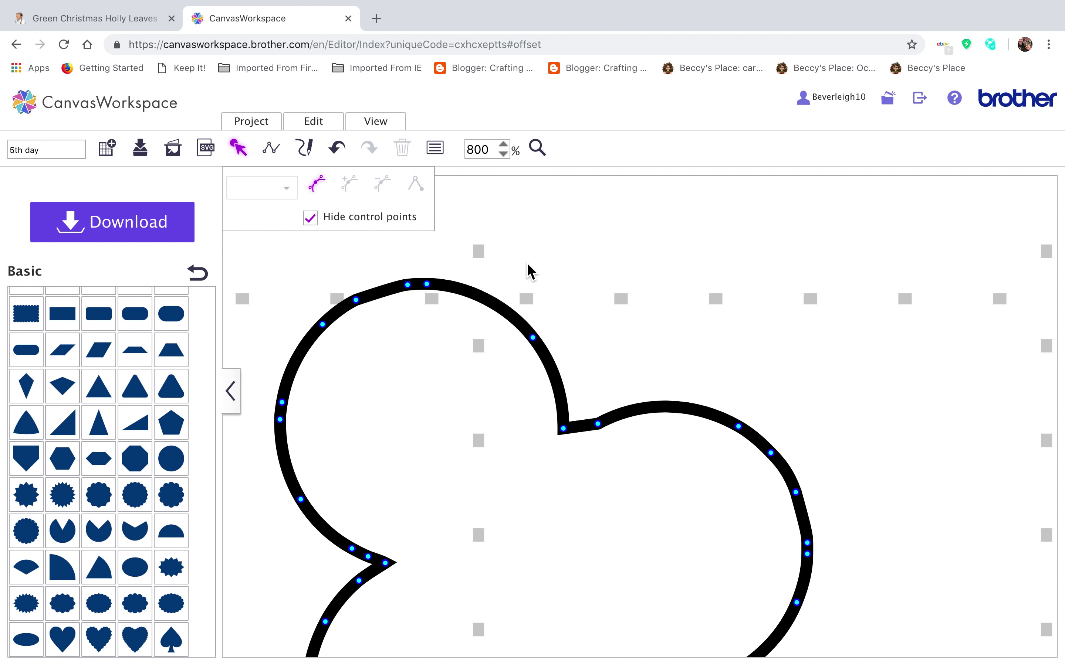
pyautogui.click(531, 272)
# Nudge the right berry's outline point beside its junction with the upper berry slightly up and to the left.
pyautogui.click(604, 423)
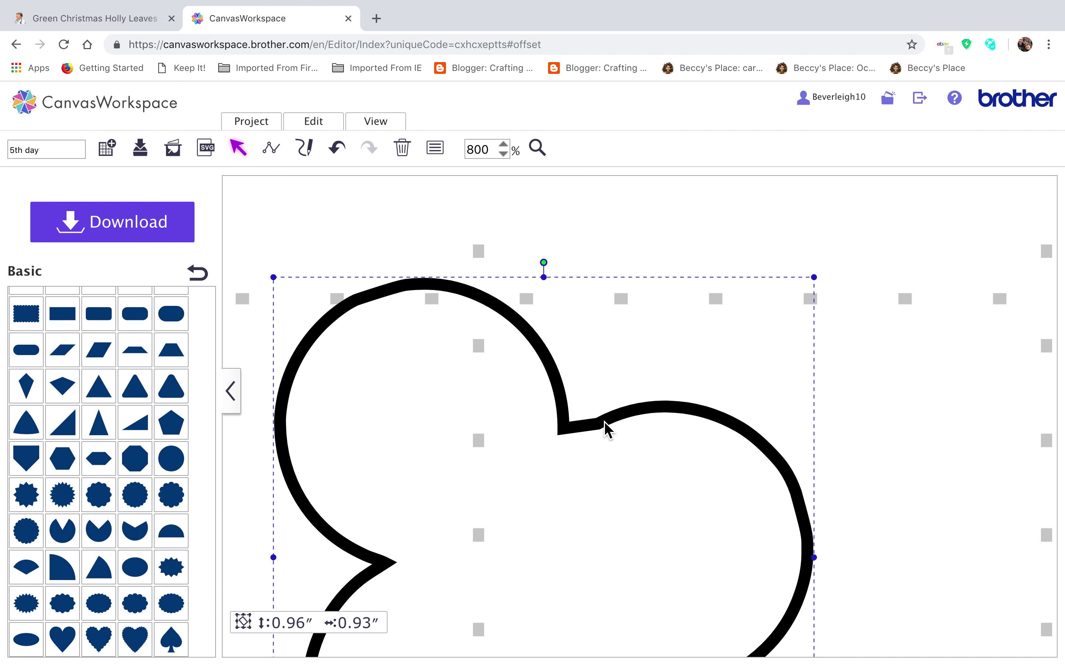
pyautogui.doubleClick(604, 423)
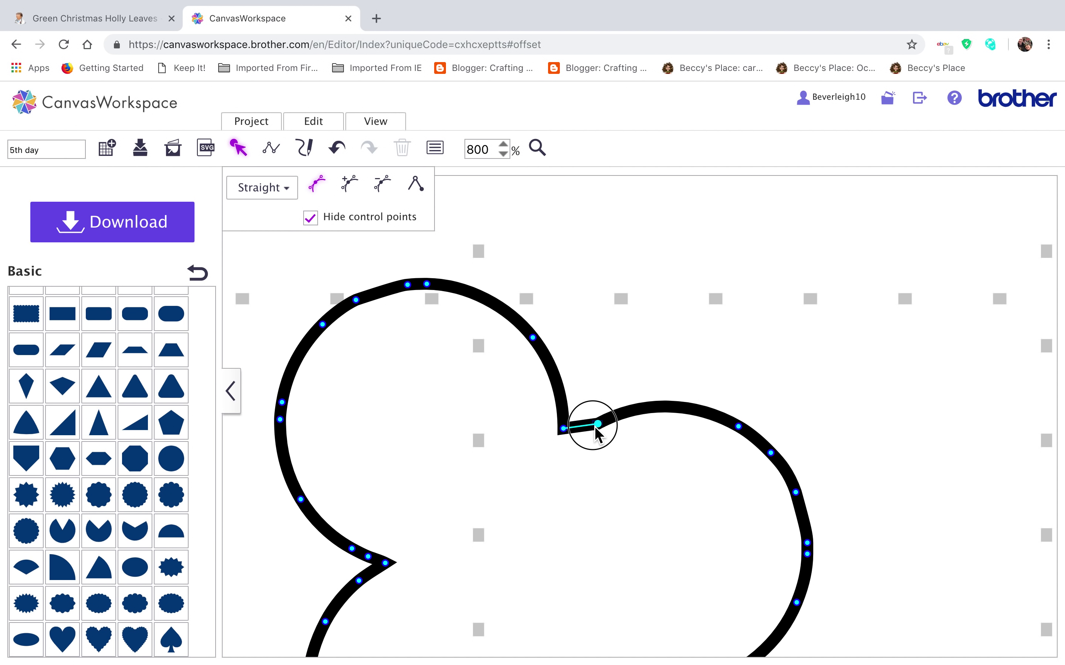
pyautogui.click(595, 422)
pyautogui.moveTo(595, 421); pyautogui.dragTo(595, 422)
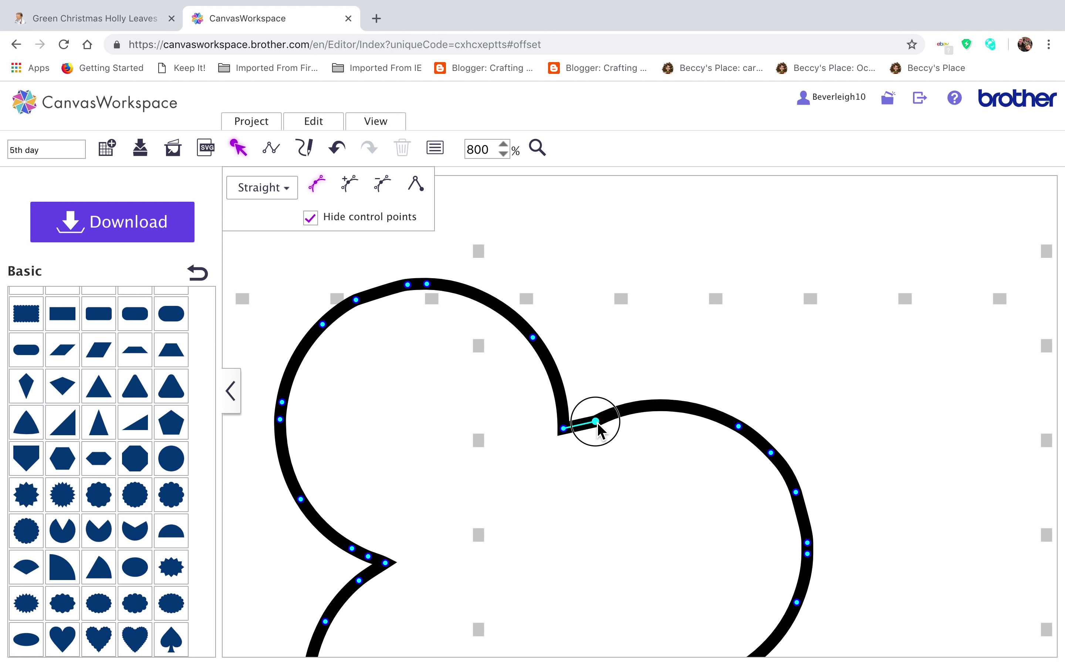
pyautogui.click(759, 321)
pyautogui.scroll(-5, 628, 293)
pyautogui.scroll(1, 629, 293)
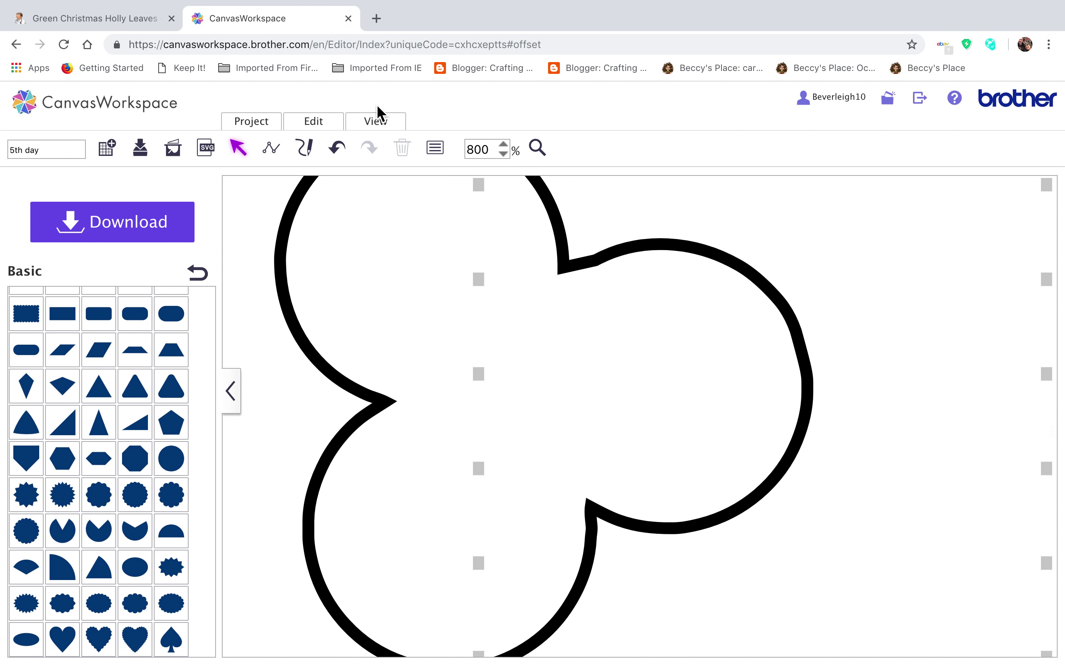
# On the joined holly leaf outline, delete the points forming the notch along the right berry curve and leave path editing.
pyautogui.click(378, 122)
pyautogui.click(392, 173)
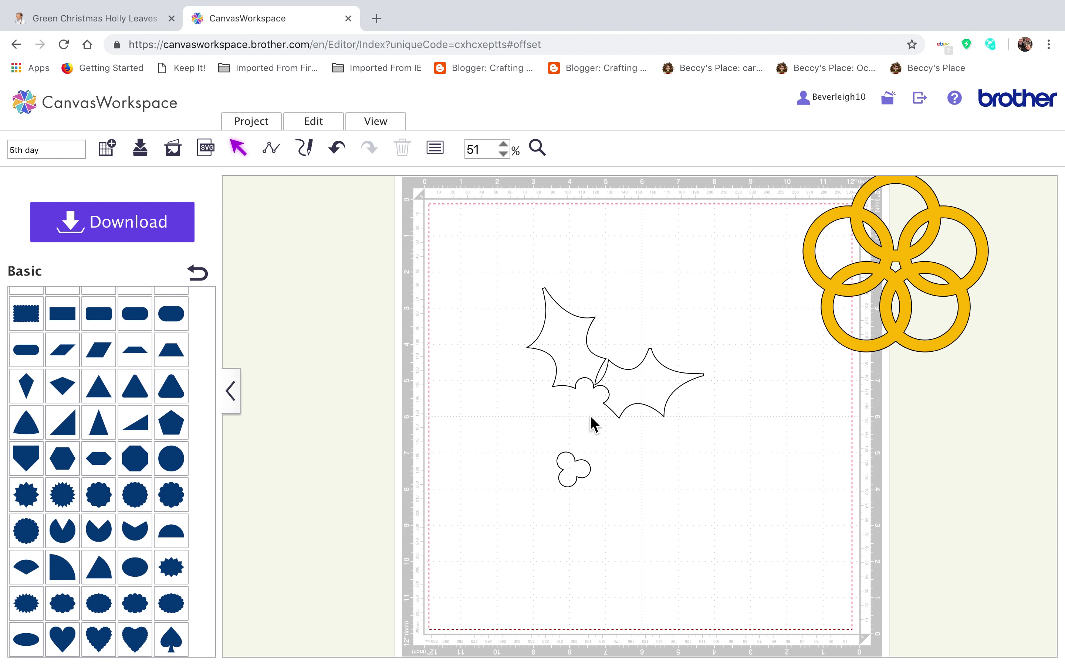
pyautogui.click(544, 153)
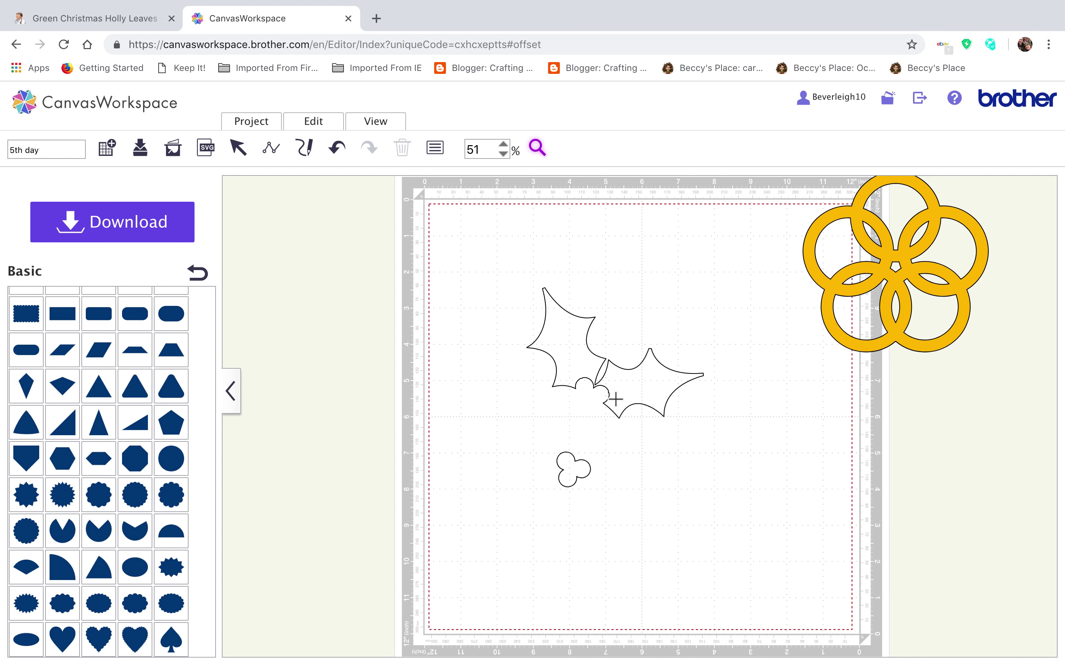
pyautogui.click(615, 400)
pyautogui.click(615, 399)
pyautogui.click(615, 400)
pyautogui.scroll(-5, 646, 463)
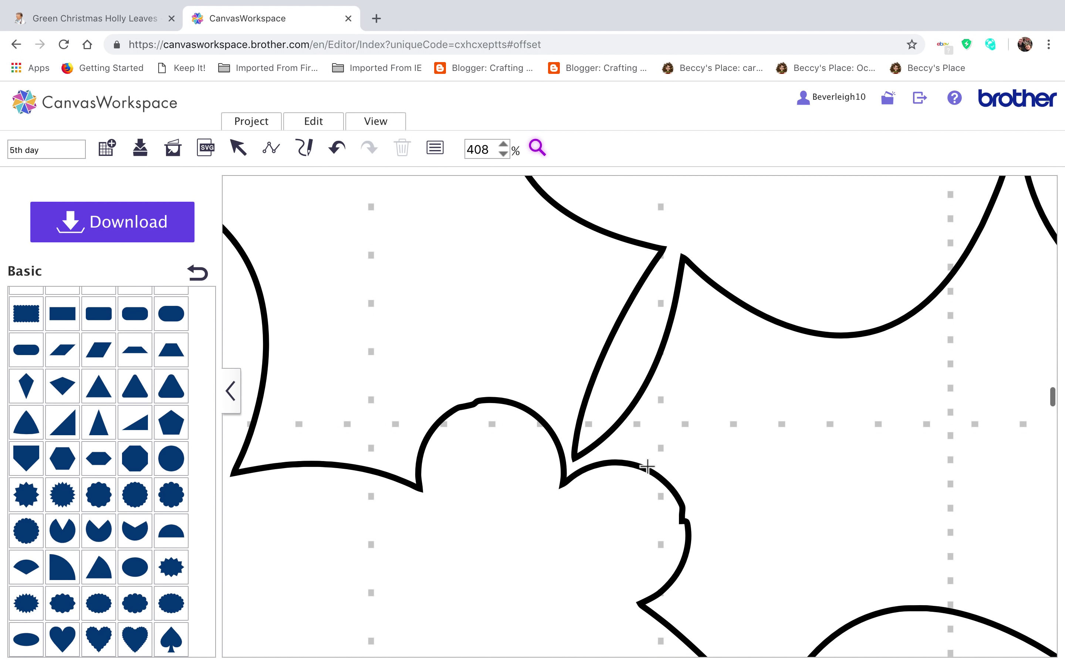
pyautogui.click(693, 469)
pyautogui.scroll(5, 691, 468)
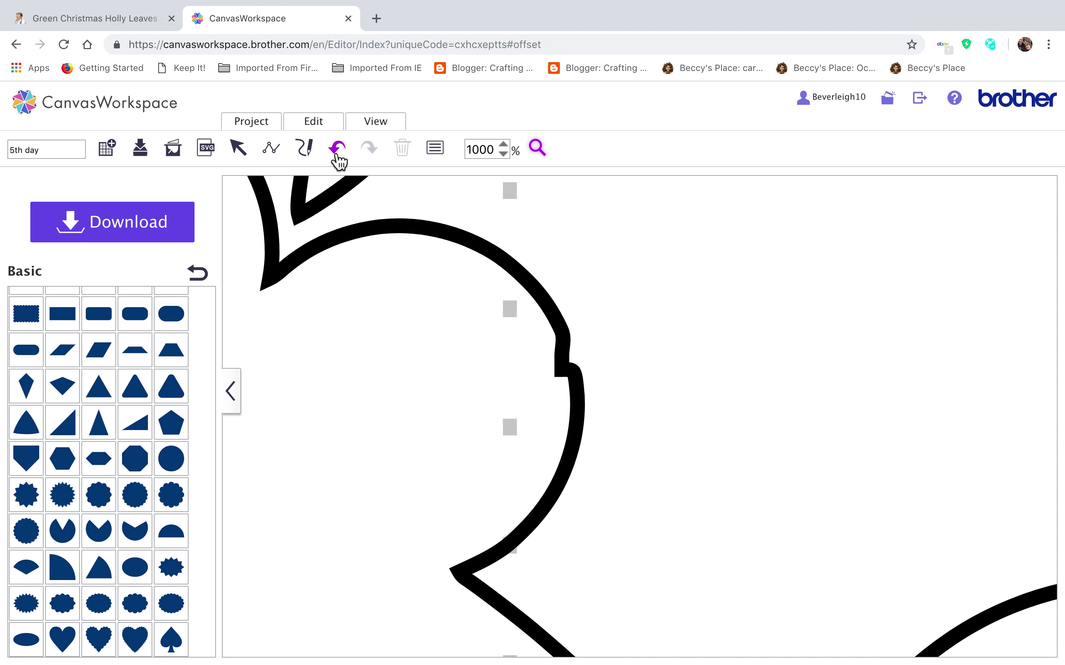
pyautogui.click(238, 150)
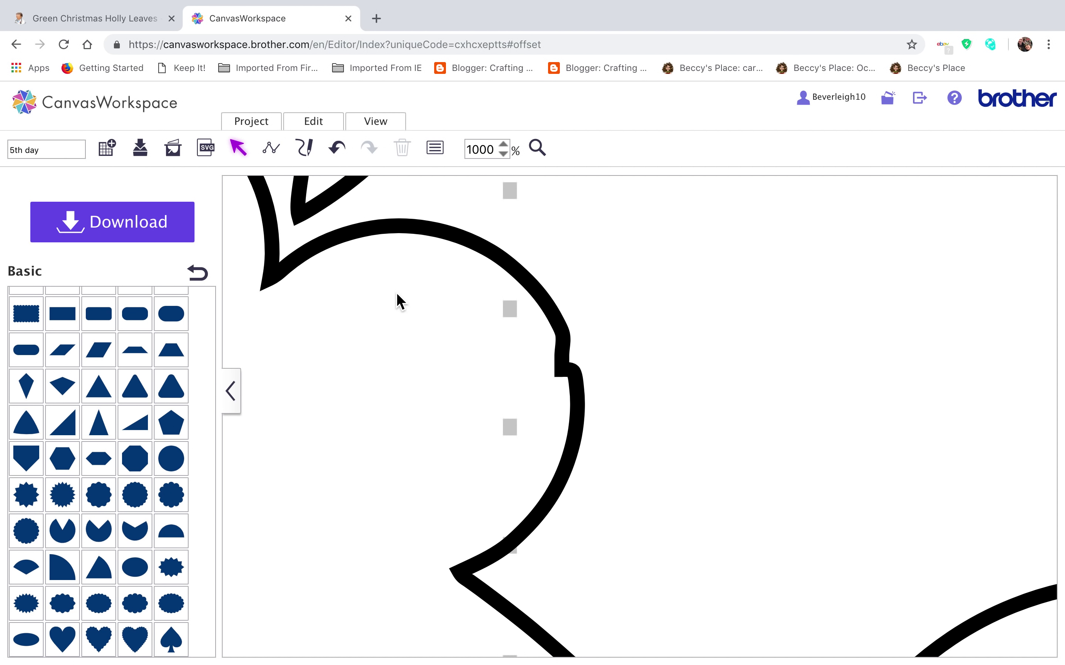
pyautogui.click(238, 149)
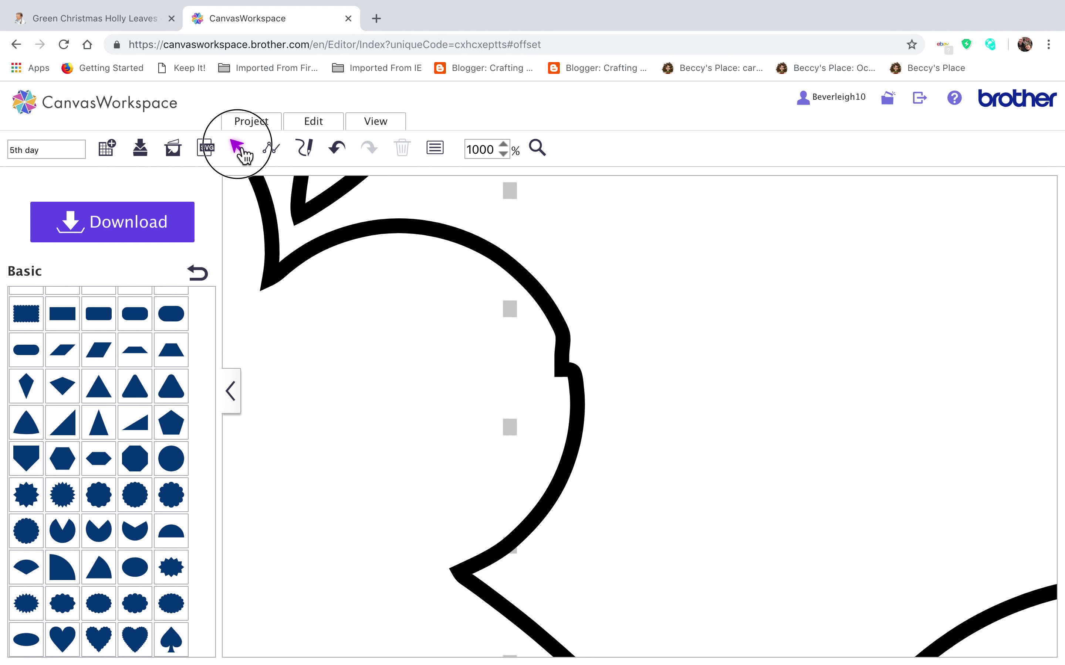
pyautogui.doubleClick(567, 363)
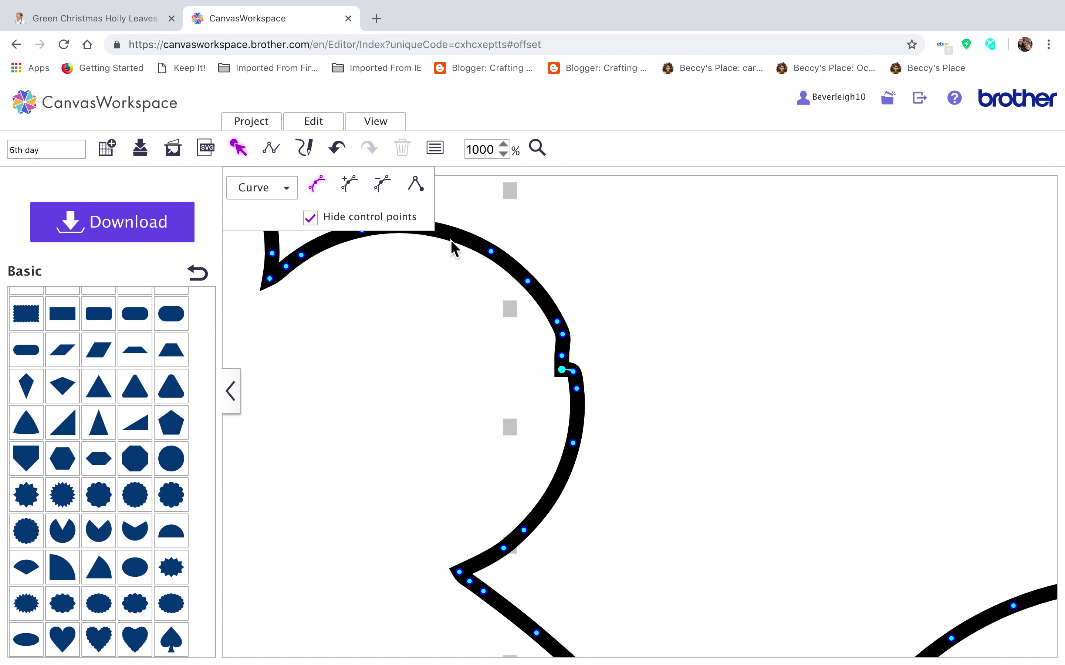
pyautogui.click(384, 184)
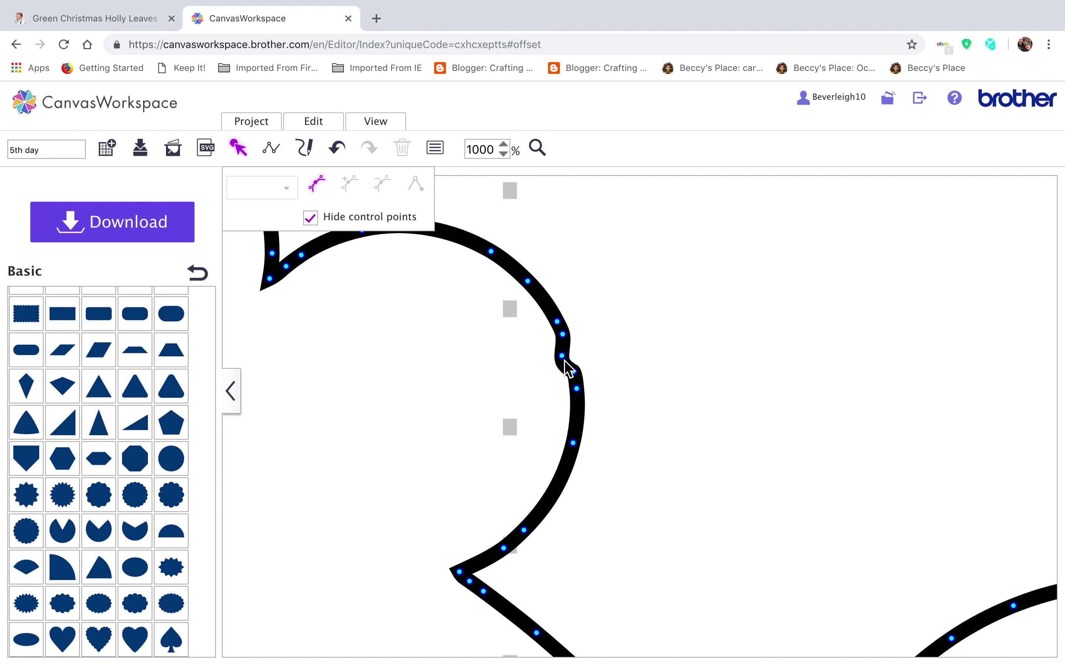
pyautogui.click(564, 360)
pyautogui.click(382, 184)
pyautogui.click(563, 336)
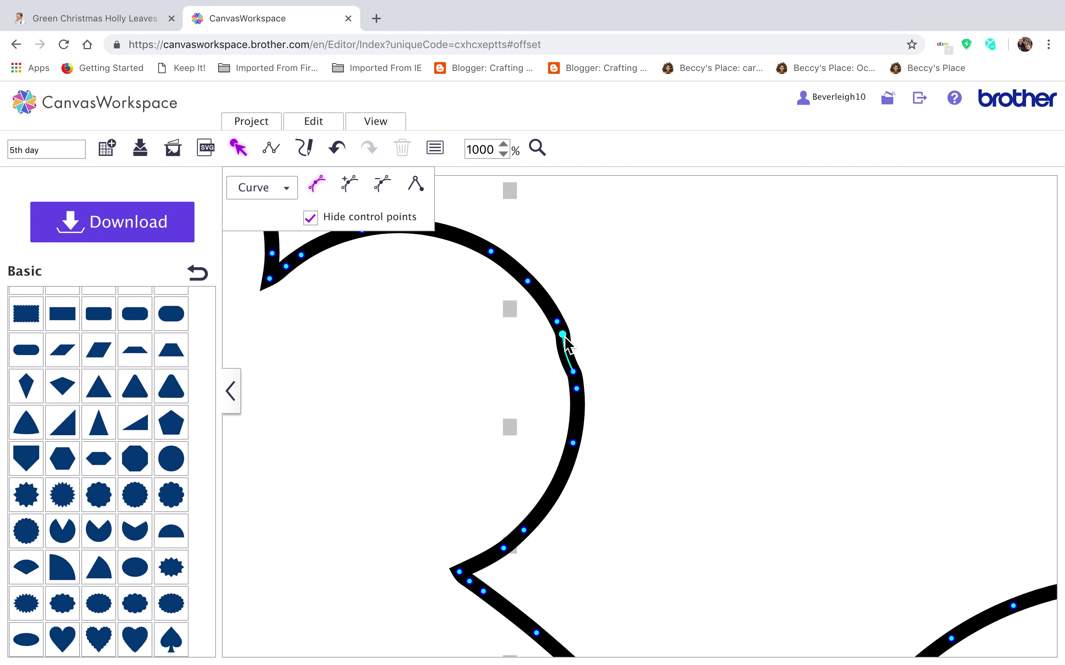
pyautogui.click(383, 190)
pyautogui.click(739, 445)
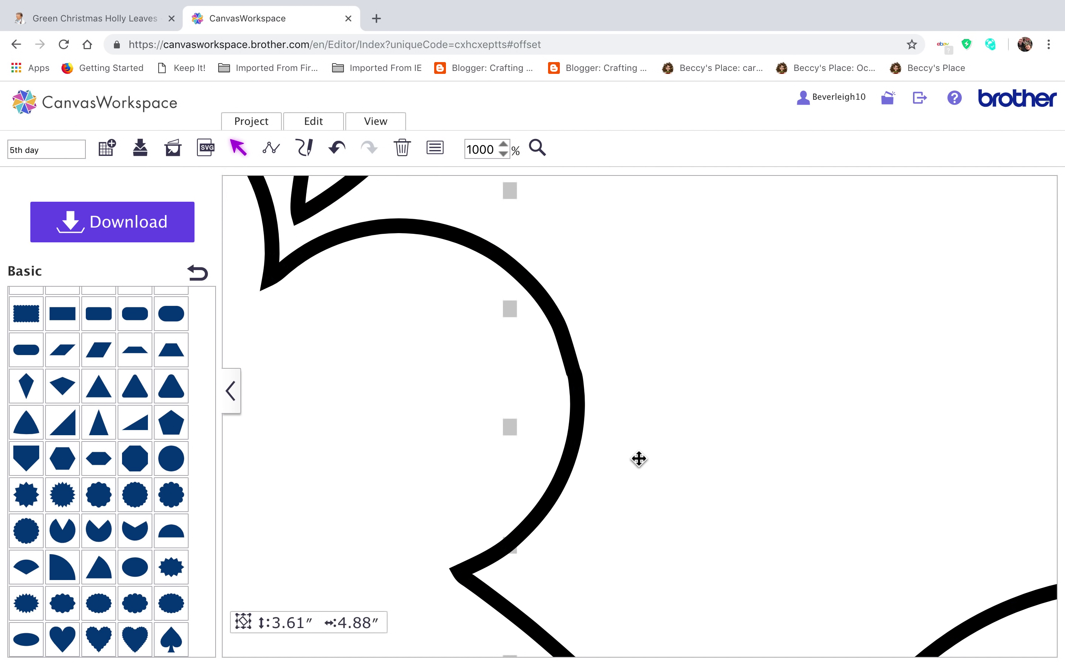
# Delete the two points causing the bump on the leaf outline's upper berry curve and leave path editing.
pyautogui.hscroll(-3, 638, 449)
pyautogui.scroll(2, 638, 448)
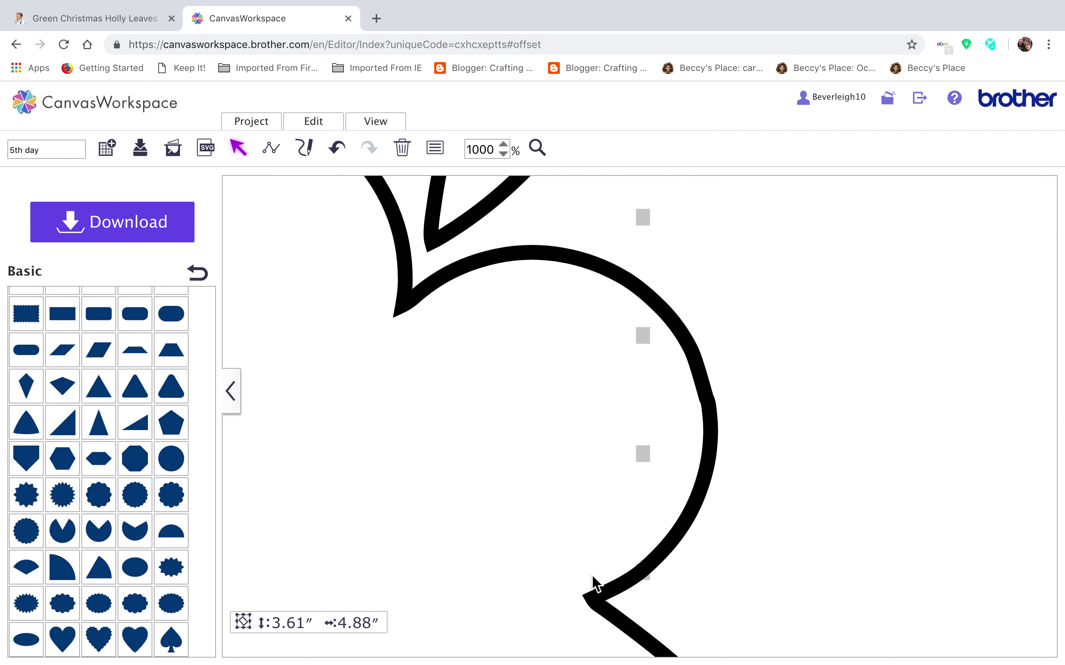
pyautogui.hscroll(-5, 702, 444)
pyautogui.scroll(3, 702, 445)
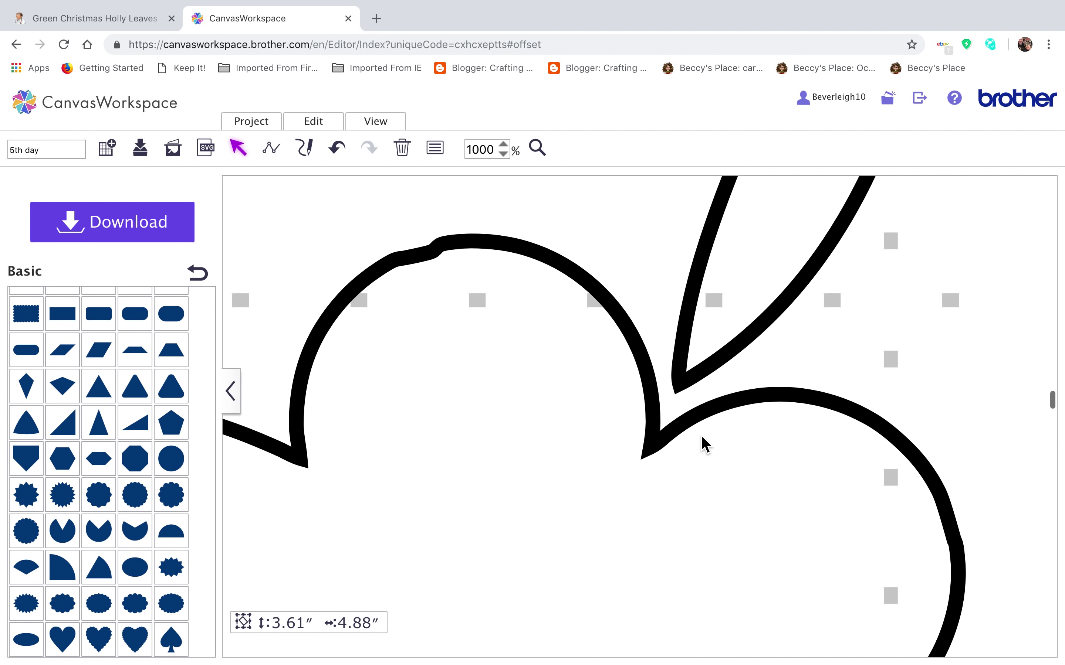
pyautogui.doubleClick(435, 257)
pyautogui.click(430, 253)
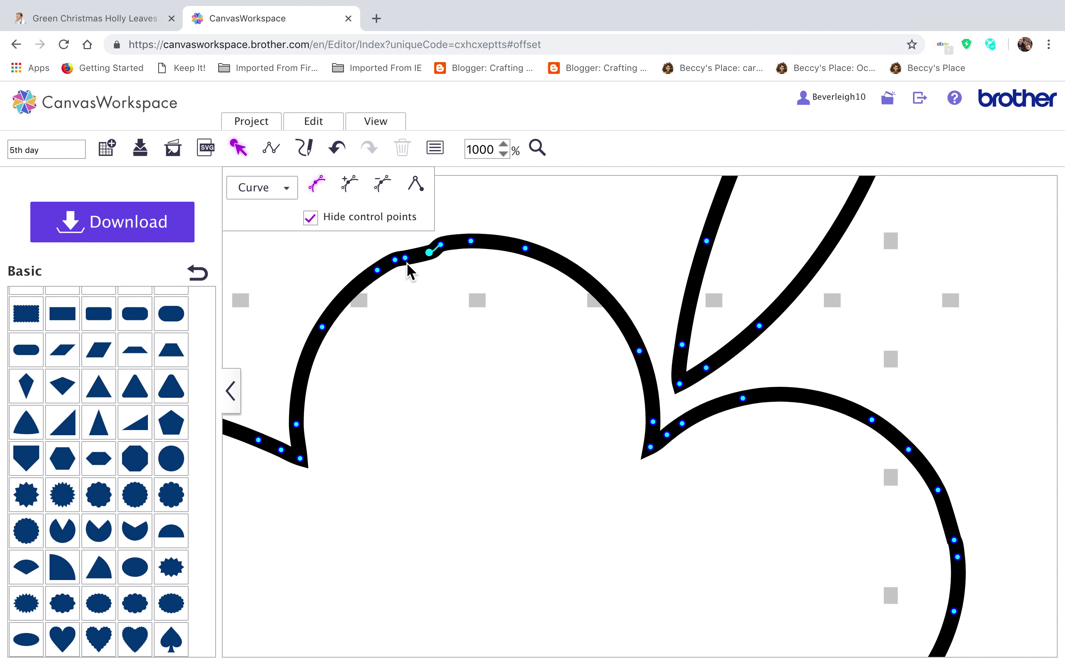
pyautogui.click(383, 187)
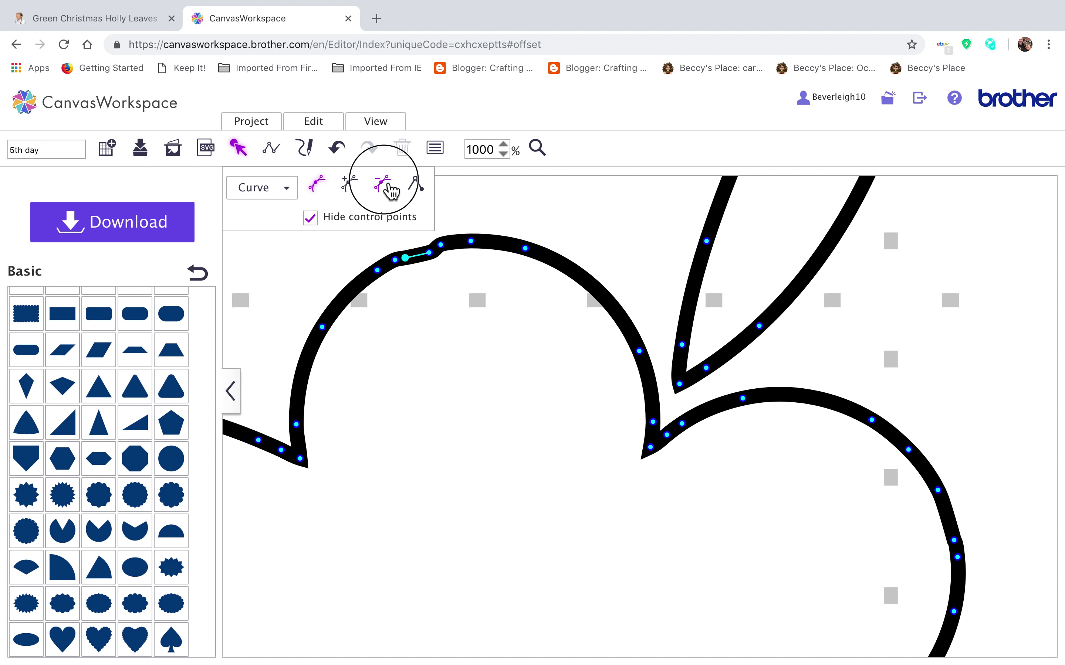
pyautogui.click(430, 253)
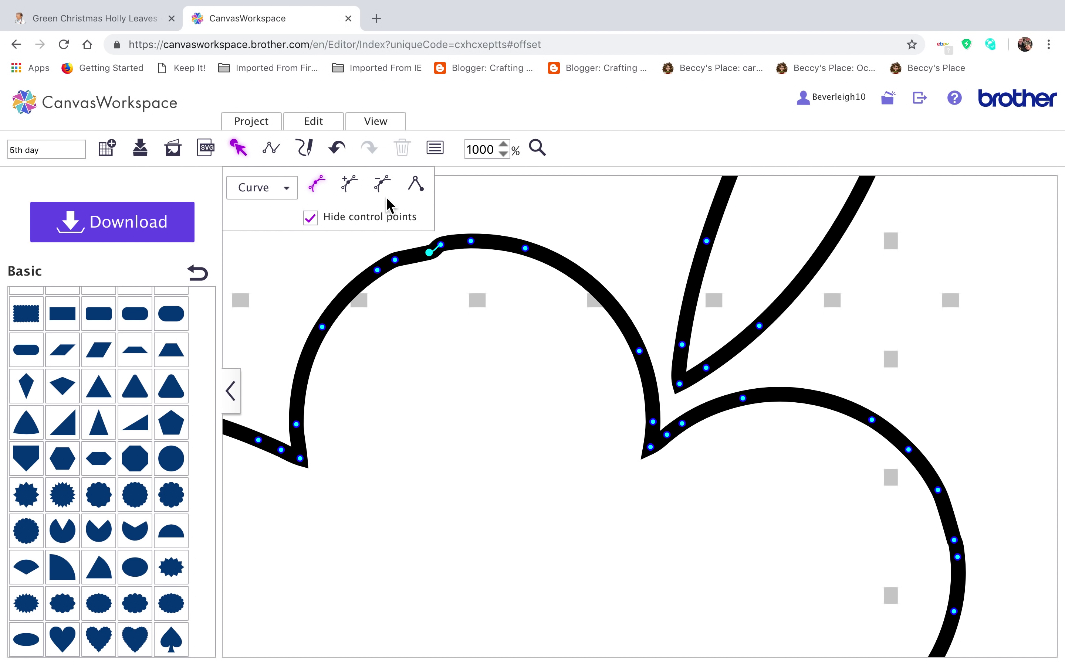
pyautogui.click(381, 187)
pyautogui.click(492, 476)
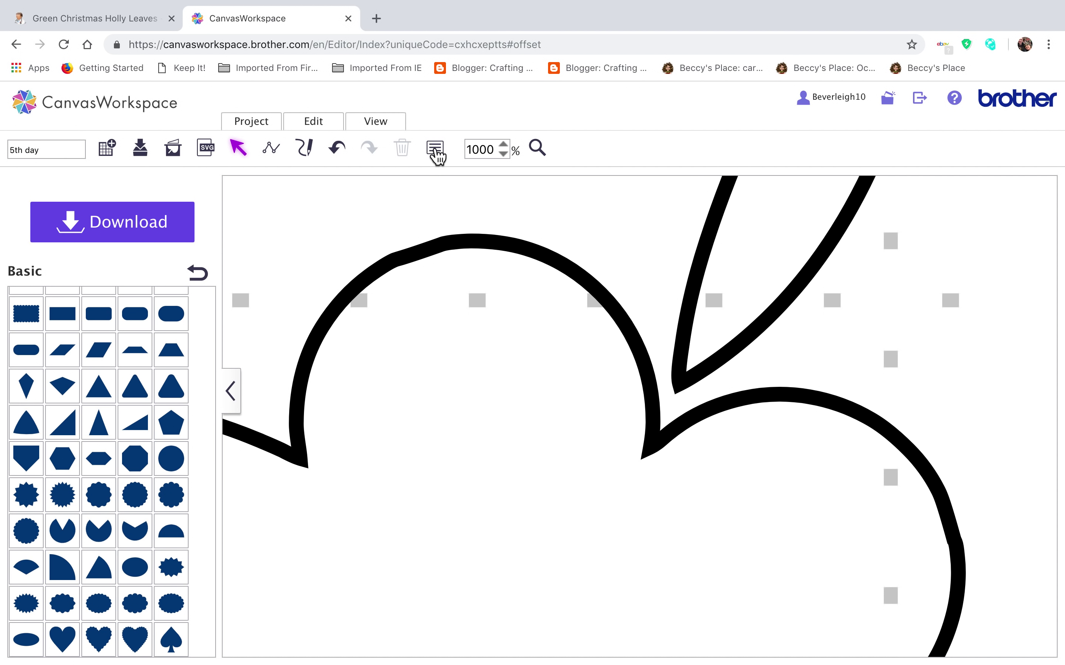
# Duplicate the separate berry cluster and place the copy over the berry curves where the two holly leaves meet.
pyautogui.click(378, 124)
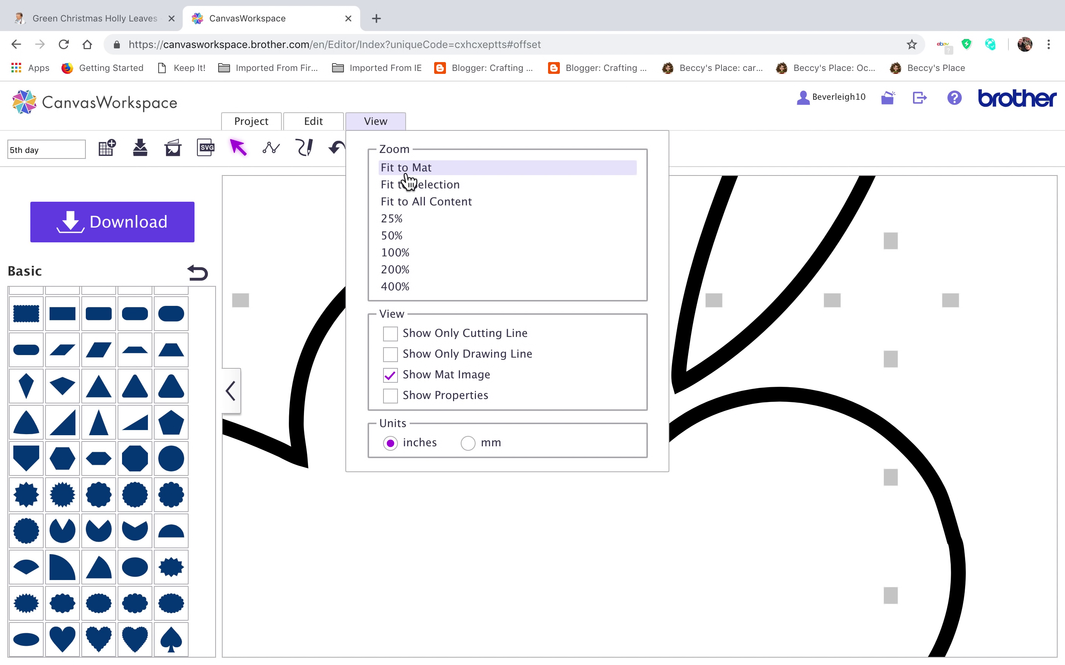
pyautogui.click(409, 168)
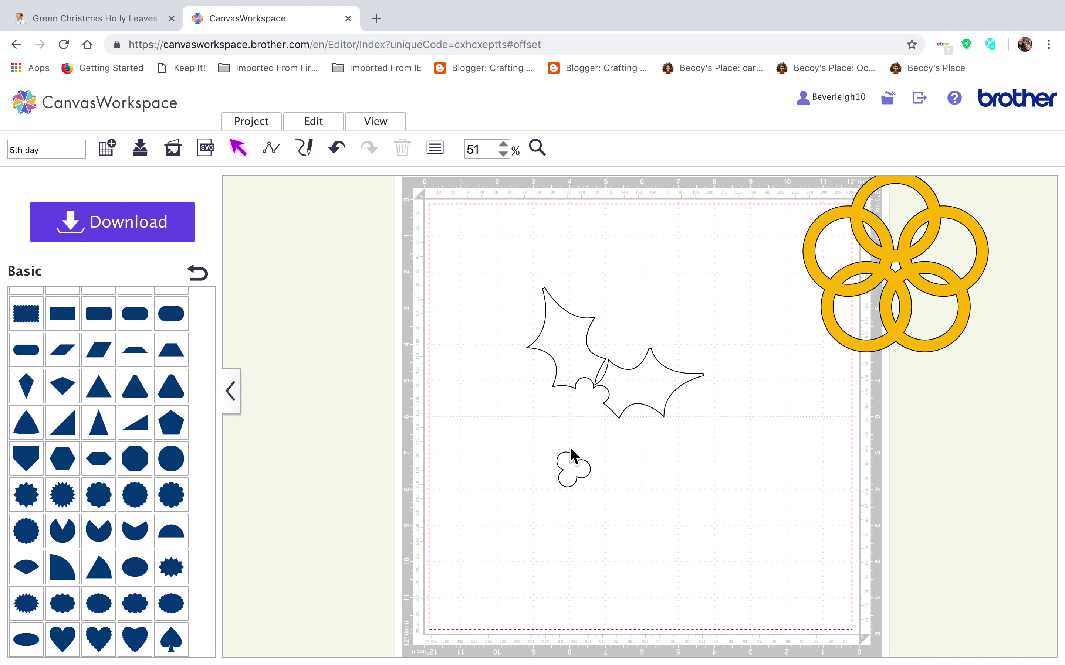
pyautogui.click(575, 473)
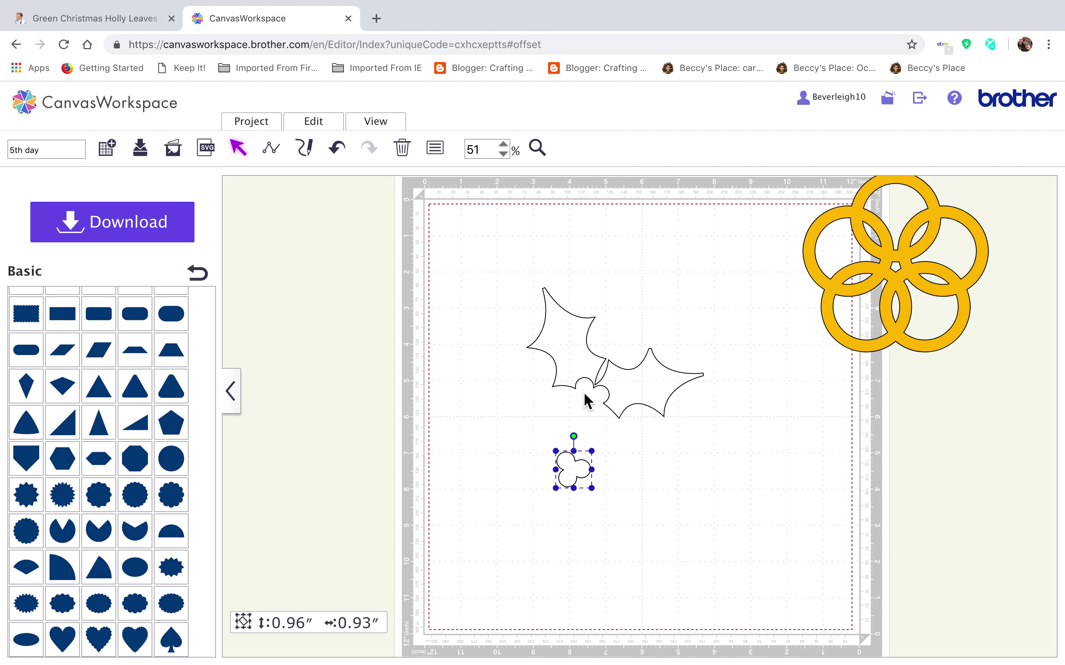
pyautogui.doubleClick(577, 479)
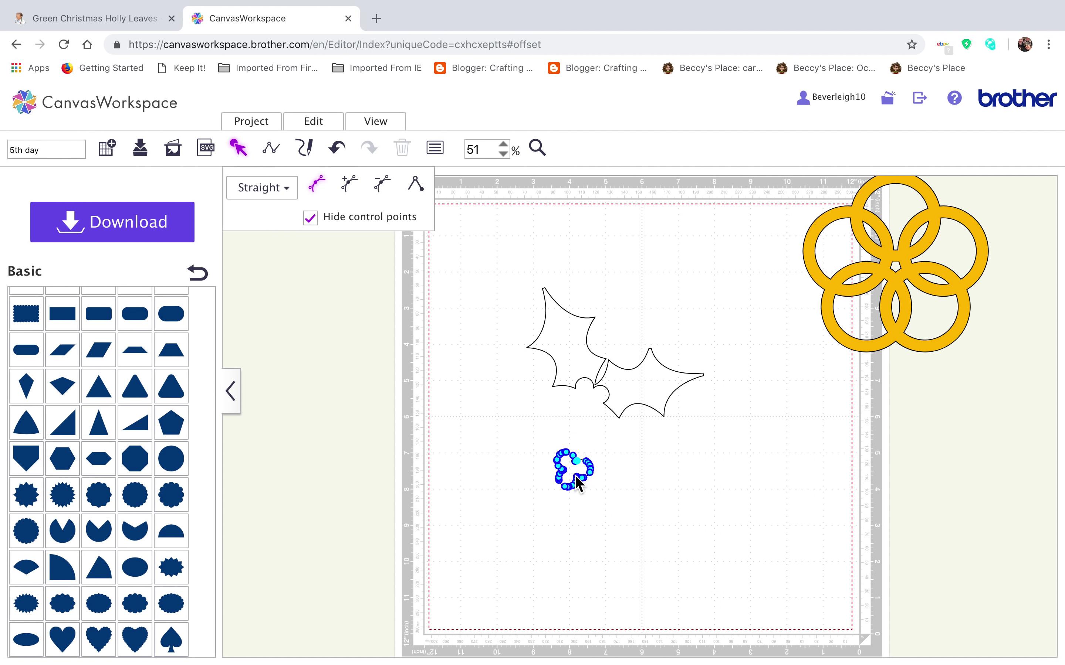
pyautogui.click(620, 525)
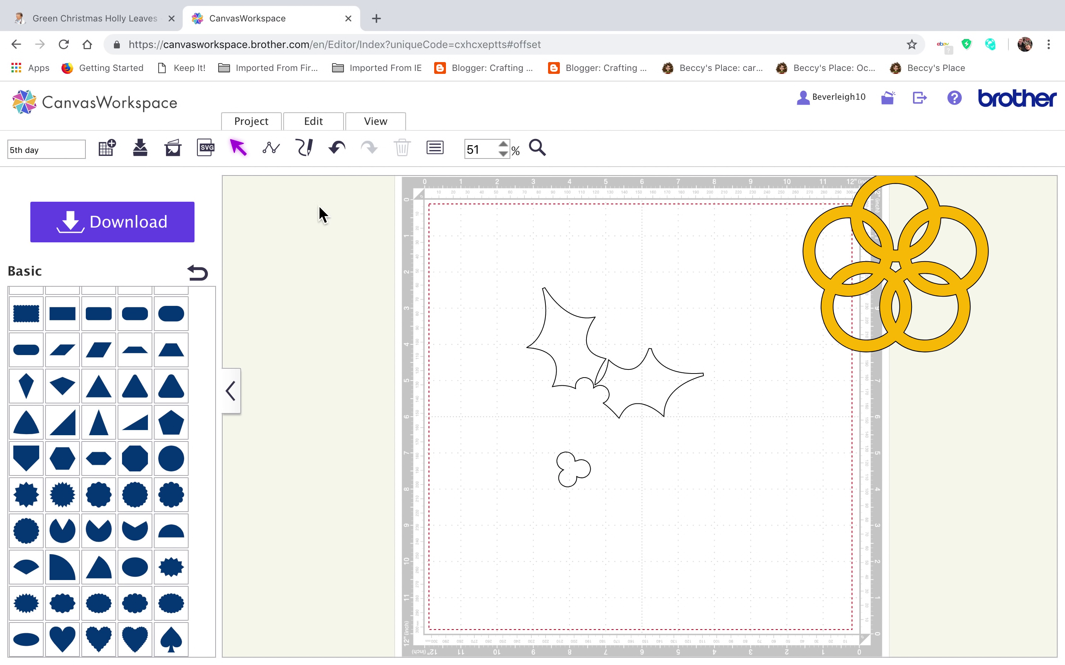
pyautogui.click(561, 460)
pyautogui.hotkey('ctrl', 'v')
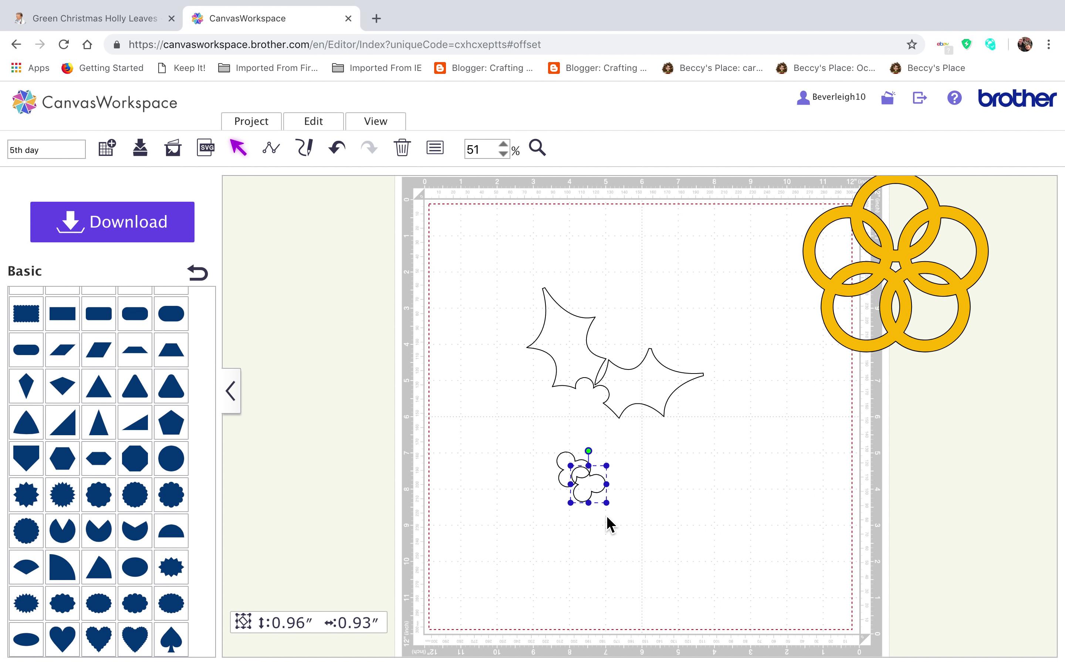
pyautogui.moveTo(595, 491); pyautogui.dragTo(597, 399)
pyautogui.click(625, 447)
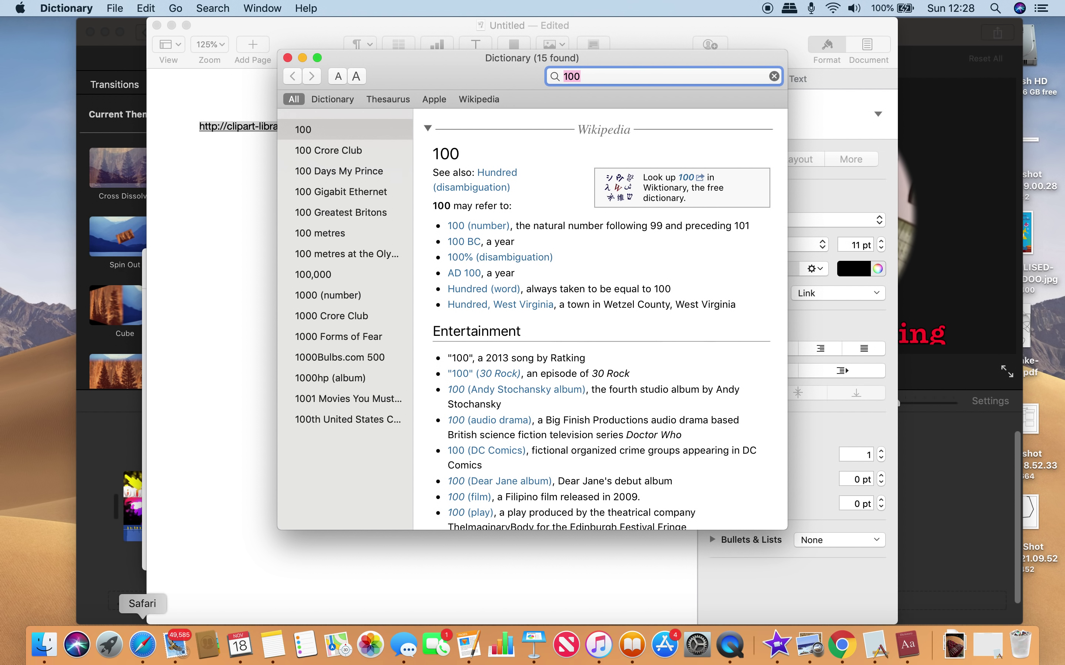
# Back in Chrome, slightly enlarge the berry copy on the leaves and delete the original berry cluster below.
pyautogui.click(840, 649)
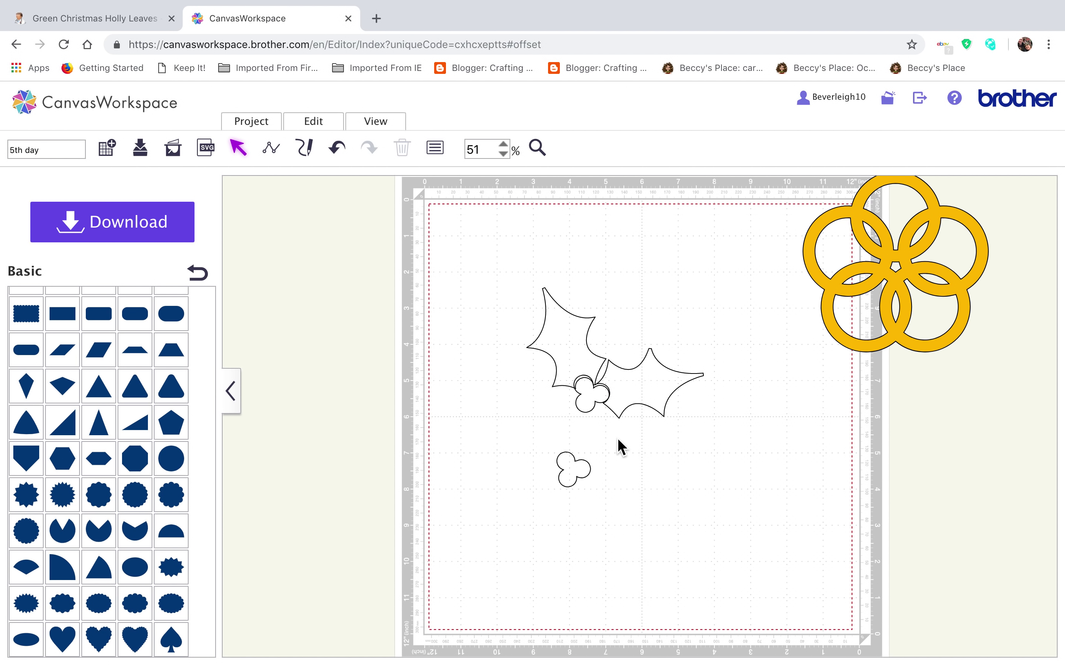
pyautogui.moveTo(610, 413); pyautogui.dragTo(591, 402)
pyautogui.click(646, 441)
pyautogui.click(580, 480)
pyautogui.press('Delete')
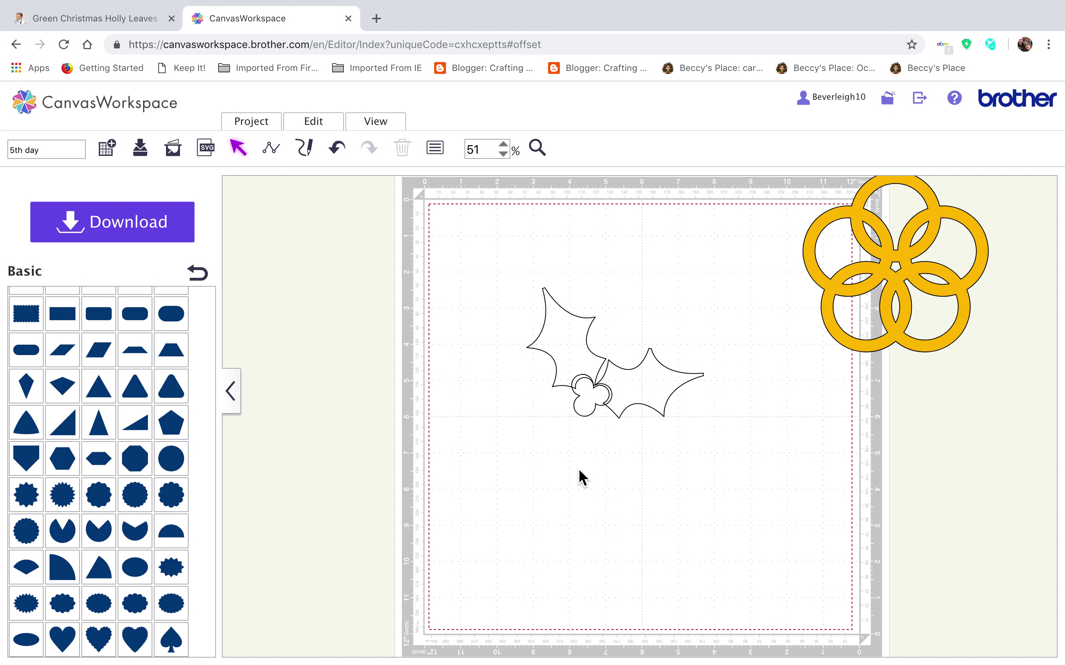
# Group the holly leaves with the berries and scale the group down to about 2.08 by 2.82 inches.
pyautogui.moveTo(521, 271); pyautogui.dragTo(700, 460)
pyautogui.click(337, 129)
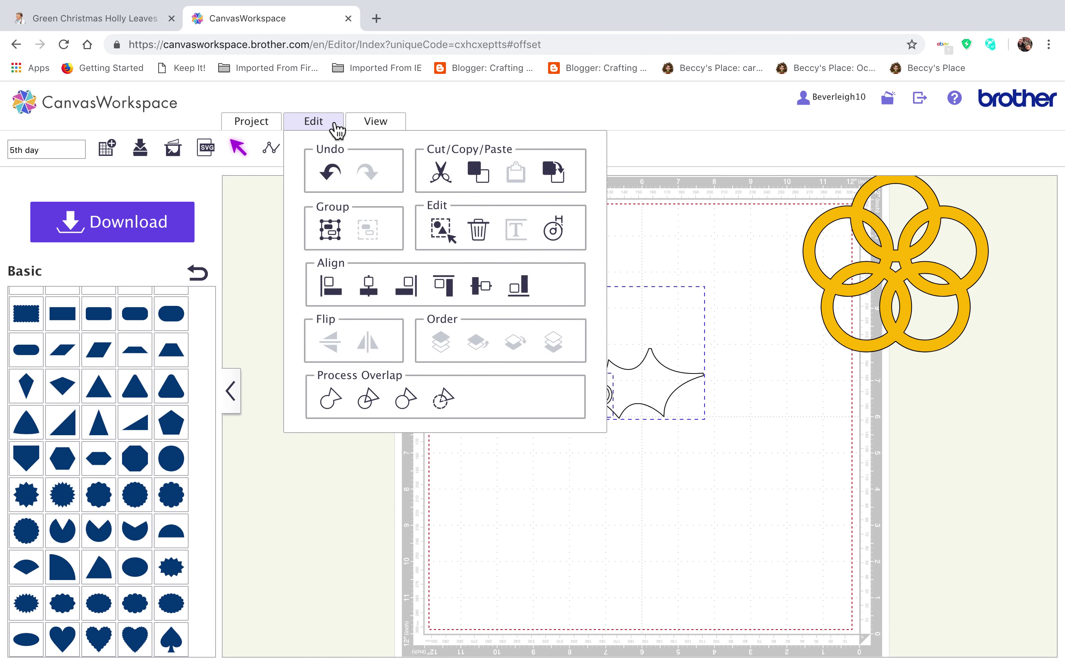
pyautogui.click(331, 229)
pyautogui.moveTo(527, 287); pyautogui.dragTo(603, 326)
# Move the golden ring wreath onto the mat just below the holly and ungroup the holly.
pyautogui.moveTo(884, 266); pyautogui.dragTo(566, 488)
pyautogui.click(717, 385)
pyautogui.click(675, 392)
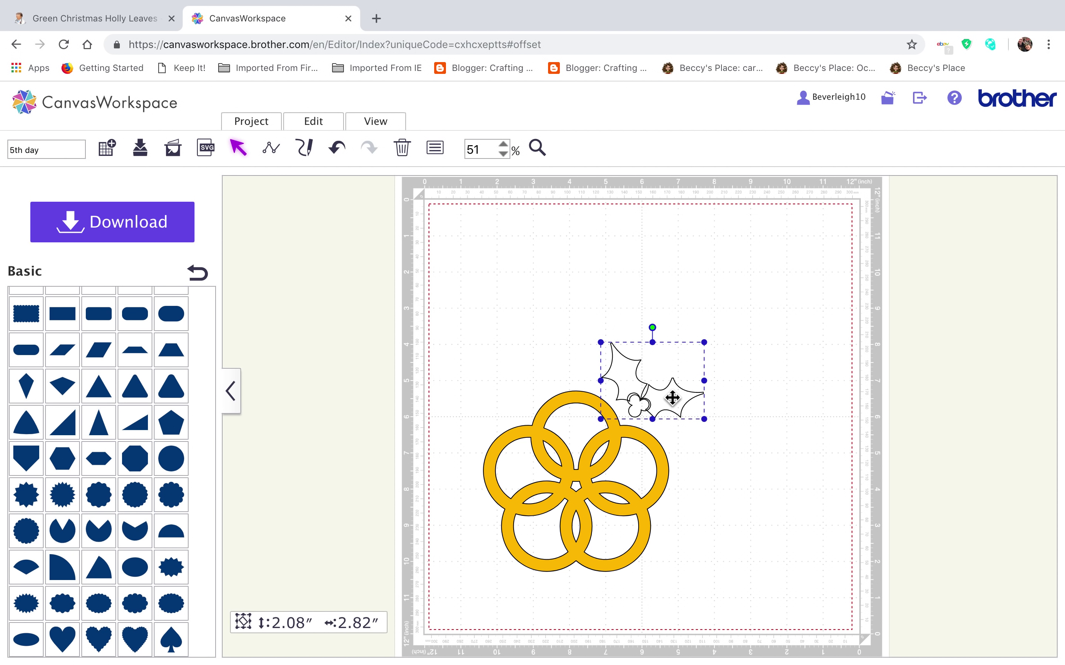
pyautogui.click(312, 127)
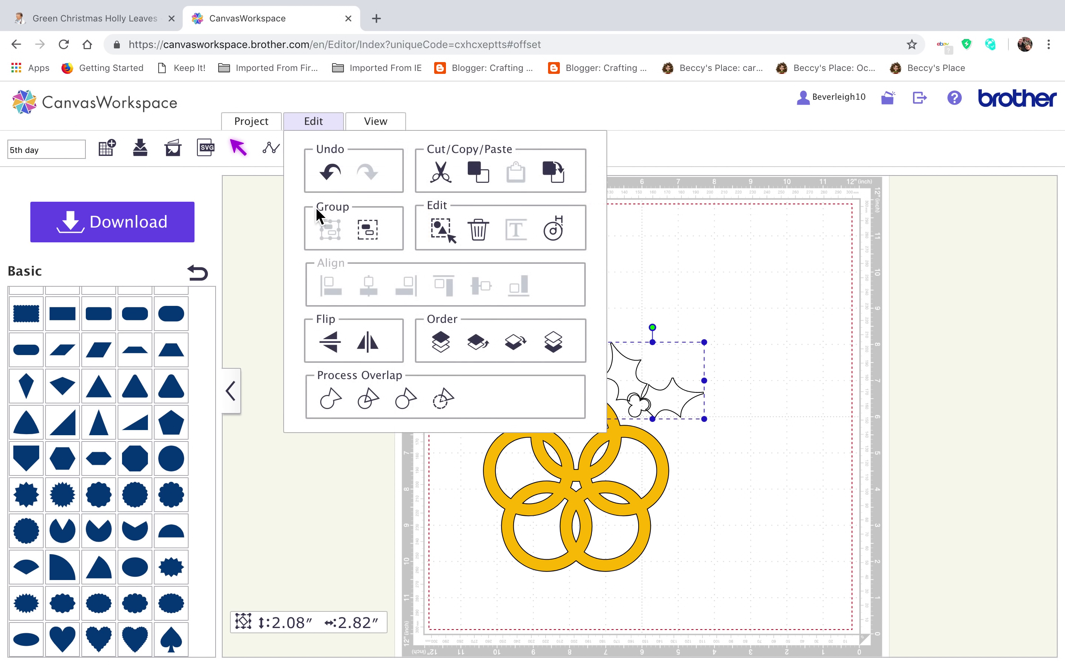
pyautogui.click(378, 230)
# Fill the berry cluster with red.
pyautogui.click(643, 409)
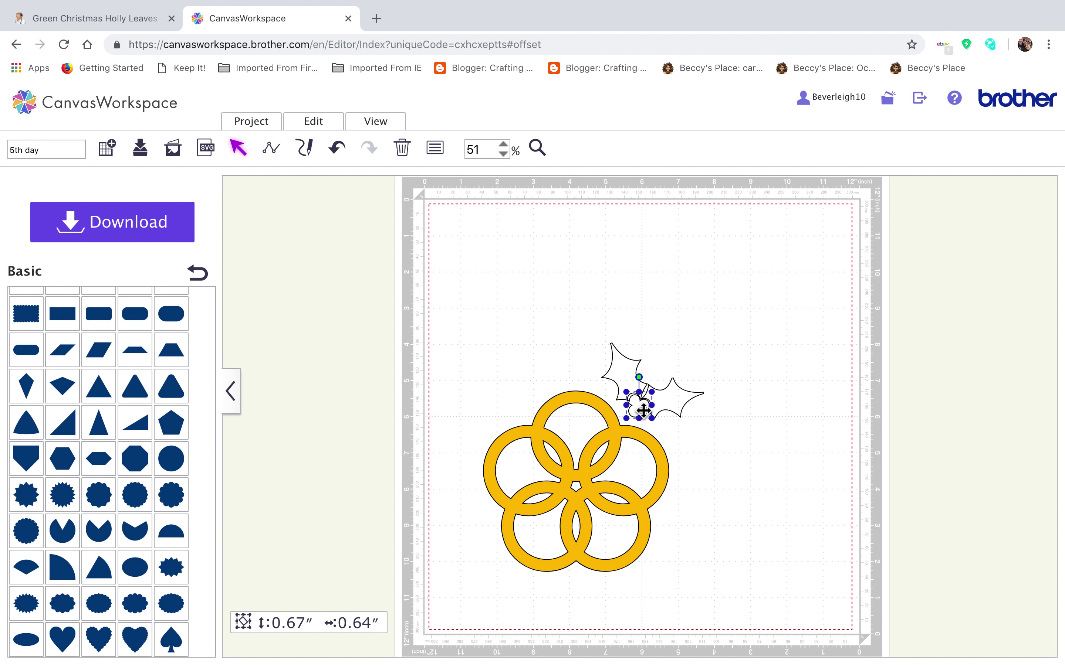
pyautogui.click(435, 148)
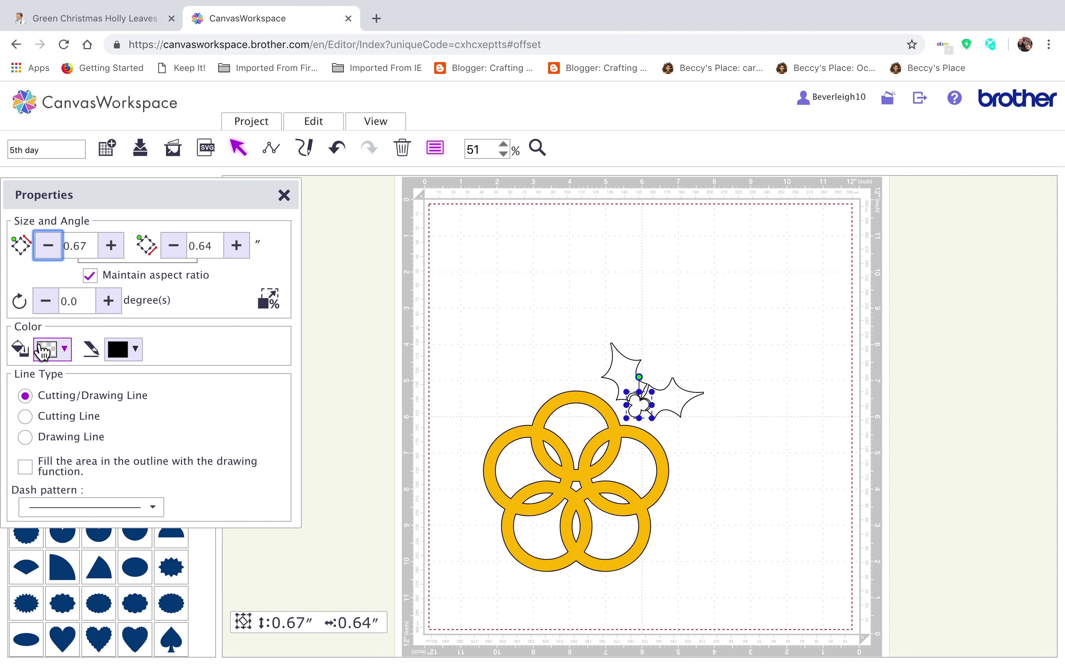
pyautogui.click(50, 350)
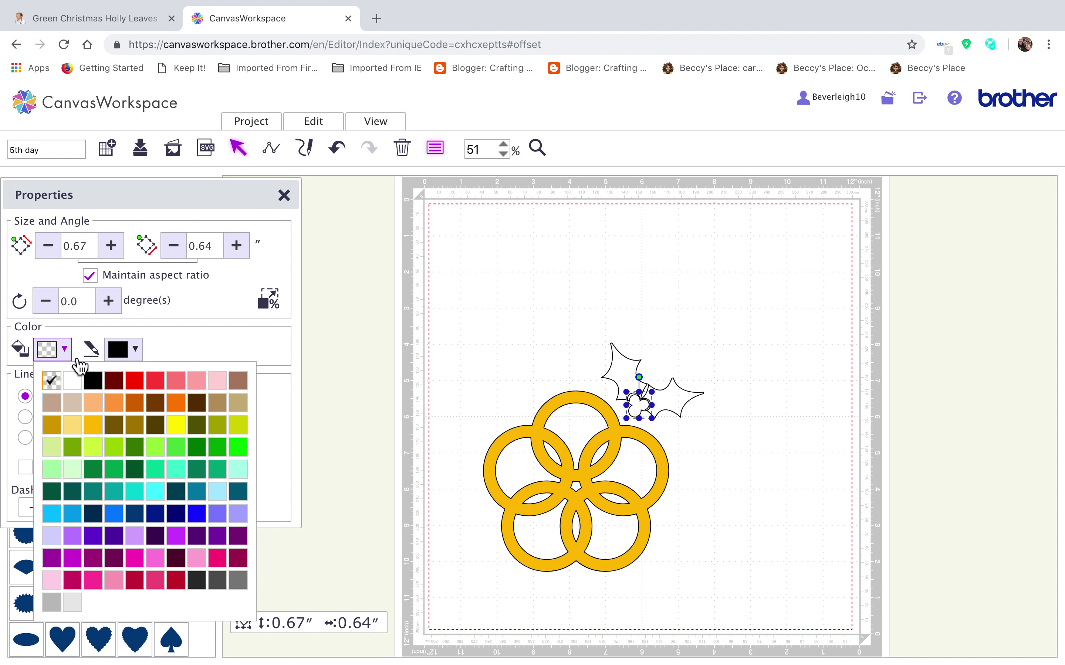
pyautogui.click(135, 381)
# Fill the holly leaves with dark green and deselect them.
pyautogui.click(678, 402)
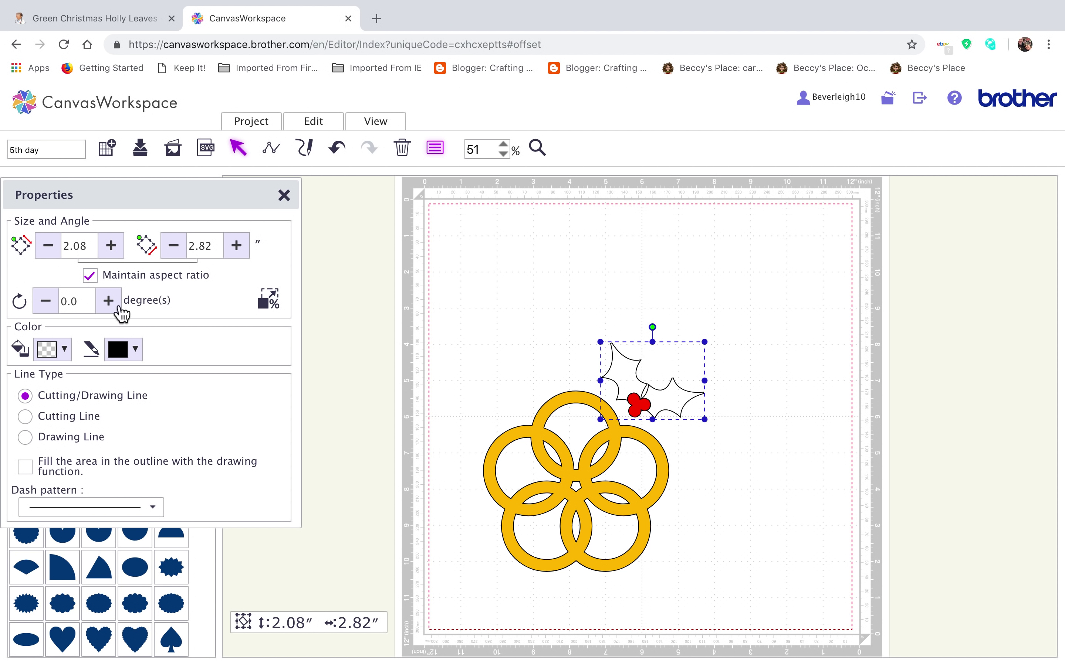
pyautogui.click(65, 350)
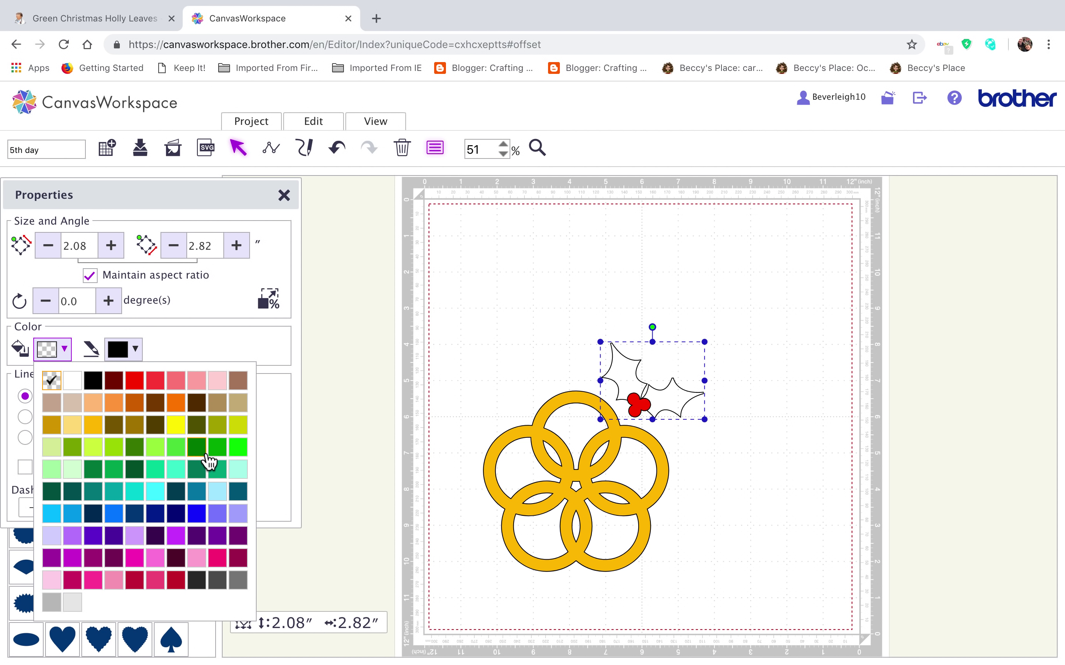
pyautogui.click(207, 460)
pyautogui.click(681, 465)
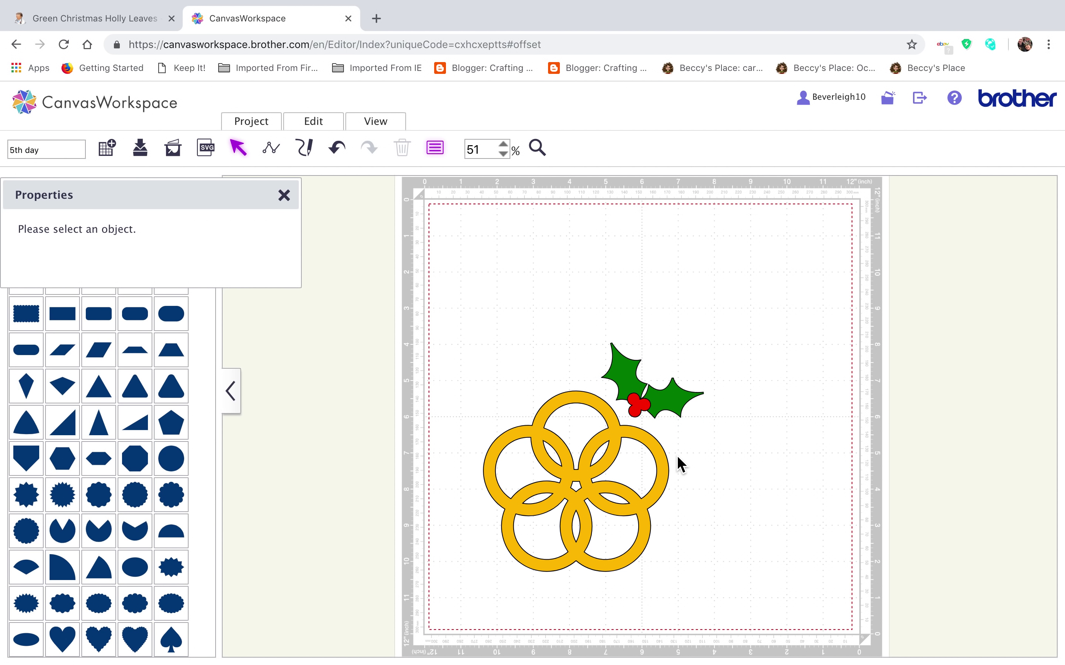
# Rotate the holly leaves clockwise by about 11.3 degrees.
pyautogui.click(672, 396)
pyautogui.moveTo(655, 329)
pyautogui.mouseDown()
pyautogui.moveTo(671, 335)
pyautogui.moveTo(663, 330)
pyautogui.mouseUp()
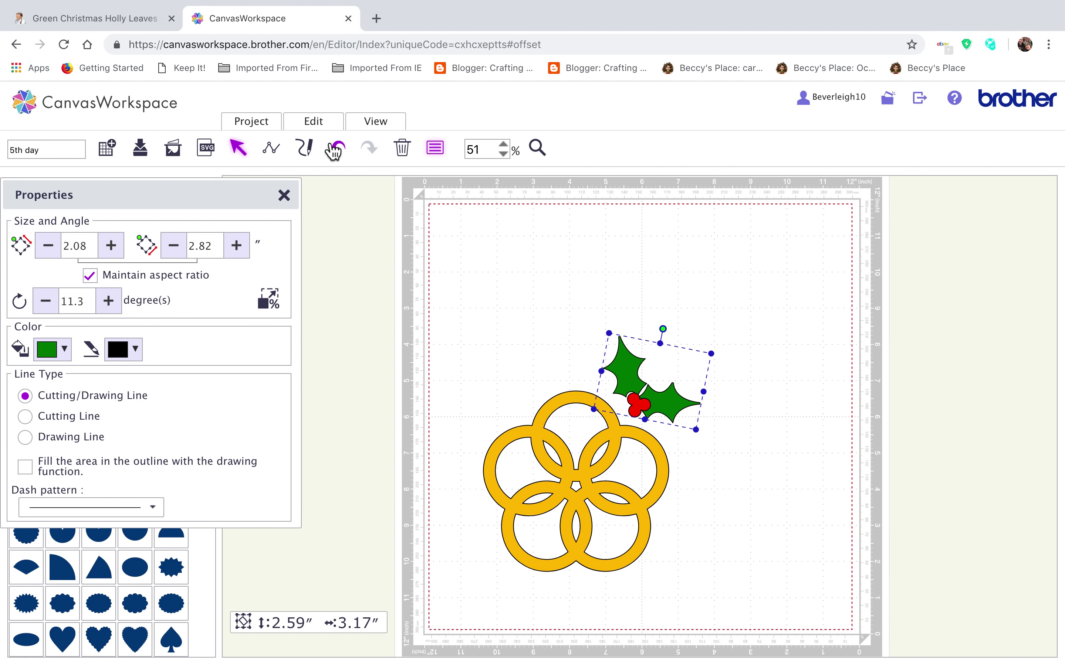
# Undo the last holly leaf rotation, and group the holly leaves with the red berries.
pyautogui.click(335, 148)
pyautogui.moveTo(587, 326); pyautogui.dragTo(656, 378)
pyautogui.click(774, 485)
pyautogui.click(639, 406)
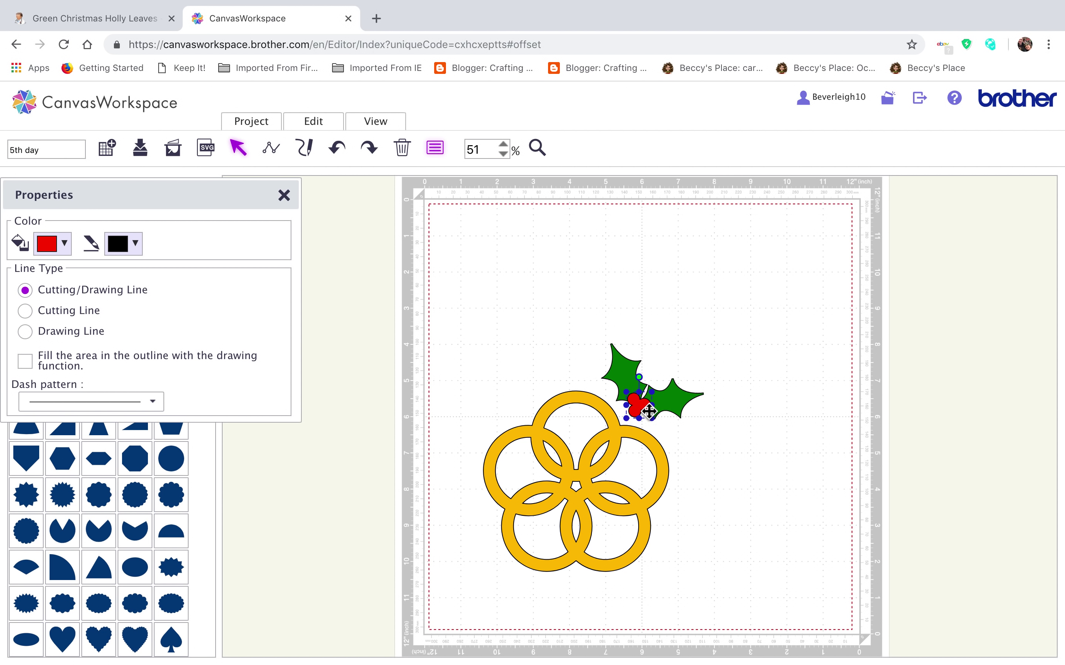
pyautogui.keyDown('shift'); pyautogui.click(685, 411); pyautogui.keyUp('shift')
pyautogui.click(331, 126)
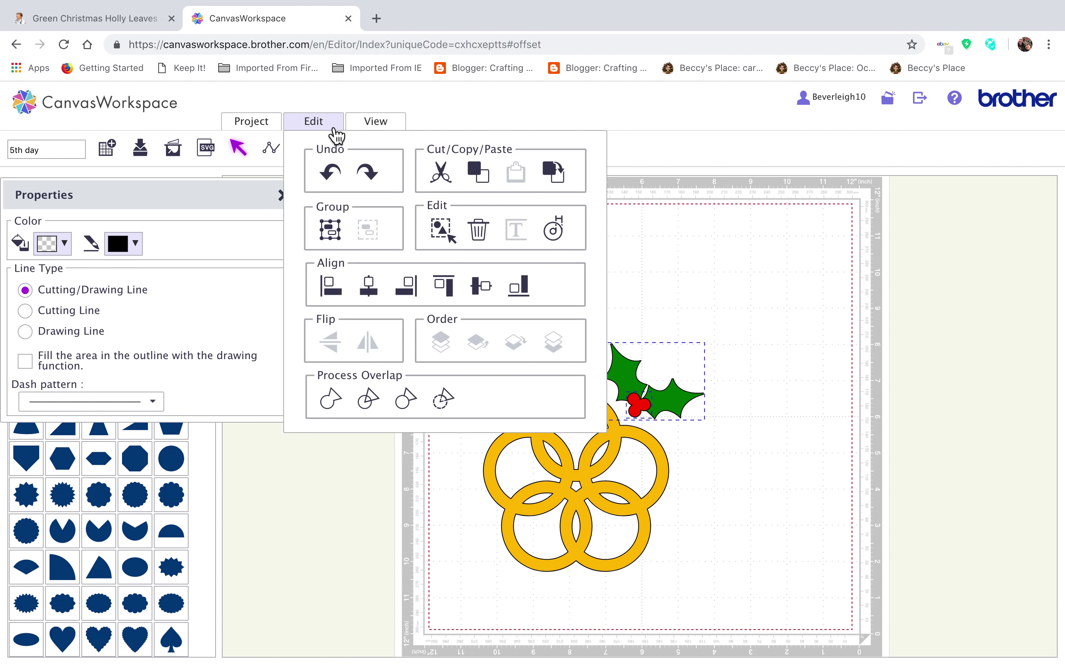
pyautogui.click(331, 229)
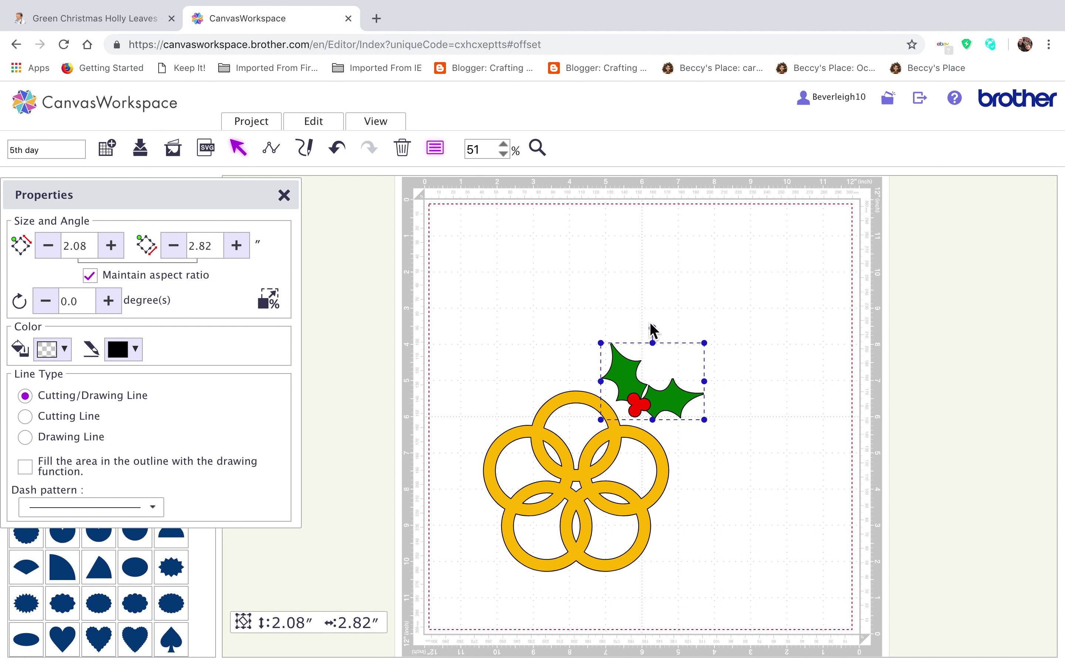
pyautogui.click(768, 397)
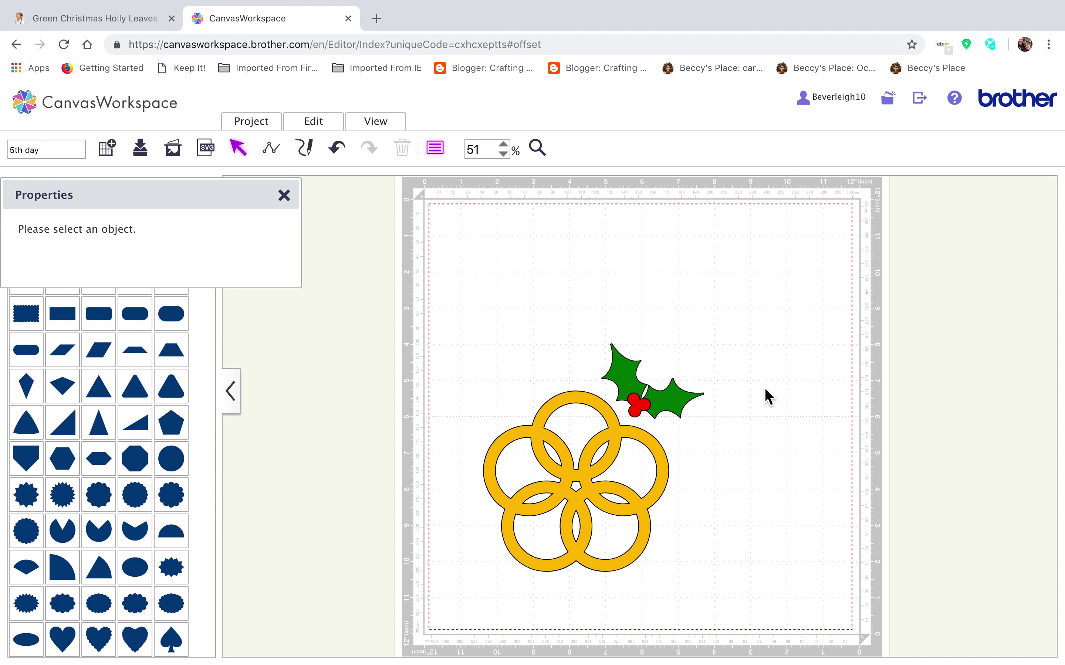
# Rotate the grouped holly to about 15.4 degrees at the wreath's upper right, and move the wreath and holly together up the mat.
pyautogui.click(669, 395)
pyautogui.moveTo(655, 335); pyautogui.dragTo(662, 334)
pyautogui.moveTo(673, 397); pyautogui.dragTo(672, 400)
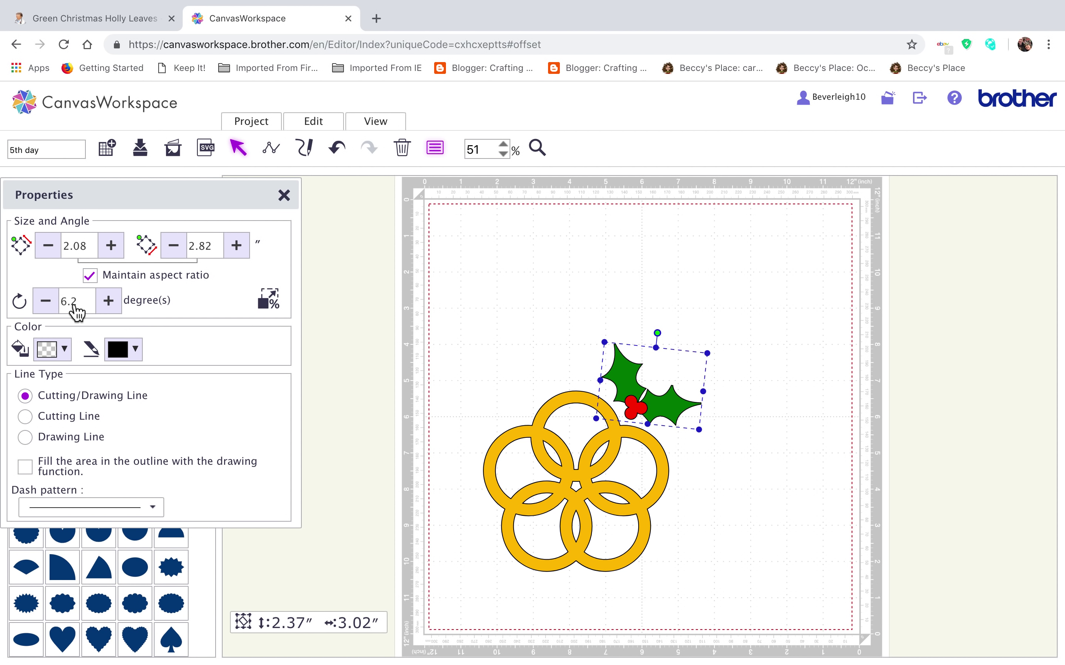
pyautogui.moveTo(663, 336); pyautogui.dragTo(667, 345)
pyautogui.moveTo(669, 420); pyautogui.dragTo(675, 424)
pyautogui.click(785, 502)
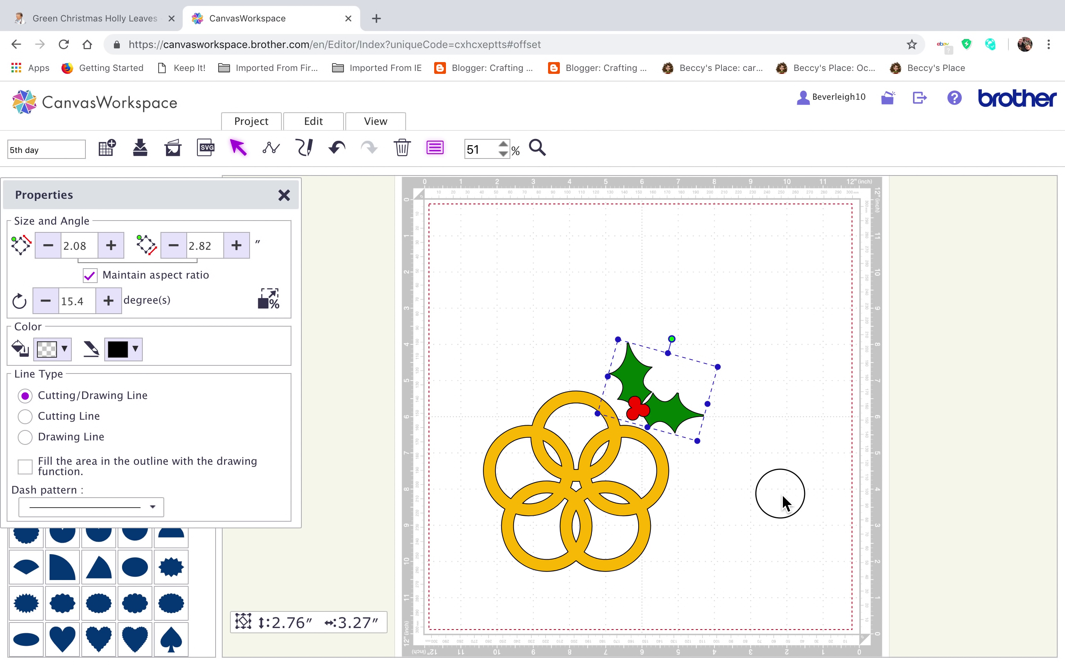
pyautogui.moveTo(426, 319); pyautogui.dragTo(785, 577)
pyautogui.moveTo(603, 488); pyautogui.dragTo(647, 409)
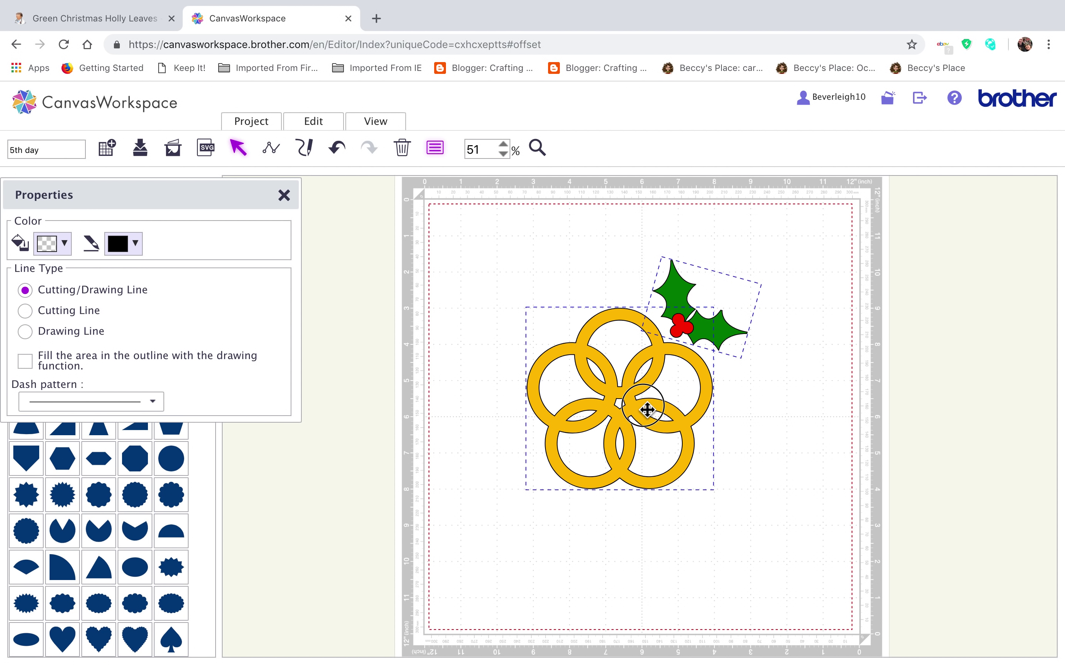
# Duplicate the holly, flip the copy horizontally and place it at the upper left of the ring wreath.
pyautogui.click(708, 335)
pyautogui.hotkey('ctrl', 'c')
pyautogui.hotkey('ctrl', 'v')
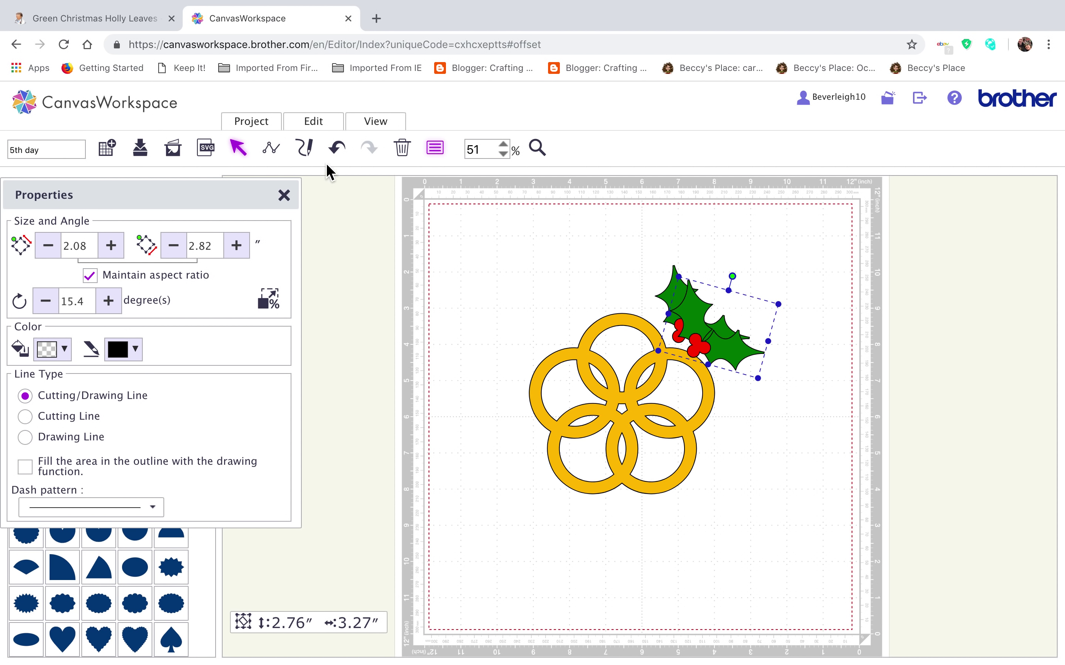
pyautogui.click(334, 128)
pyautogui.click(368, 346)
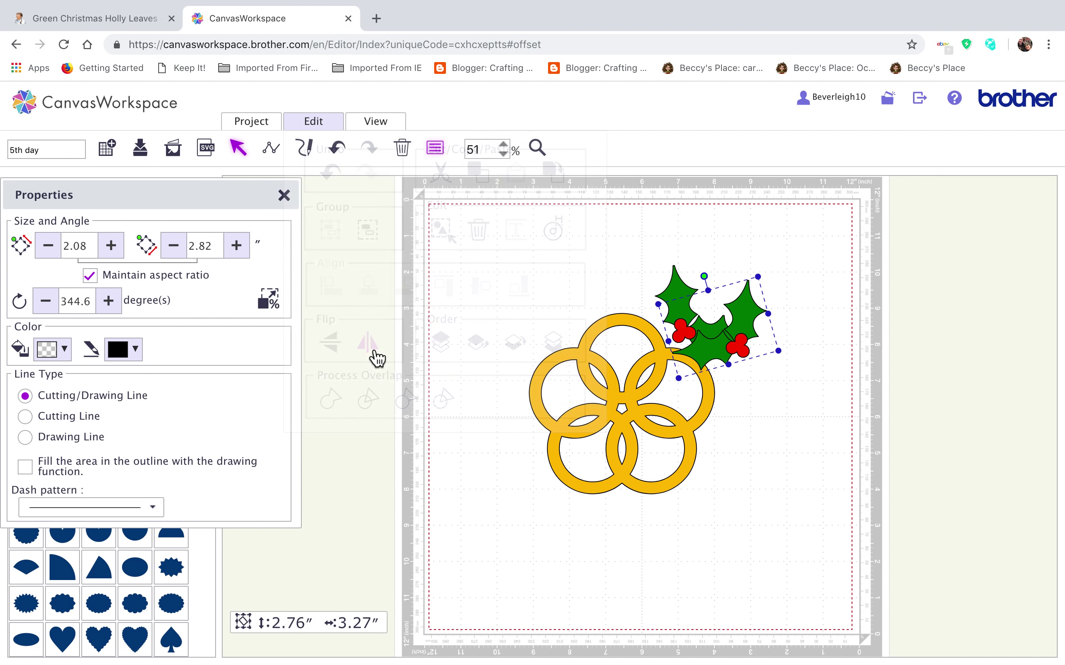
pyautogui.moveTo(725, 346); pyautogui.dragTo(551, 333)
pyautogui.click(315, 123)
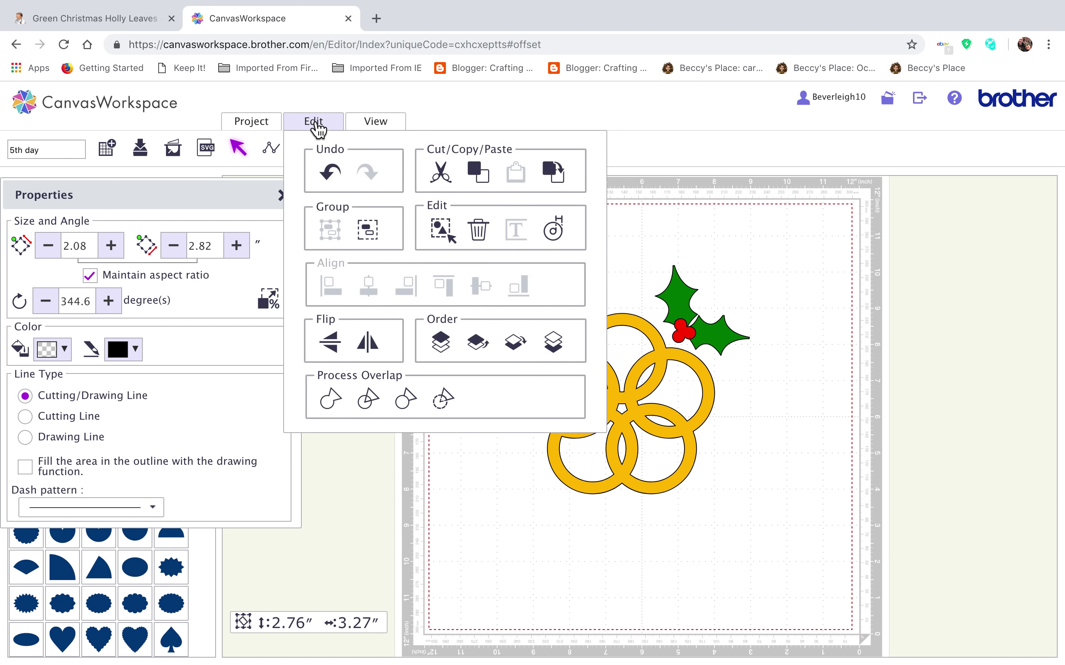
pyautogui.click(334, 352)
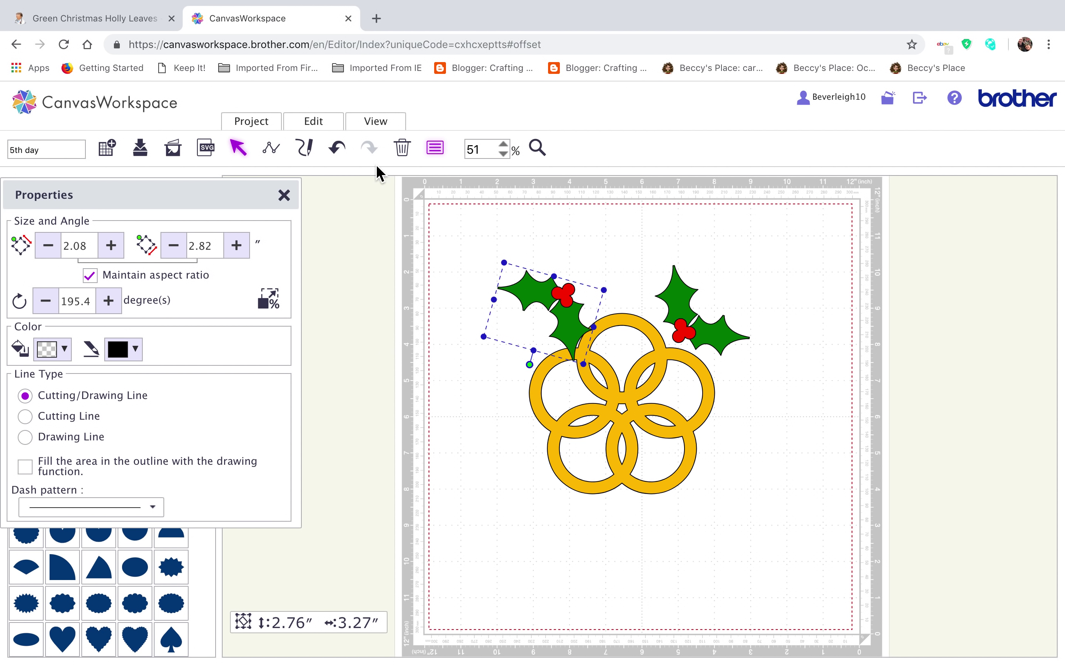
pyautogui.click(337, 150)
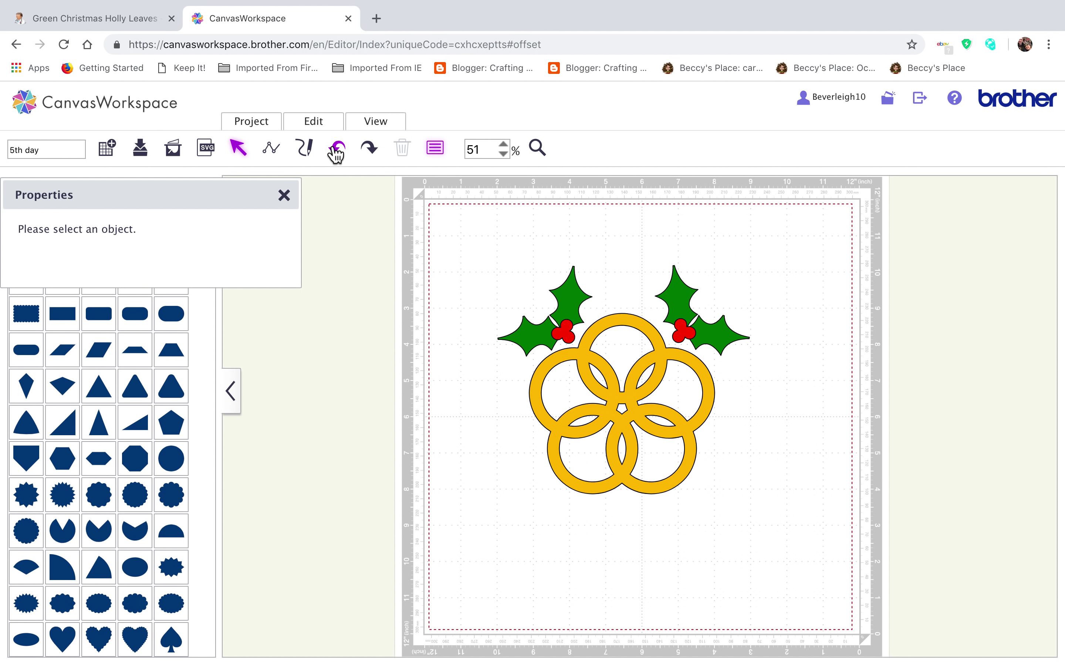
# Duplicate the upper-left holly, flip the copy vertically and fit it at an angle against the lower-left ring.
pyautogui.click(572, 311)
pyautogui.hotkey('ctrl', 'v')
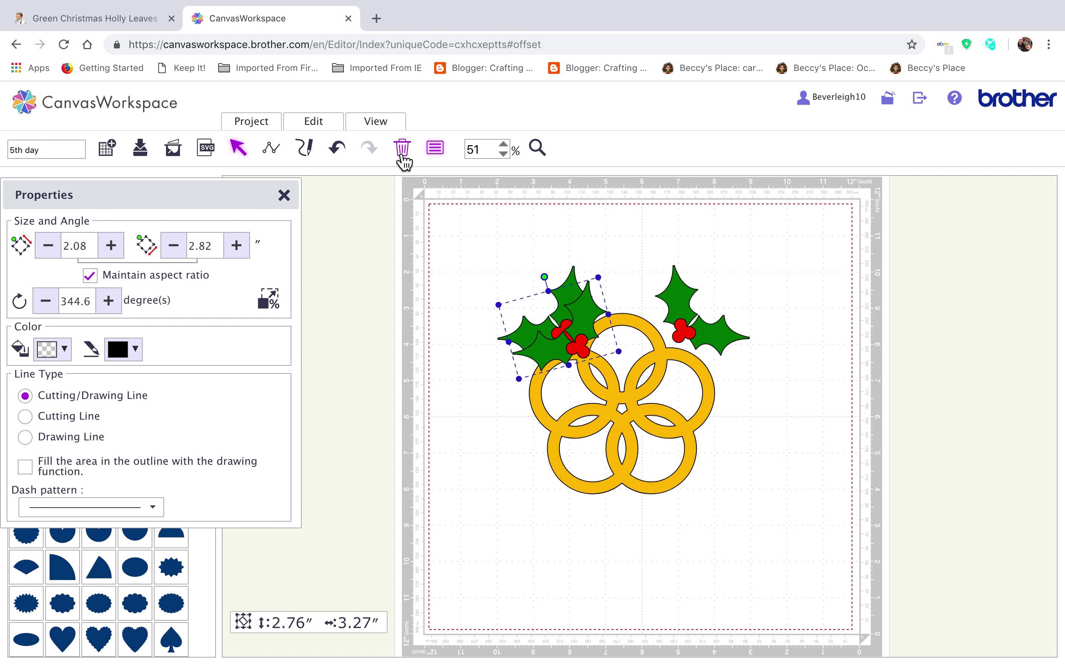
pyautogui.click(328, 128)
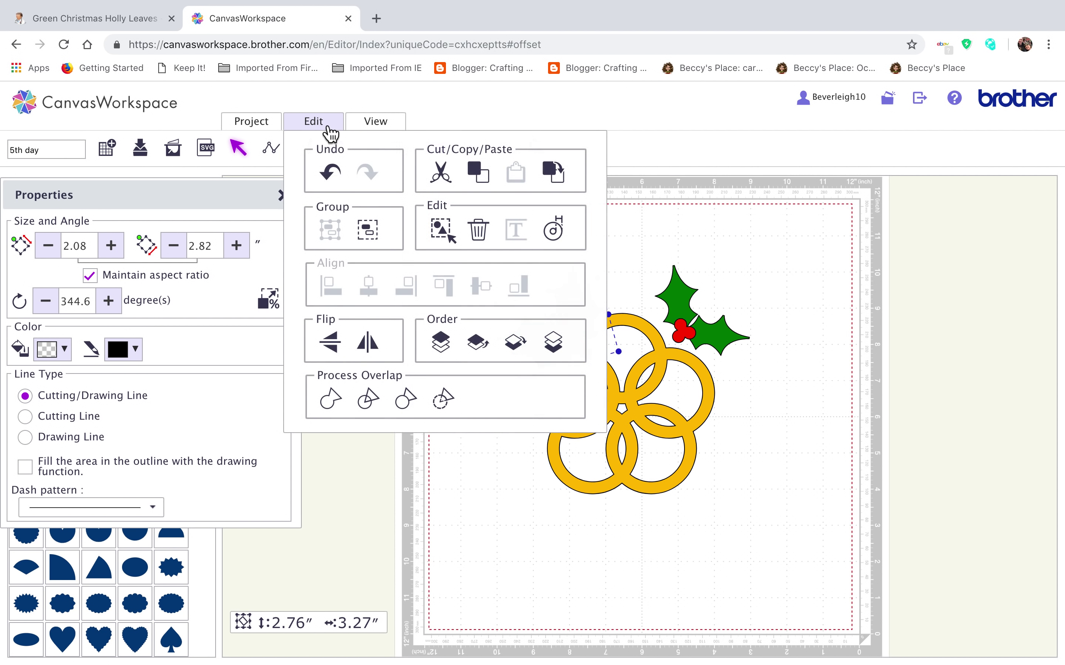
pyautogui.click(333, 345)
pyautogui.moveTo(586, 341); pyautogui.dragTo(532, 471)
pyautogui.moveTo(488, 510); pyautogui.dragTo(478, 505)
pyautogui.moveTo(533, 474); pyautogui.dragTo(535, 466)
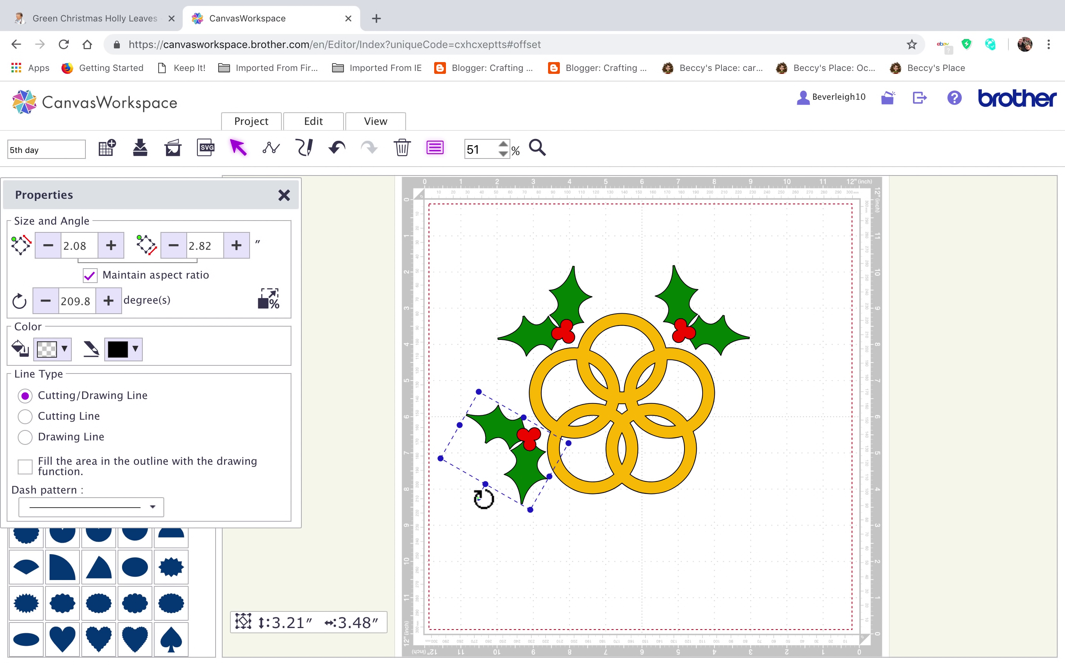
pyautogui.moveTo(483, 498); pyautogui.dragTo(481, 500)
pyautogui.click(601, 574)
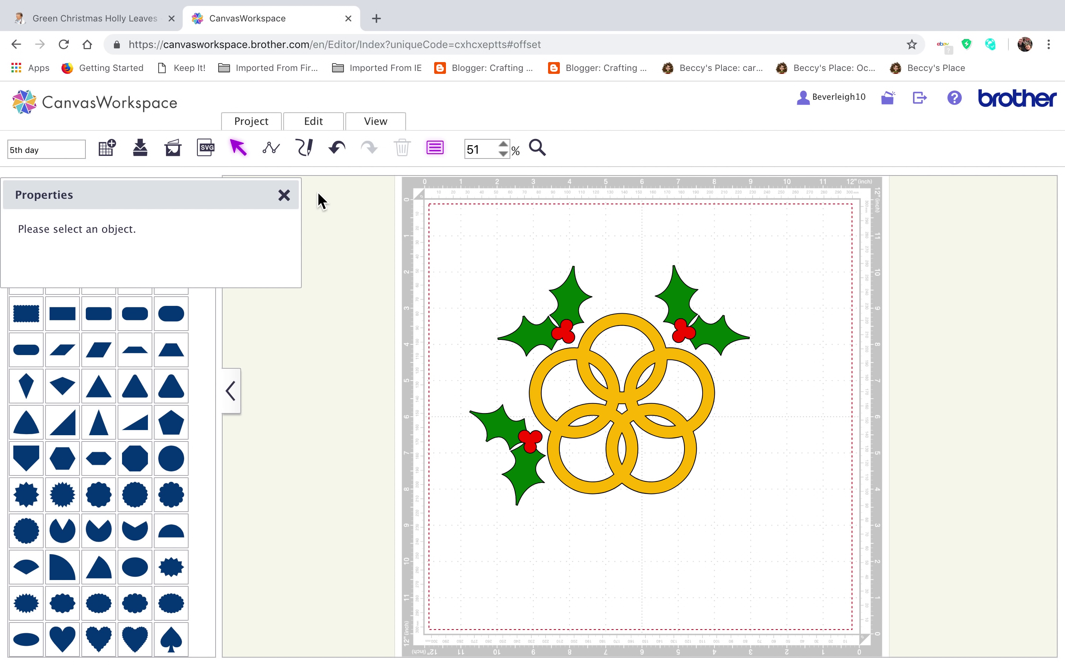
# Duplicate the upper-left holly again and rotate the copy into a mirrored position beside the lower-right ring.
pyautogui.click(562, 323)
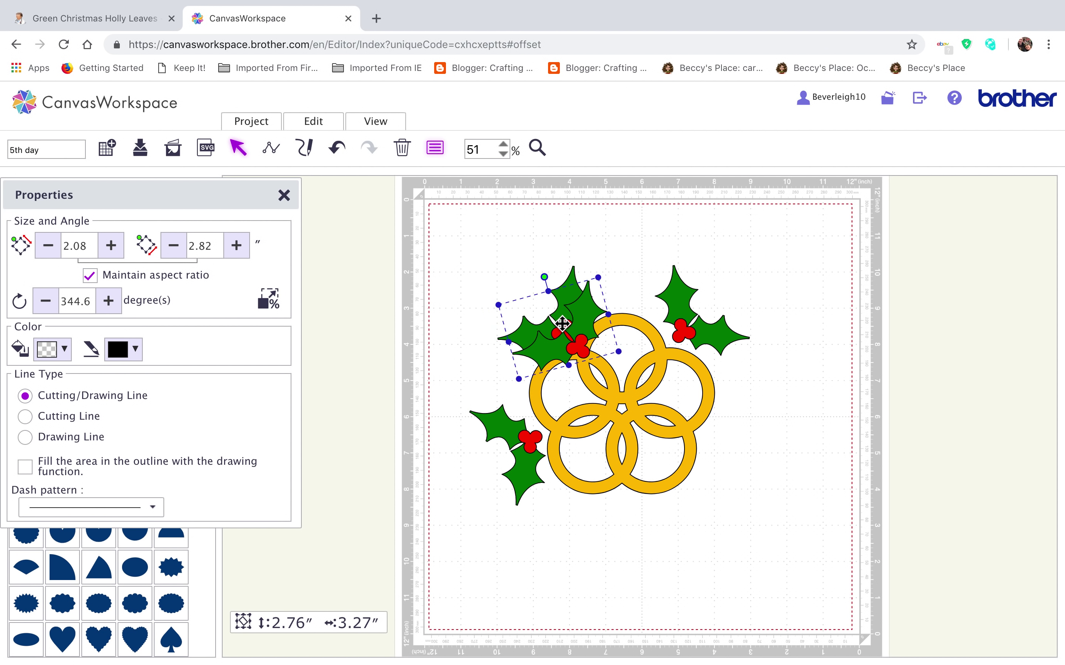
pyautogui.click(331, 128)
pyautogui.click(816, 545)
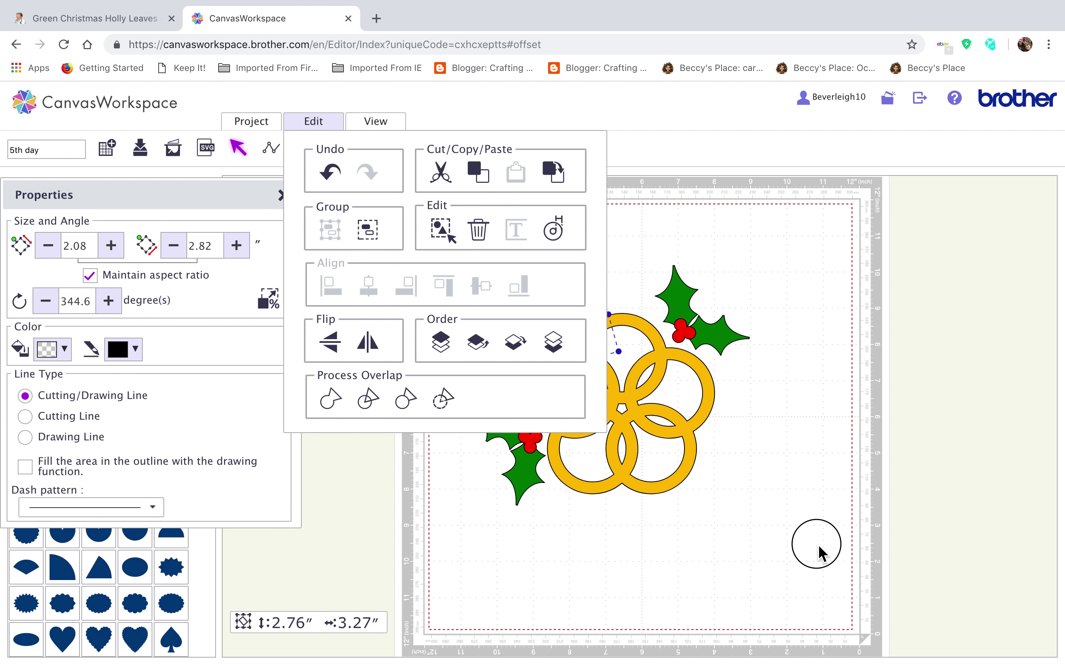
pyautogui.moveTo(601, 312); pyautogui.dragTo(781, 503)
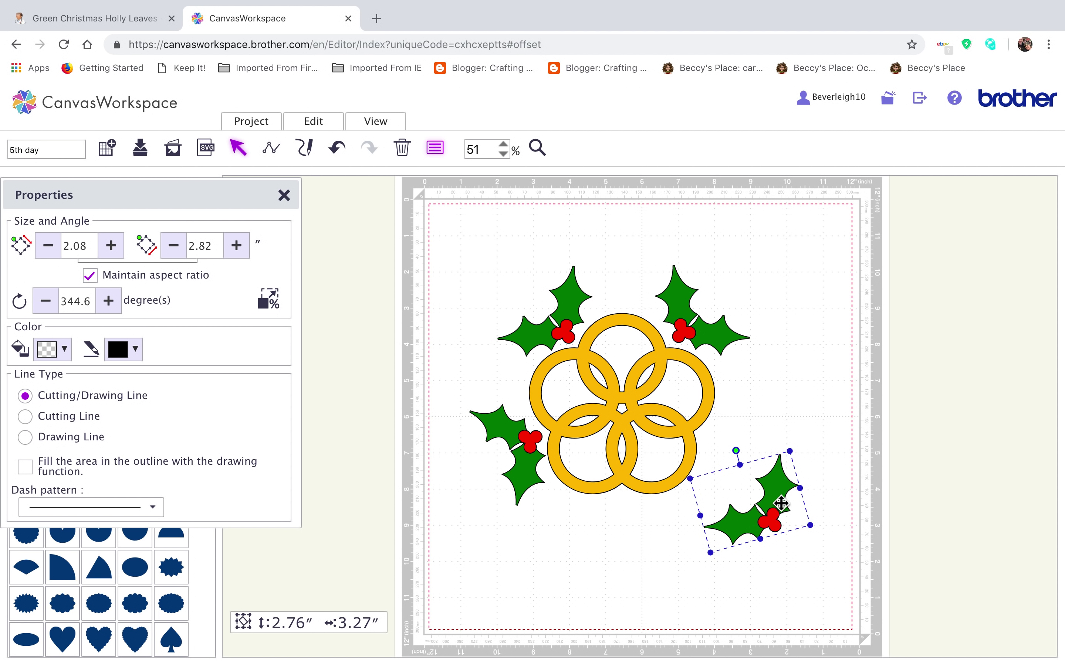
pyautogui.moveTo(740, 451); pyautogui.dragTo(778, 541)
pyautogui.moveTo(750, 489); pyautogui.dragTo(742, 442)
pyautogui.click(684, 483)
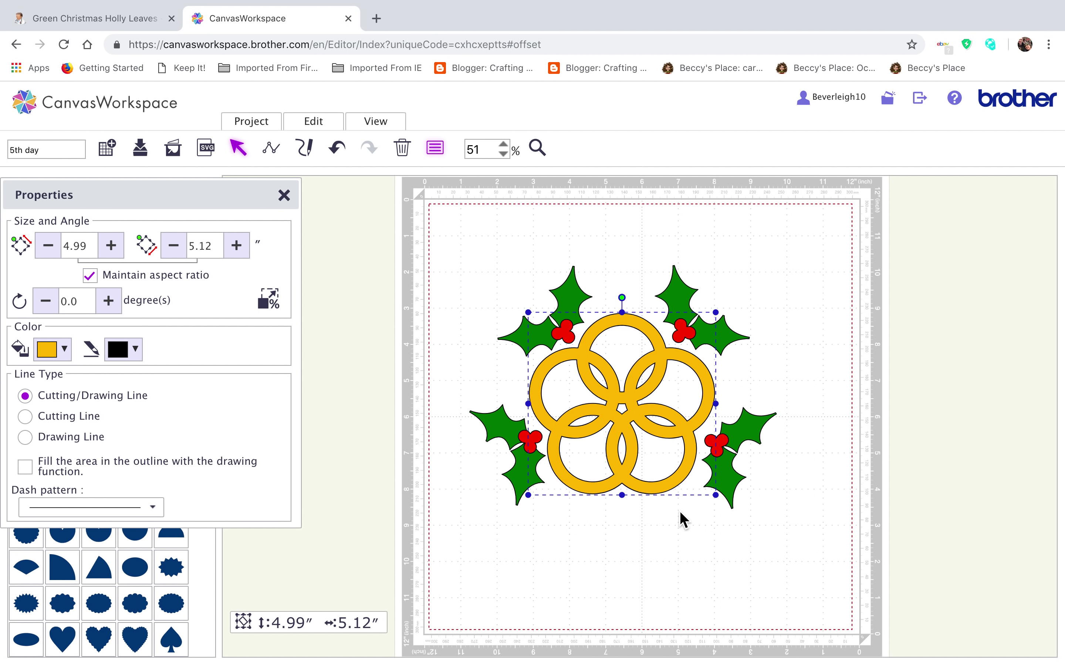
pyautogui.click(630, 534)
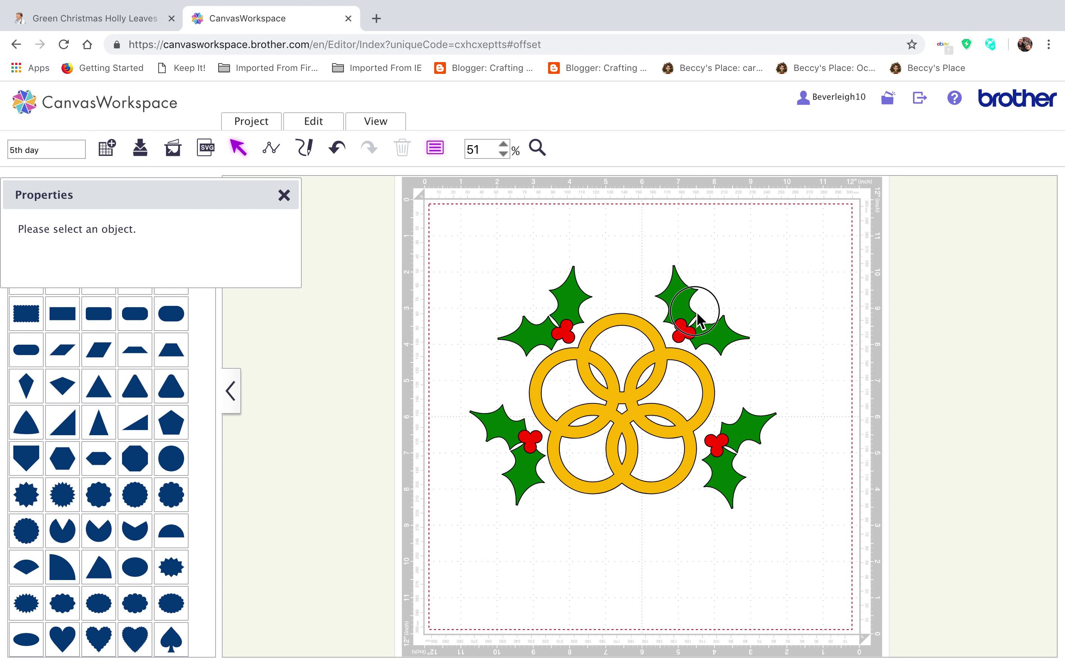
# Duplicate the upper-right holly, rotate the copy to about 146.1 degrees and centre it just below the bottom rings.
pyautogui.click(706, 335)
pyautogui.press('super+d')
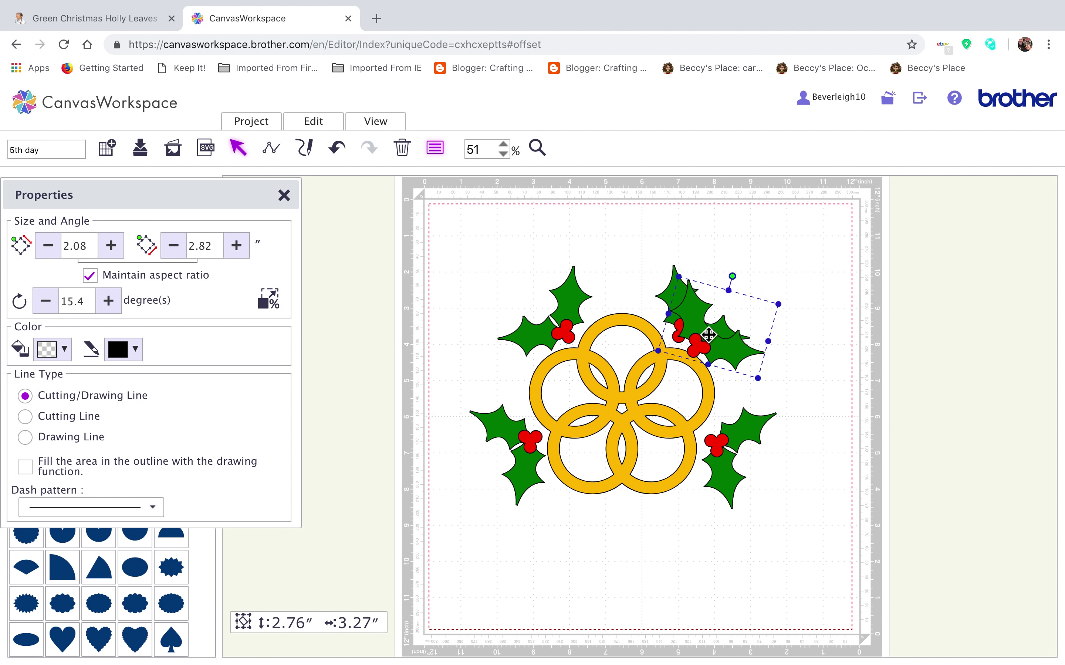
pyautogui.moveTo(713, 340); pyautogui.dragTo(630, 545)
pyautogui.moveTo(648, 477); pyautogui.dragTo(665, 577)
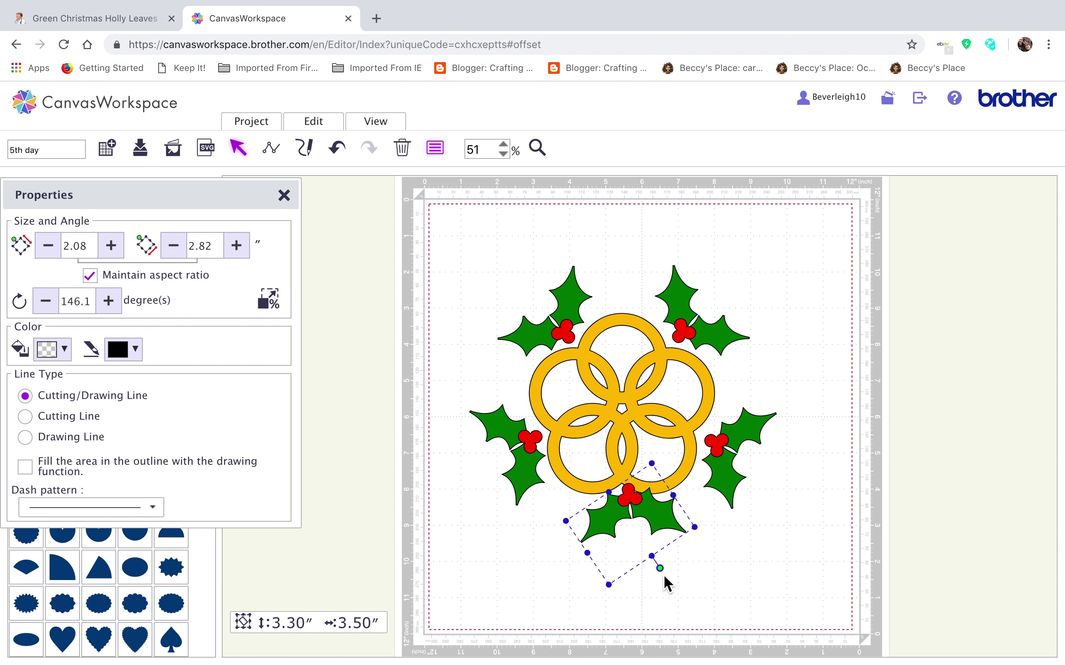
pyautogui.moveTo(659, 523)
pyautogui.mouseDown()
pyautogui.moveTo(654, 542)
pyautogui.moveTo(654, 527)
pyautogui.mouseUp()
pyautogui.hotkey('ctrl', 'Left')
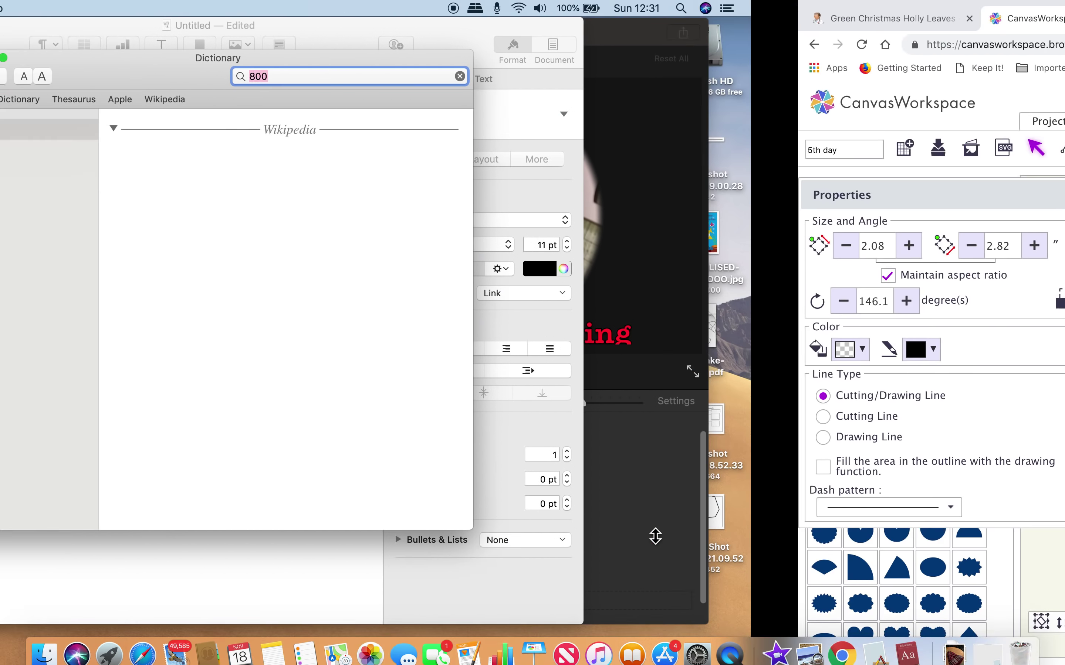
pyautogui.click(842, 645)
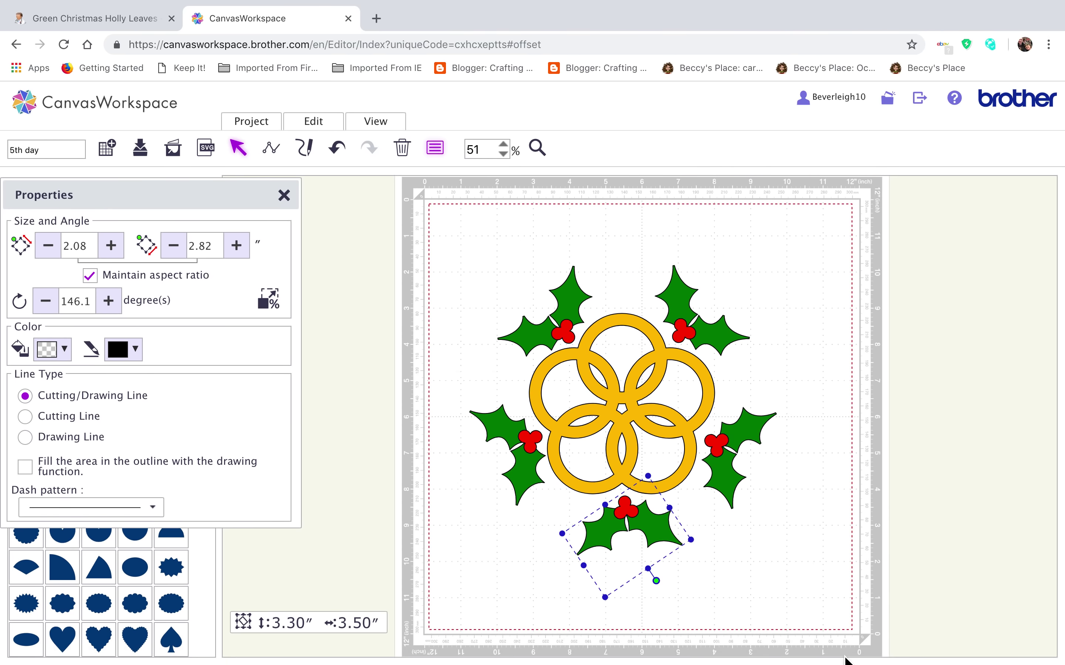
# Group the ring wreath with all five holly sprigs.
pyautogui.click(866, 585)
pyautogui.moveTo(418, 235); pyautogui.dragTo(764, 570)
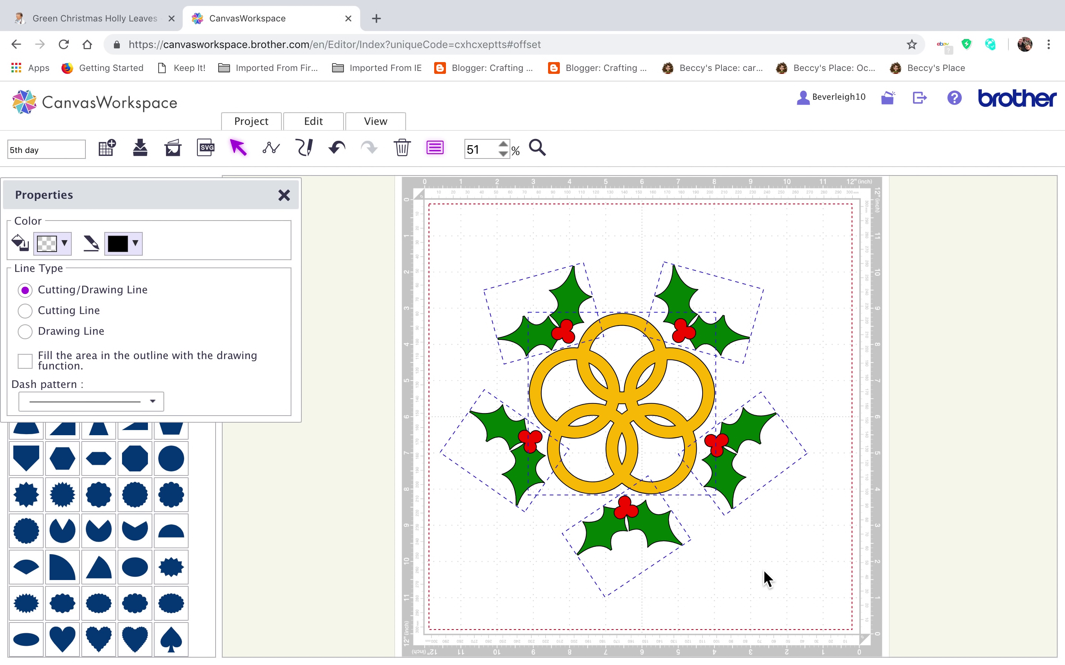
pyautogui.click(328, 127)
pyautogui.click(331, 234)
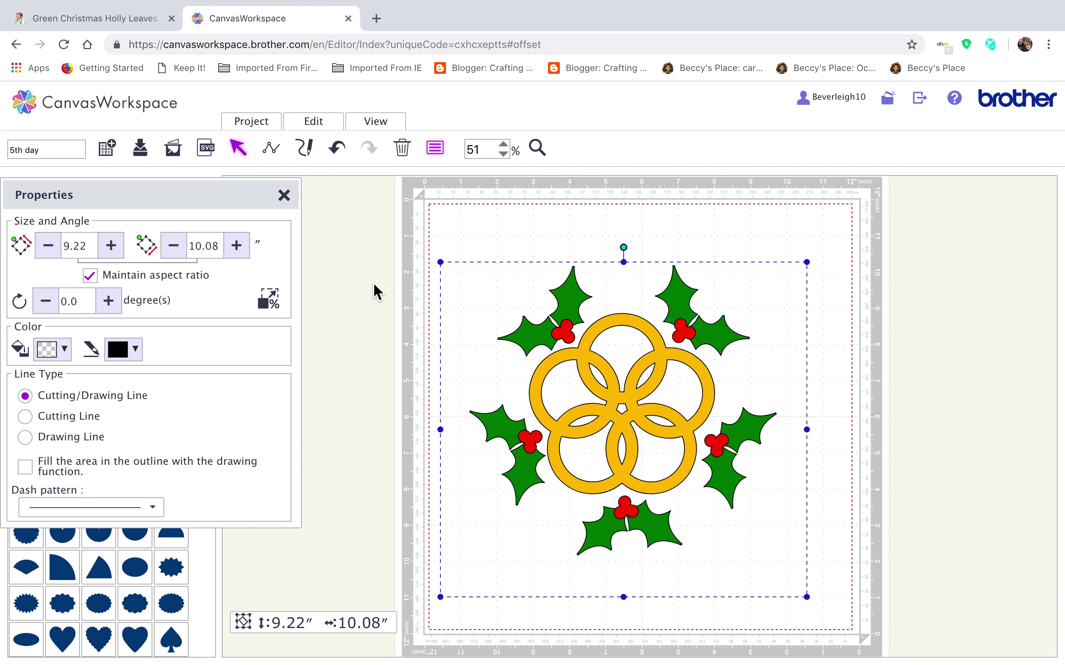
# Scale the grouped wreath down to about half the mat's width and place it in the upper middle of the mat.
pyautogui.moveTo(440, 262); pyautogui.dragTo(562, 310)
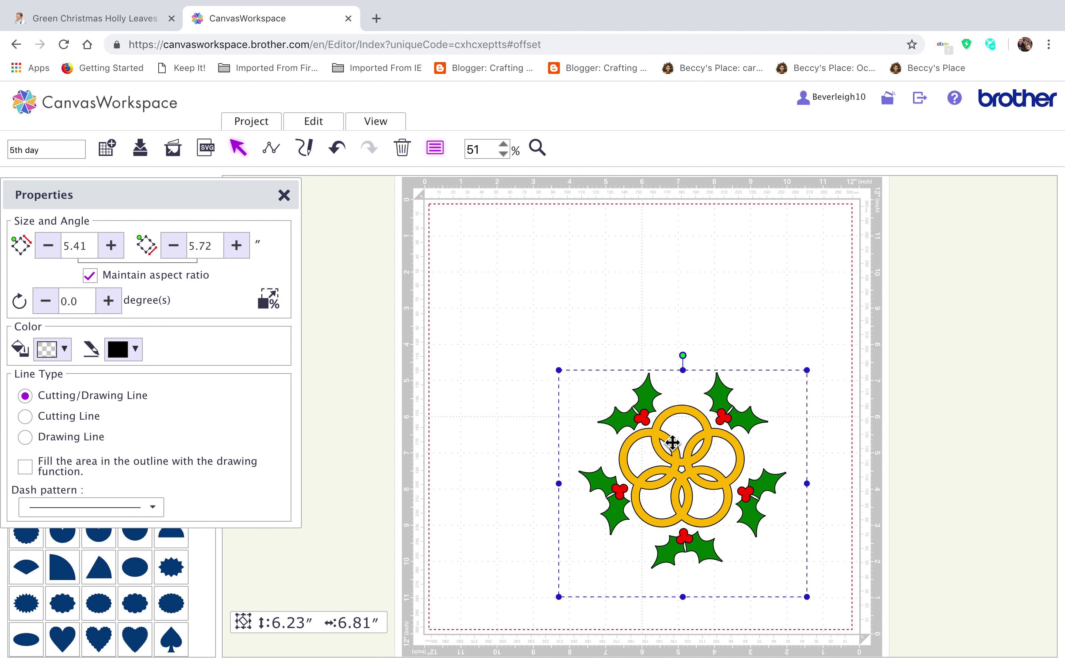
pyautogui.moveTo(690, 474); pyautogui.dragTo(607, 362)
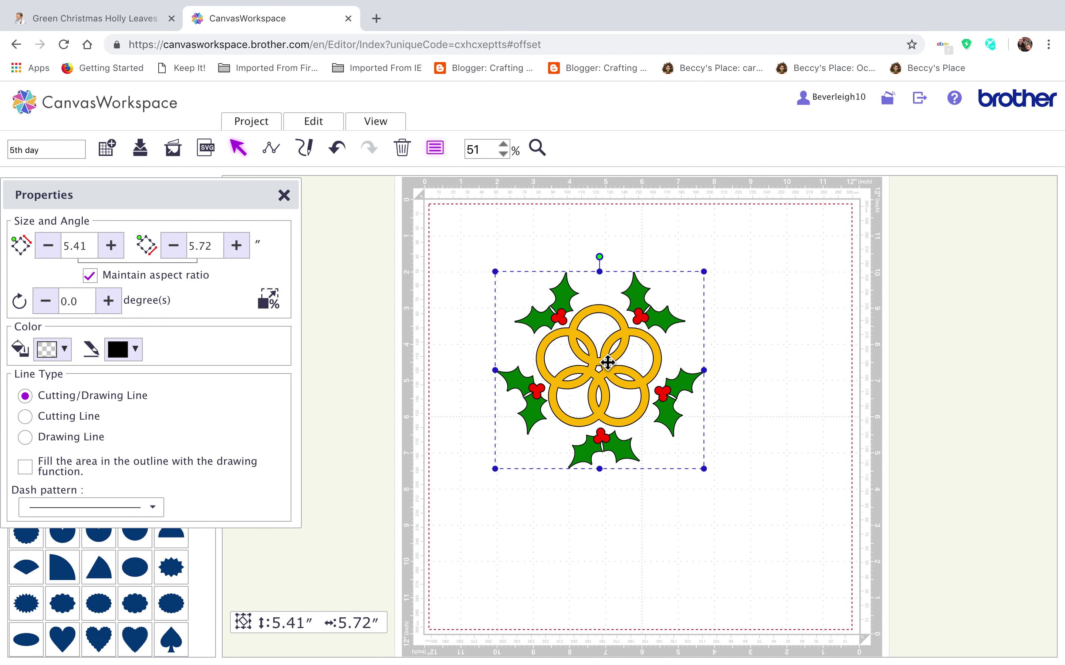
pyautogui.click(645, 511)
pyautogui.click(621, 387)
pyautogui.moveTo(705, 469); pyautogui.dragTo(731, 490)
pyautogui.click(706, 516)
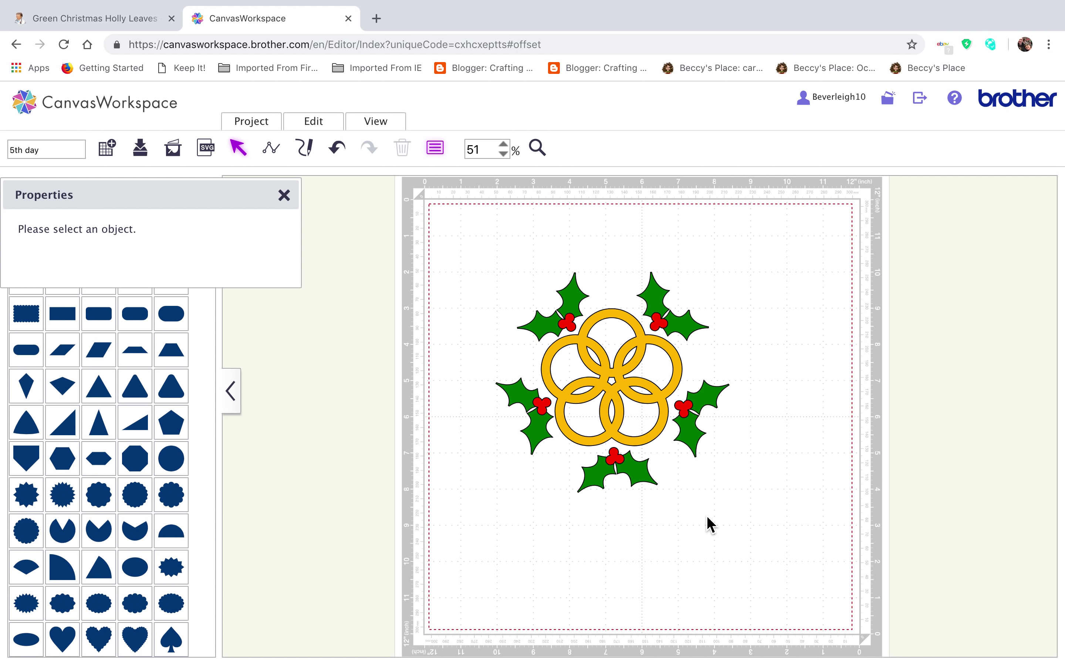
# Add a basic circle about 1.77 inches in diameter over the centre of the wreath.
pyautogui.click(284, 196)
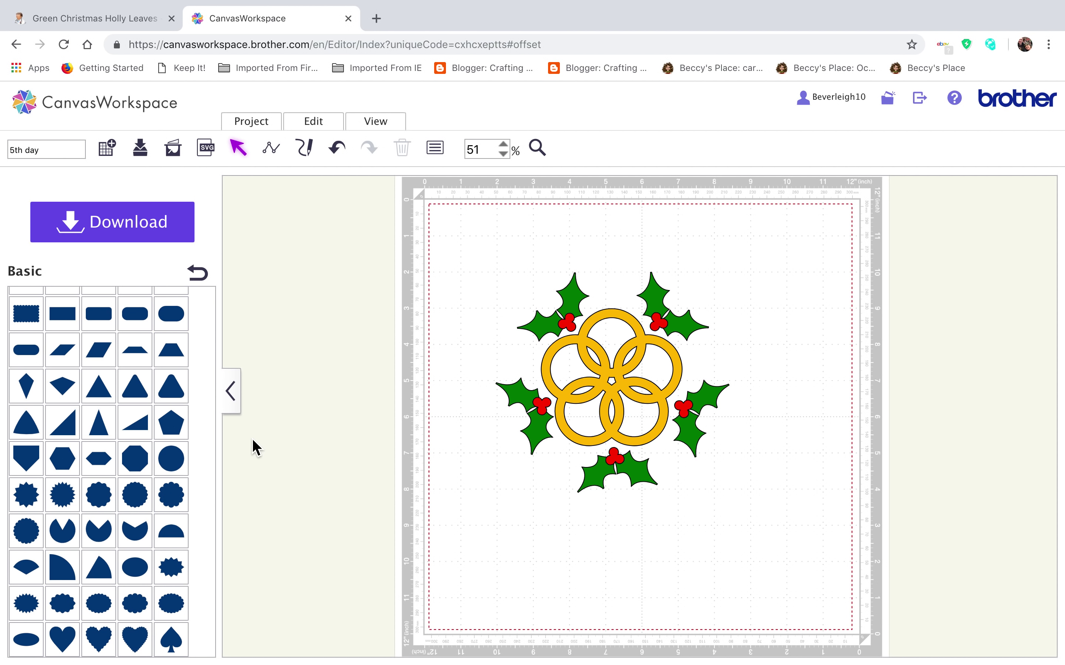
pyautogui.click(171, 459)
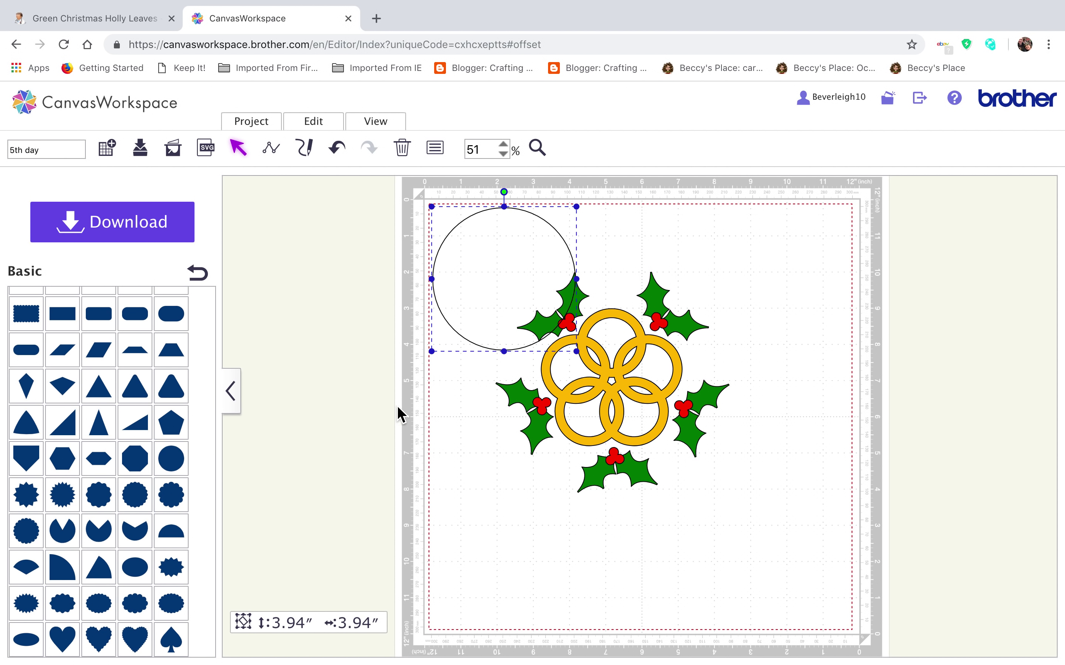
pyautogui.moveTo(431, 207); pyautogui.dragTo(506, 247)
pyautogui.moveTo(536, 295); pyautogui.dragTo(289, 335)
pyautogui.moveTo(325, 375); pyautogui.dragTo(610, 391)
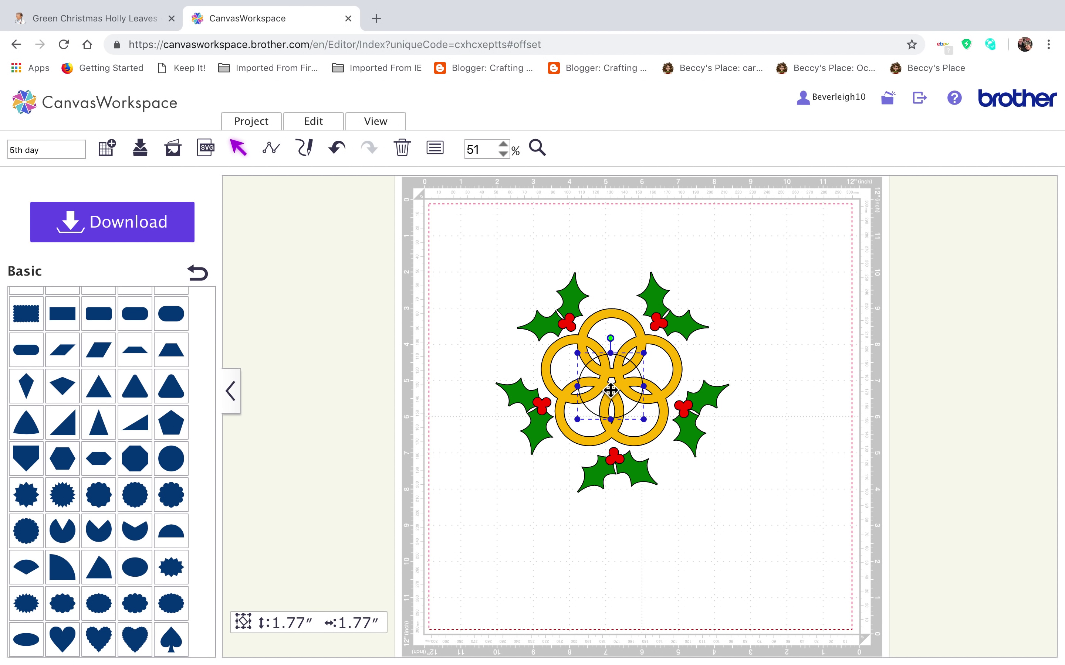
pyautogui.click(681, 543)
# Fill the circle with white and centre it on the middle of the ring wreath.
pyautogui.click(606, 404)
pyautogui.click(436, 148)
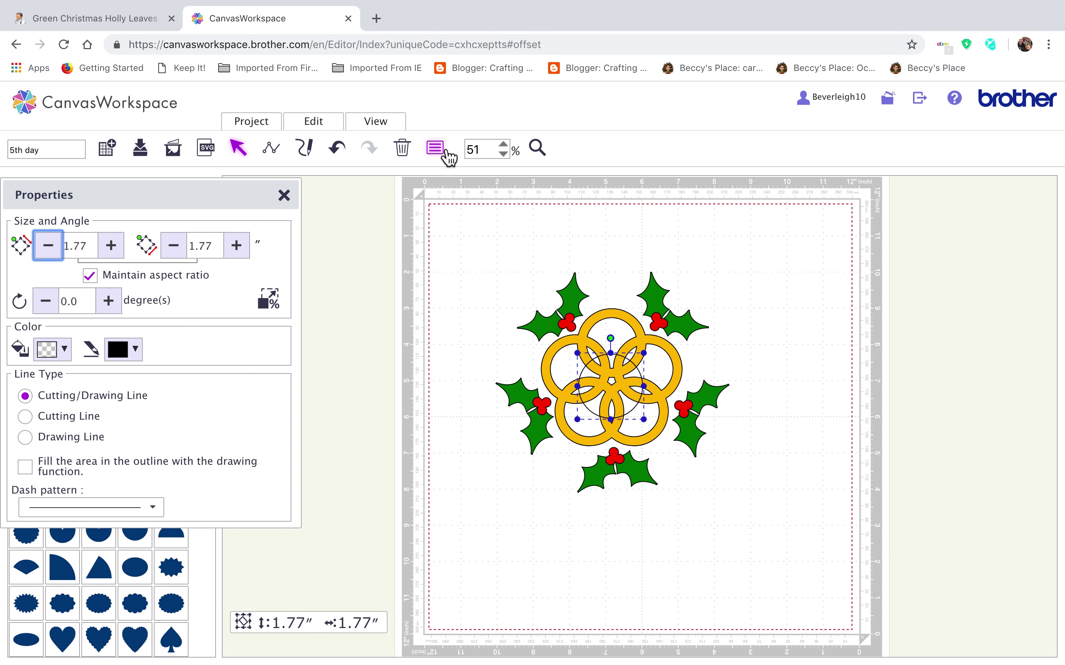
pyautogui.click(64, 349)
pyautogui.click(72, 382)
pyautogui.moveTo(601, 406); pyautogui.dragTo(612, 381)
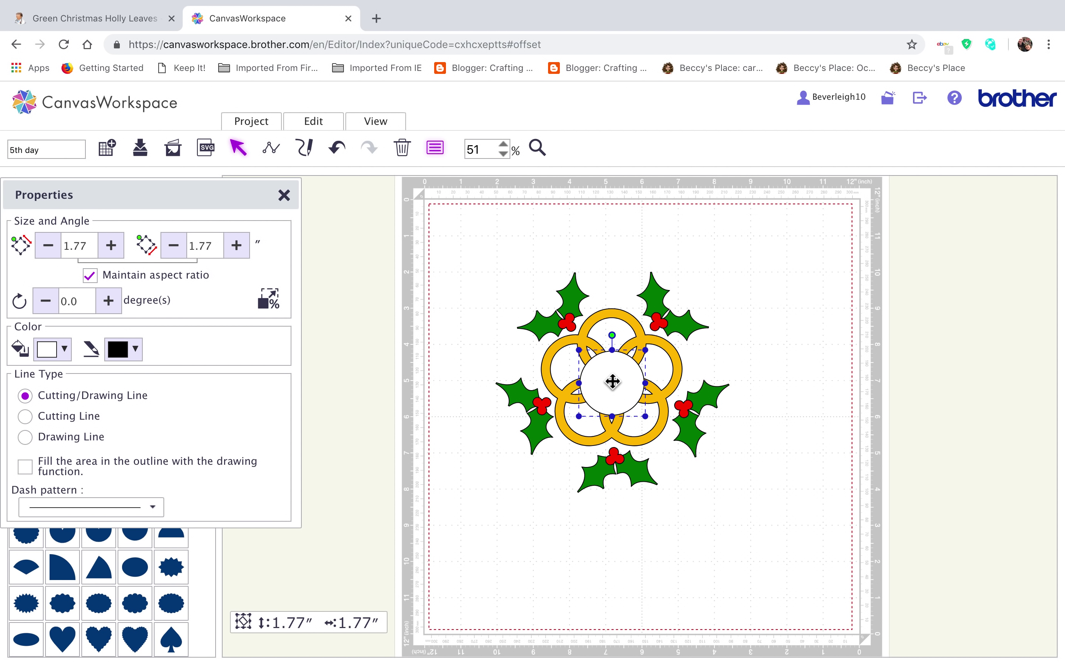
# Align the white circle and the grouped wreath on both their horizontal and vertical centres.
pyautogui.click(586, 462)
pyautogui.moveTo(480, 254); pyautogui.dragTo(795, 563)
pyautogui.click(331, 128)
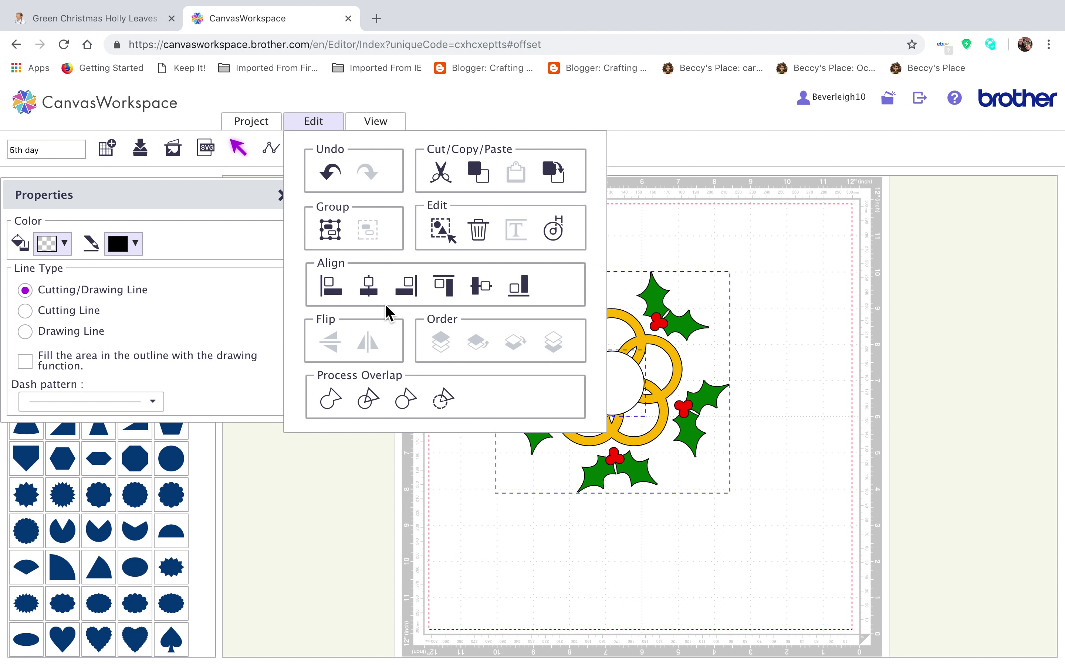
pyautogui.click(369, 288)
pyautogui.click(313, 122)
pyautogui.click(488, 290)
pyautogui.click(606, 600)
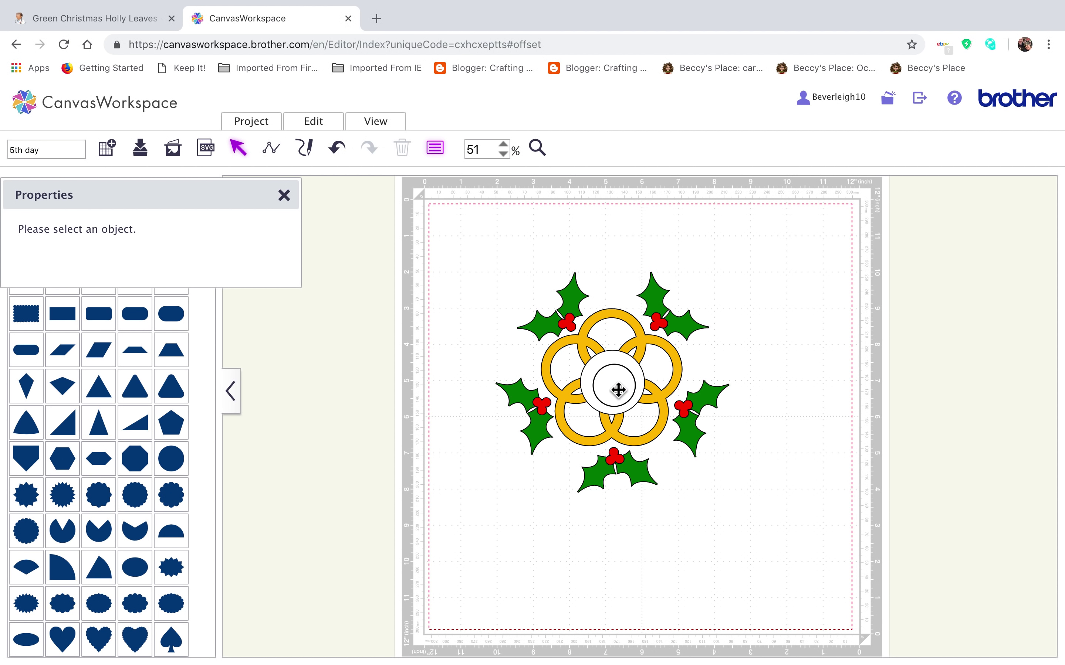
pyautogui.click(618, 390)
pyautogui.moveTo(578, 386); pyautogui.dragTo(570, 386)
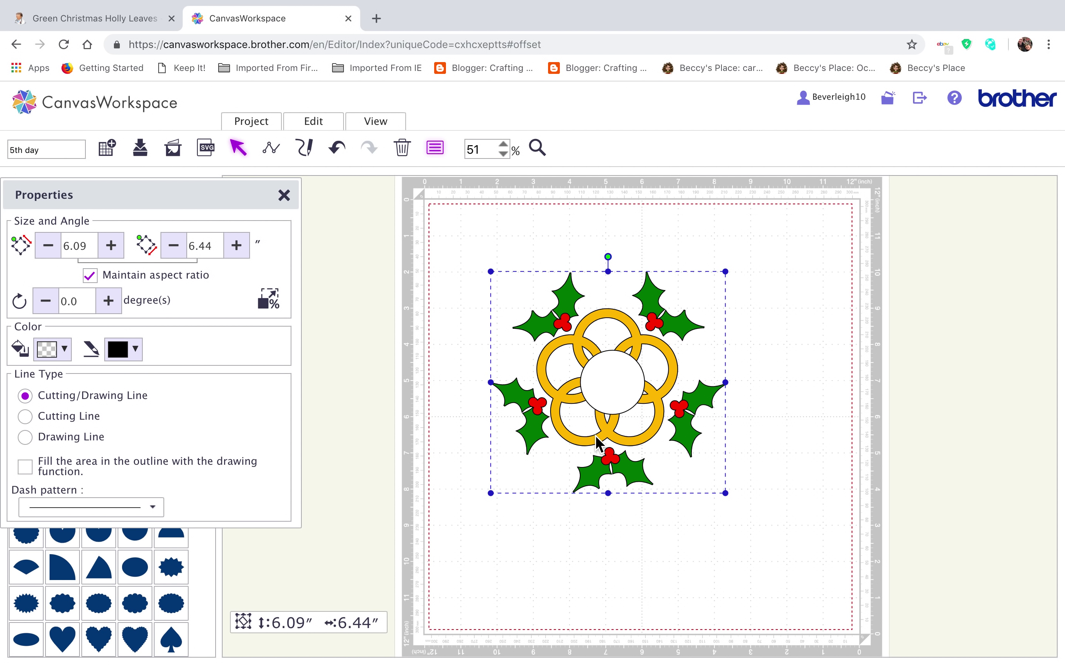
pyautogui.click(337, 151)
# Reshape the white circle into an oval about 1.10 inches high and 2.18 inches wide, placed over the centre of the ring wreath.
pyautogui.click(619, 387)
pyautogui.moveTo(582, 385); pyautogui.dragTo(613, 392)
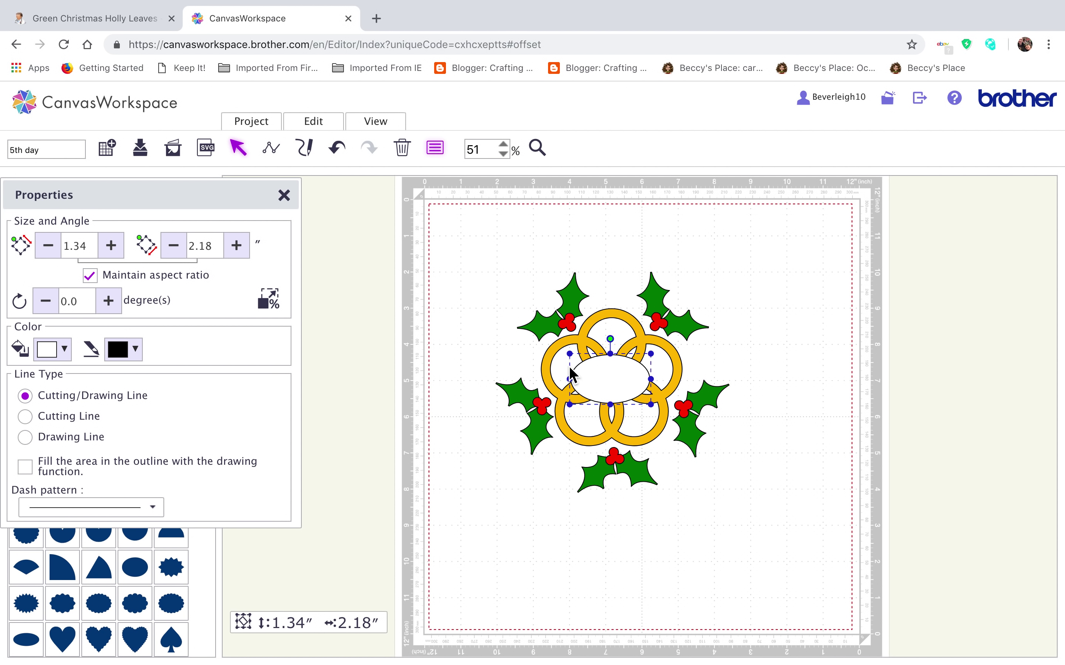
pyautogui.moveTo(623, 384); pyautogui.dragTo(626, 388)
pyautogui.click(624, 382)
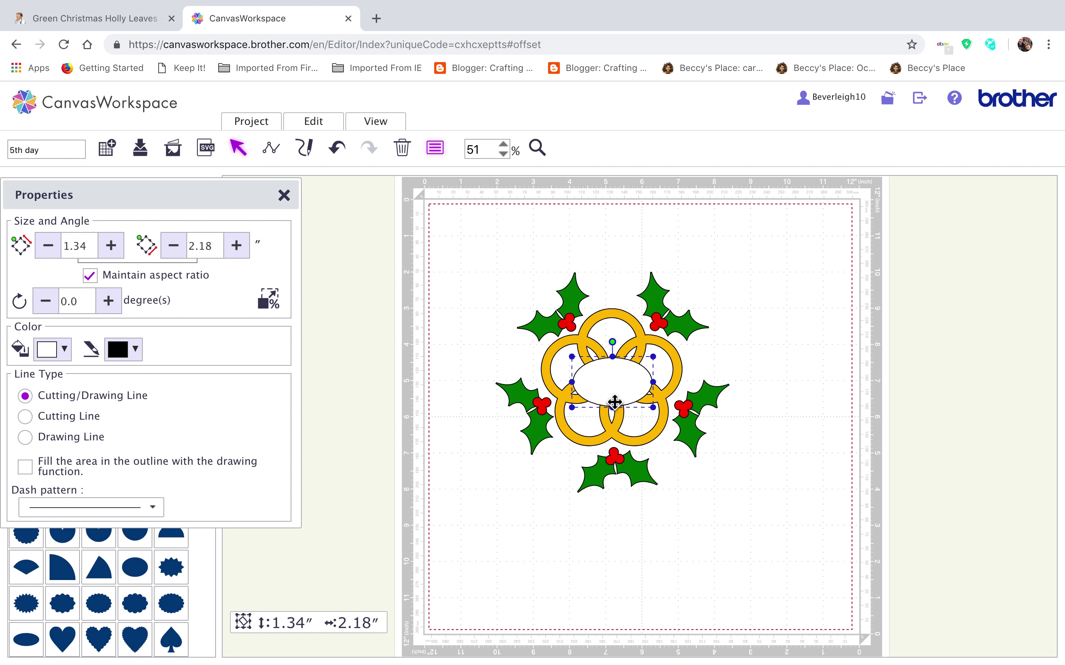
pyautogui.moveTo(617, 415); pyautogui.dragTo(616, 399)
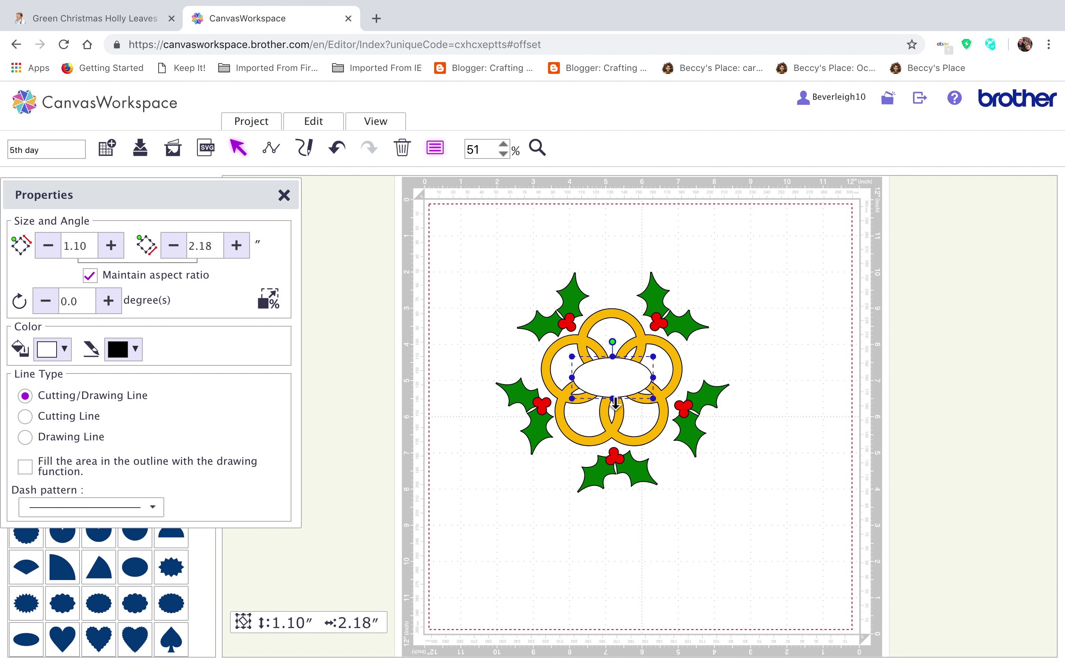
pyautogui.click(763, 439)
pyautogui.click(609, 382)
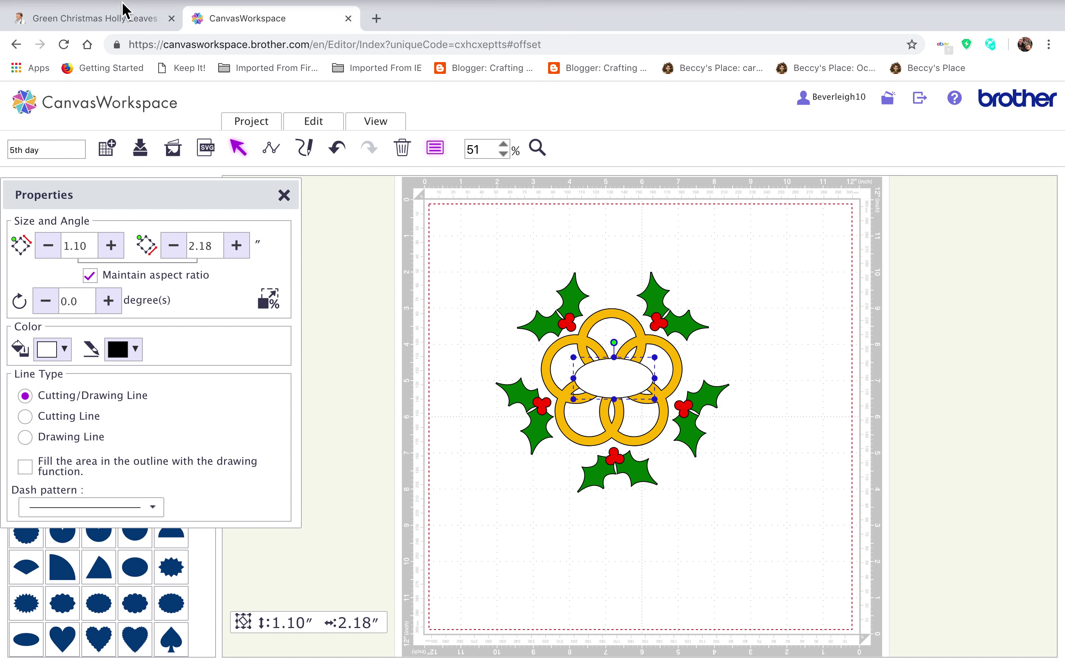
# Switch to the Brother ScanNCut Type Converter and enter the text "Merry Christmas".
pyautogui.click(43, 24)
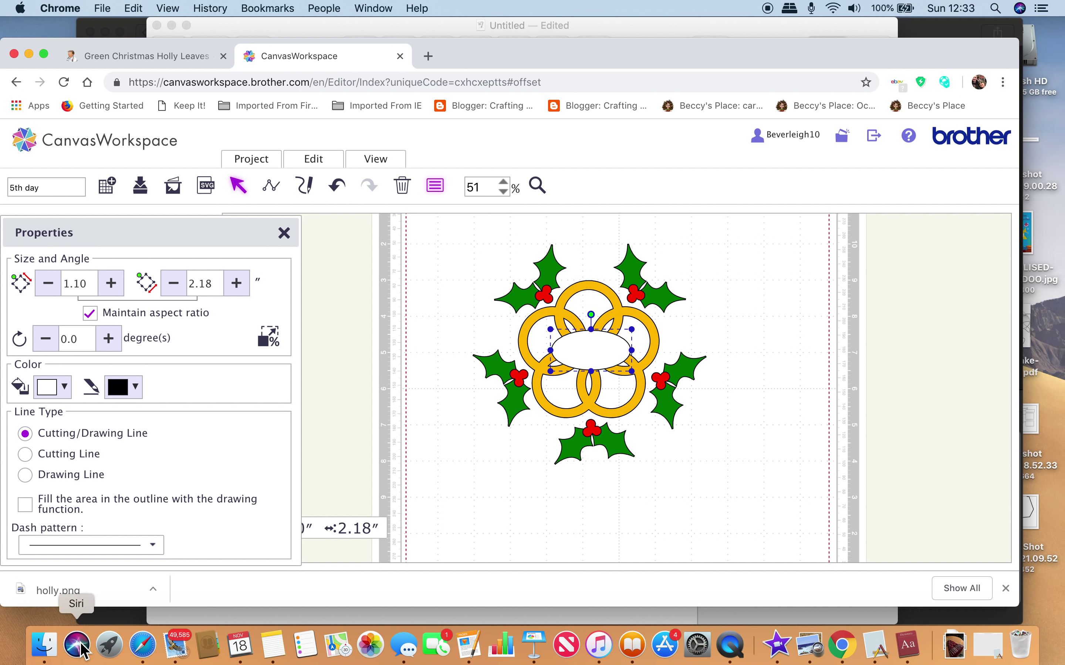
pyautogui.click(109, 646)
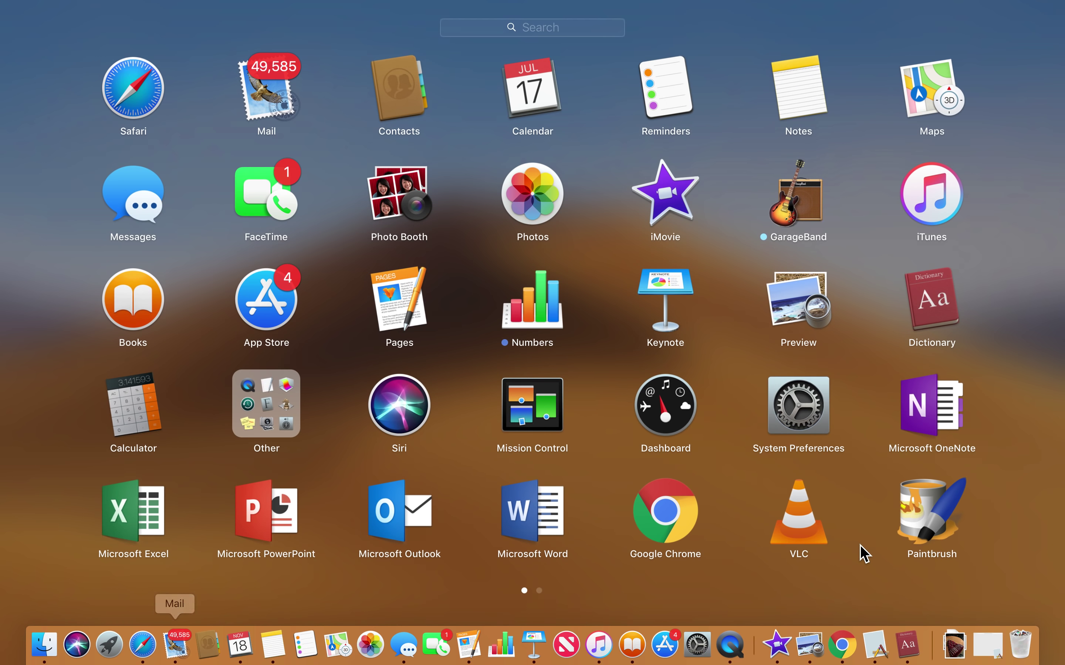
pyautogui.hscroll(5, 864, 554)
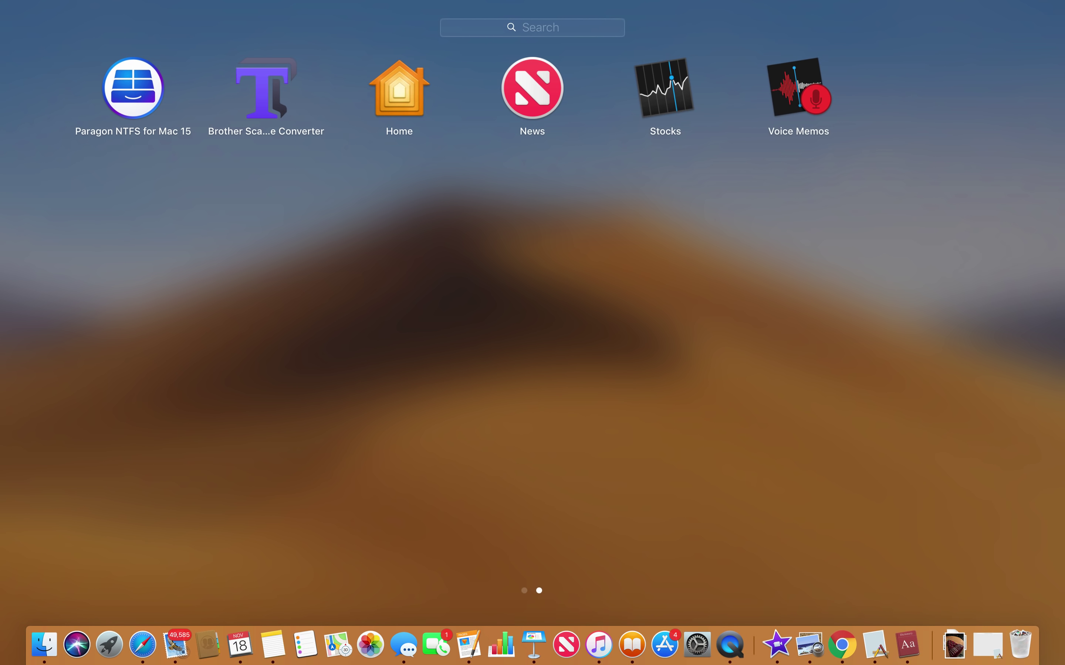
pyautogui.click(274, 99)
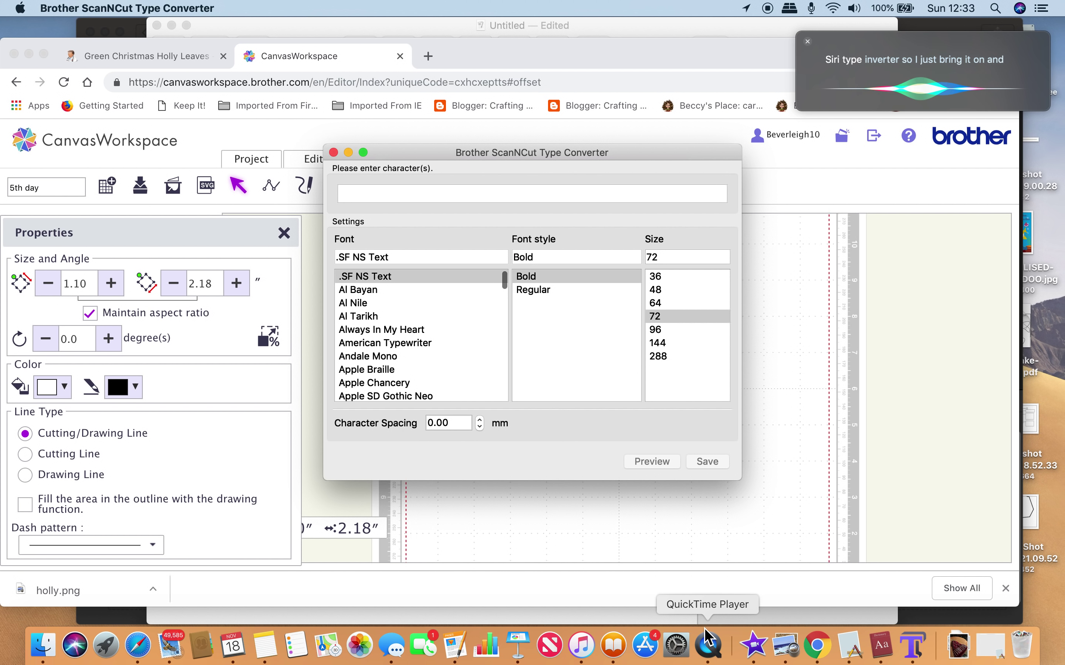
pyautogui.write('M')
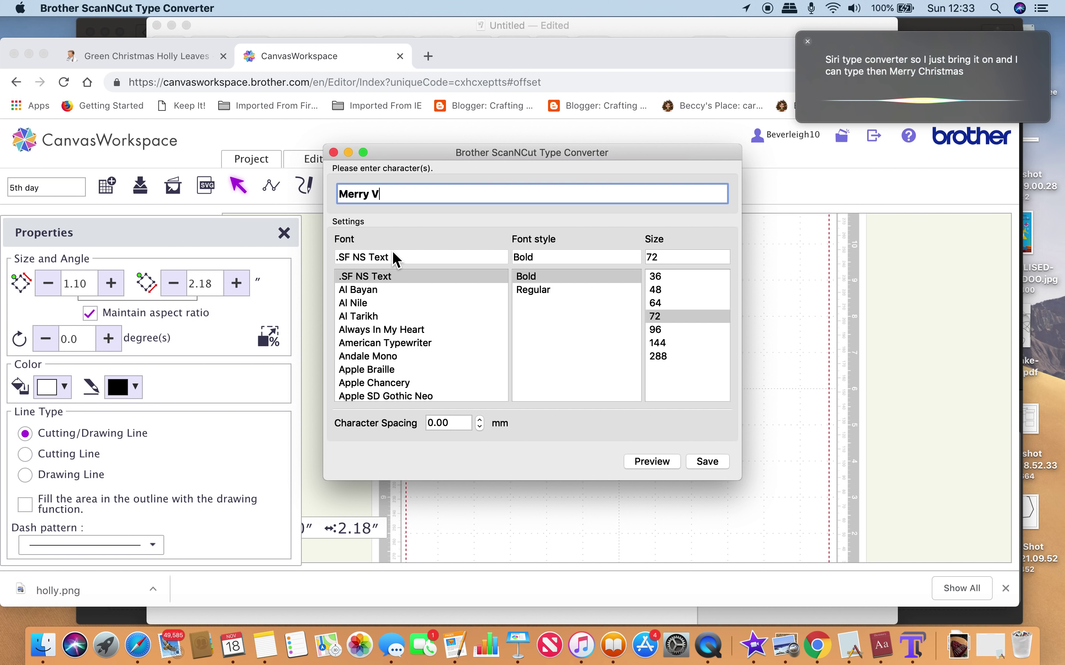
pyautogui.write('erry Christmas')
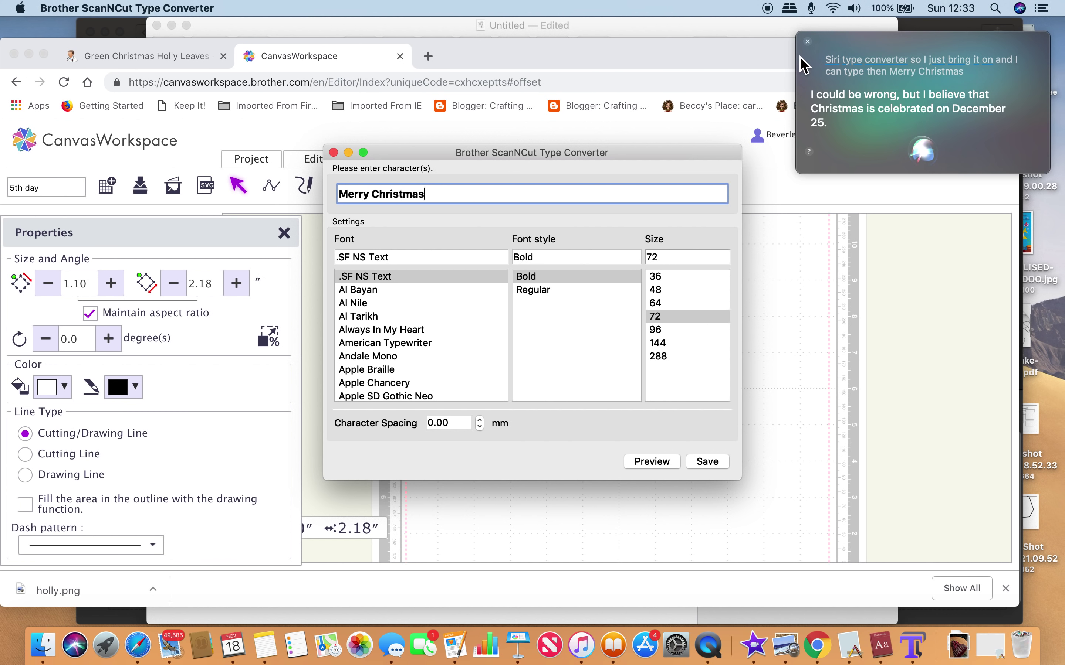
pyautogui.click(808, 42)
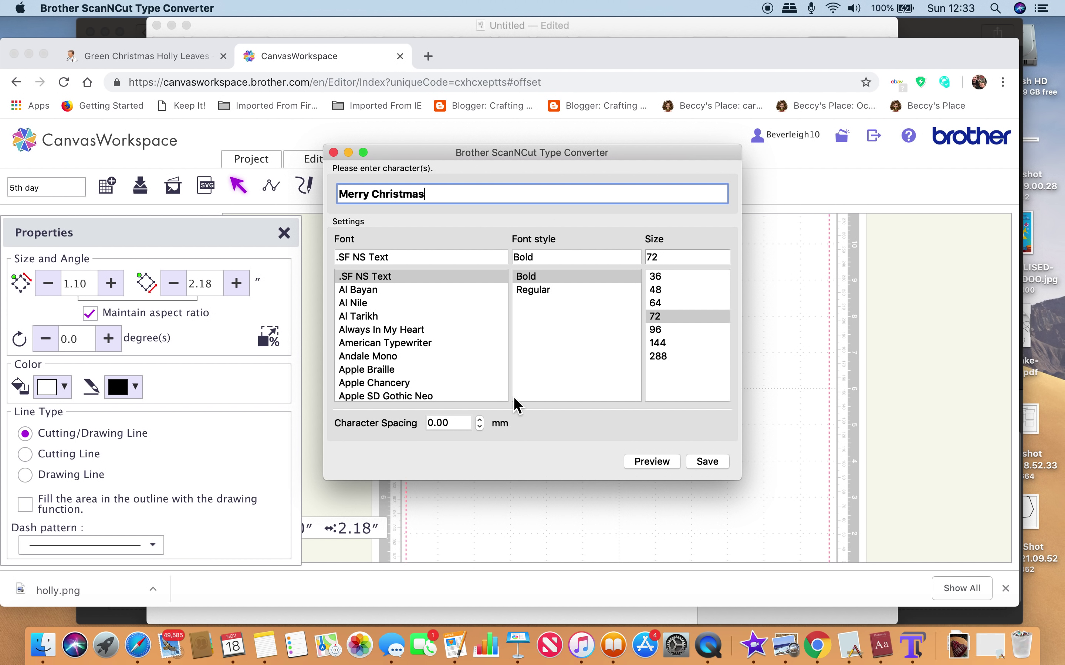
# Set the lettering's font to Better Together Demo and preview the whole phrase.
pyautogui.scroll(-10, 395, 336)
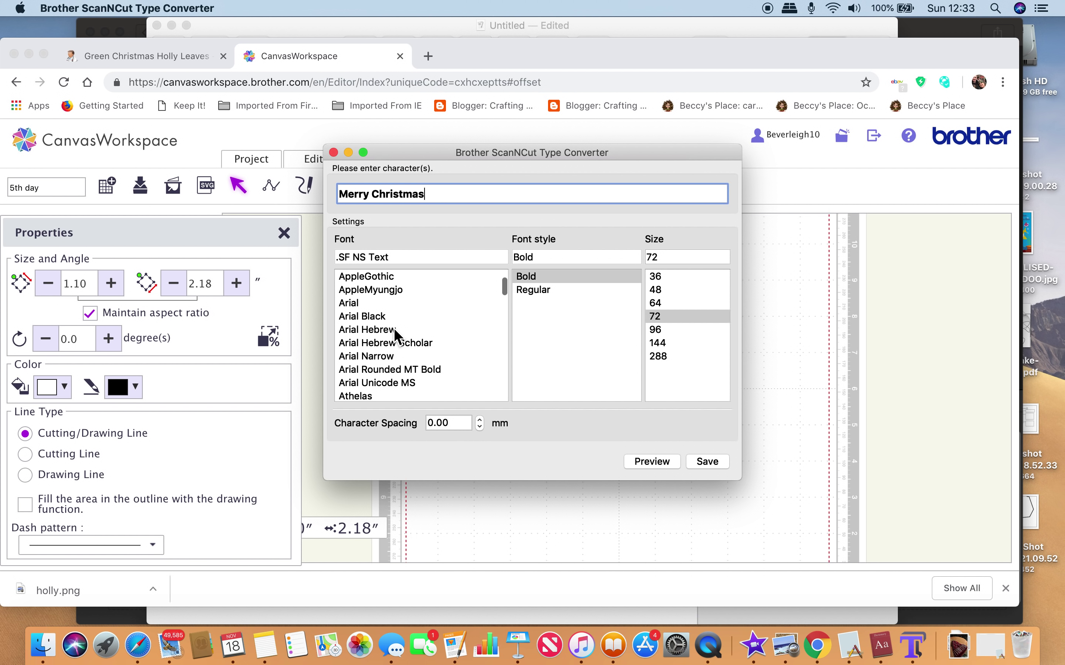
pyautogui.scroll(-5, 395, 337)
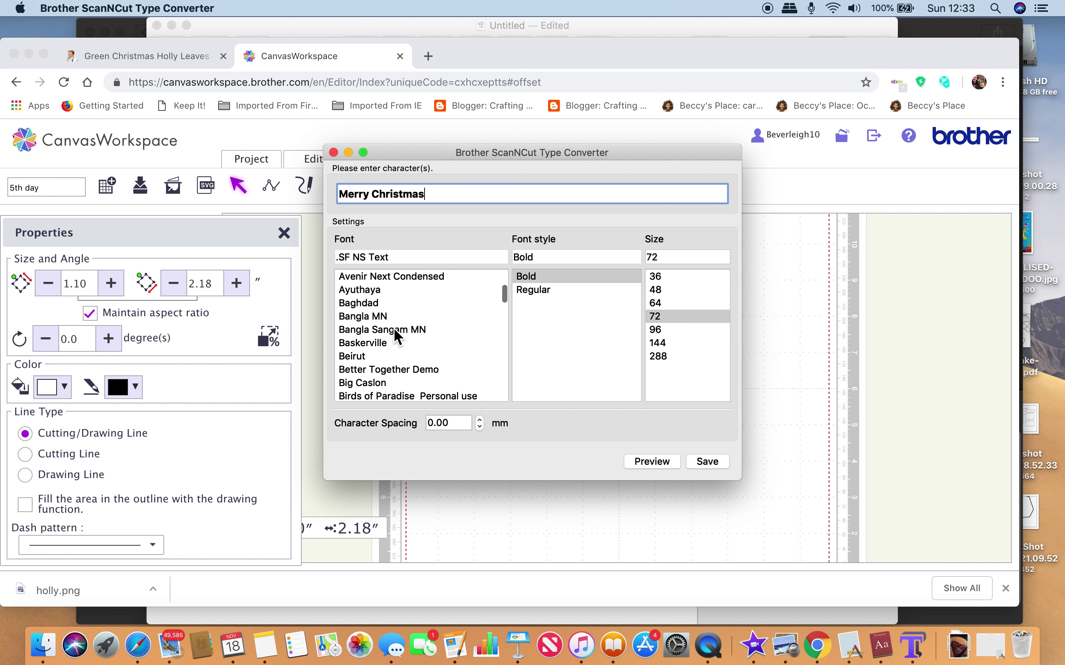
pyautogui.click(401, 370)
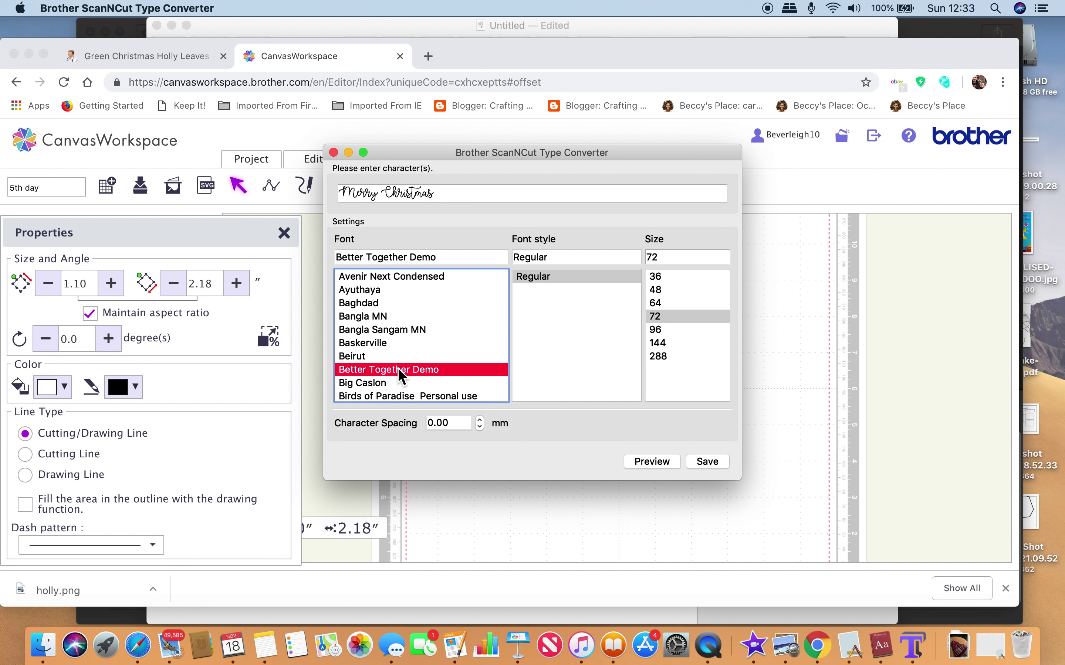
pyautogui.click(656, 462)
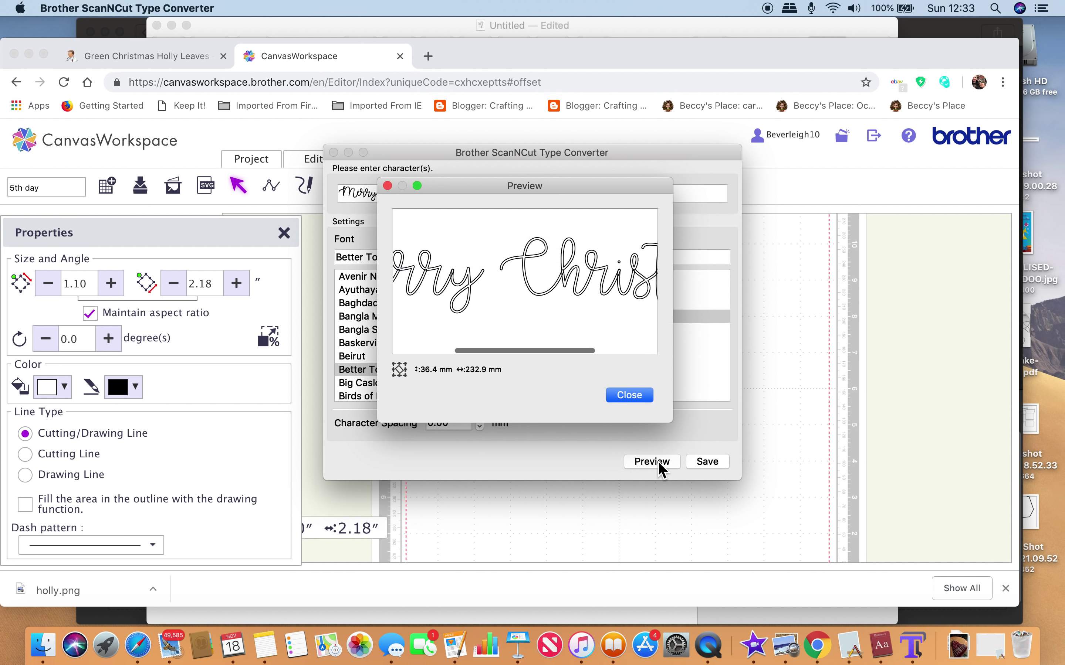
pyautogui.hscroll(-3, 535, 350)
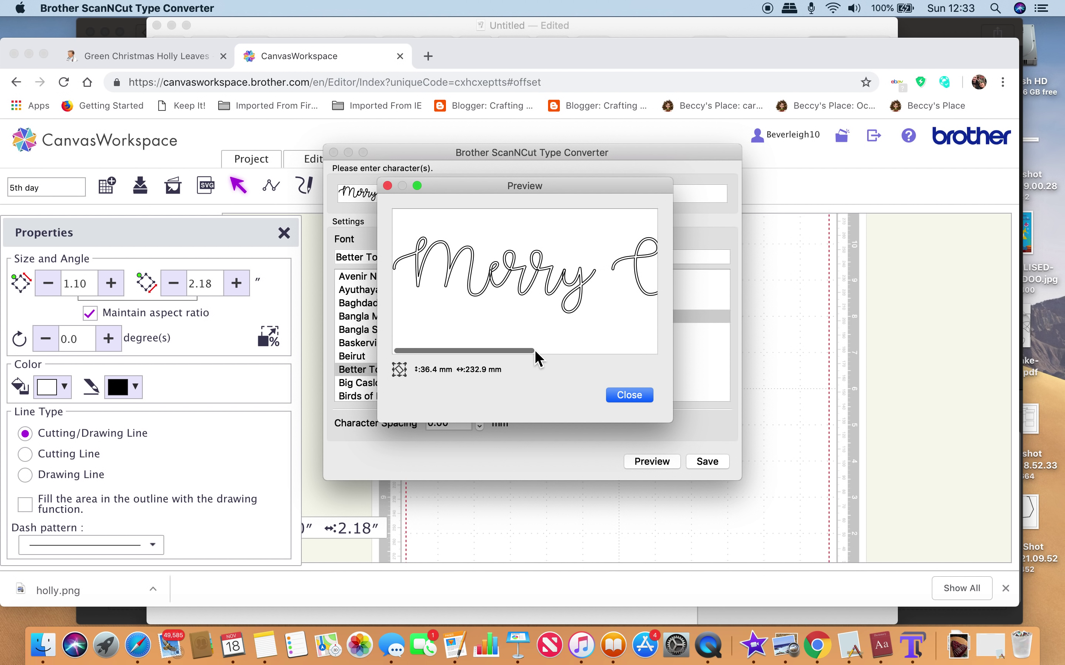
pyautogui.hscroll(6, 535, 349)
pyautogui.hscroll(-6, 535, 352)
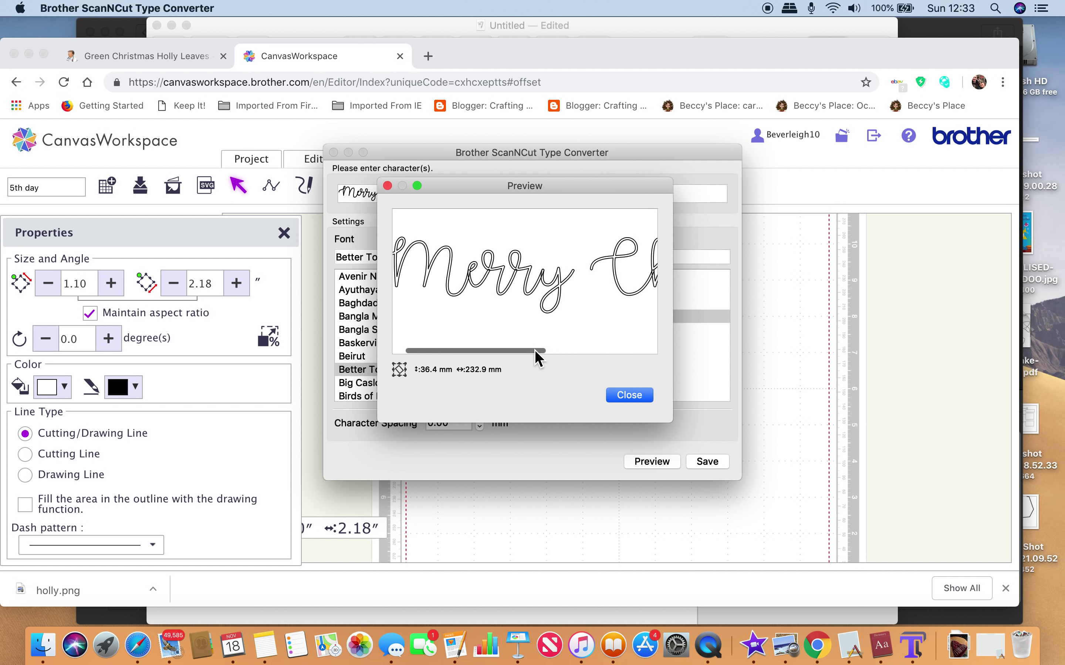
pyautogui.click(633, 398)
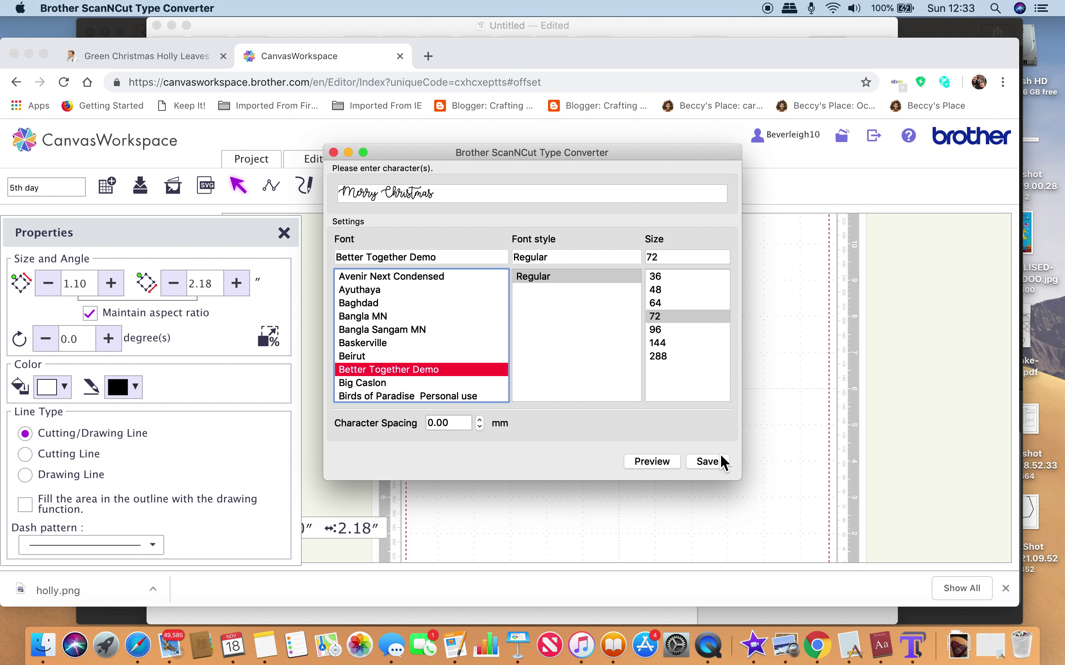
# Set the lettering size to 48, save it to the Desktop as "merry christmas", and minimize the converter.
pyautogui.click(655, 290)
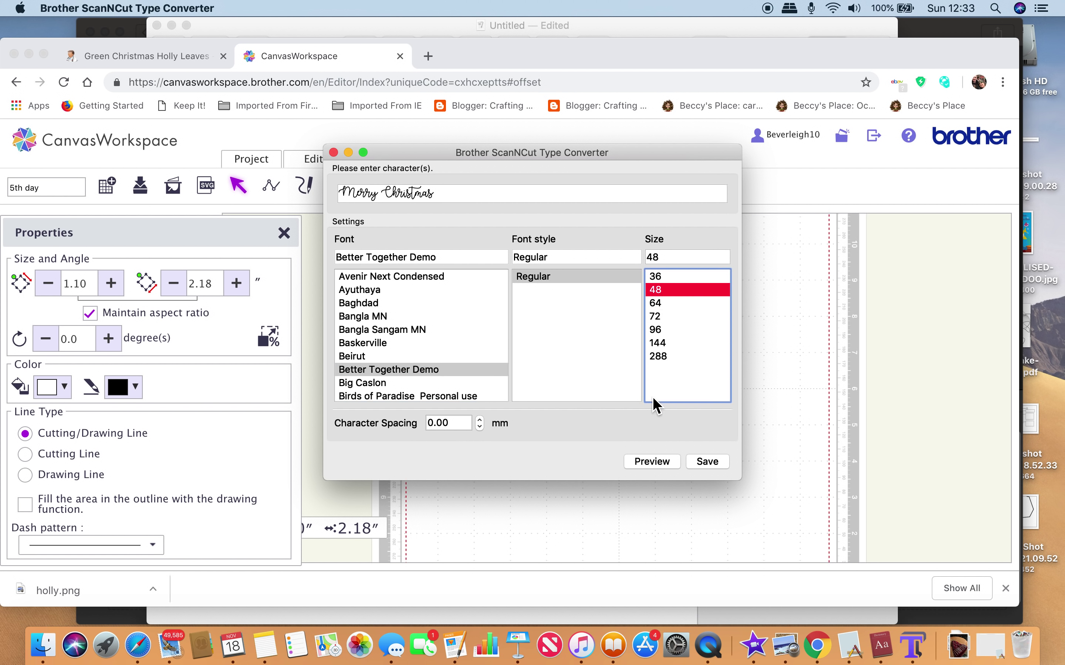
pyautogui.click(709, 471)
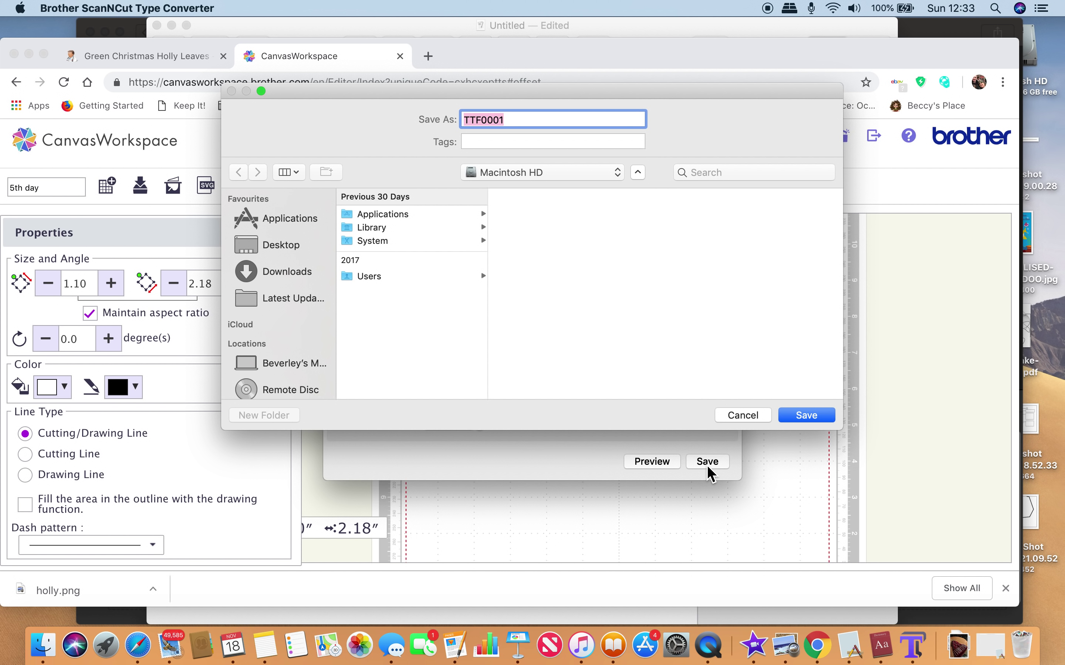
pyautogui.write('me')
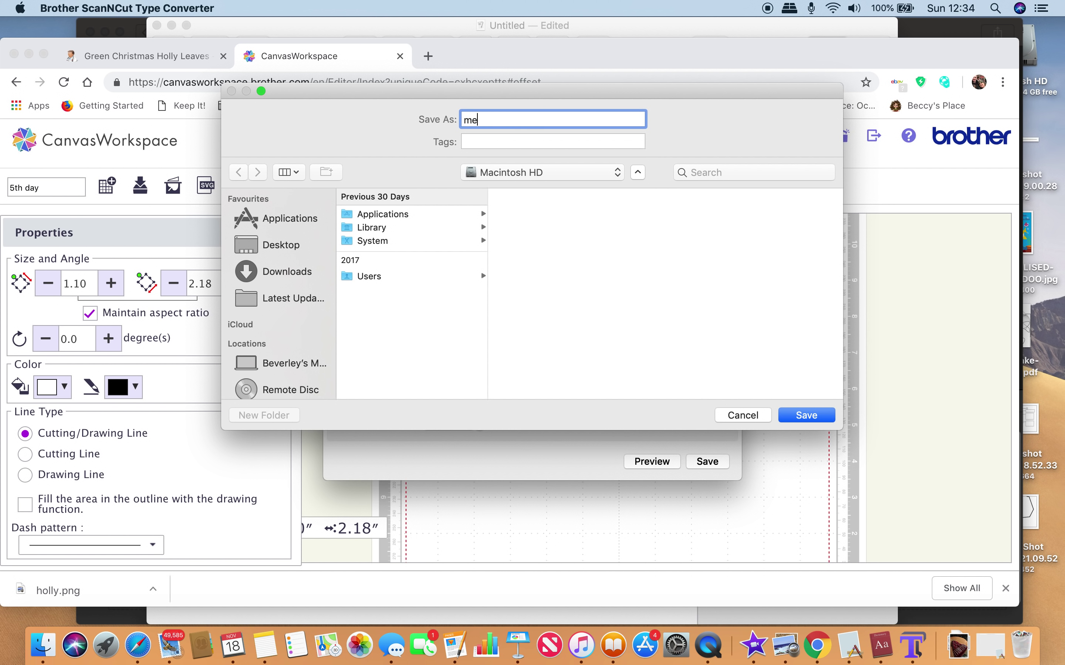
pyautogui.write('rry christmas')
pyautogui.click(282, 245)
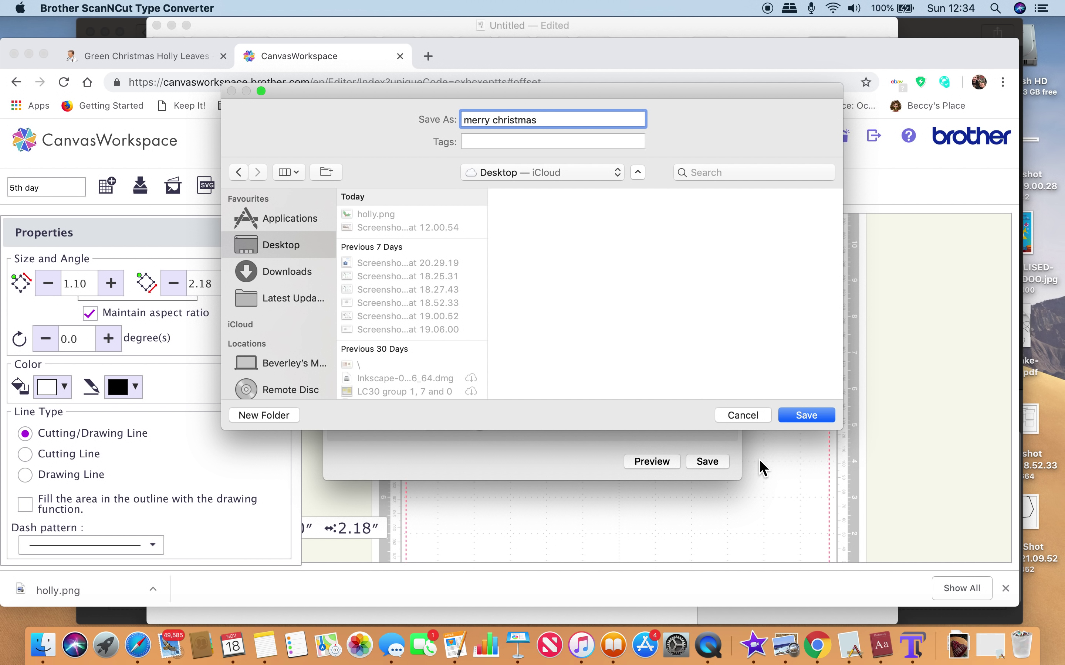
pyautogui.click(822, 418)
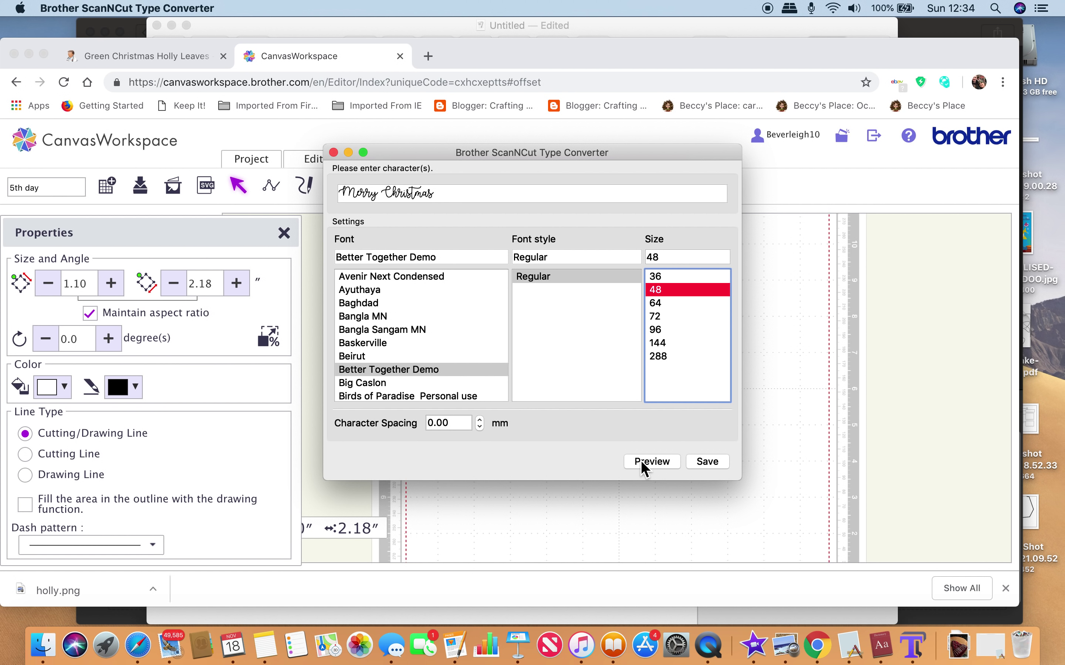
pyautogui.click(348, 152)
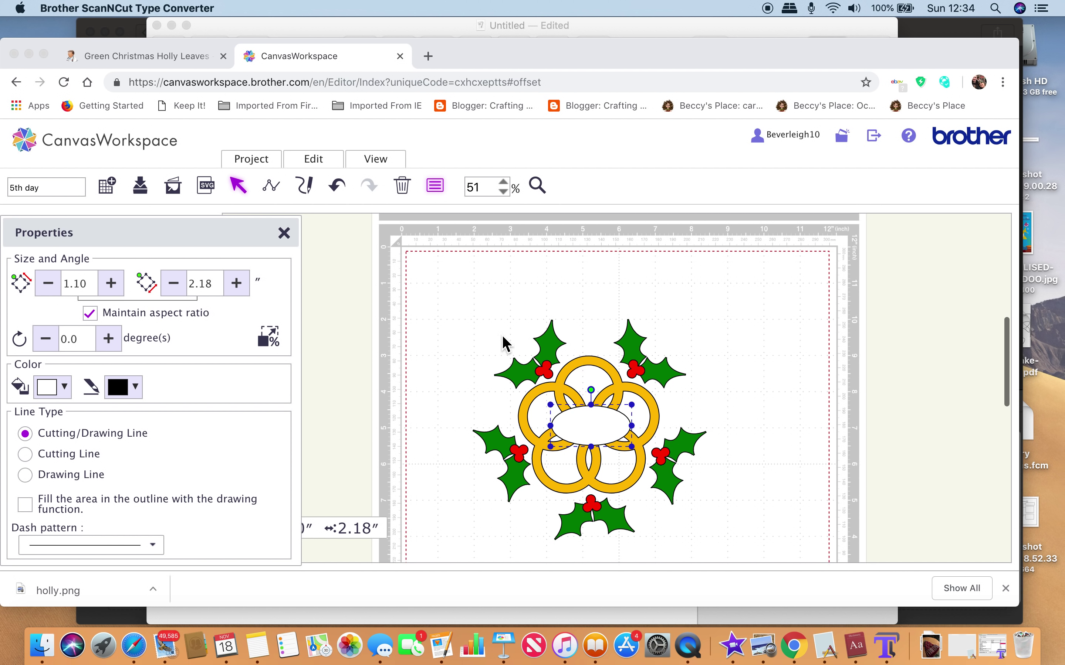
# Switch back to CanvasWorkspace in full screen and move the wreath and white oval together to the lower part of the mat.
pyautogui.click(737, 576)
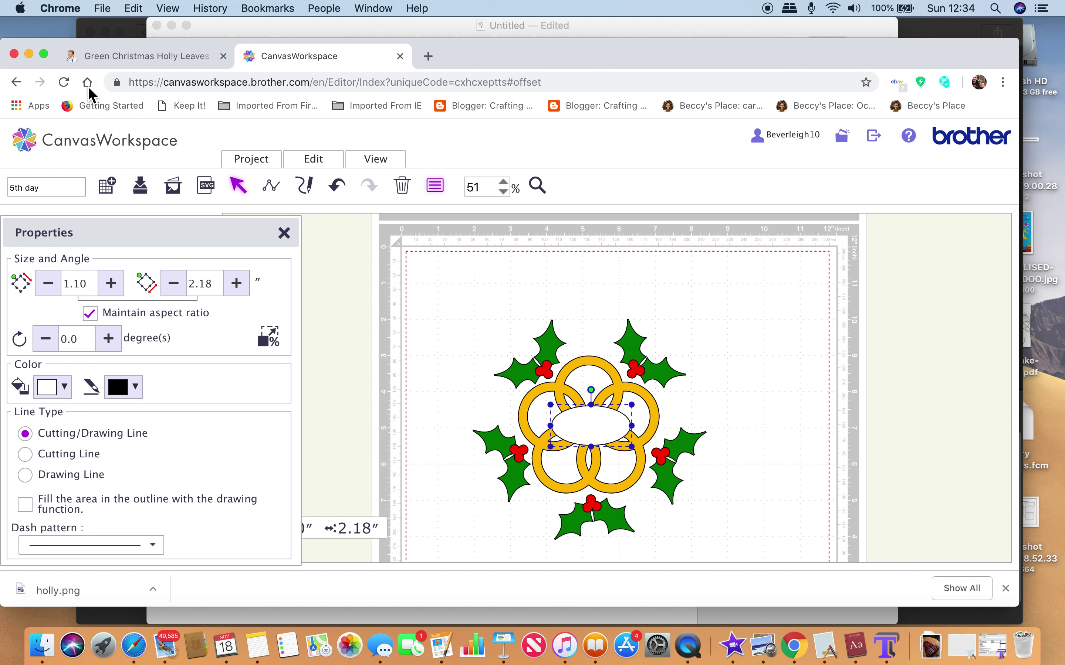
pyautogui.click(44, 54)
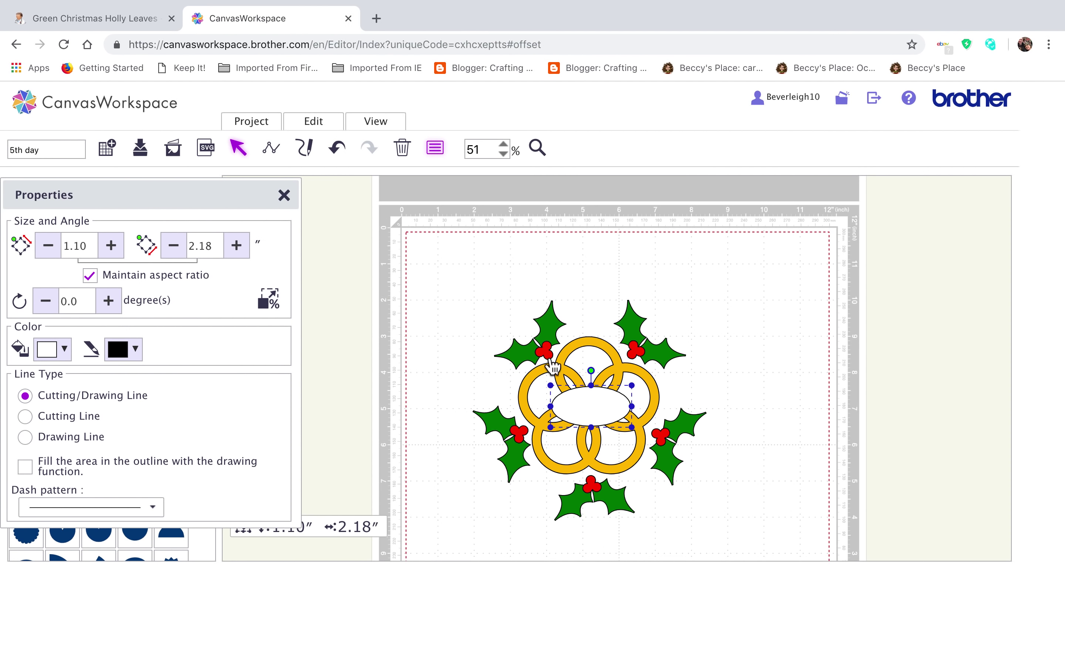
pyautogui.click(514, 337)
pyautogui.moveTo(634, 445); pyautogui.dragTo(724, 552)
pyautogui.moveTo(641, 466); pyautogui.dragTo(677, 585)
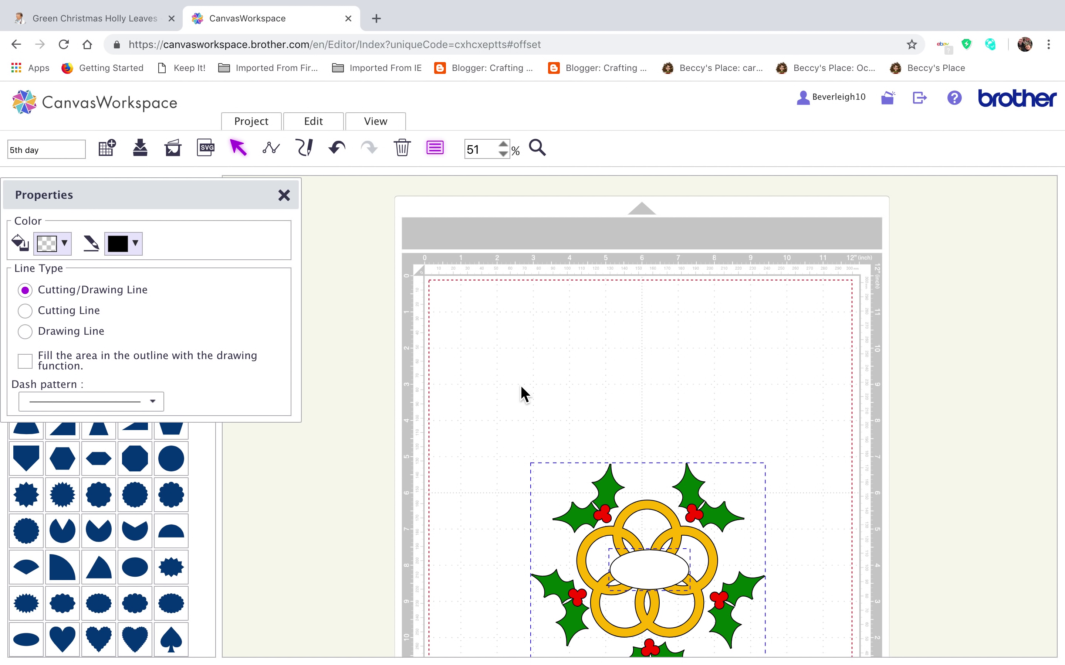
pyautogui.click(512, 363)
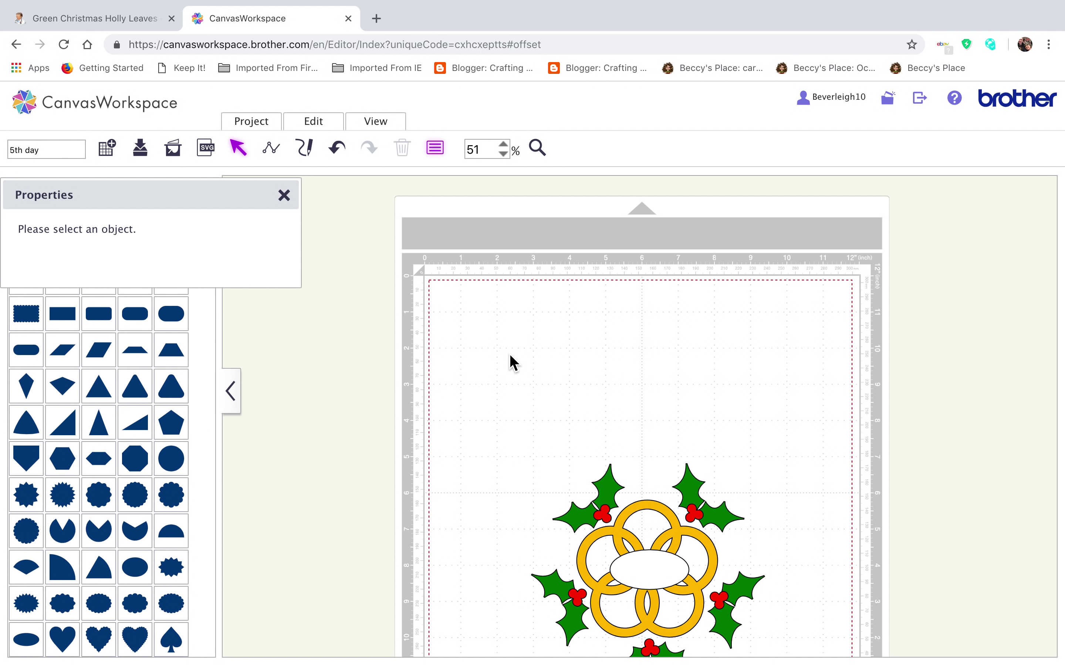
# Import the file merry christmas.fcm from the Desktop onto the mat.
pyautogui.click(208, 155)
pyautogui.click(400, 343)
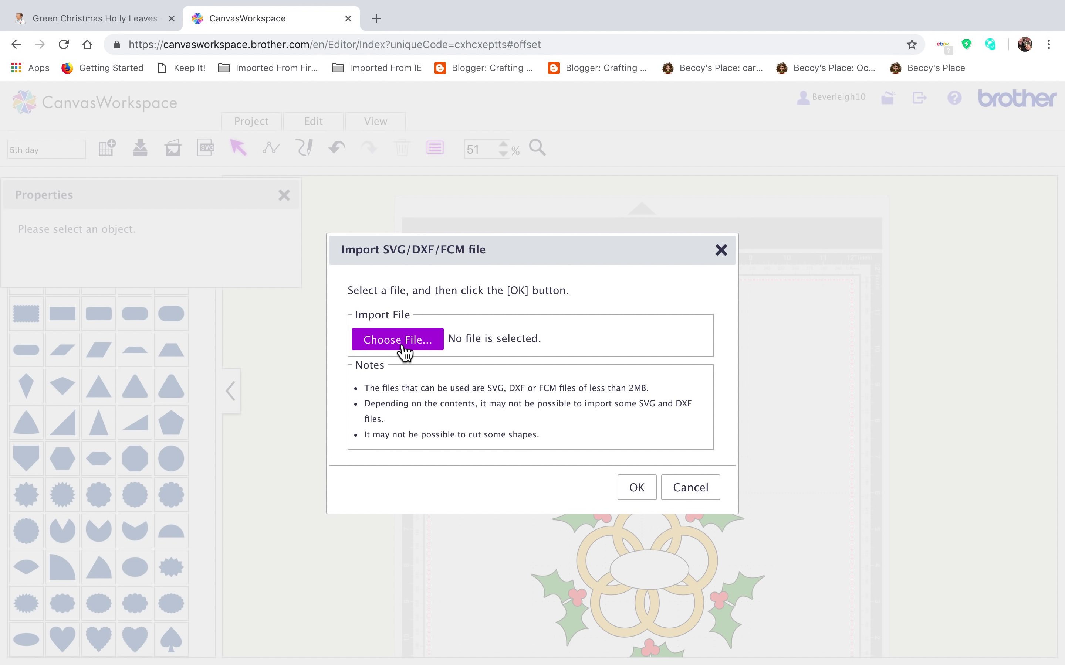
pyautogui.click(93, 117)
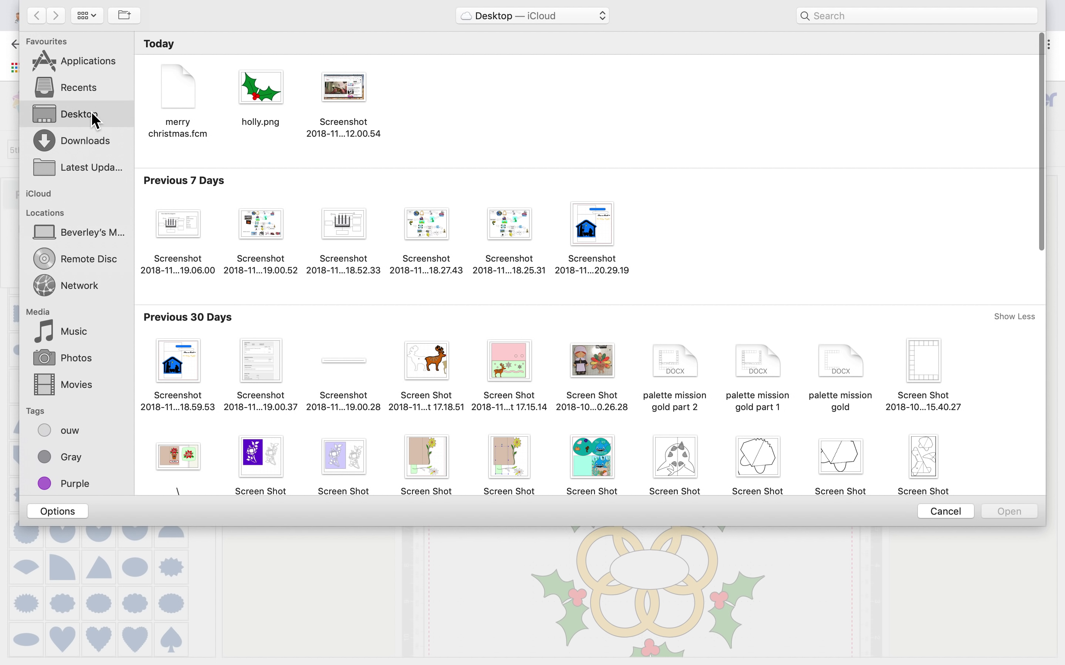
pyautogui.click(167, 102)
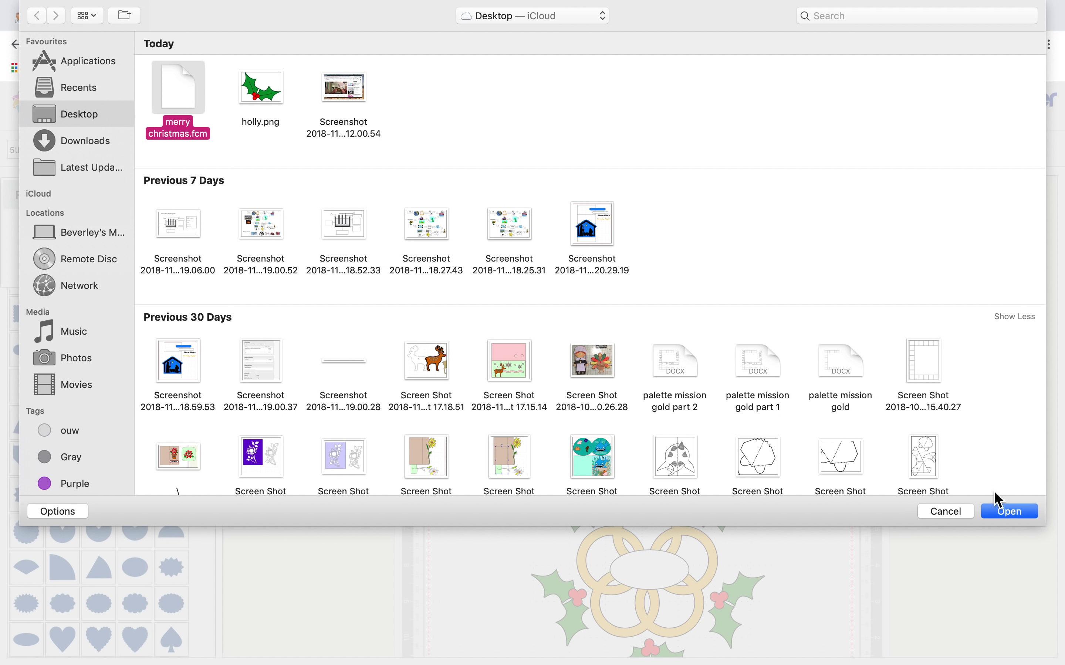
pyautogui.click(1020, 513)
pyautogui.click(634, 488)
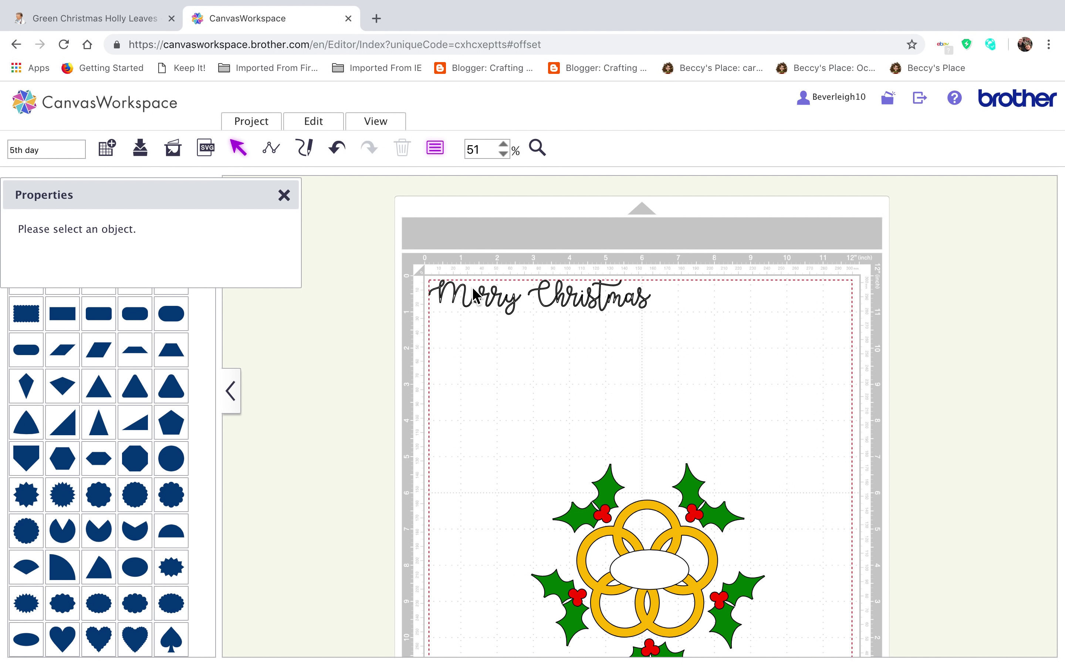
# Move the whole "Merry Christmas" lettering from the mat's upper-left corner into the empty area above the wreath.
pyautogui.moveTo(413, 260); pyautogui.dragTo(675, 337)
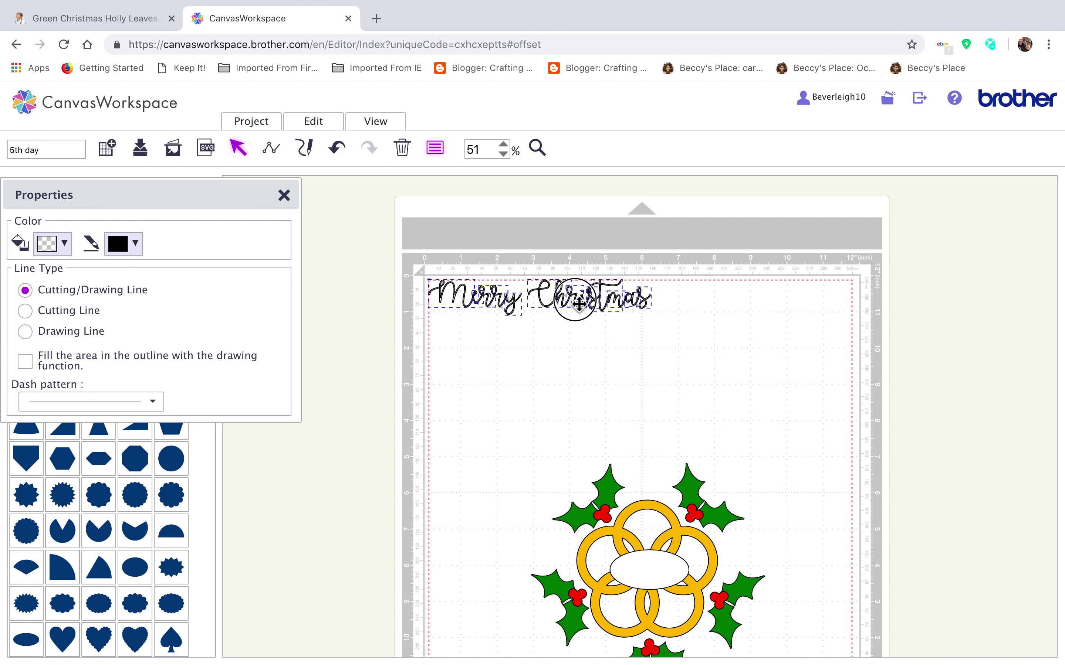
pyautogui.moveTo(578, 303); pyautogui.dragTo(638, 355)
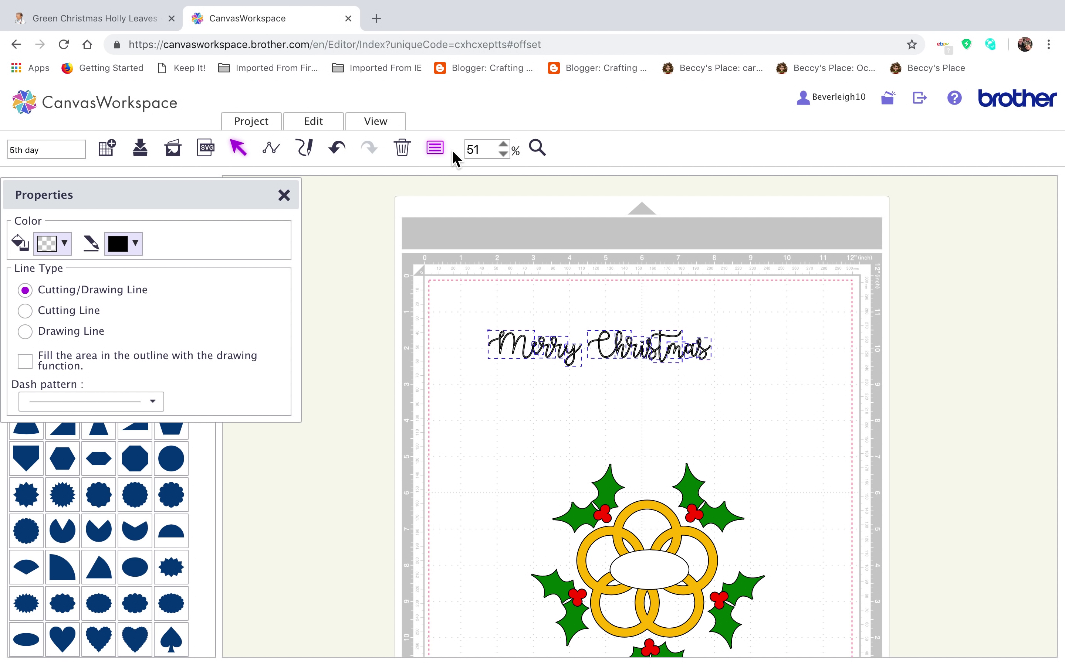
pyautogui.click(509, 147)
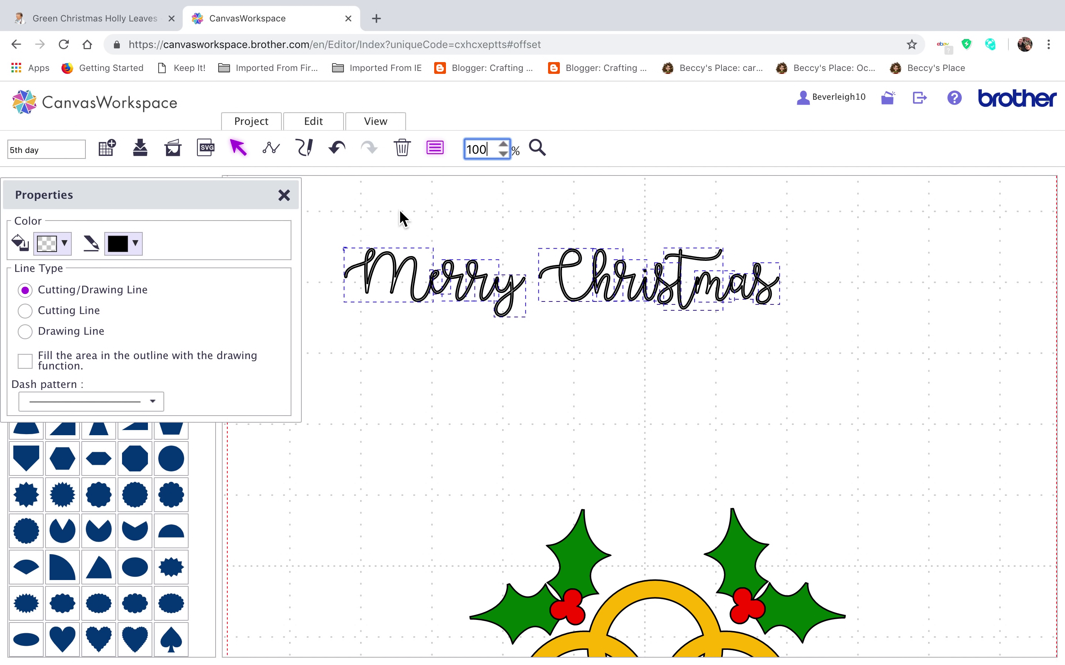
# Fill all the "Merry Christmas" letters with light orange, then deselect them.
pyautogui.click(434, 152)
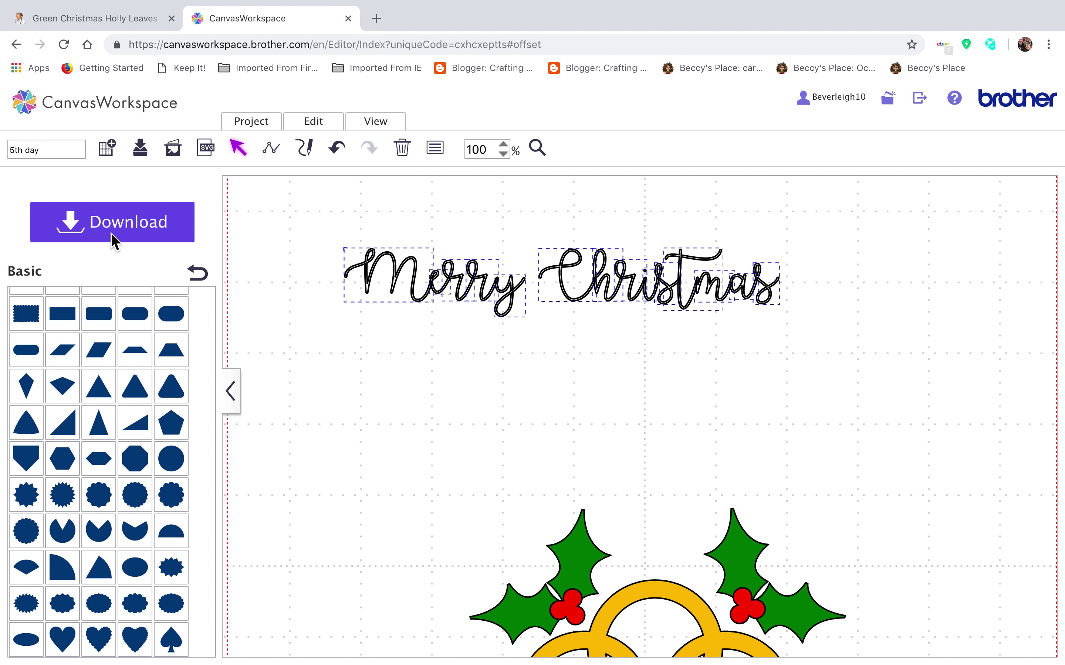
pyautogui.click(436, 149)
pyautogui.click(62, 245)
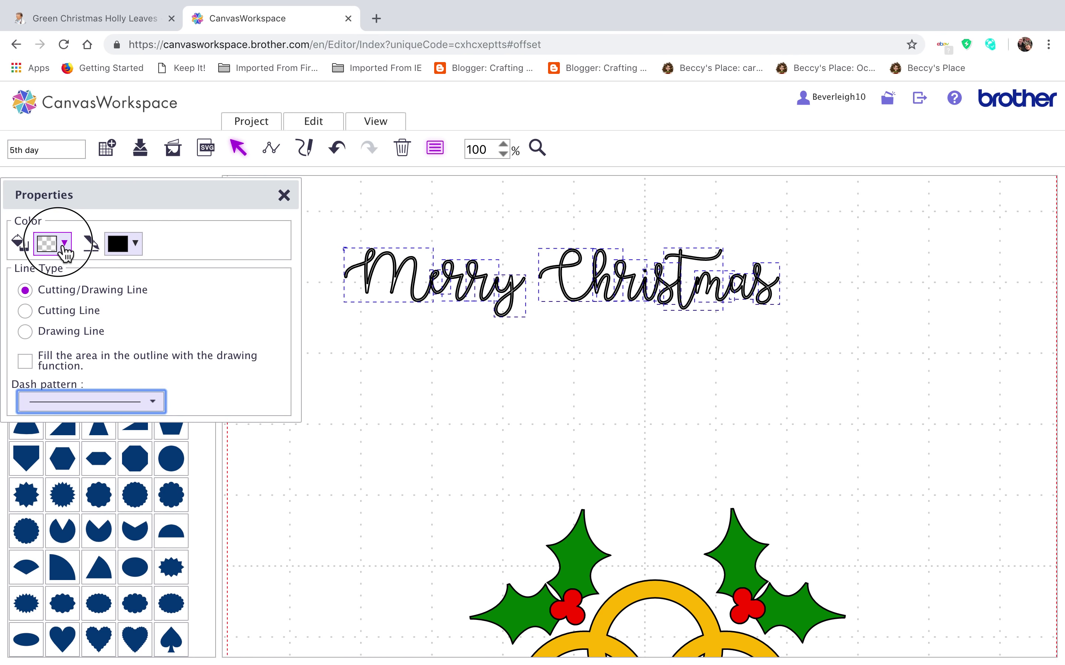
pyautogui.click(94, 299)
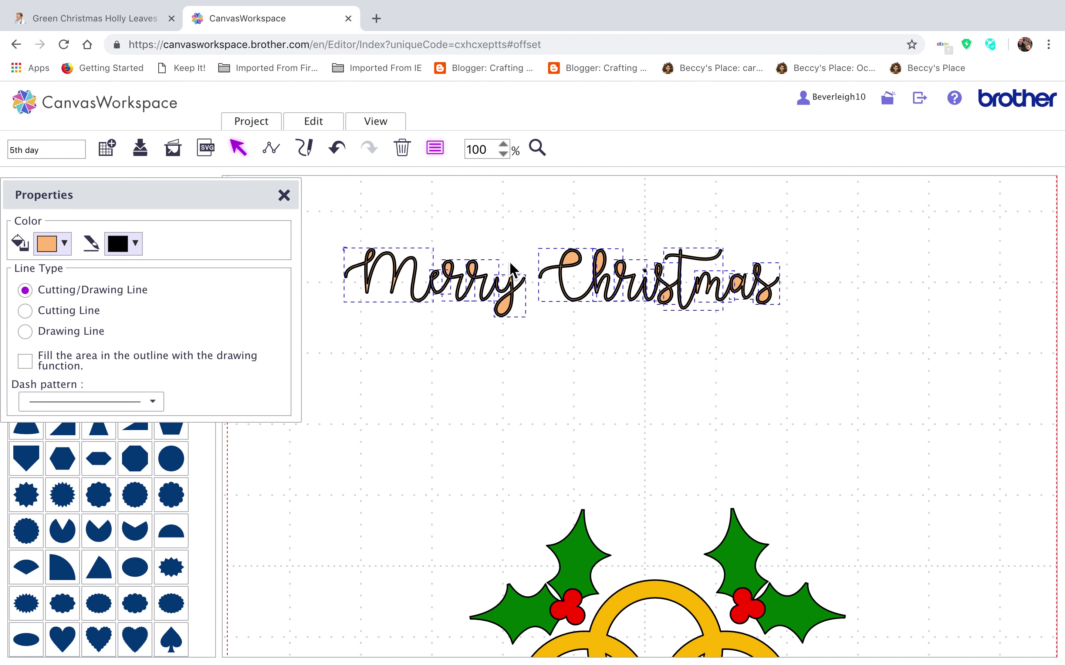
pyautogui.click(396, 389)
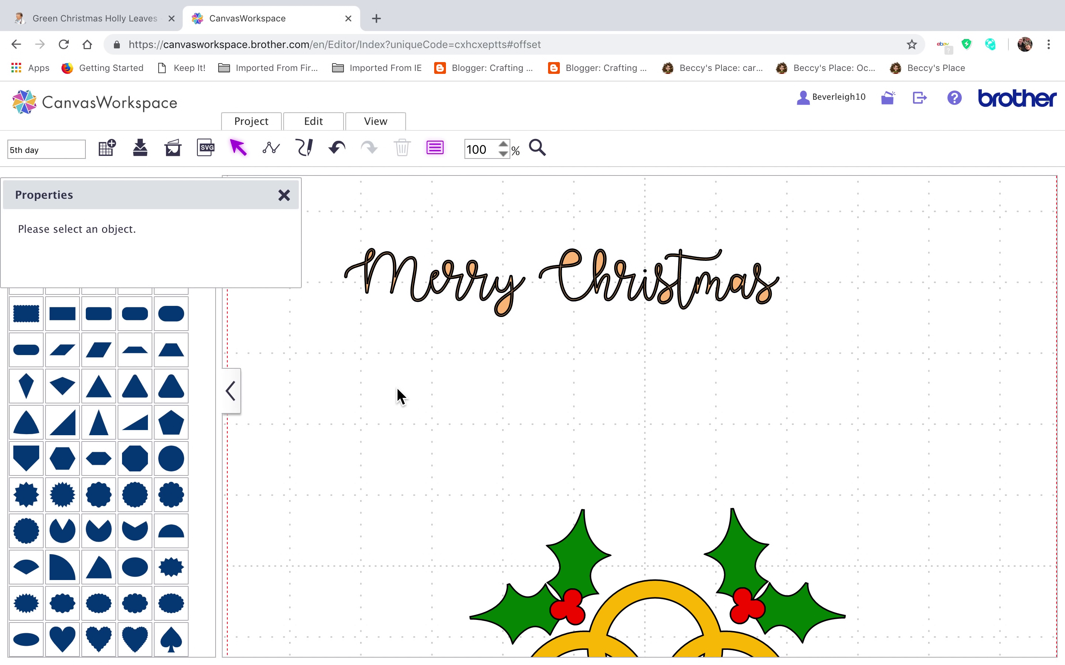
# Process the overlaps within the letters M and e of "Merry" one at a time, clearing the fill from their inner loops.
pyautogui.click(397, 290)
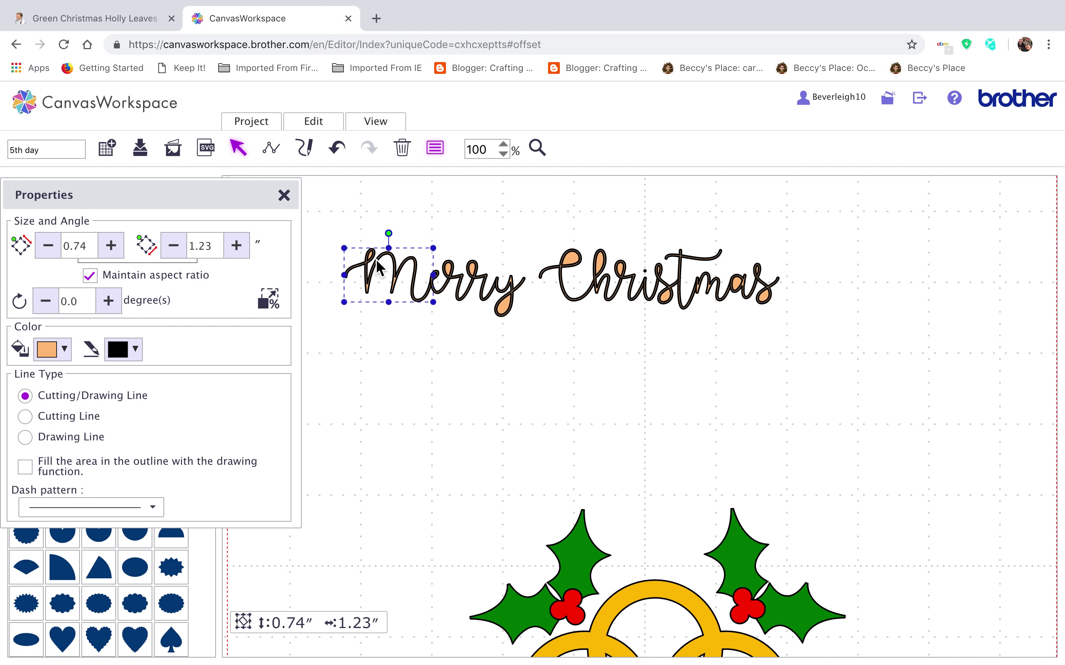
pyautogui.click(331, 125)
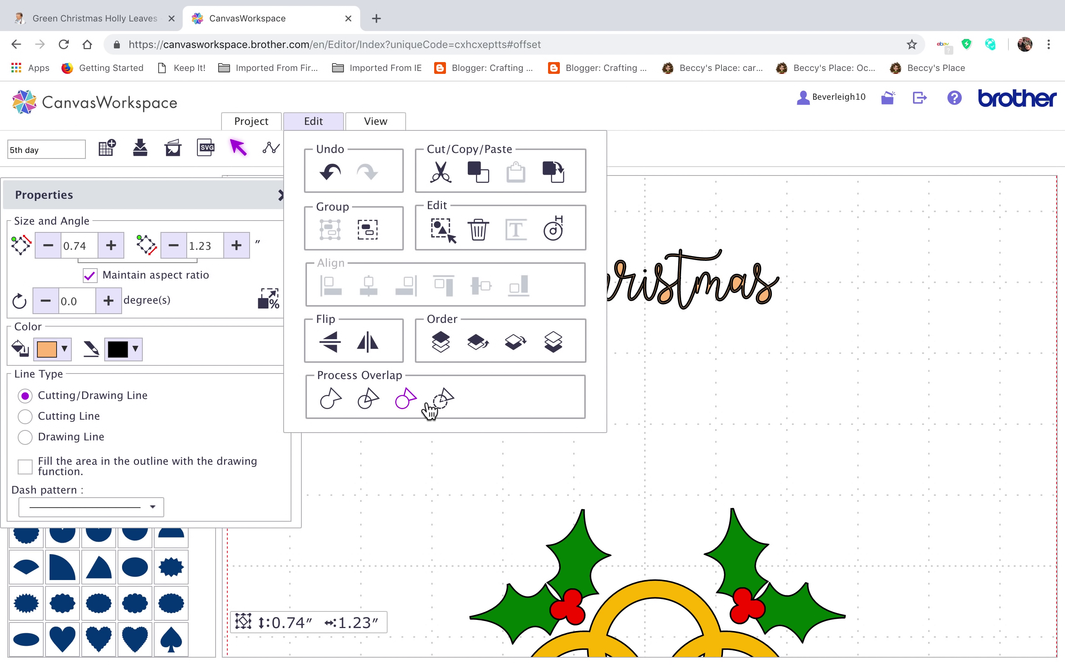
pyautogui.click(445, 402)
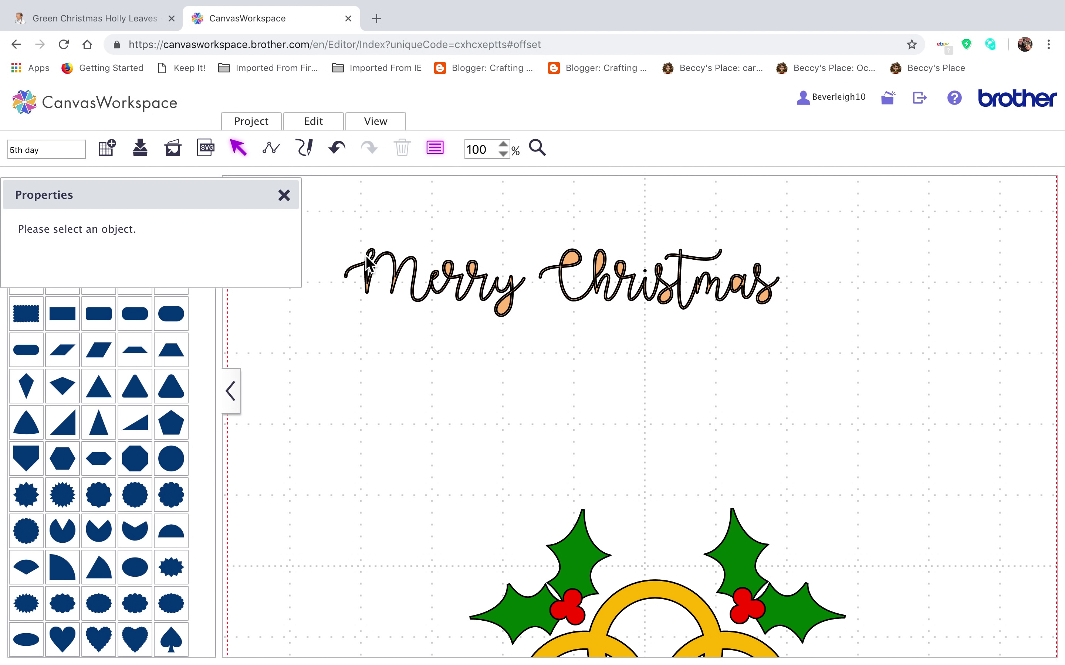
pyautogui.click(444, 297)
pyautogui.click(314, 122)
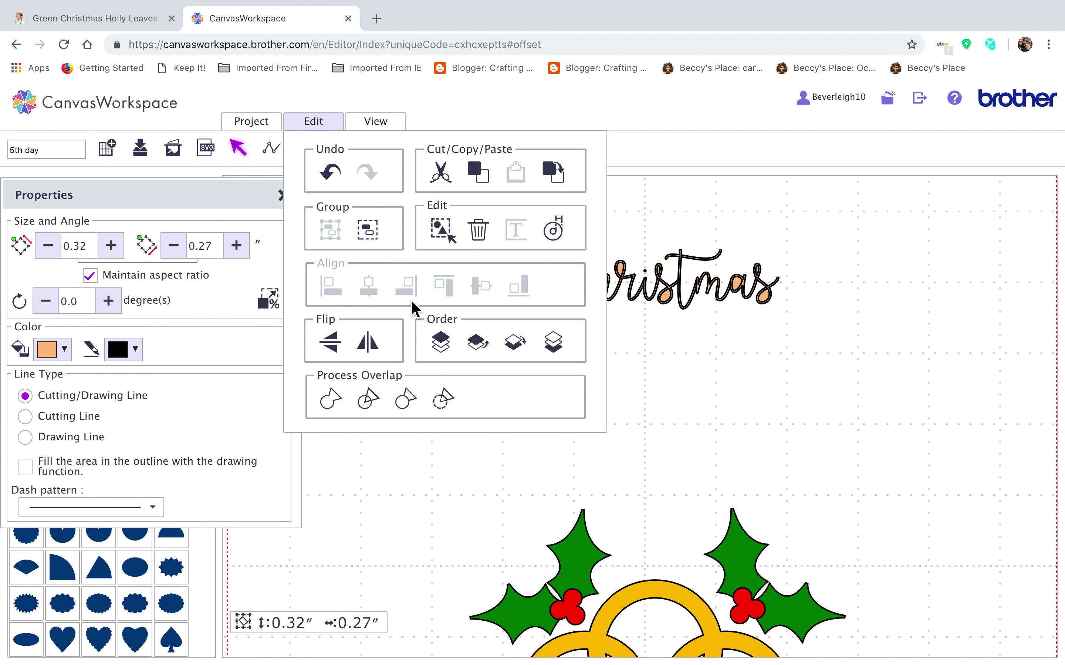
pyautogui.click(446, 402)
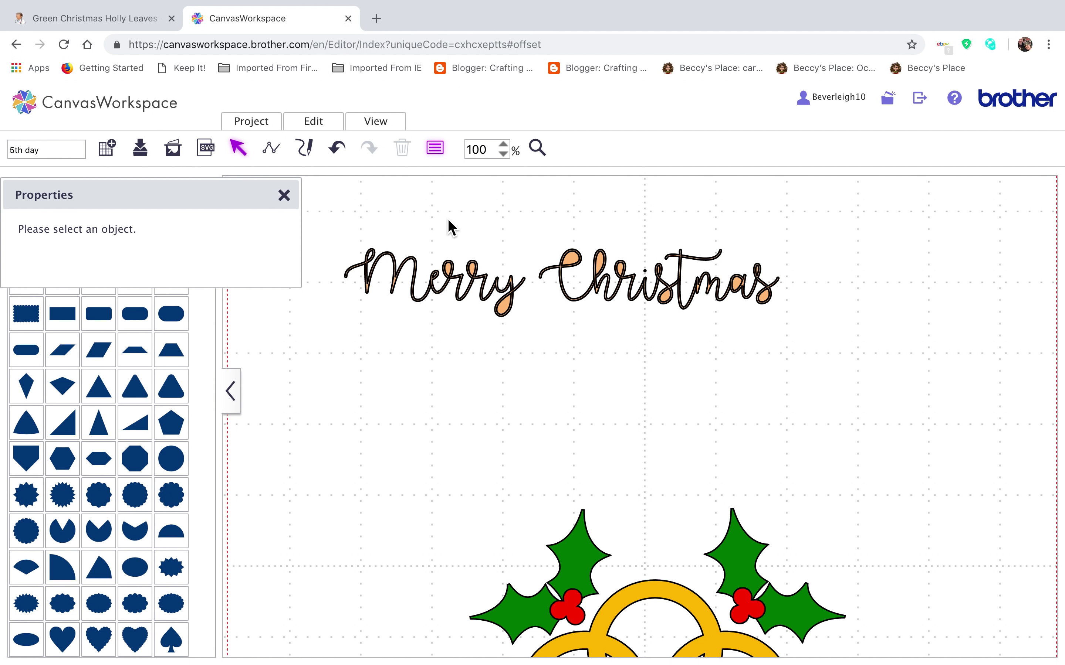
# Process the overlaps within both r's and the y of "Merry" separately, clearing the fill from their inner loops.
pyautogui.click(462, 303)
pyautogui.click(326, 128)
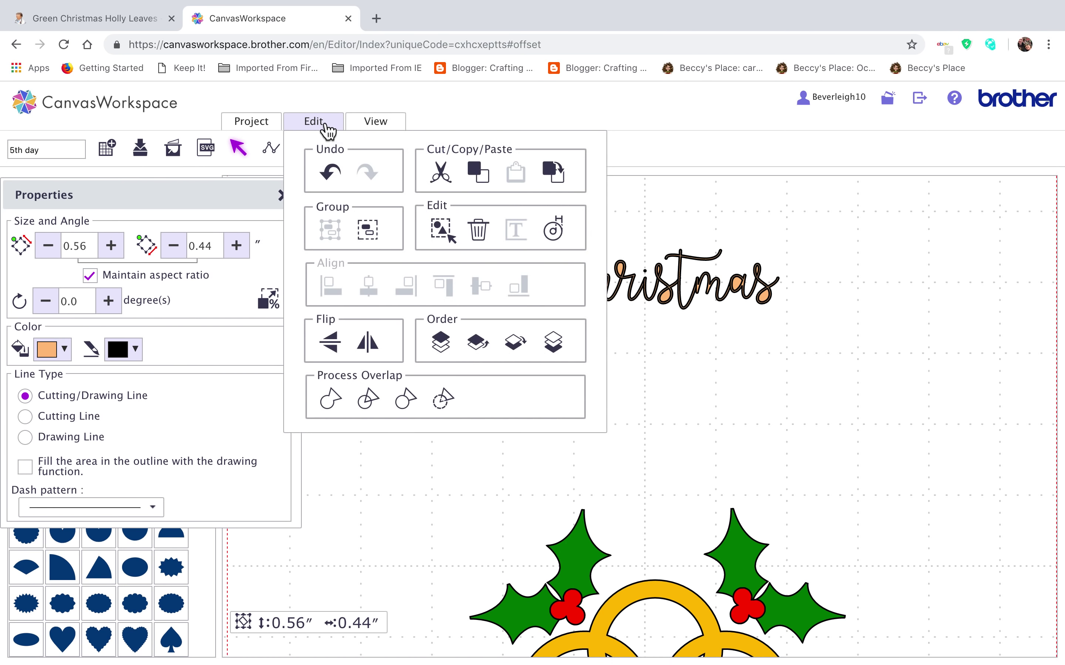
pyautogui.click(442, 402)
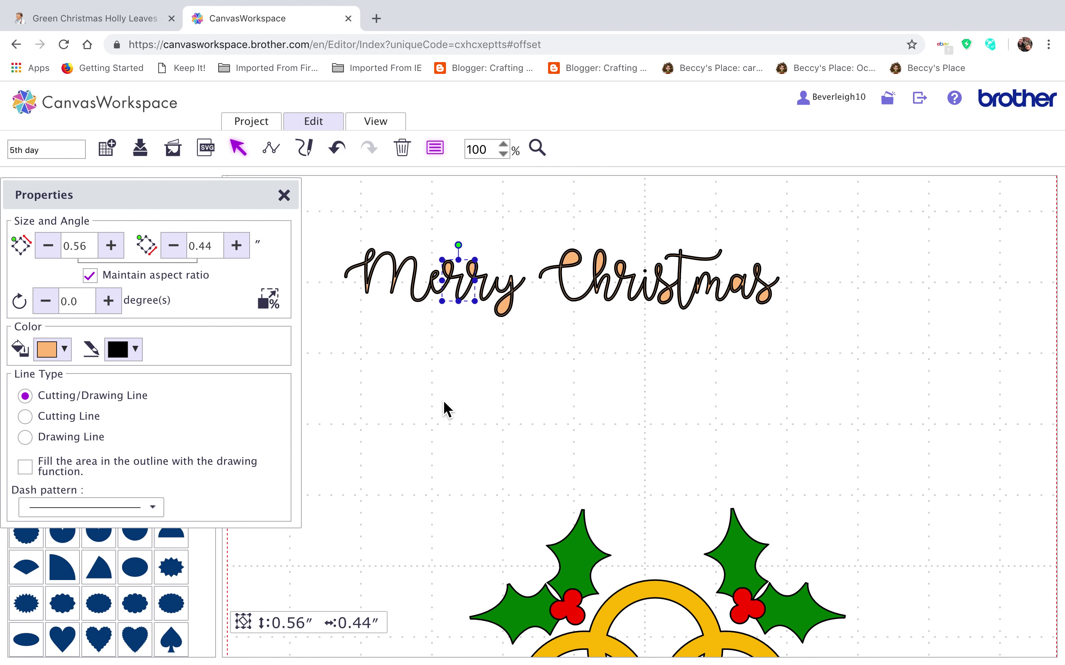
pyautogui.click(486, 298)
pyautogui.click(325, 128)
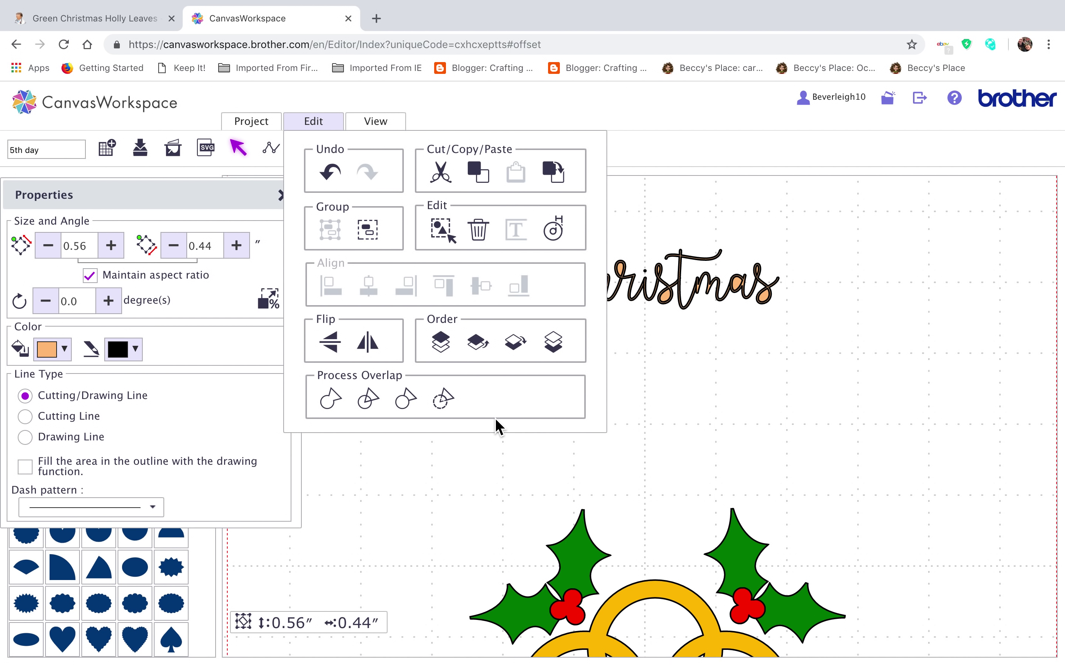
pyautogui.click(442, 400)
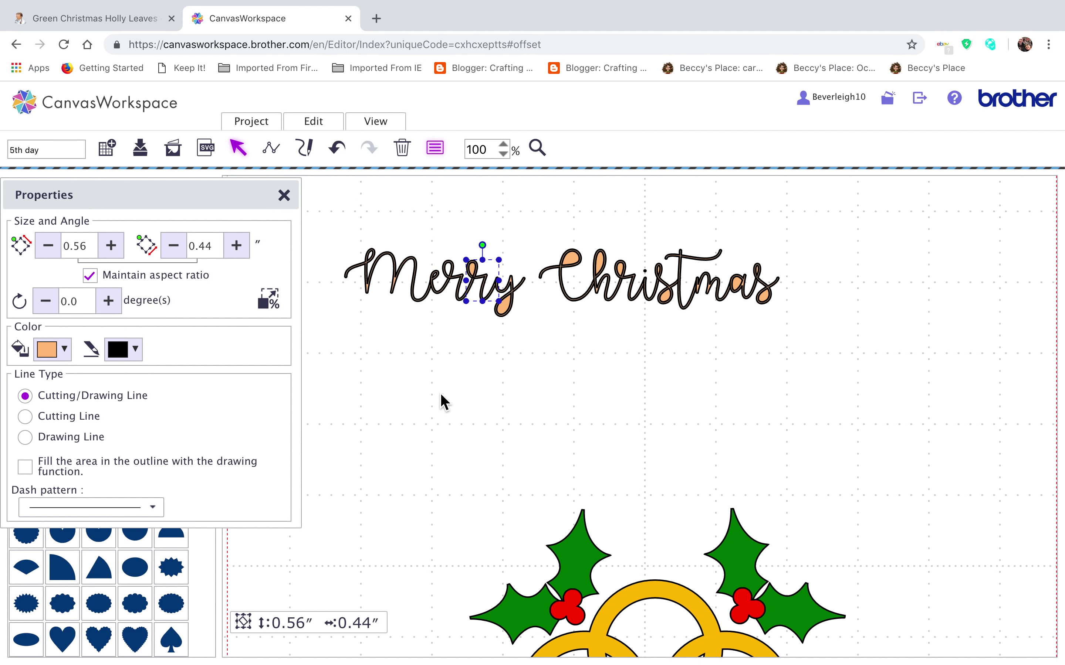
pyautogui.click(513, 313)
pyautogui.click(336, 134)
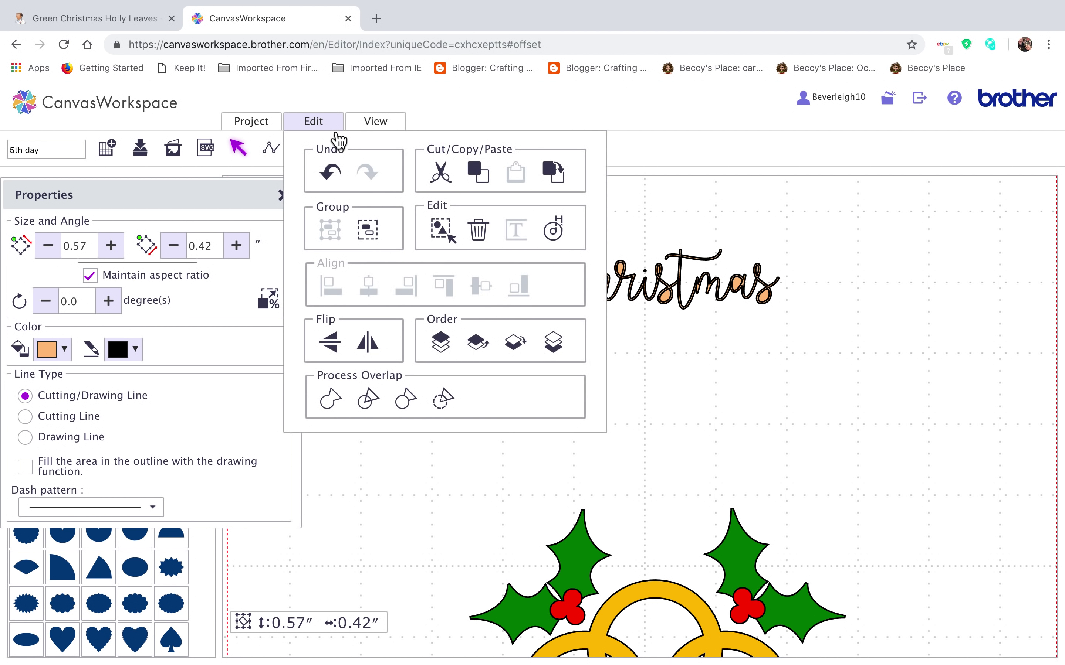
pyautogui.click(443, 401)
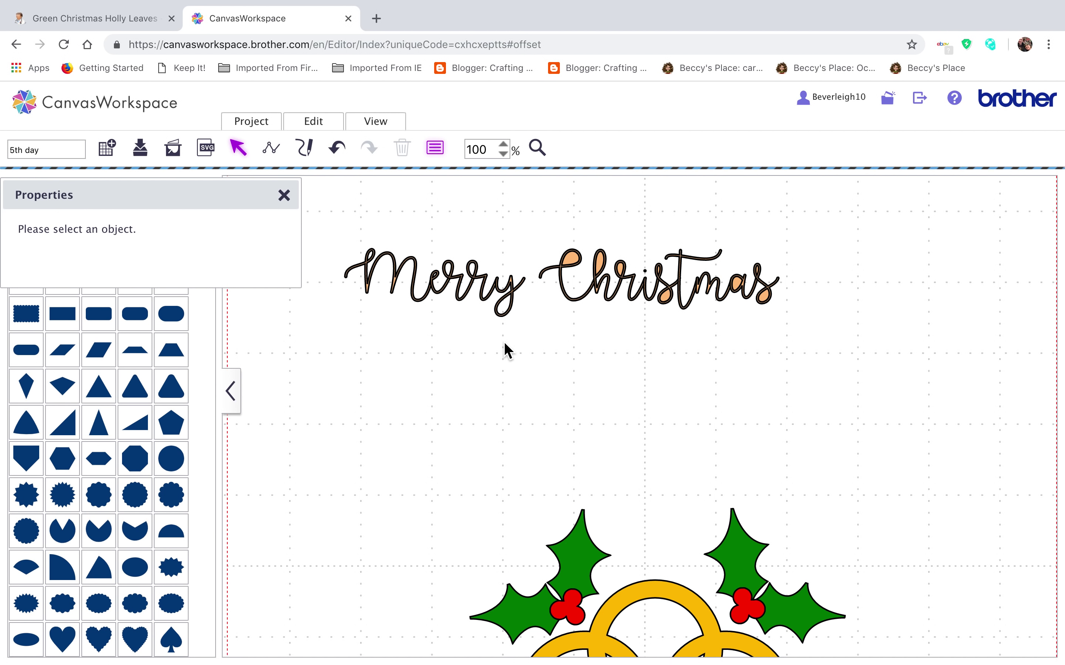
# Process the overlaps within the letters C and h of "Christmas" separately to clear the fill from their loops.
pyautogui.click(573, 268)
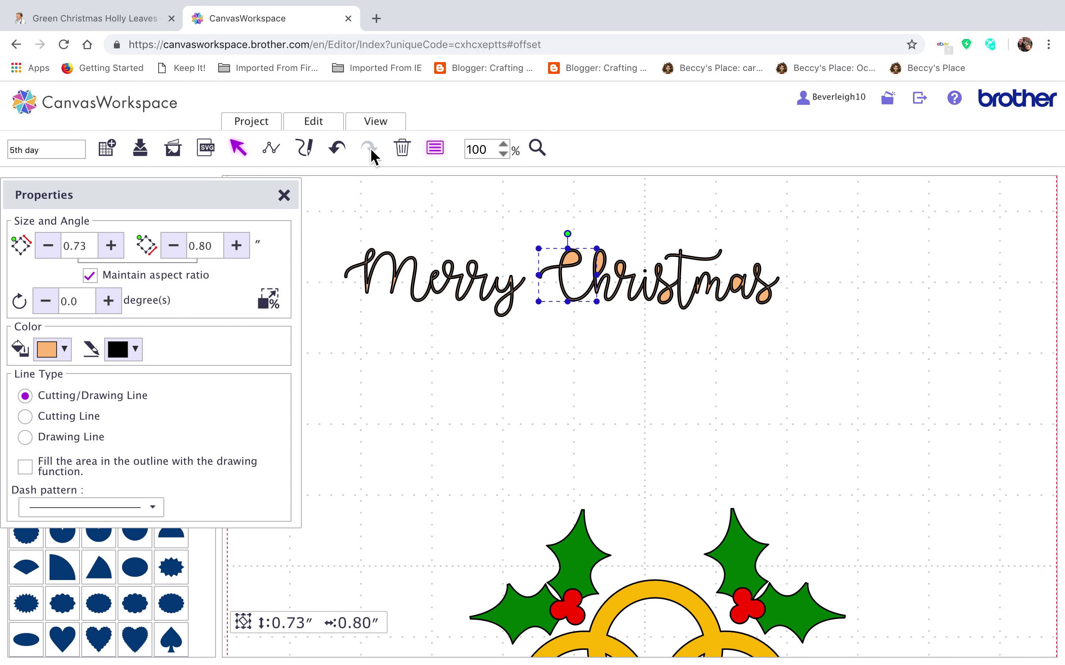
pyautogui.click(331, 125)
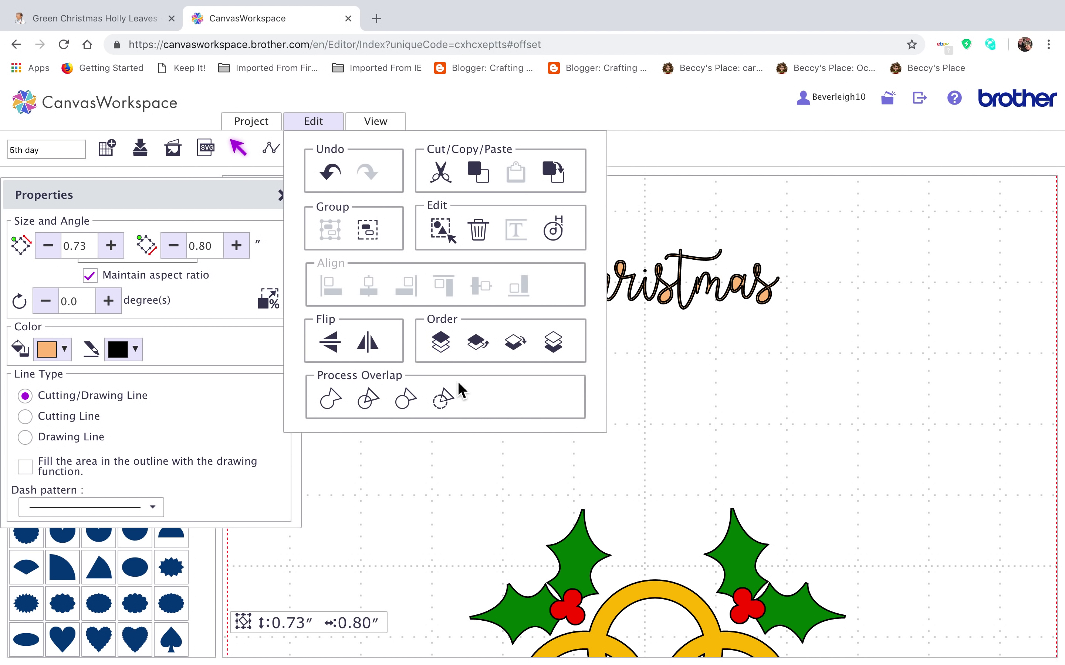
pyautogui.click(443, 400)
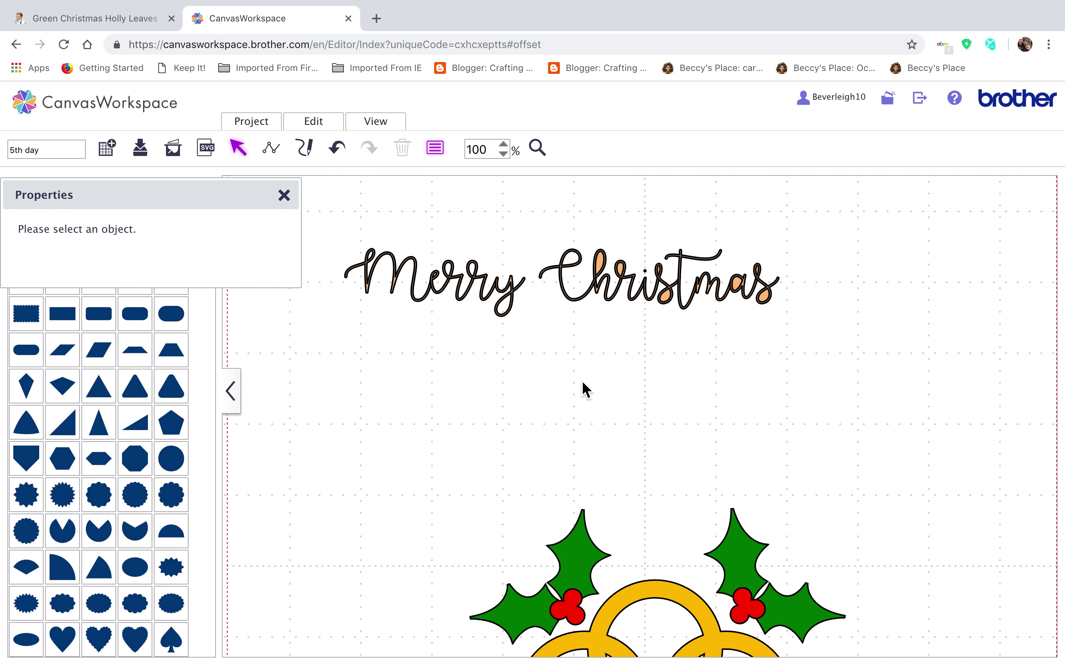
pyautogui.click(602, 289)
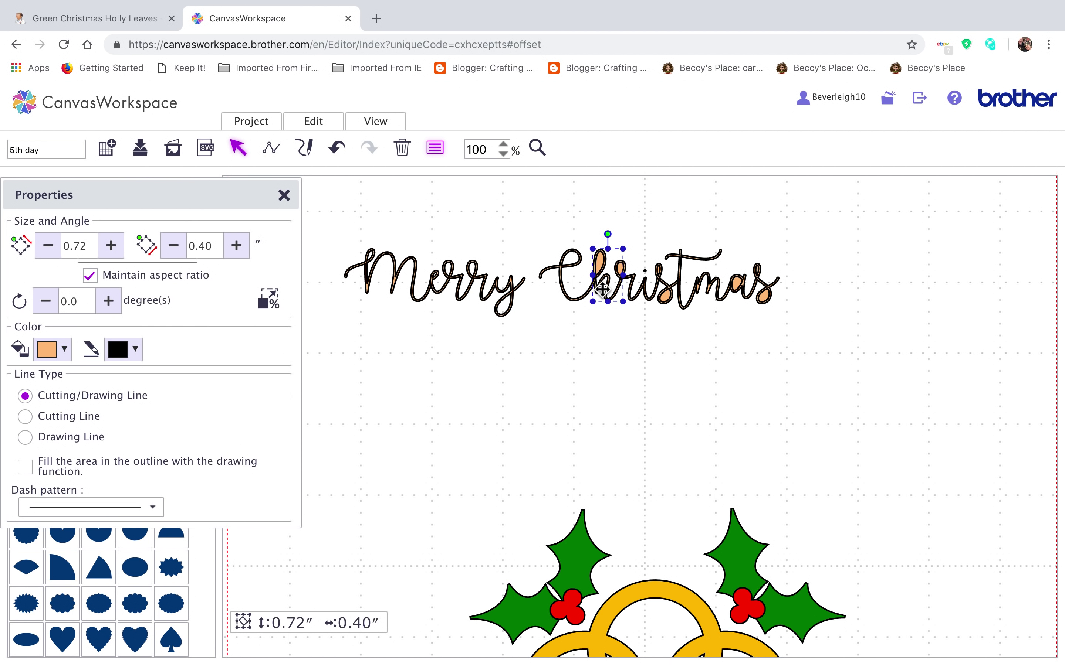
pyautogui.click(331, 125)
pyautogui.click(449, 400)
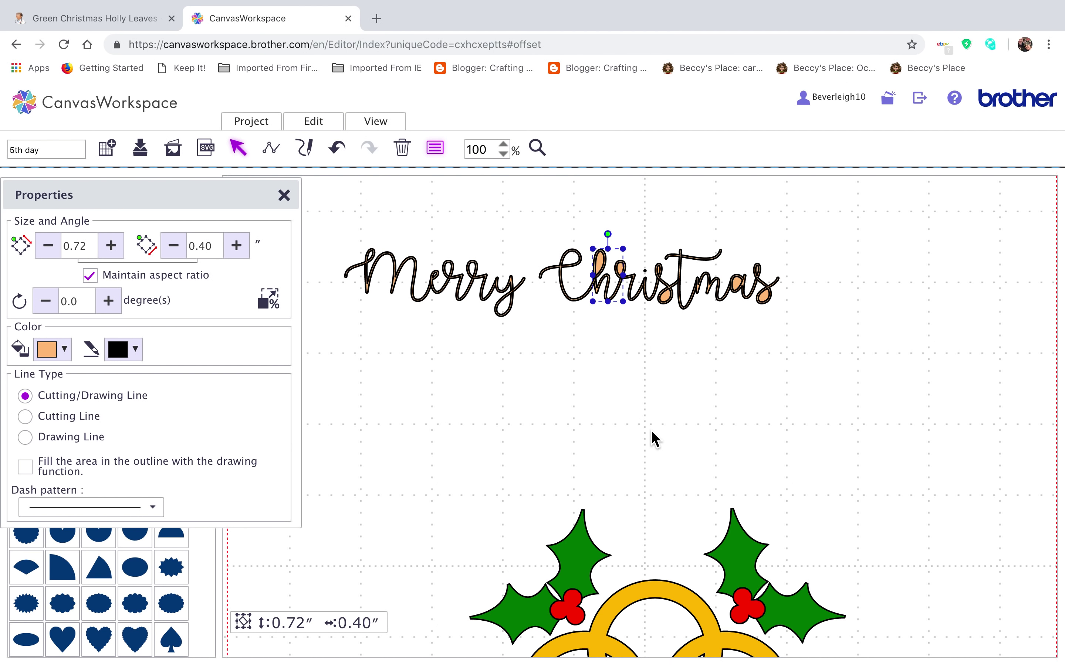
# Process the overlaps within the r and the first s of "Christmas" separately to clear the fill from their loops.
pyautogui.click(633, 281)
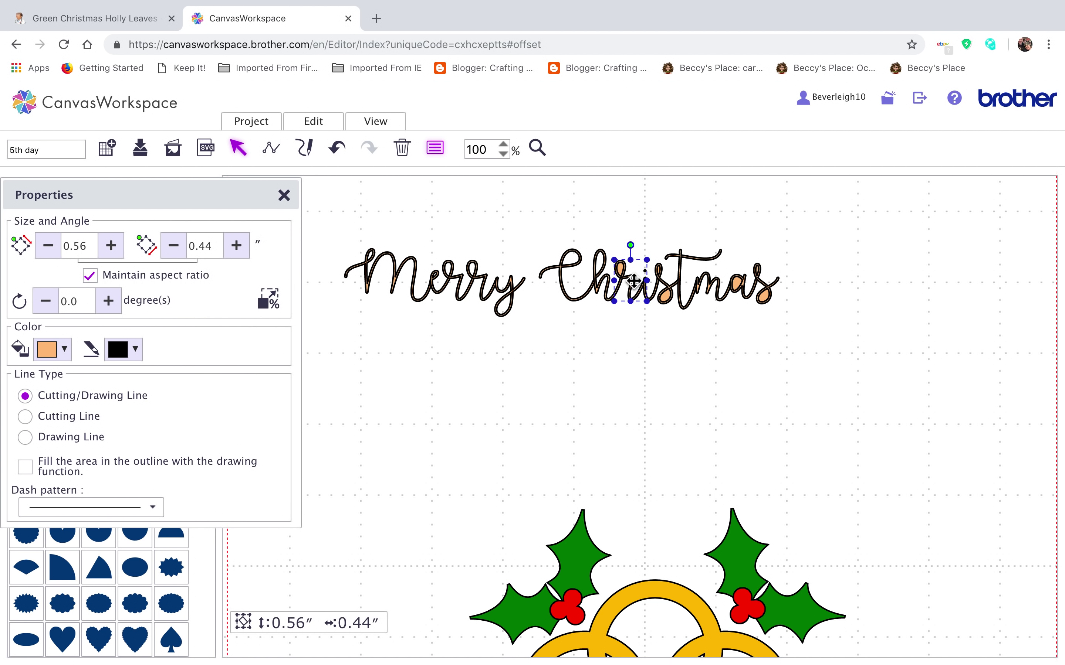
pyautogui.click(310, 125)
pyautogui.click(443, 400)
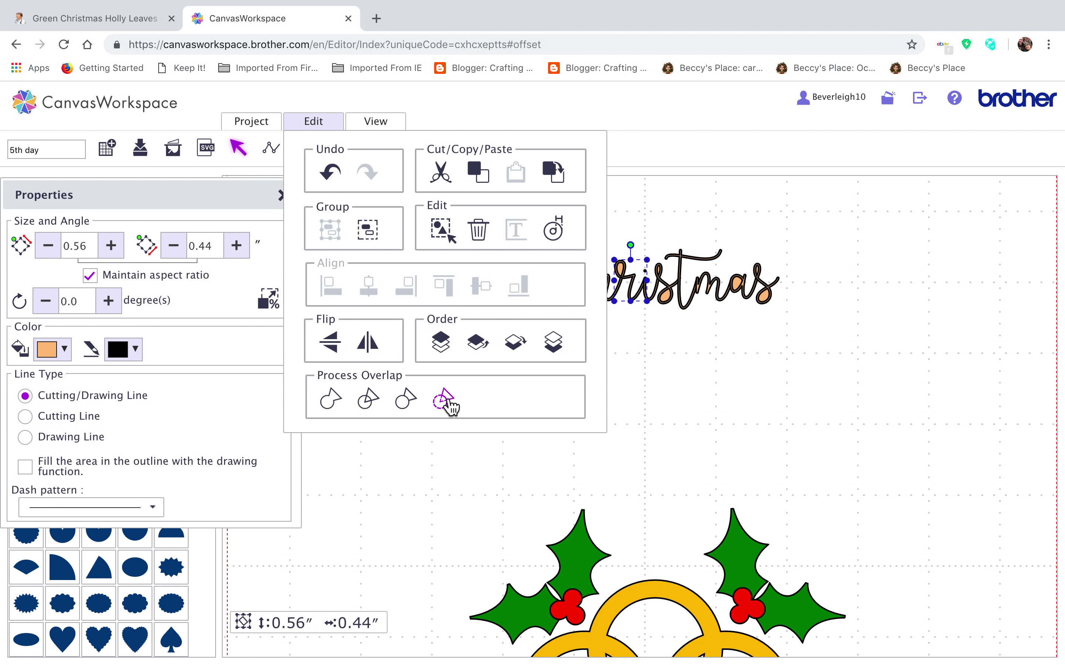
pyautogui.click(673, 305)
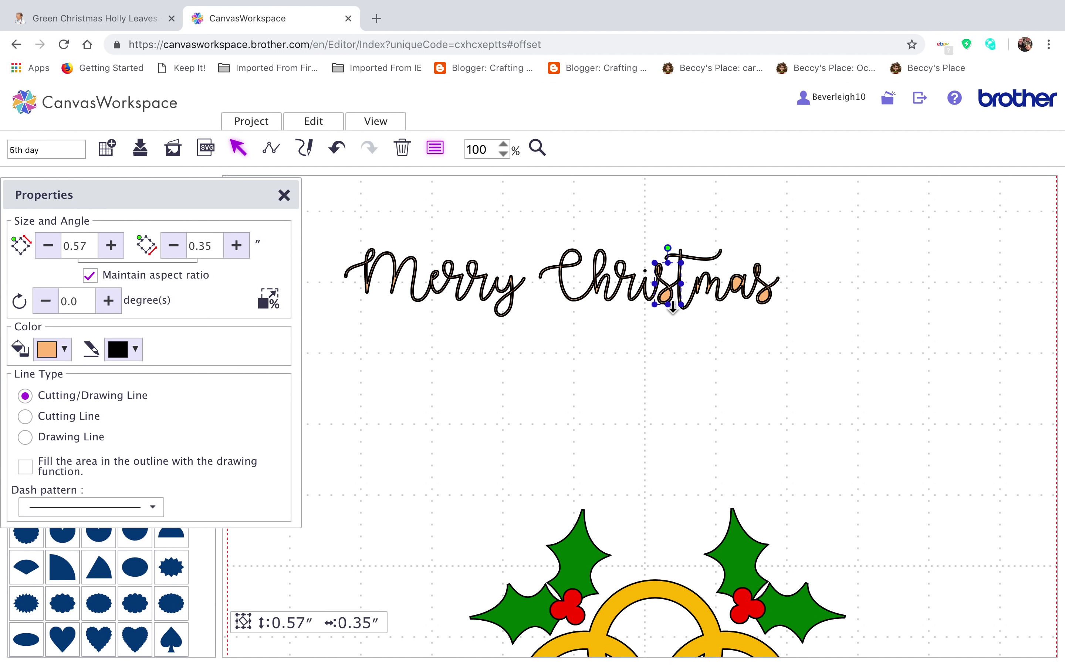
pyautogui.click(323, 128)
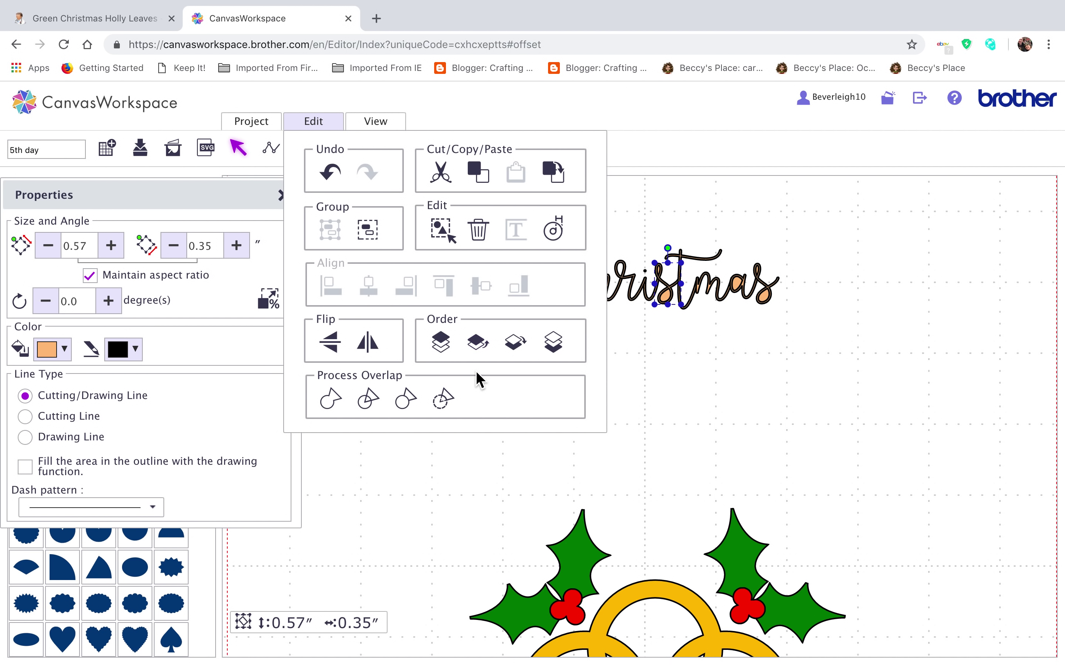
pyautogui.click(449, 412)
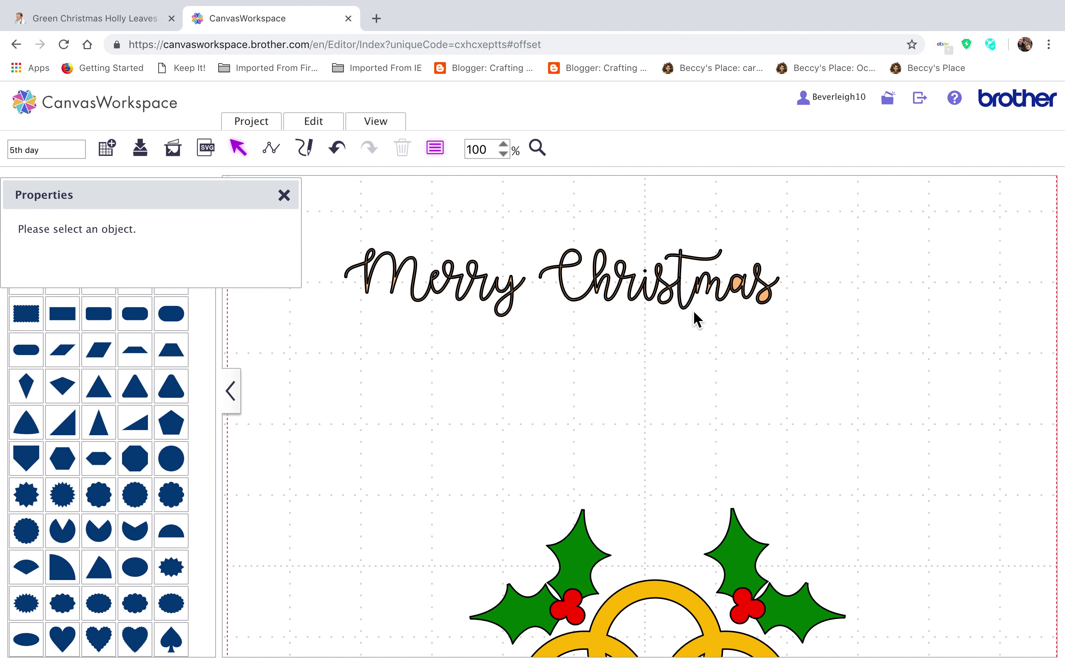
# Process the overlaps within the a and the final s of "Christmas" separately to clear the fill from their loops.
pyautogui.click(742, 293)
pyautogui.click(324, 128)
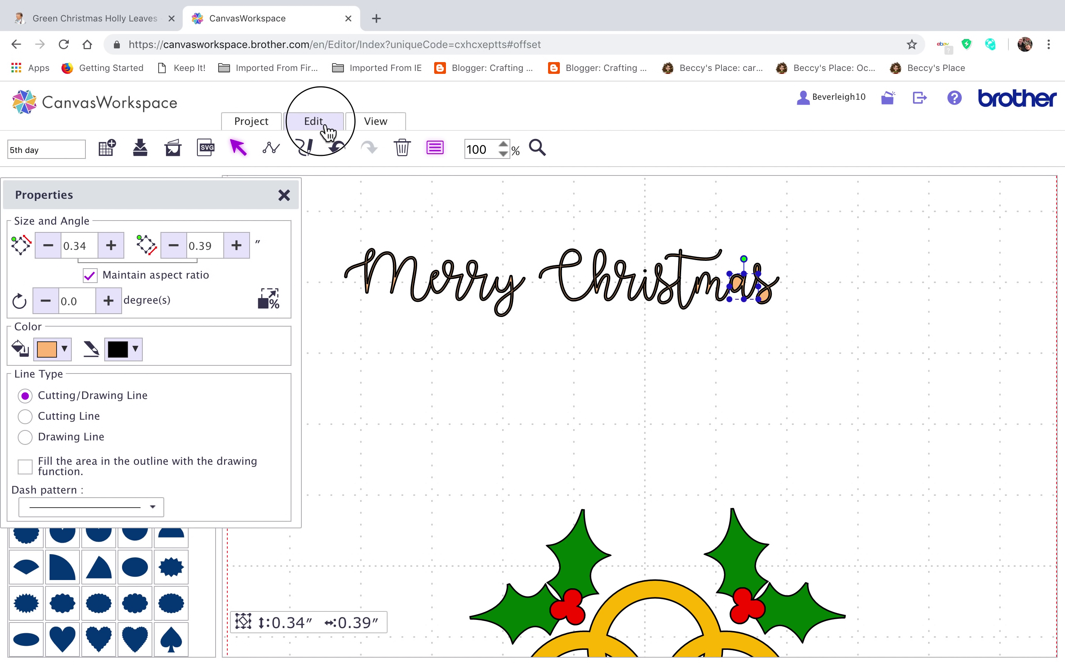
pyautogui.click(442, 398)
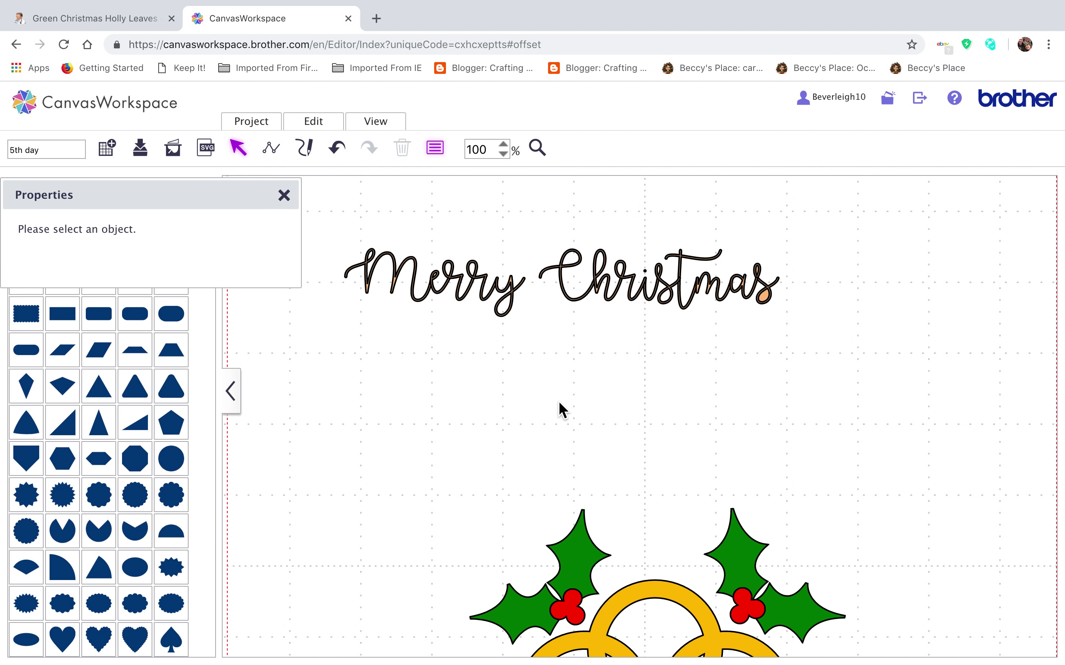
pyautogui.click(766, 300)
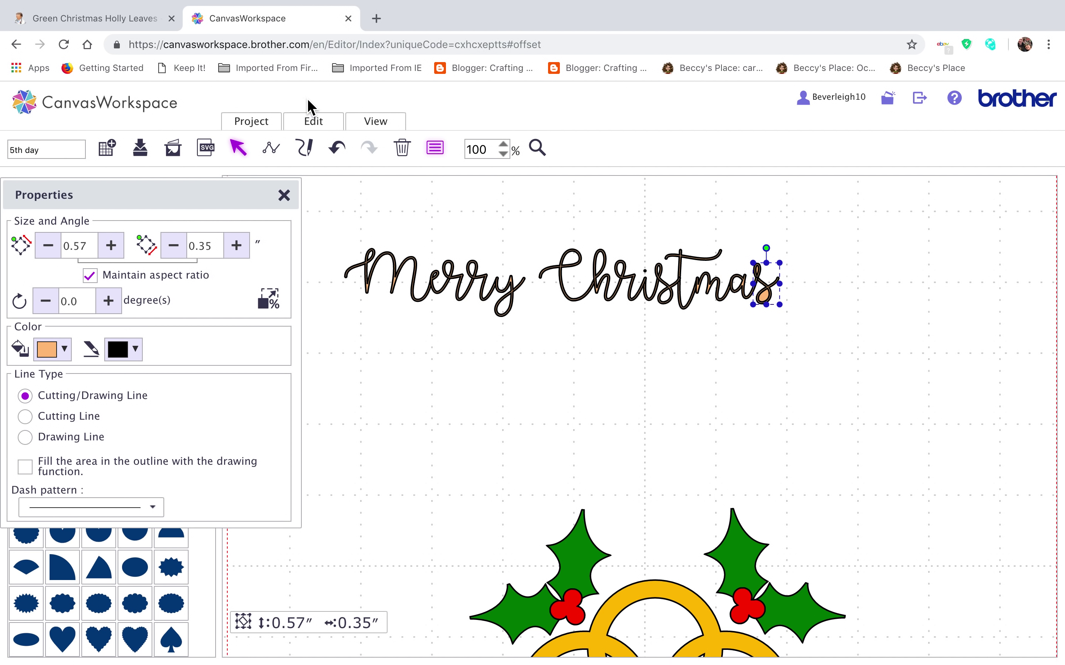
pyautogui.click(327, 129)
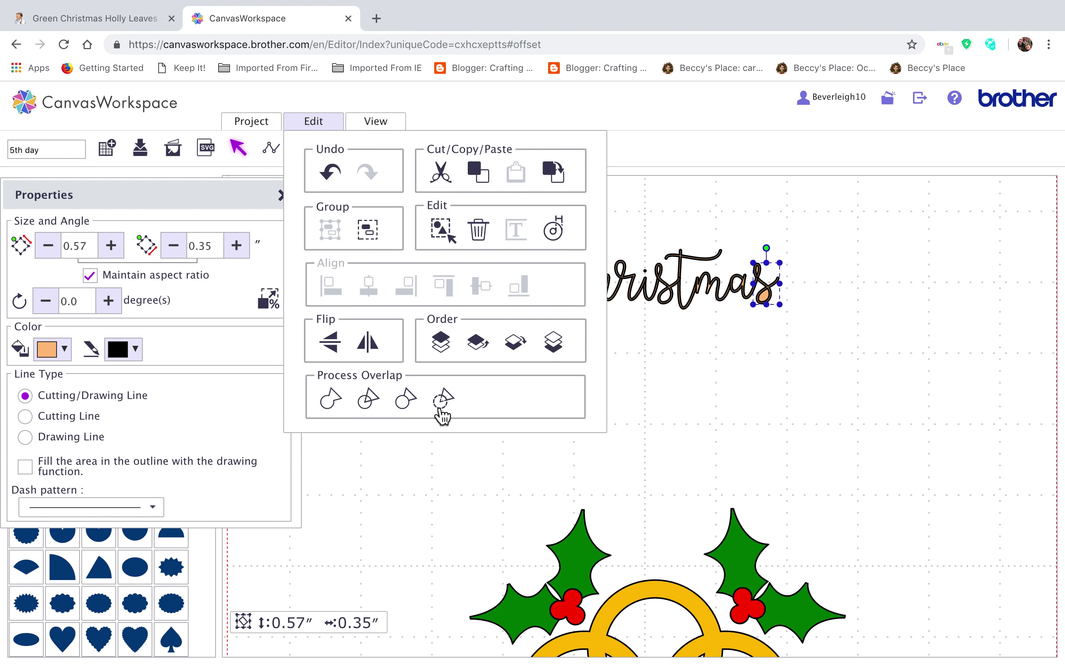
pyautogui.click(439, 409)
# Weld all the letters of "Merry" into a single shape and select it.
pyautogui.moveTo(338, 225); pyautogui.dragTo(526, 340)
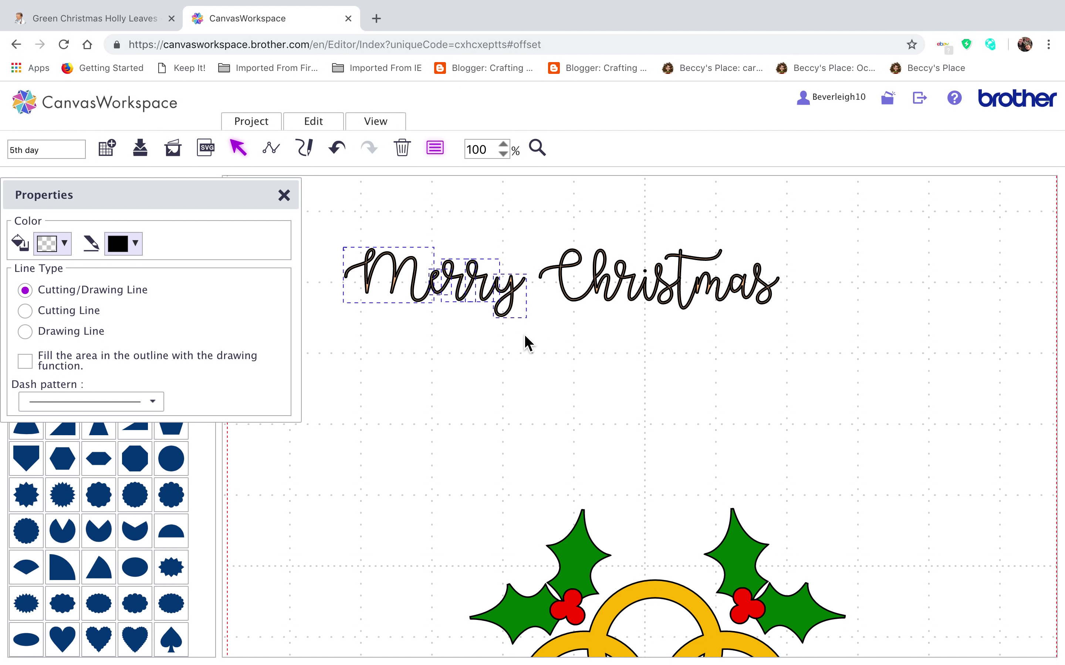
pyautogui.click(322, 127)
pyautogui.click(339, 406)
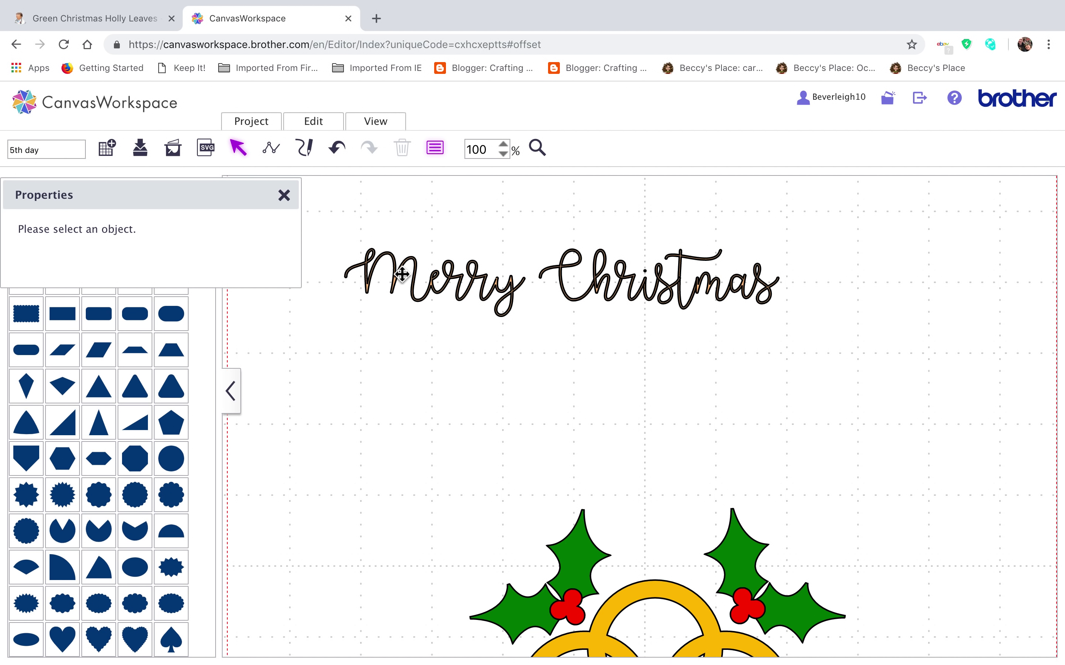
pyautogui.click(456, 281)
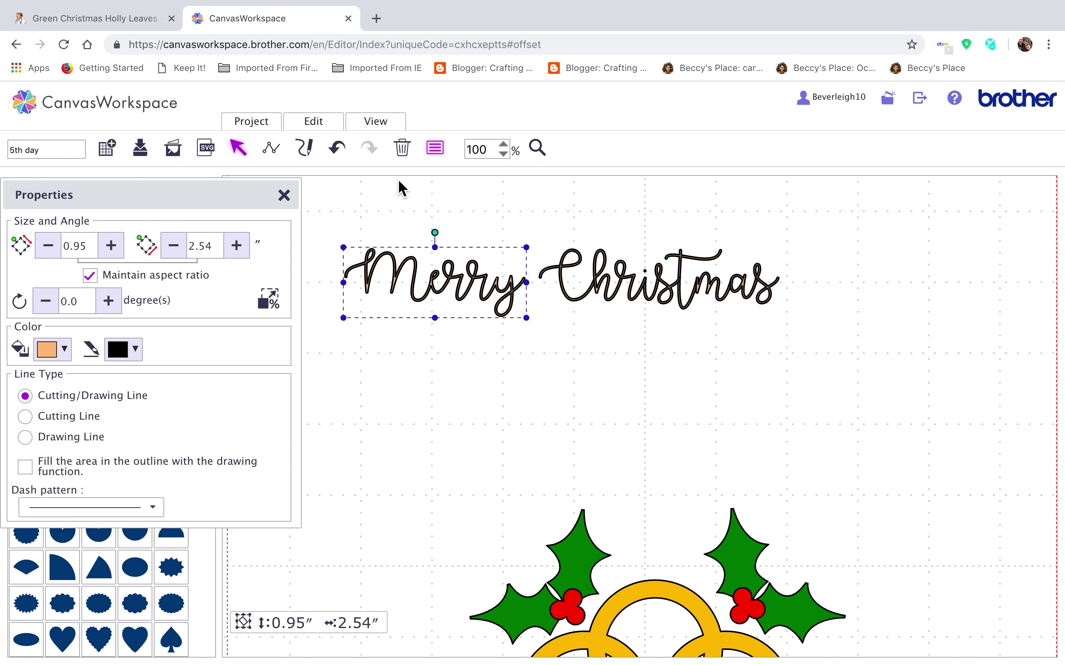
# Weld all the letters of "Christmas" into a single shape.
pyautogui.moveTo(533, 213); pyautogui.dragTo(809, 309)
pyautogui.click(325, 122)
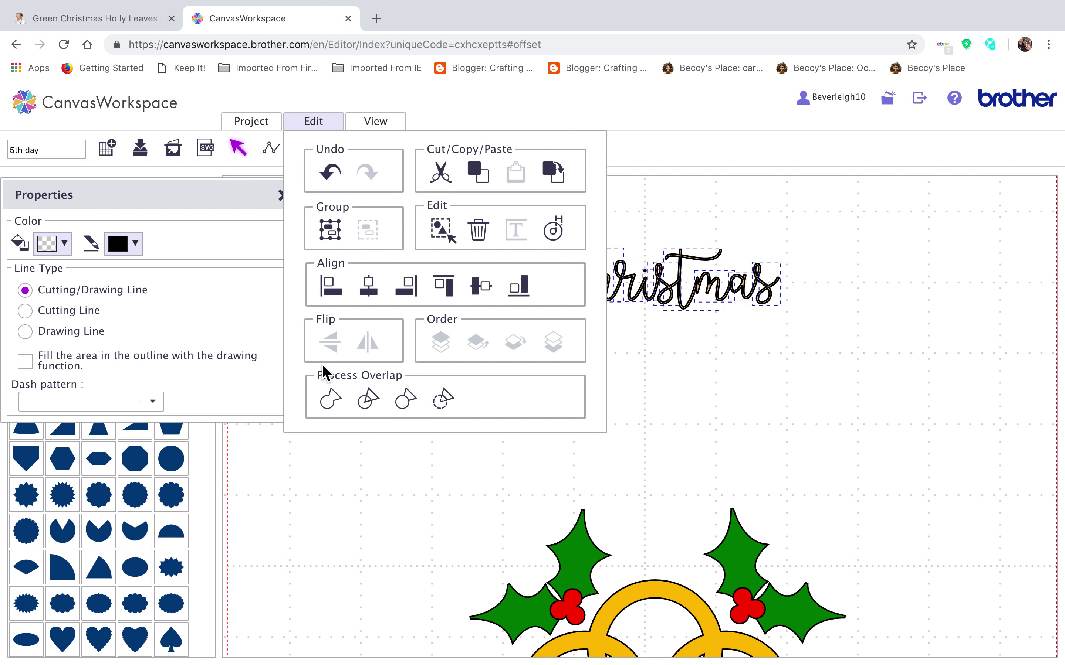
pyautogui.click(339, 407)
pyautogui.click(339, 407)
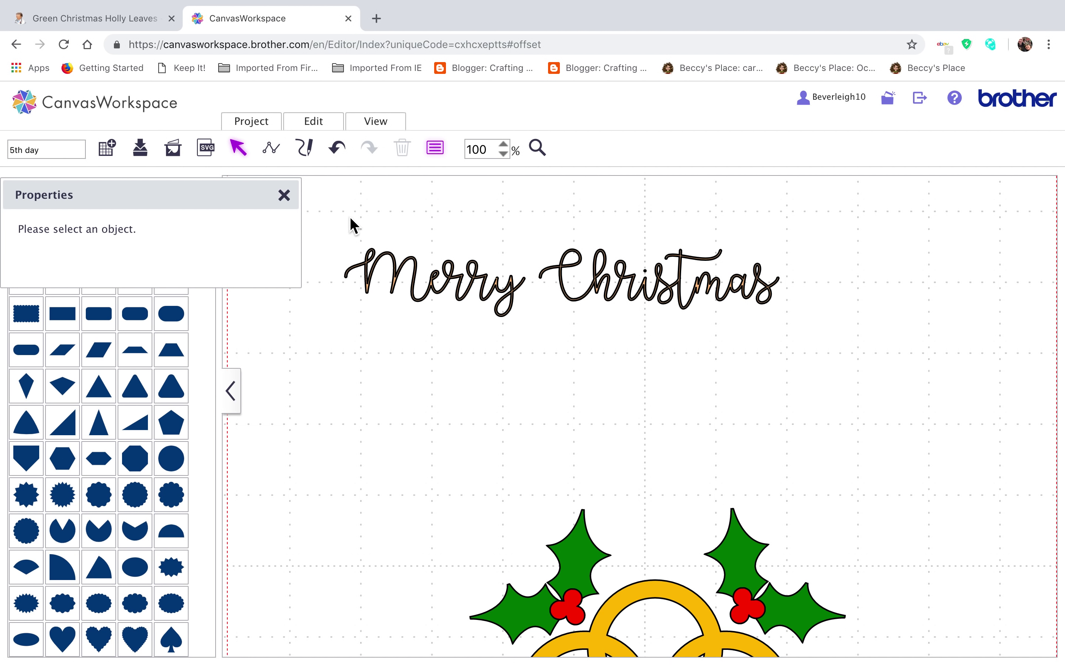
# Group the welded words "Merry" and "Christmas" into one object.
pyautogui.moveTo(344, 230); pyautogui.dragTo(770, 339)
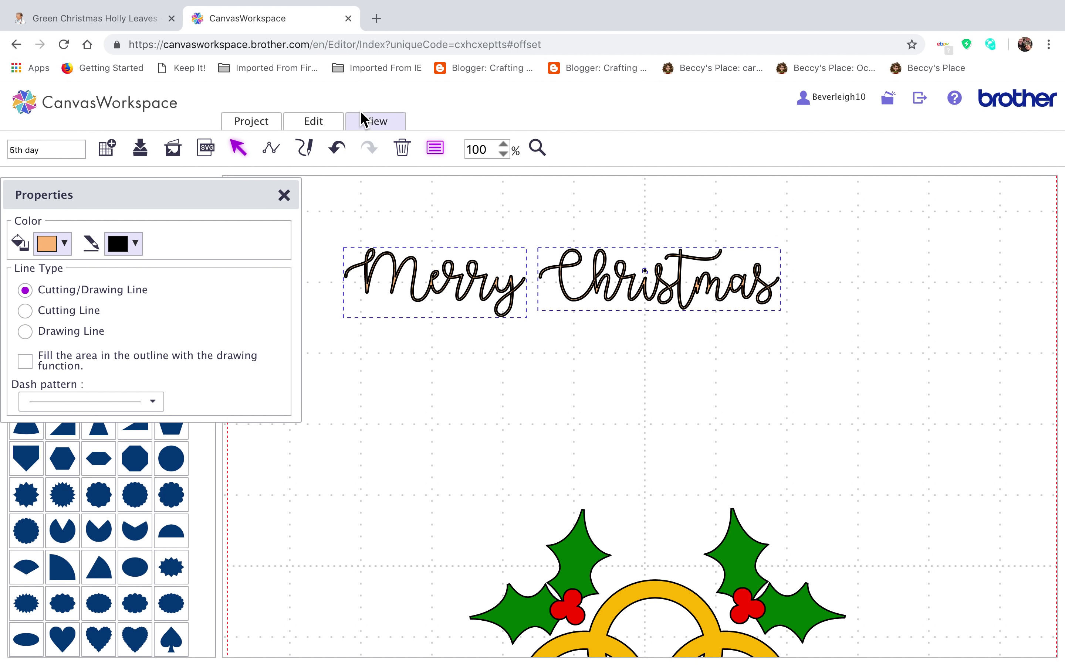
pyautogui.click(321, 126)
pyautogui.click(335, 231)
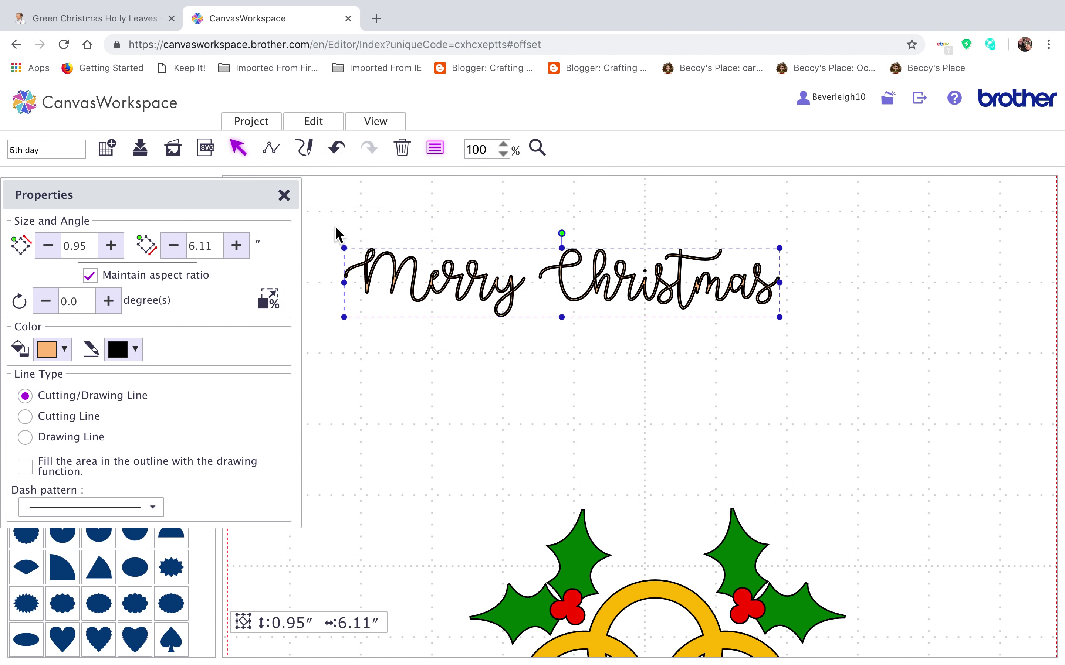
# Scale the grouped "Merry Christmas" lettering down proportionally to about 0.55 by 3.55 inches.
pyautogui.moveTo(345, 251); pyautogui.dragTo(528, 280)
pyautogui.scroll(-1, 530, 280)
pyautogui.scroll(-4, 530, 284)
pyautogui.scroll(3, 531, 287)
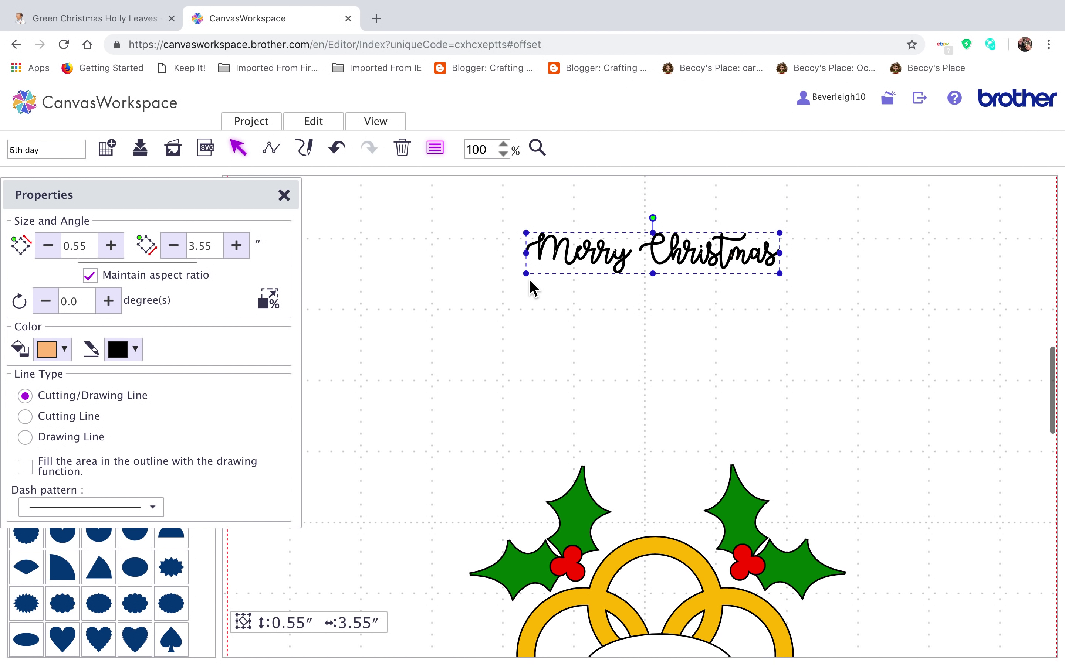
# Shrink the "Merry Christmas" lettering to about 0.29 by 1.88 inches and place it inside the white central oval.
pyautogui.scroll(-1, 532, 288)
pyautogui.click(677, 451)
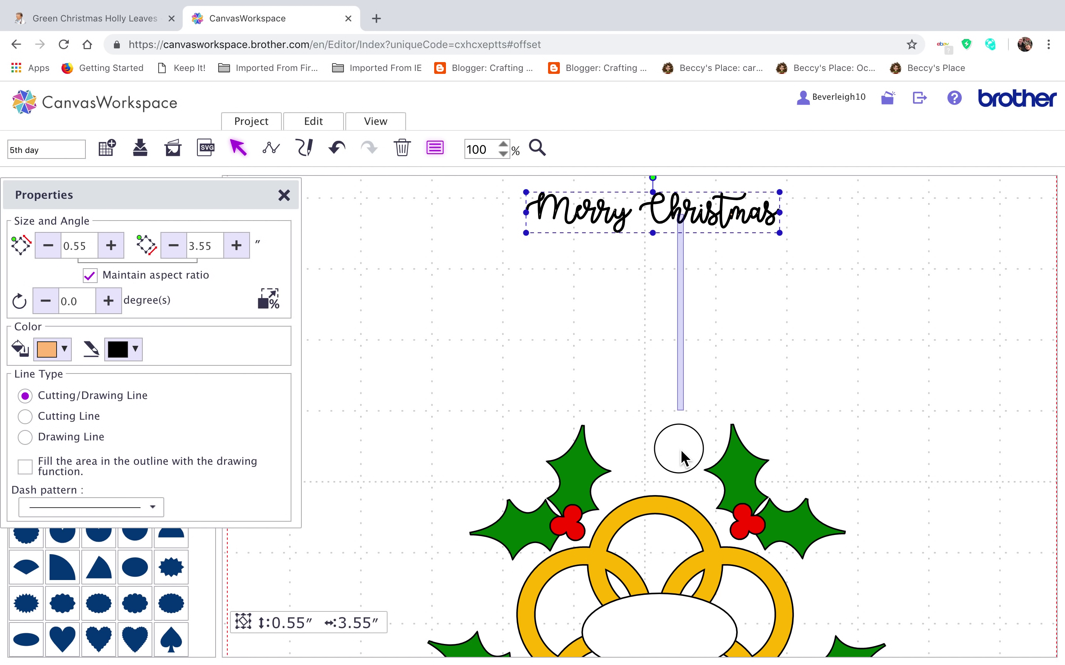
pyautogui.scroll(-2, 686, 434)
pyautogui.scroll(2, 686, 433)
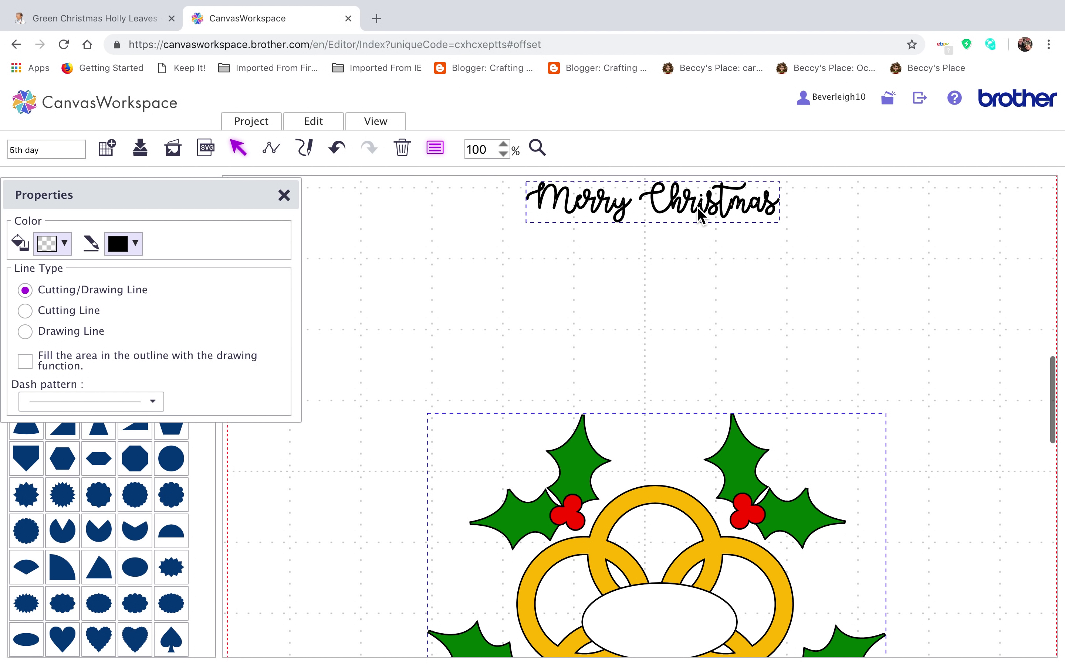
pyautogui.click(720, 220)
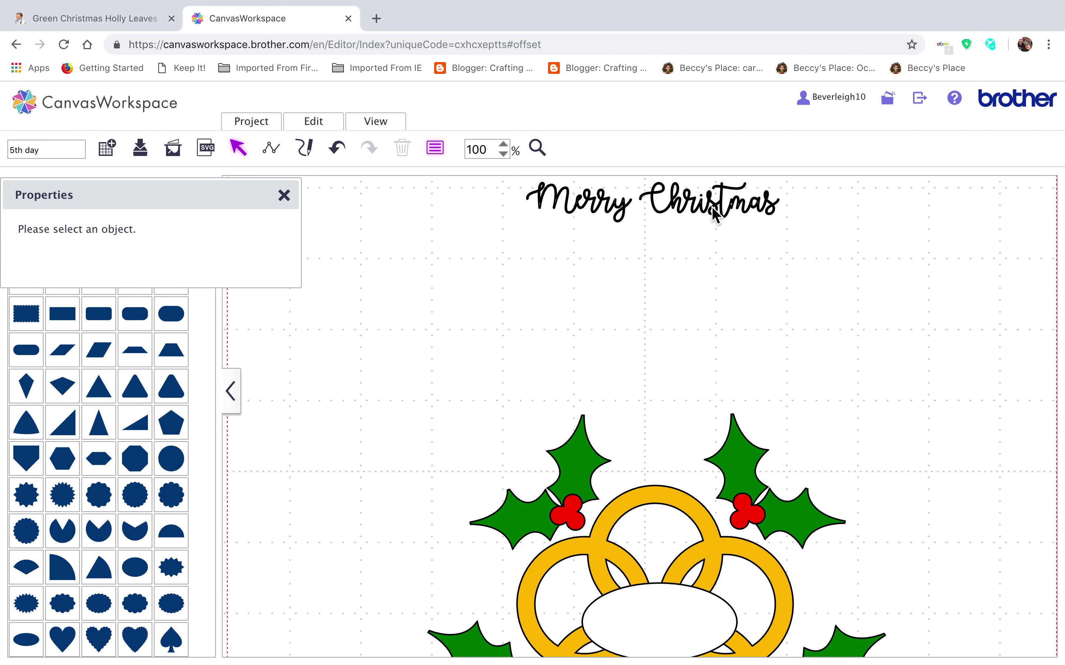
pyautogui.moveTo(717, 209); pyautogui.dragTo(728, 584)
pyautogui.scroll(-3, 728, 584)
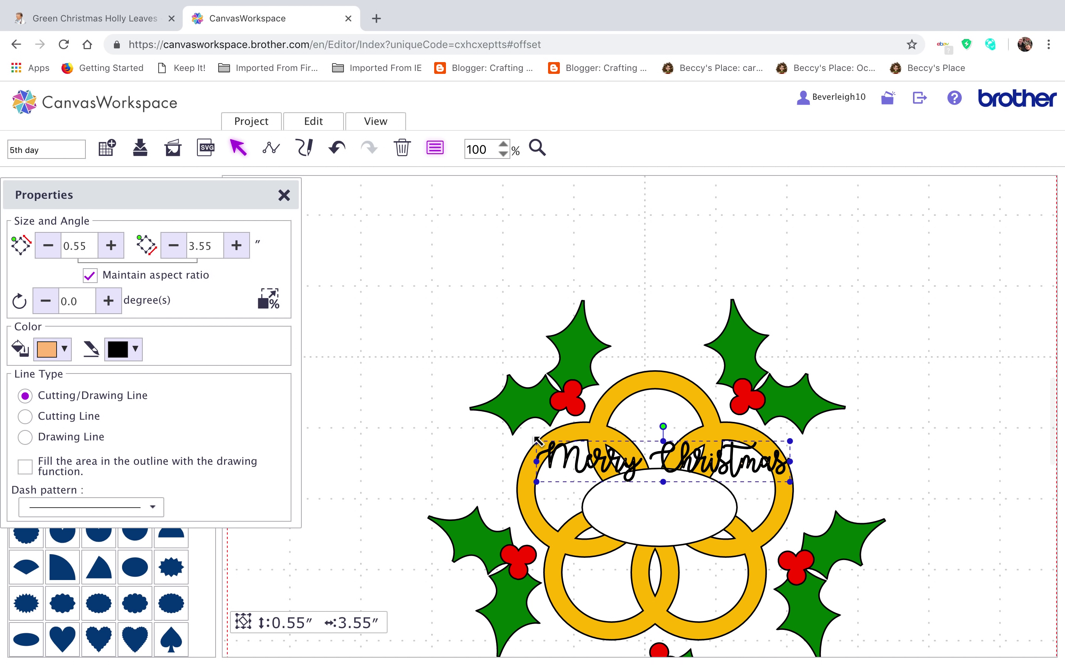
pyautogui.moveTo(537, 441); pyautogui.dragTo(656, 484)
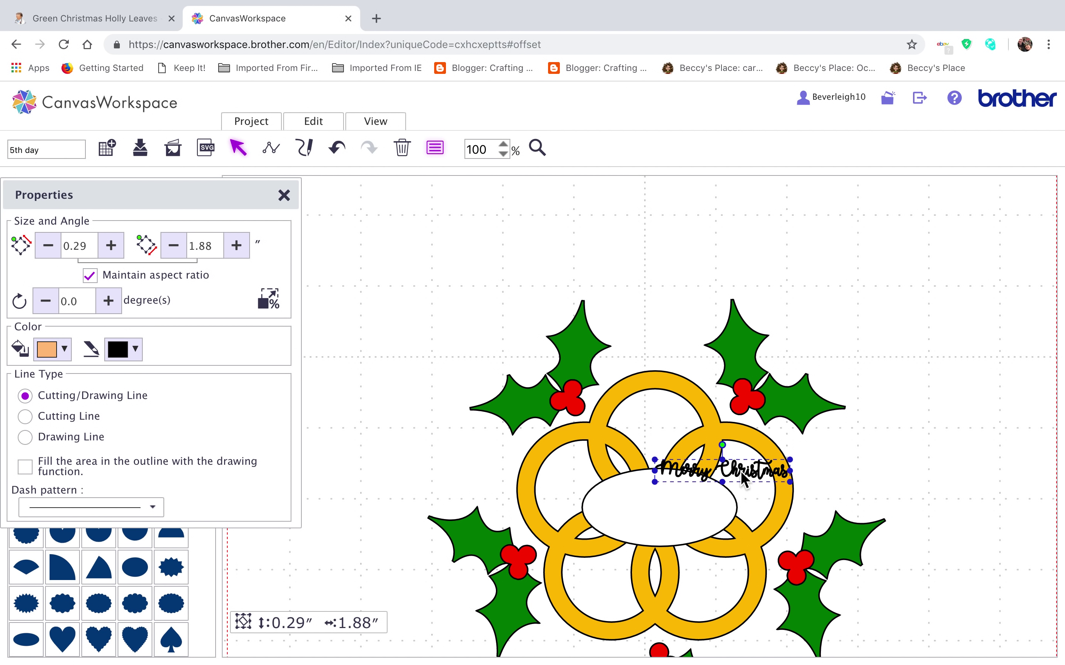
pyautogui.moveTo(757, 478); pyautogui.dragTo(691, 517)
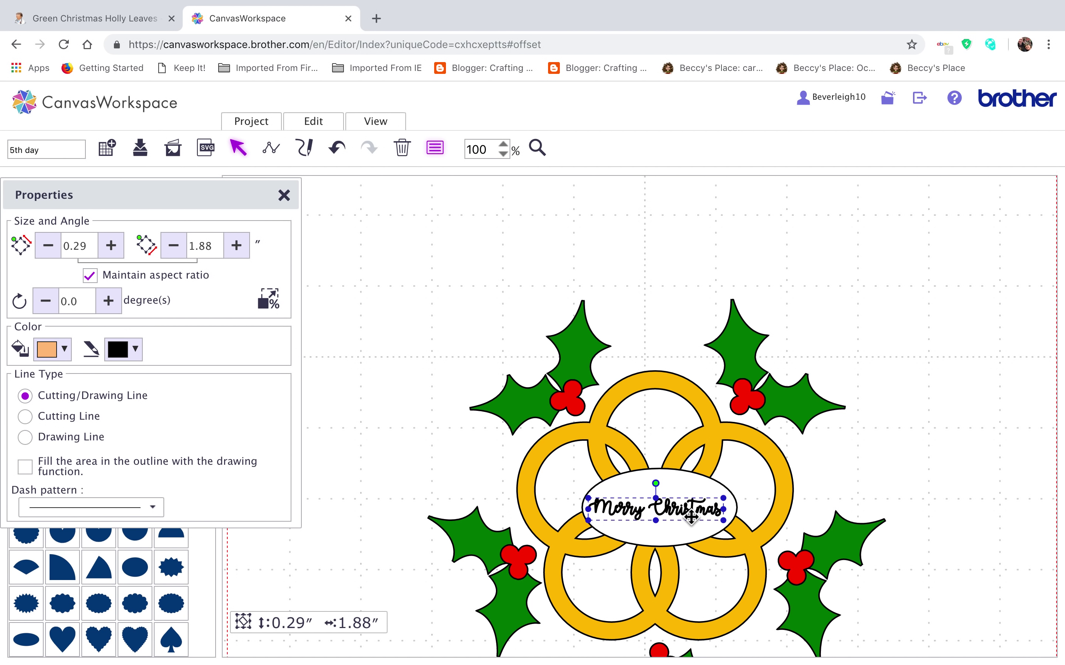
# Flatten the white oval around the lettering to about 0.67 inches high, keeping its width.
pyautogui.click(664, 545)
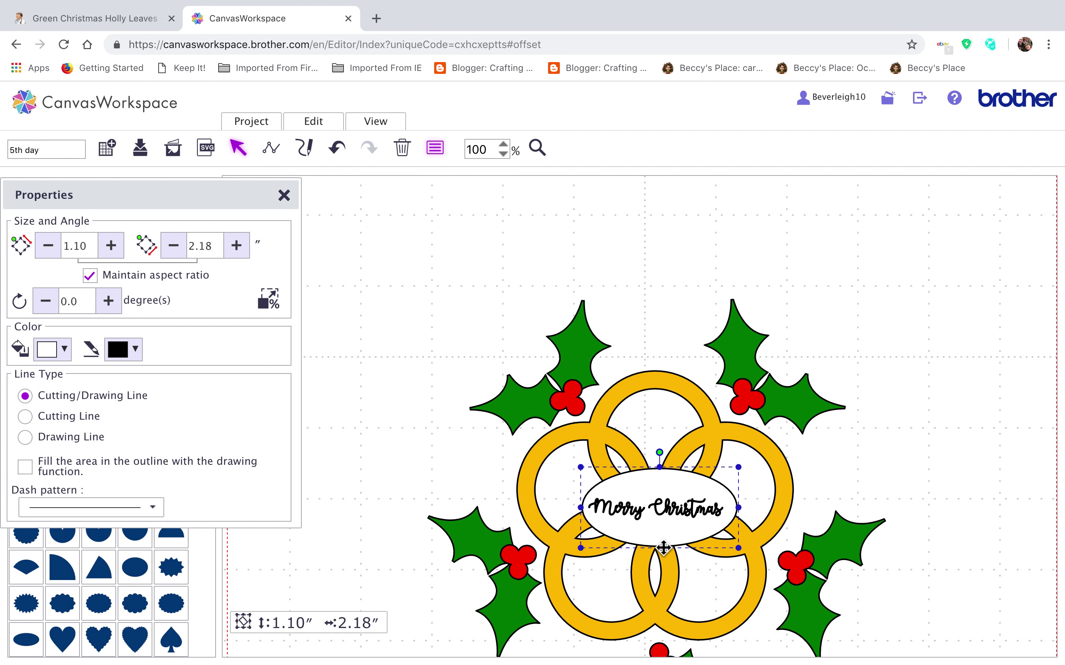
pyautogui.moveTo(662, 556); pyautogui.dragTo(663, 549)
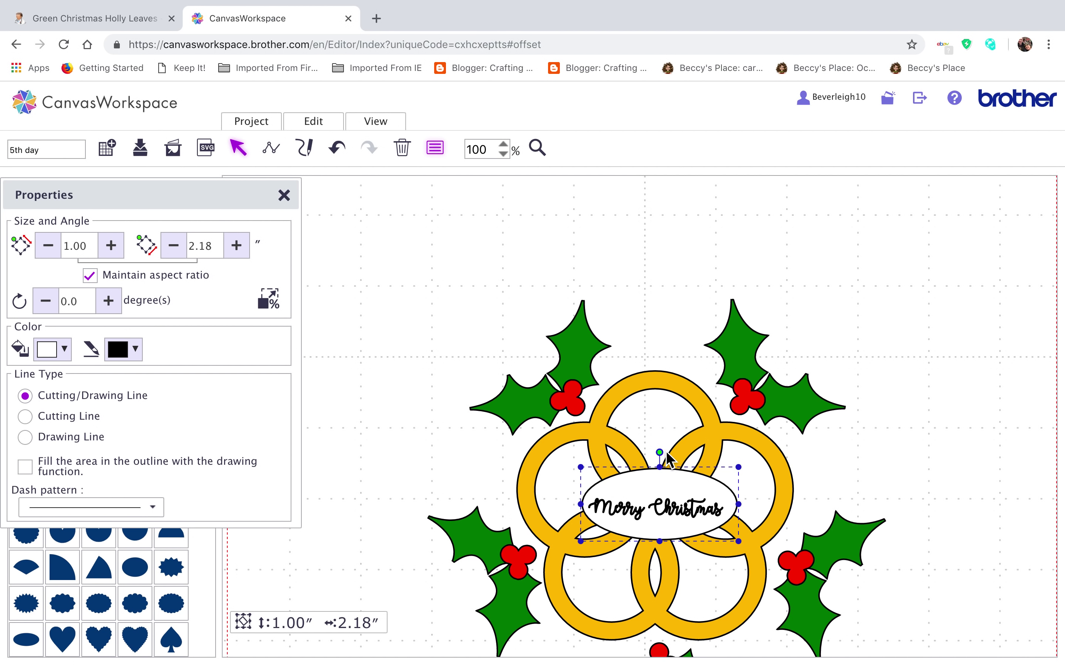
pyautogui.moveTo(665, 468); pyautogui.dragTo(665, 483)
pyautogui.moveTo(662, 548); pyautogui.dragTo(661, 541)
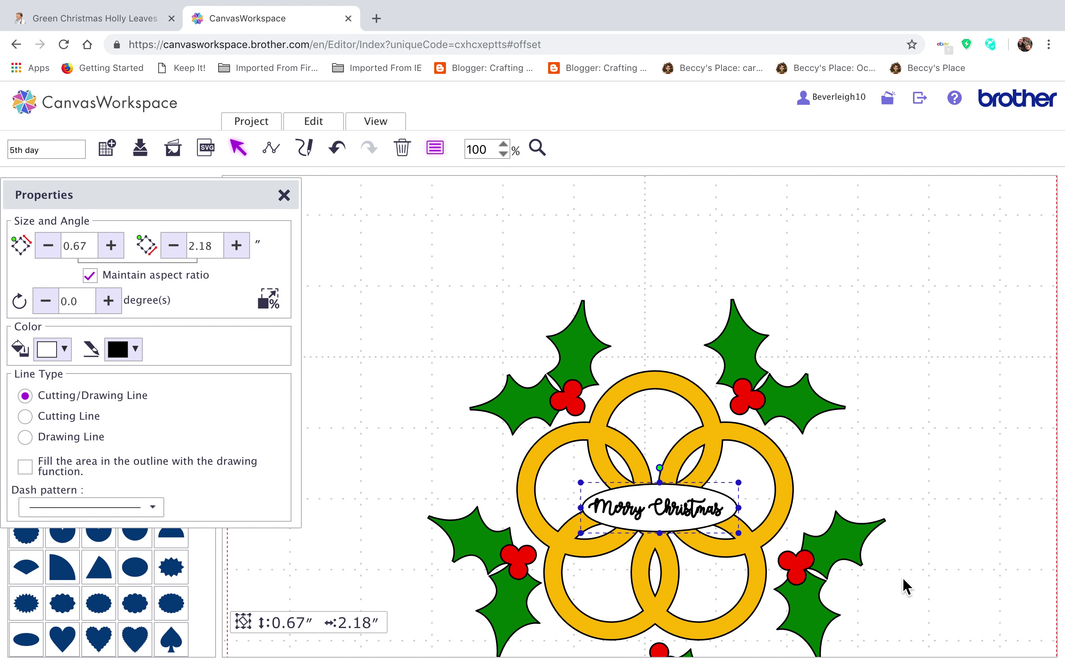
pyautogui.click(874, 573)
# Move the lettering and the oval above the wreath and align their centres both horizontally and vertically.
pyautogui.moveTo(656, 511); pyautogui.dragTo(672, 286)
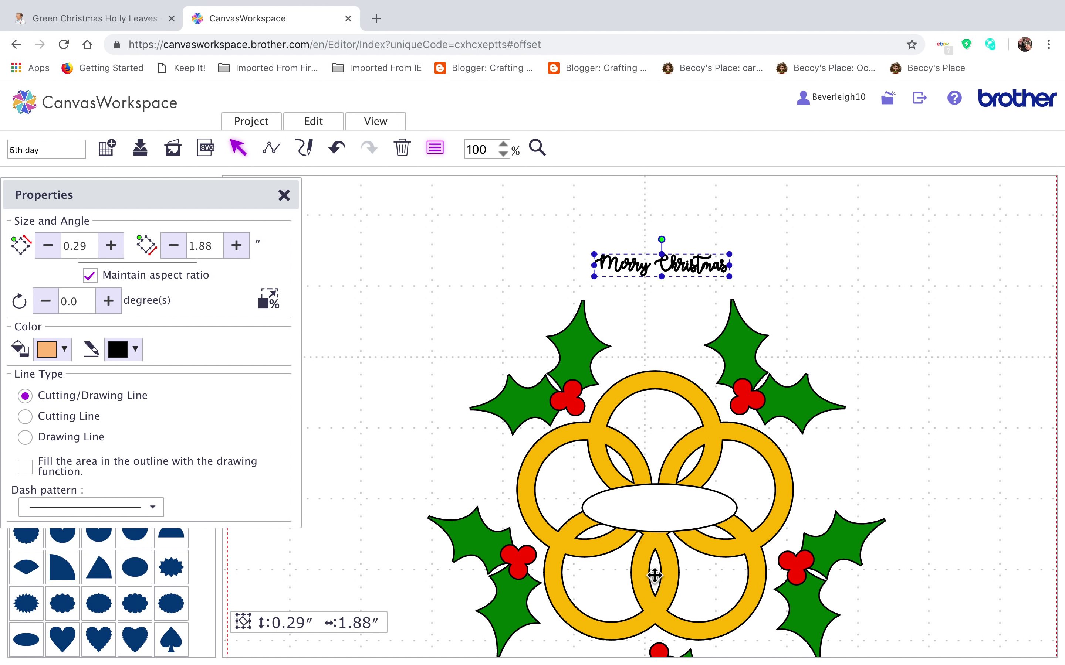
pyautogui.moveTo(668, 506); pyautogui.dragTo(672, 269)
pyautogui.moveTo(575, 203); pyautogui.dragTo(716, 296)
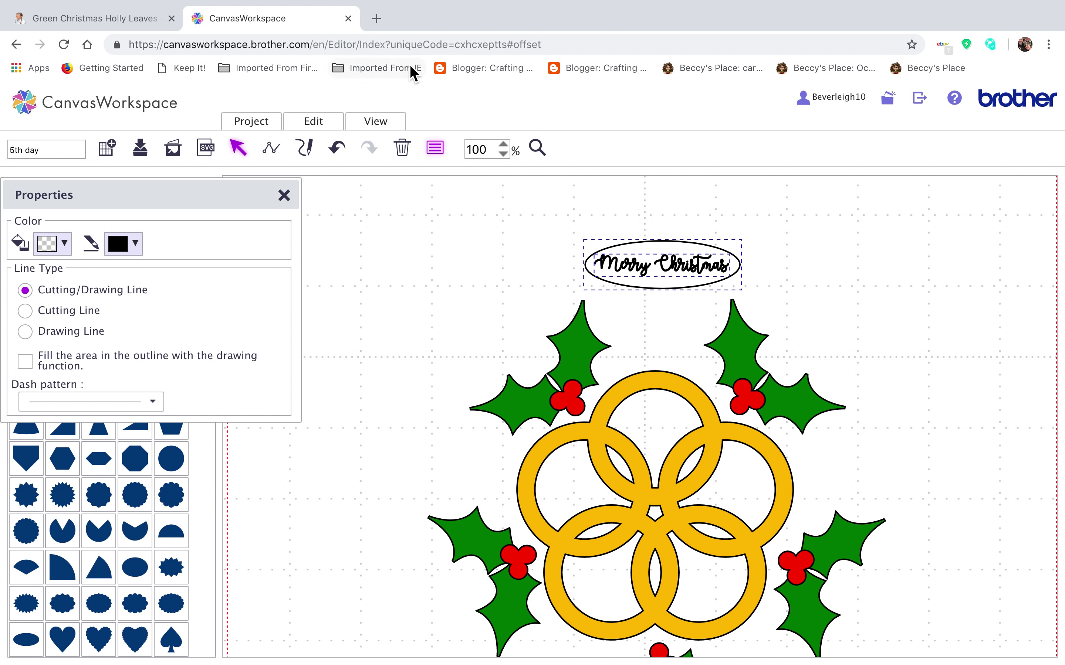
pyautogui.click(313, 122)
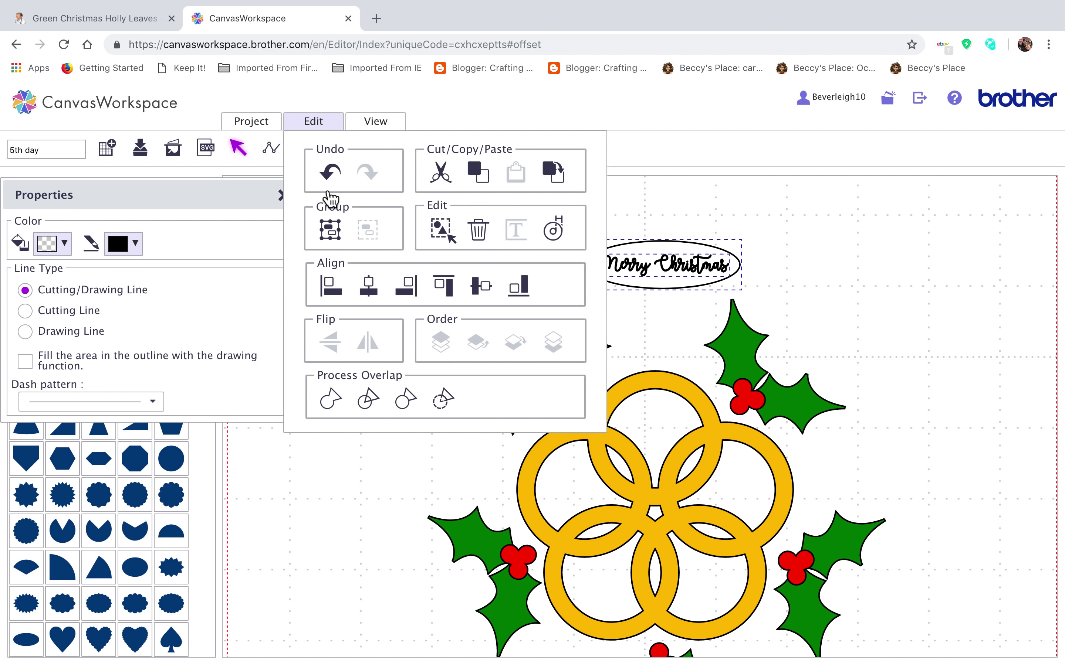
pyautogui.click(375, 296)
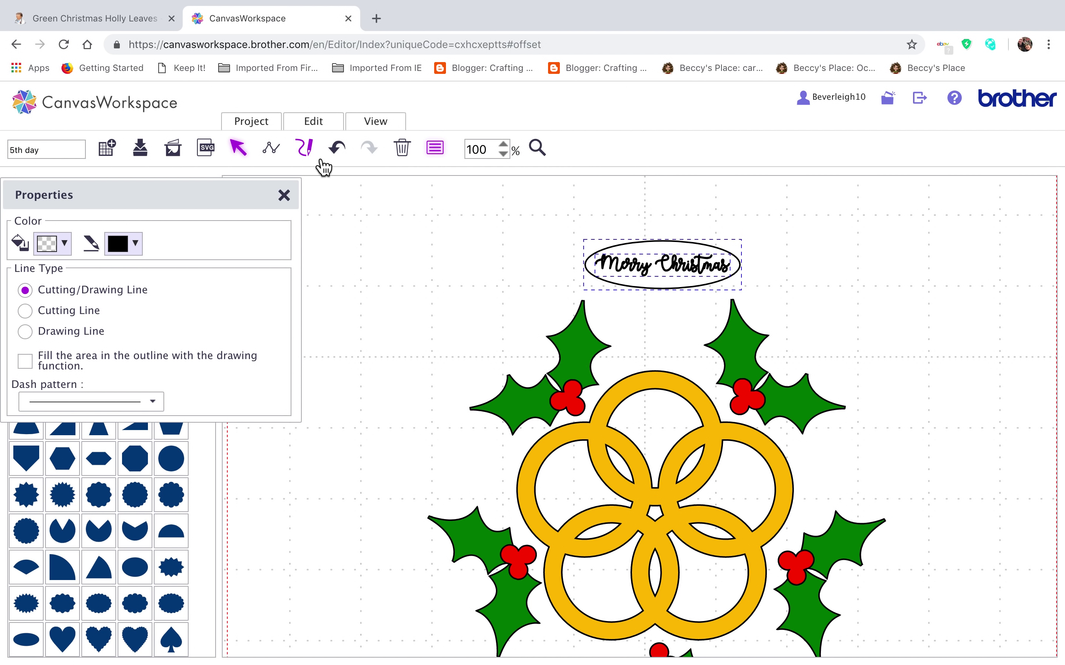
pyautogui.click(323, 125)
pyautogui.click(483, 290)
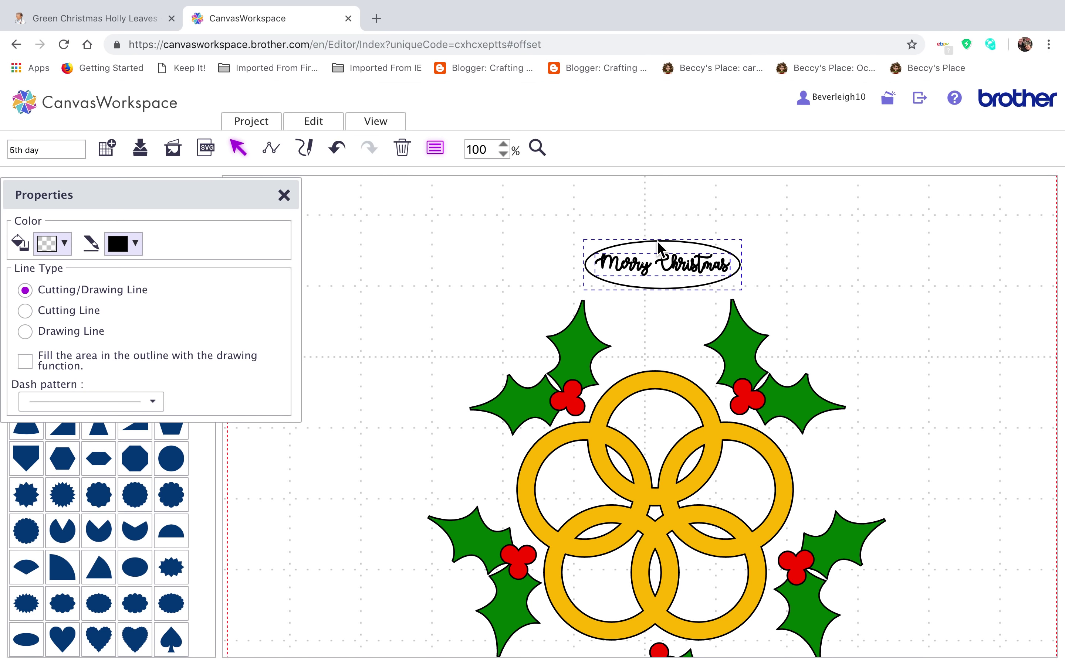
pyautogui.click(763, 245)
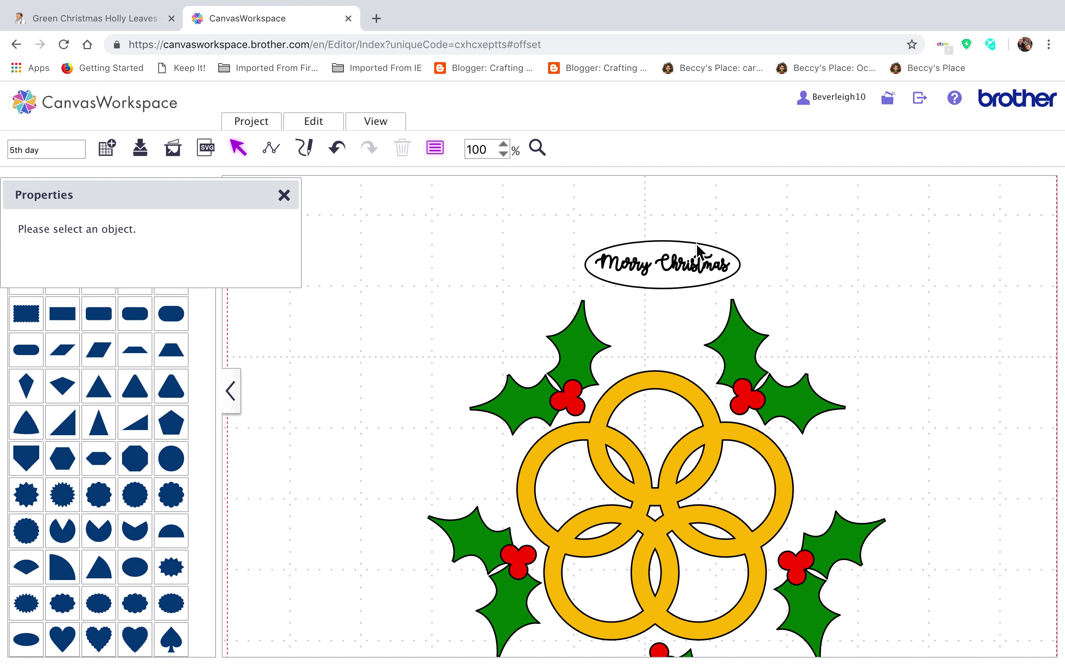
pyautogui.click(642, 251)
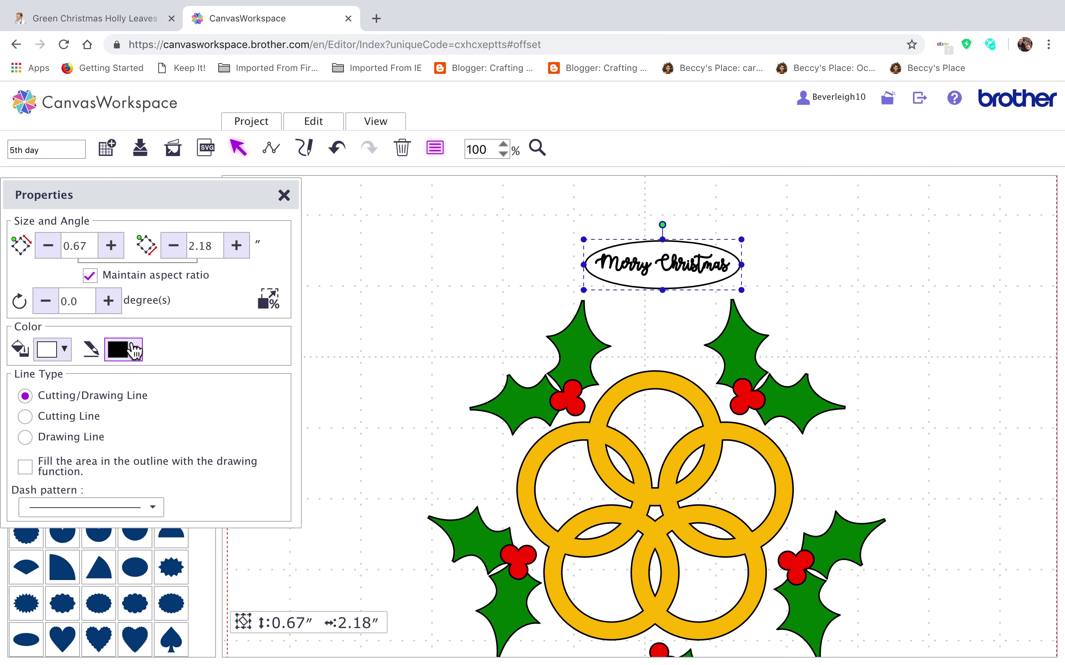
pyautogui.doubleClick(673, 271)
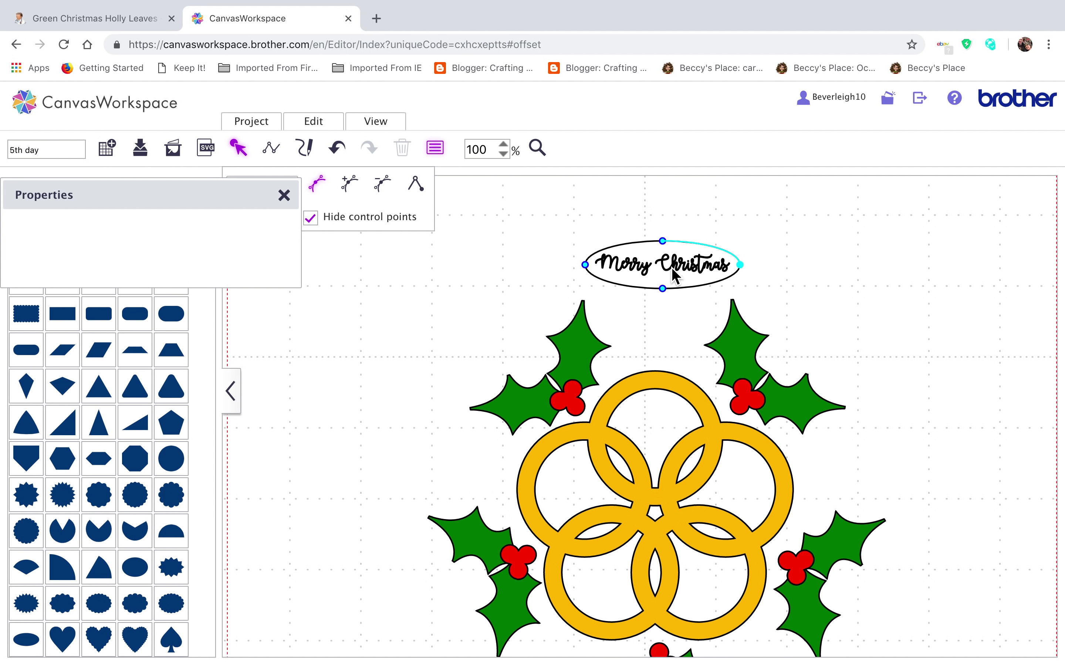
pyautogui.click(766, 310)
# Set both the fill and the outline colour of the "Merry Christmas" lettering to white.
pyautogui.click(704, 272)
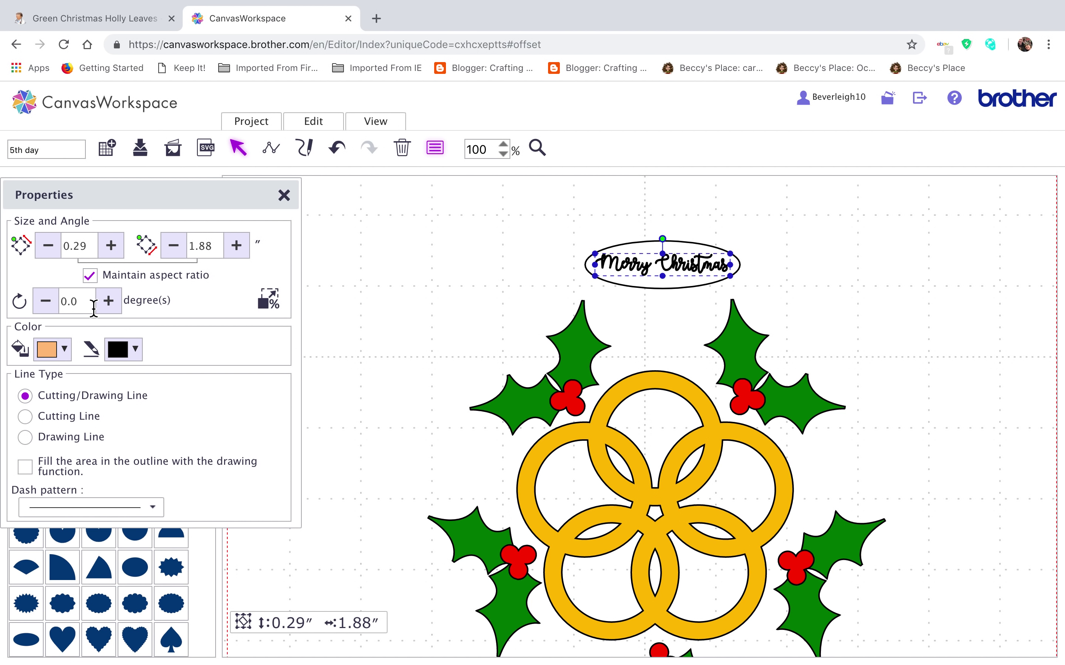
pyautogui.click(68, 350)
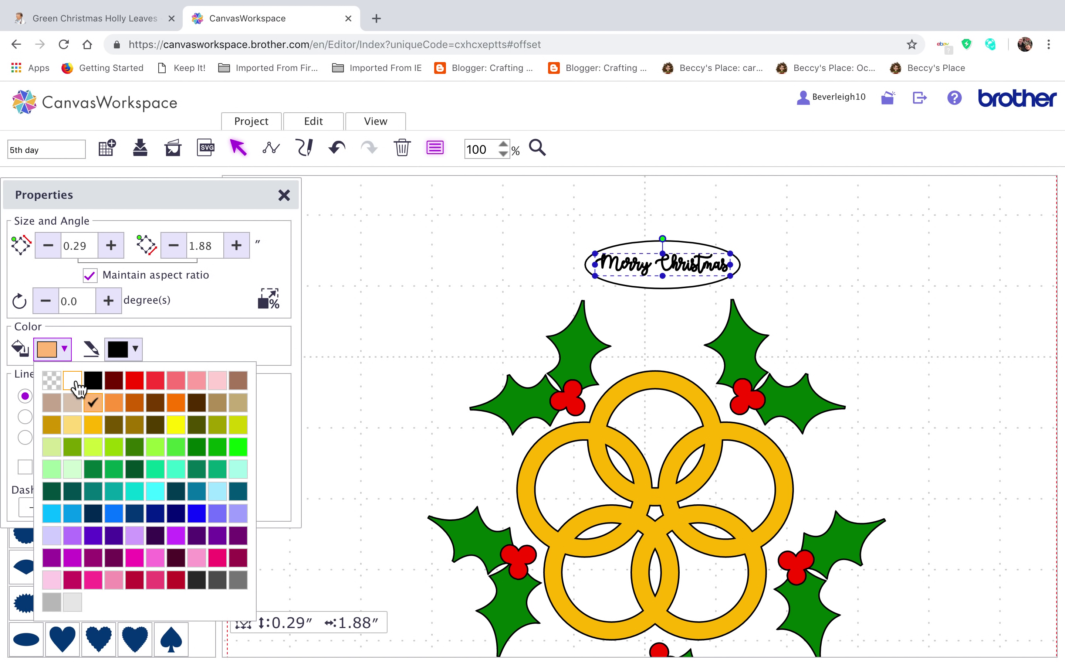
pyautogui.click(74, 380)
pyautogui.click(139, 352)
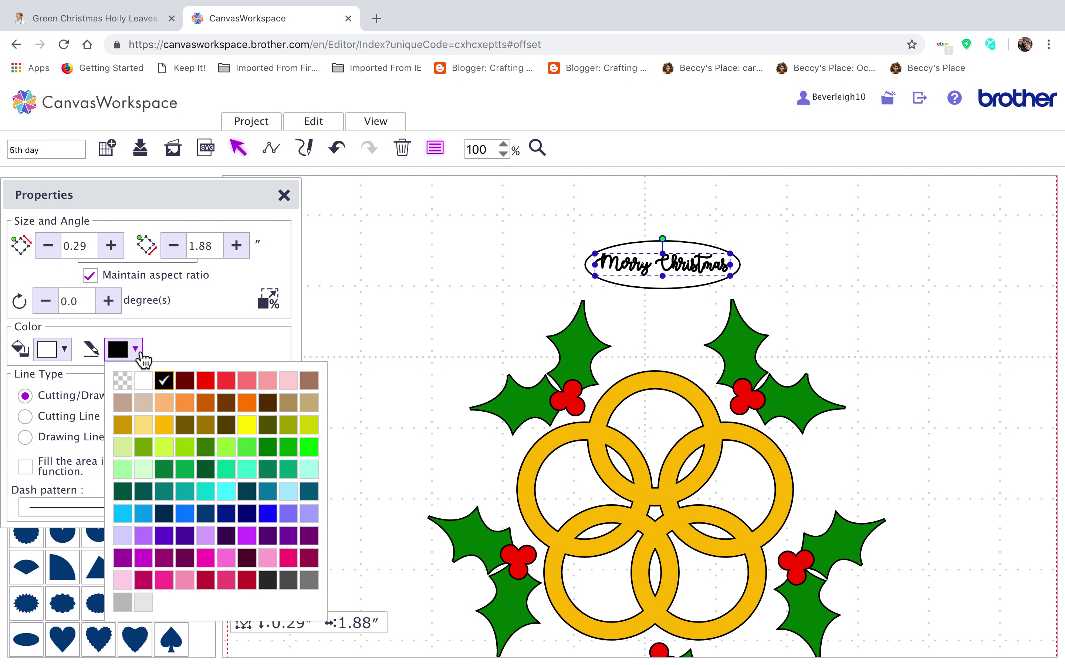
pyautogui.click(144, 380)
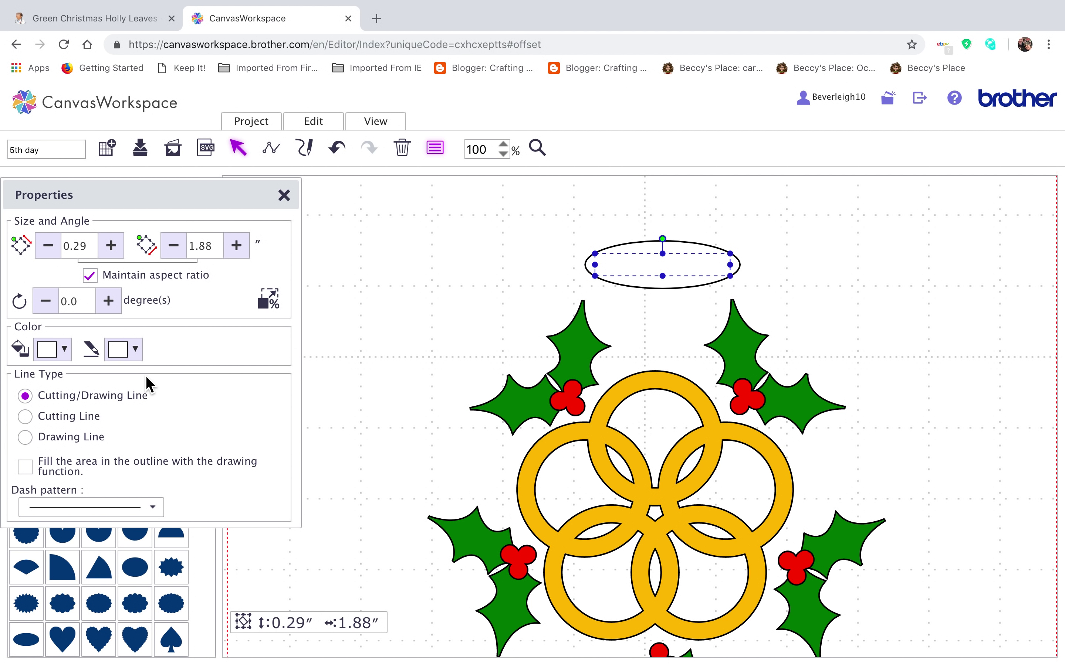
# Fill the oval behind the lettering with black.
pyautogui.click(663, 288)
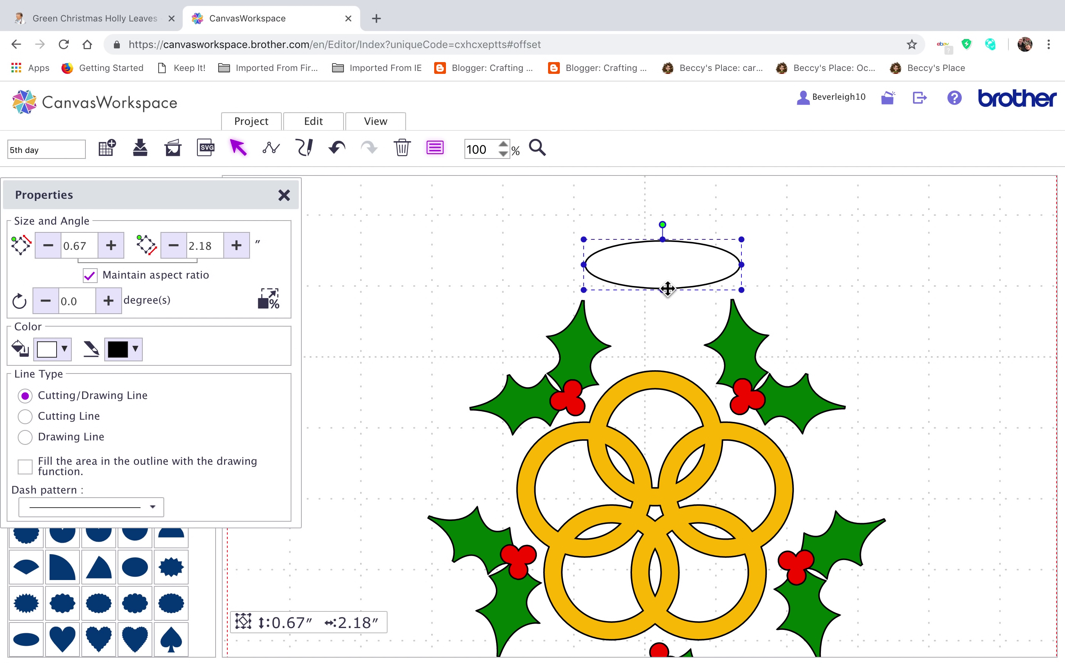
pyautogui.click(69, 359)
pyautogui.click(96, 381)
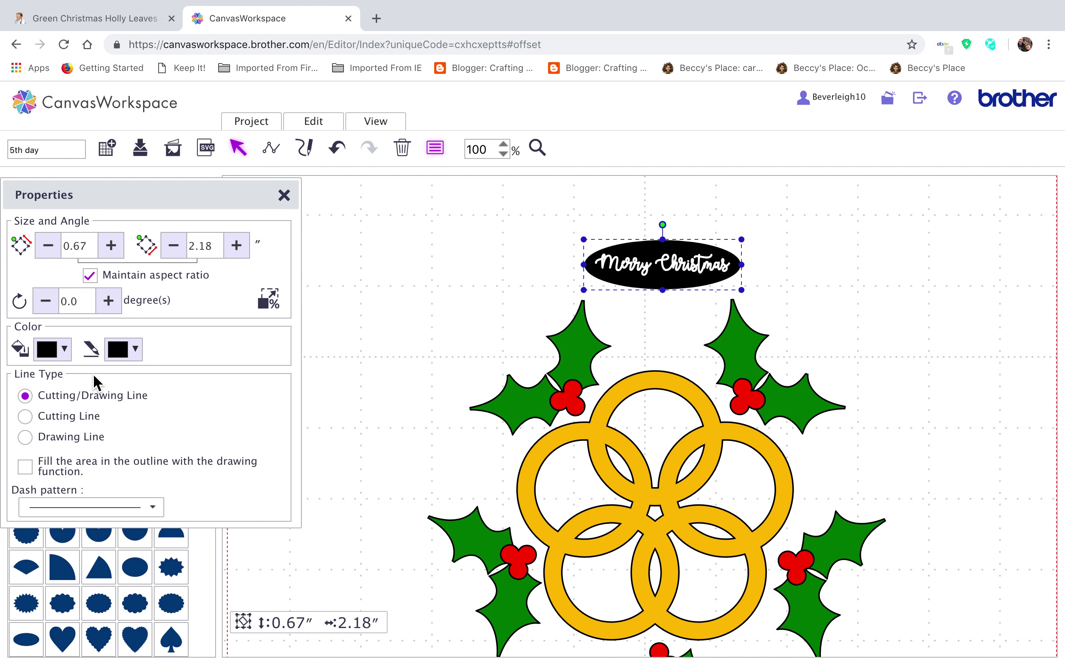
pyautogui.click(824, 226)
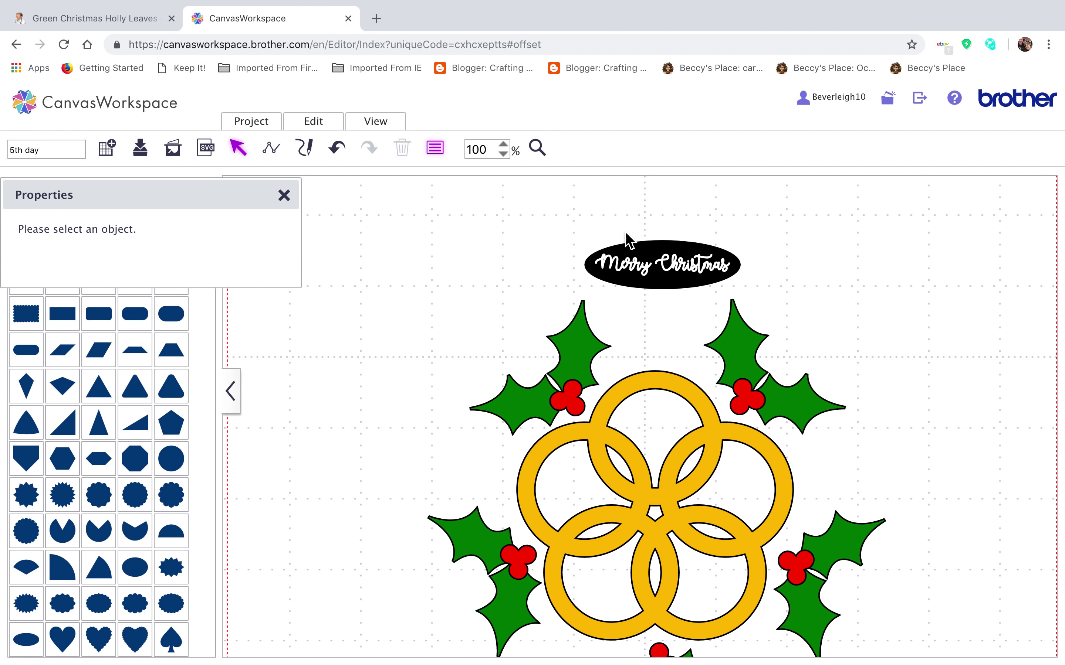
# Create an outward offset line around the black oval with 0.08 inches spacing and round corners, leaving the original line as is.
pyautogui.click(659, 288)
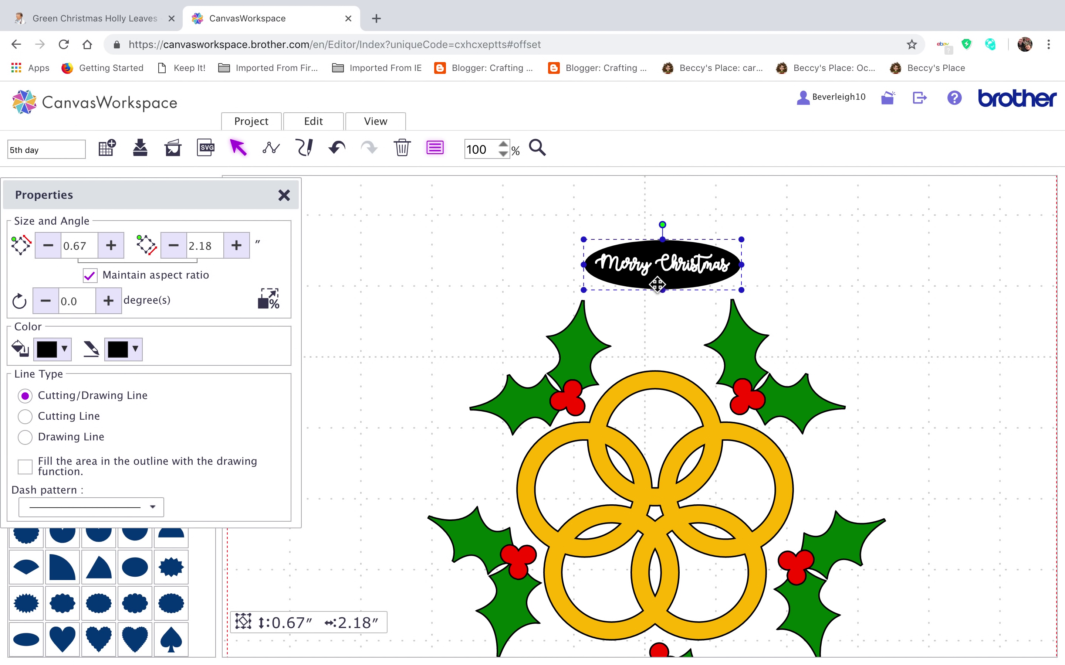
pyautogui.click(322, 129)
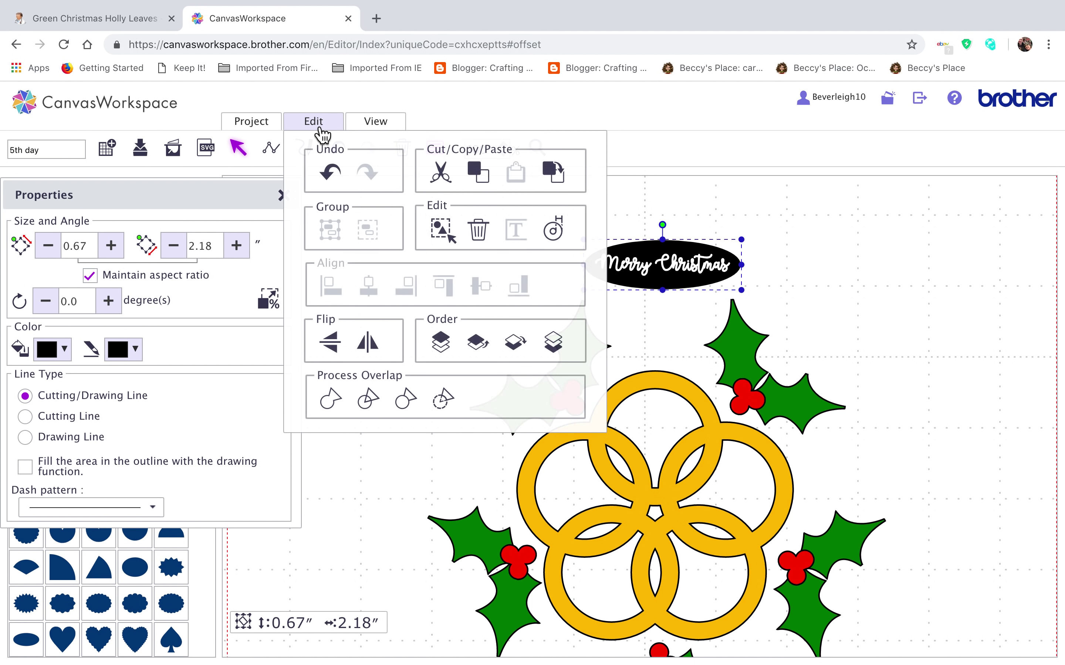
pyautogui.click(551, 233)
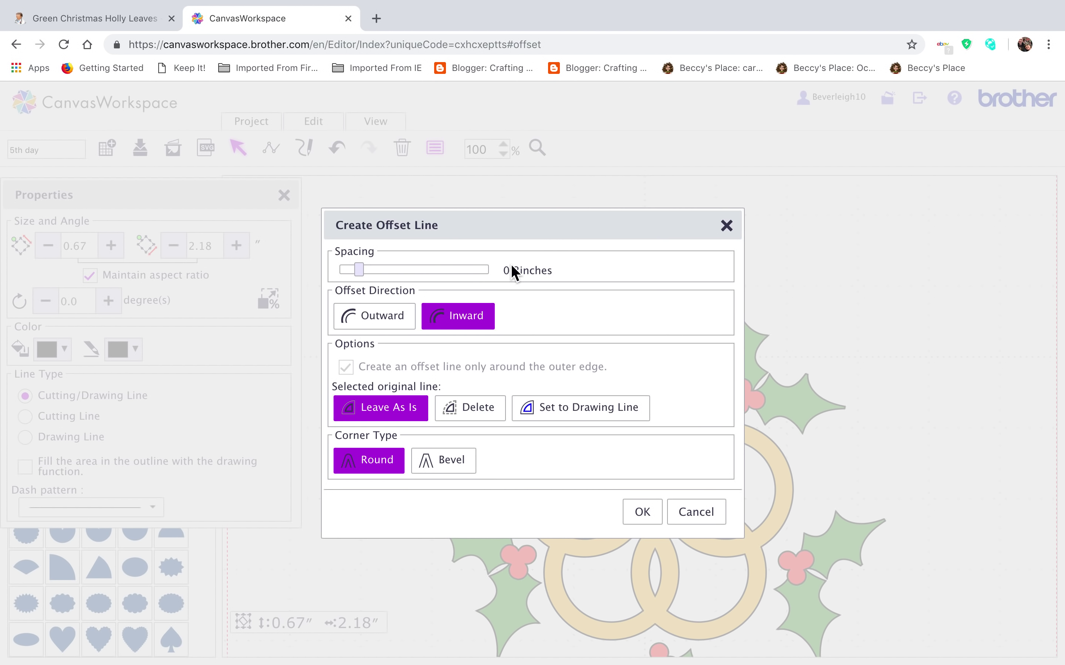
pyautogui.moveTo(359, 269); pyautogui.dragTo(345, 269)
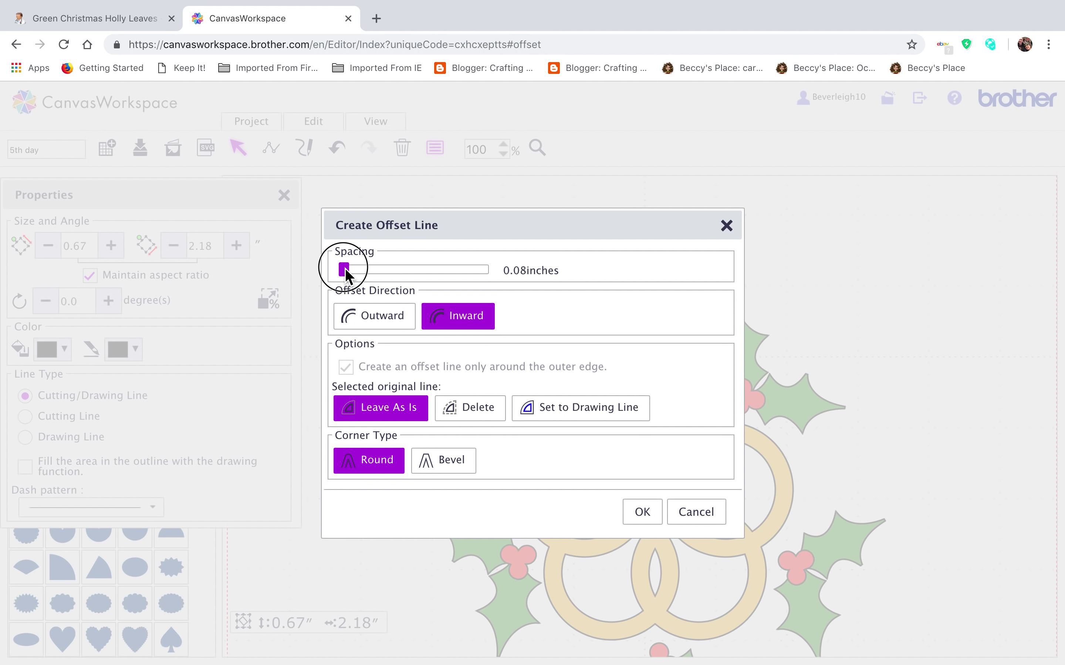
pyautogui.click(362, 326)
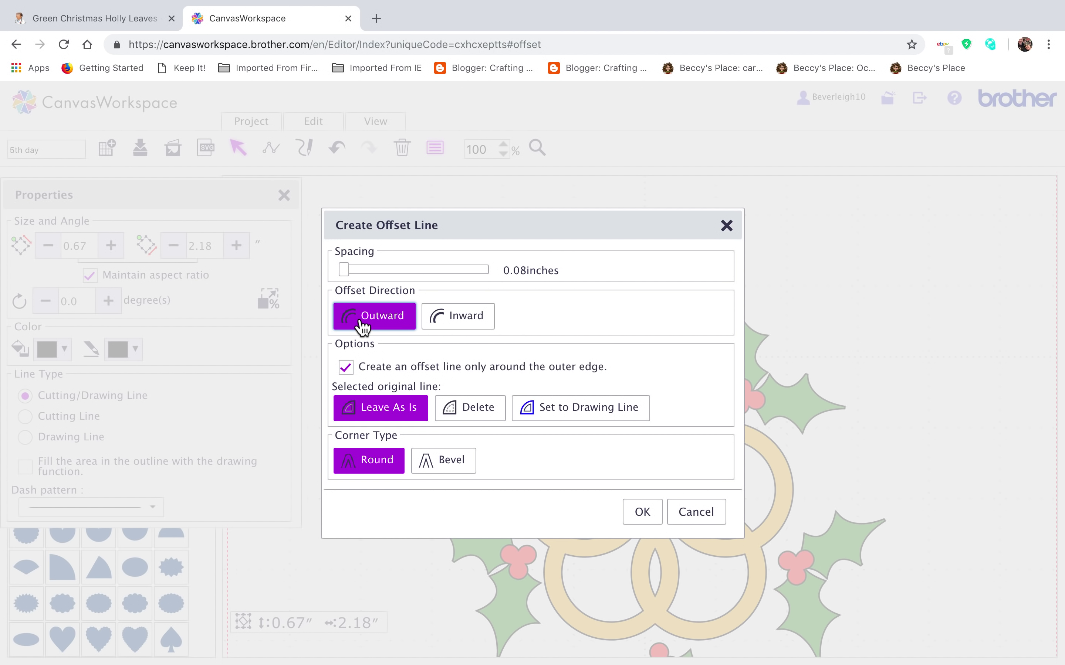
pyautogui.click(644, 514)
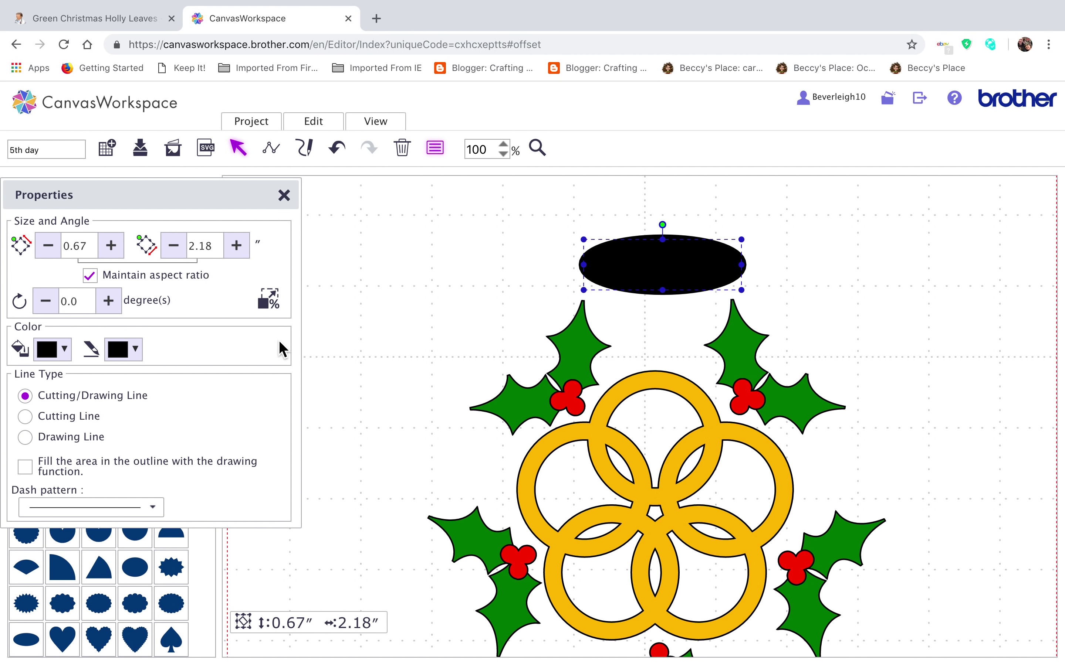
# Fill the outer offset oval with green and move it one level back, behind the "Merry Christmas" lettering.
pyautogui.click(758, 283)
pyautogui.click(747, 266)
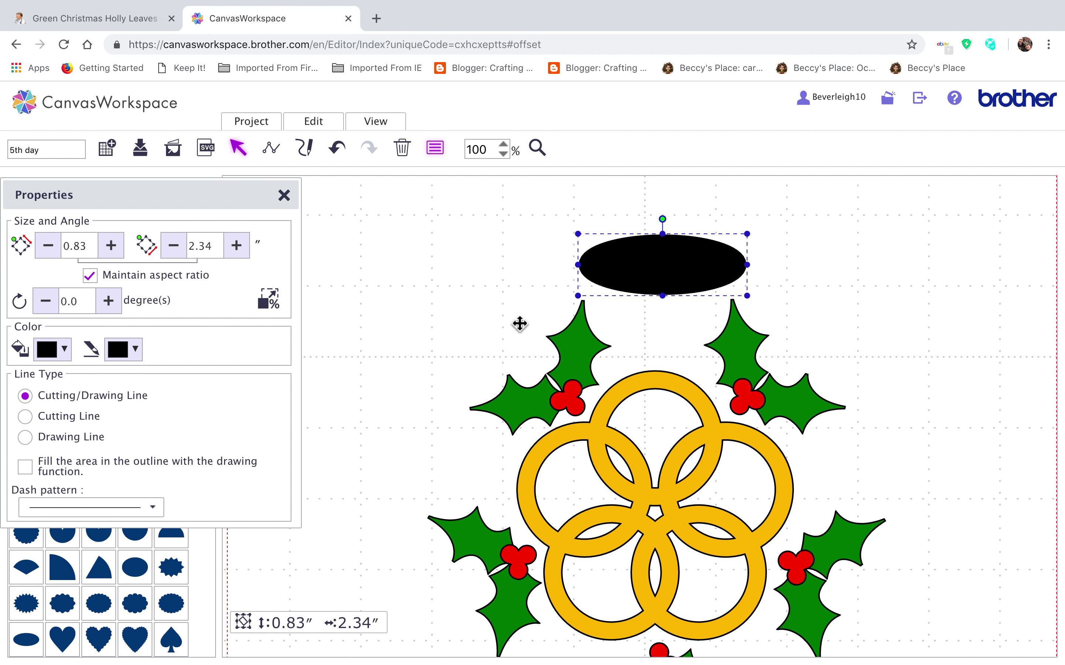
pyautogui.click(65, 351)
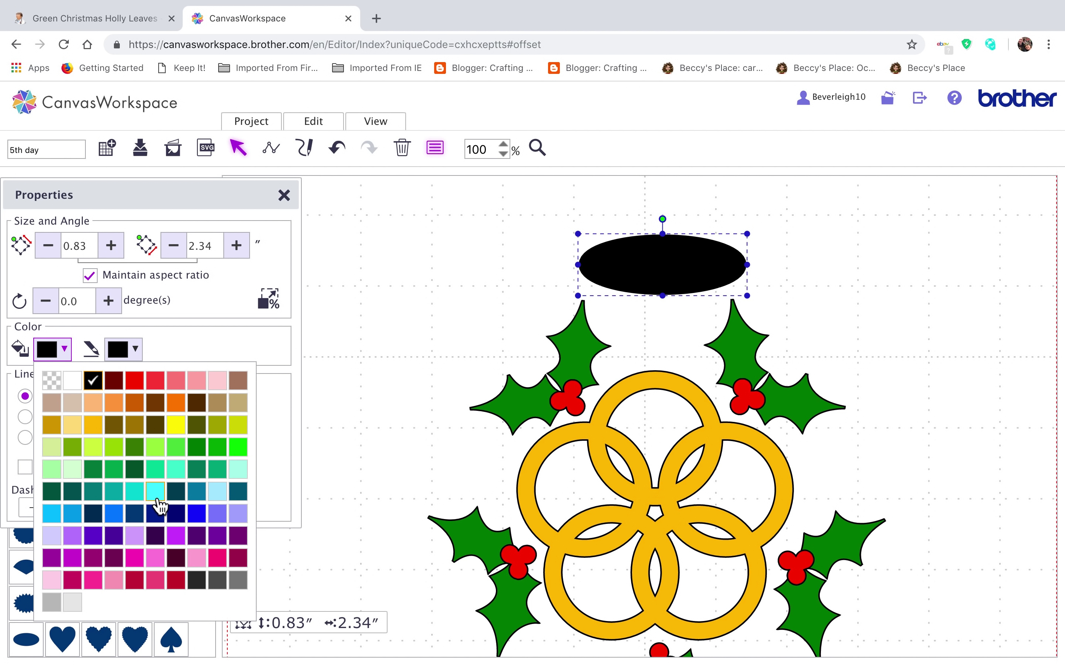
pyautogui.click(199, 453)
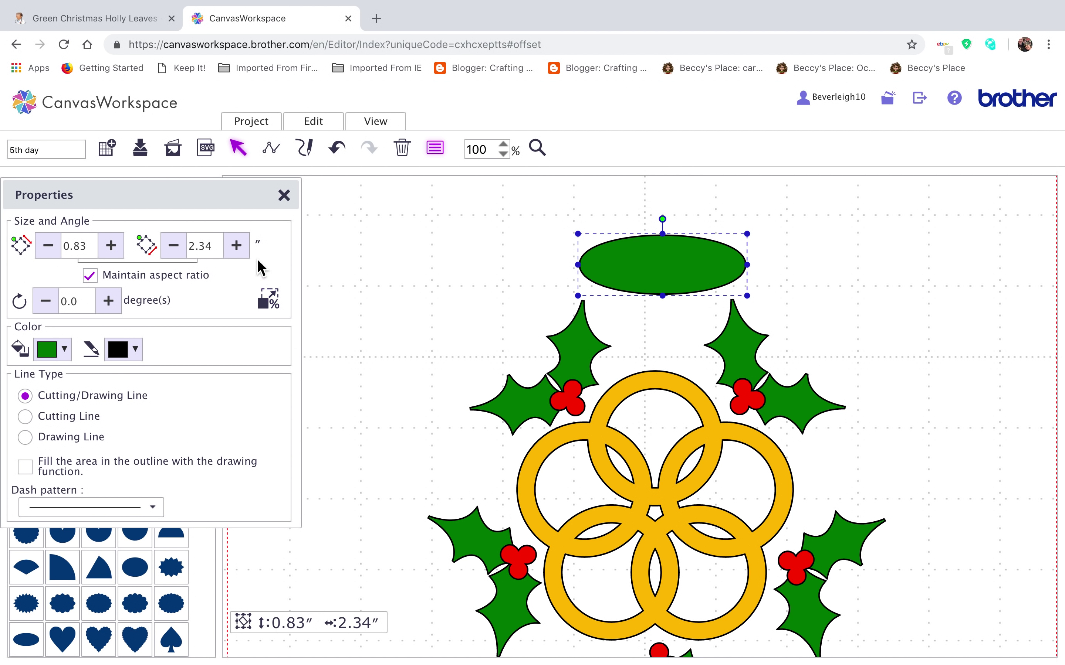
pyautogui.click(313, 121)
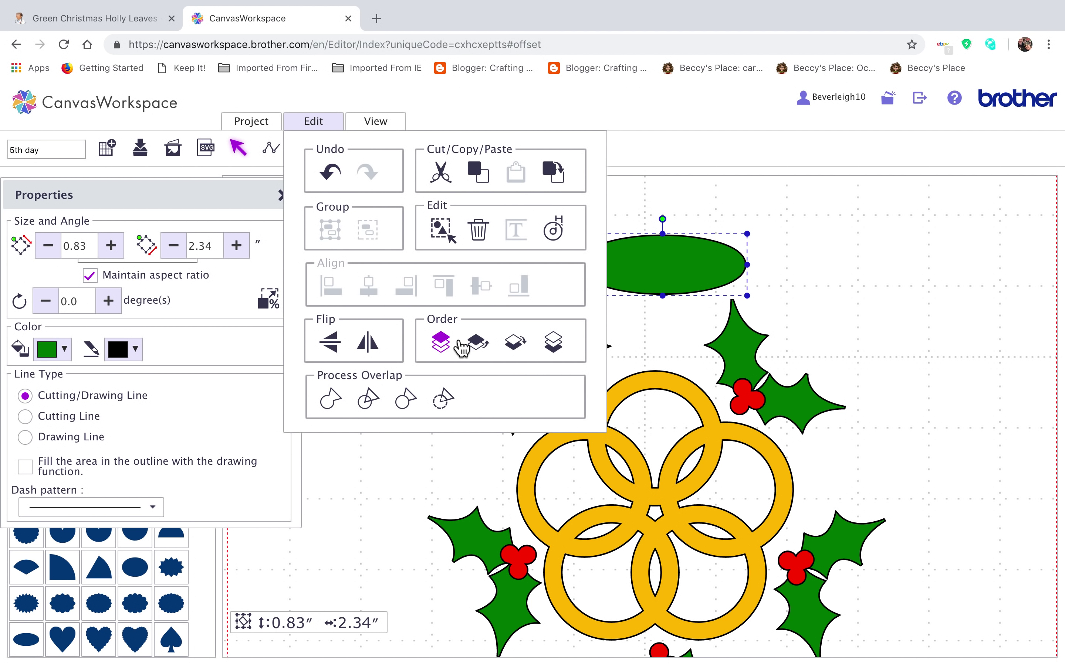
pyautogui.click(516, 346)
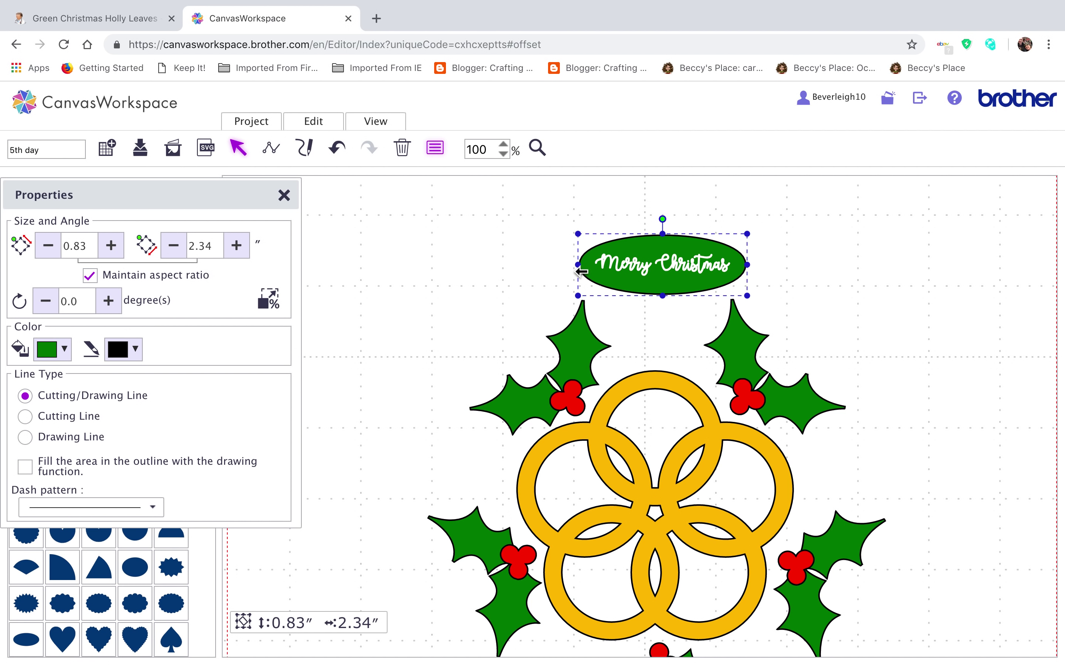
# Try filling the oval behind the lettering with black, and undo that fill.
pyautogui.click(540, 227)
pyautogui.moveTo(544, 224); pyautogui.dragTo(812, 276)
pyautogui.click(678, 283)
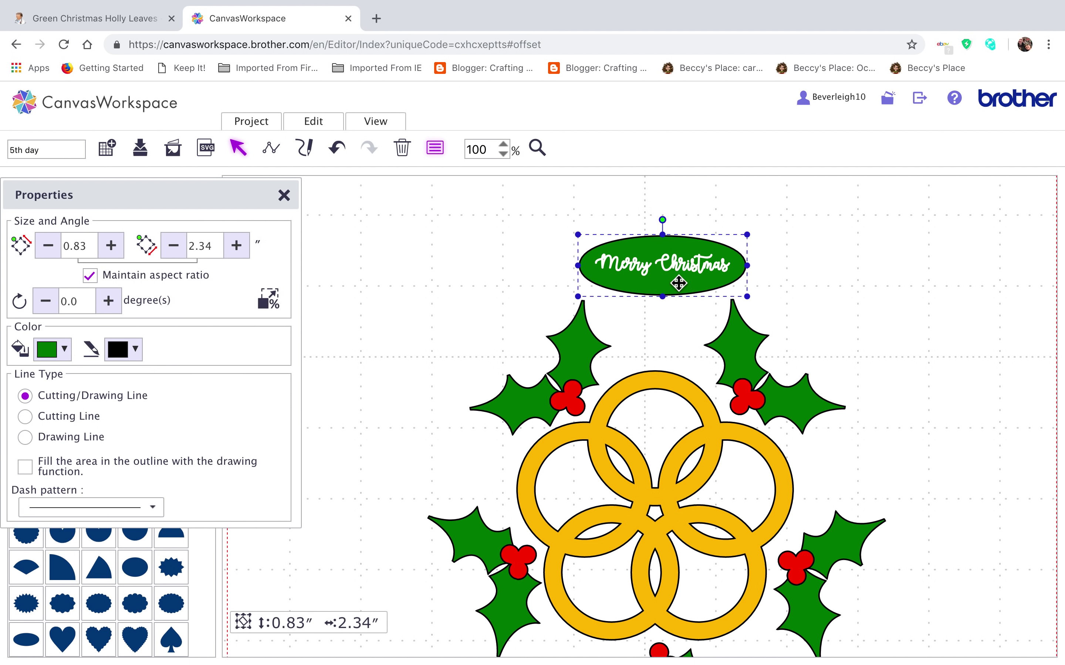
pyautogui.click(64, 350)
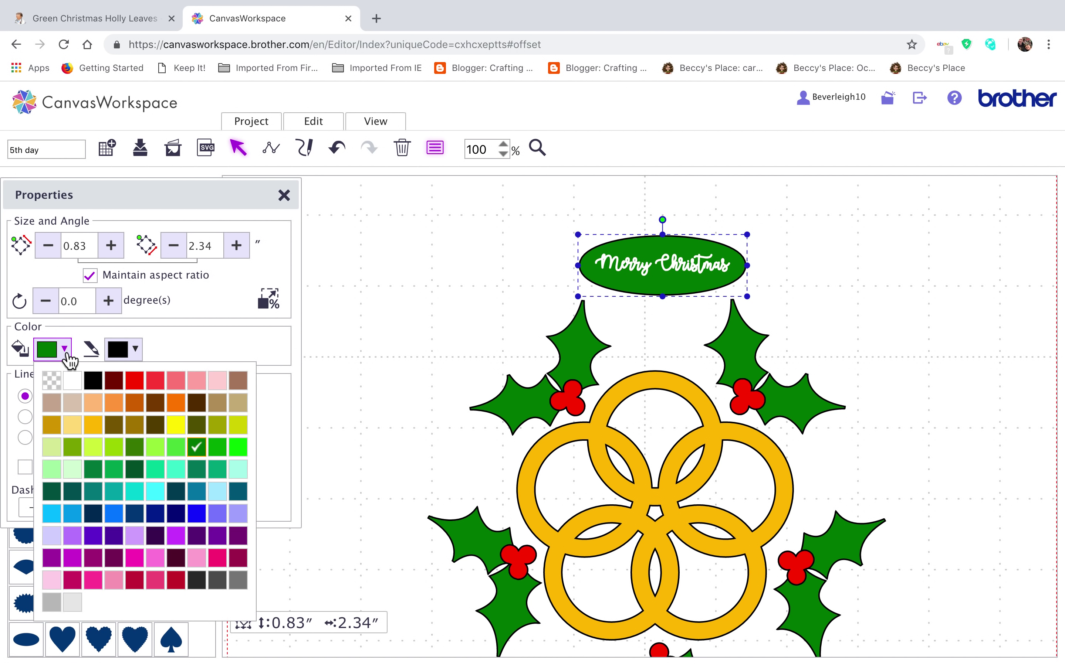
pyautogui.click(92, 392)
pyautogui.click(612, 317)
pyautogui.click(659, 293)
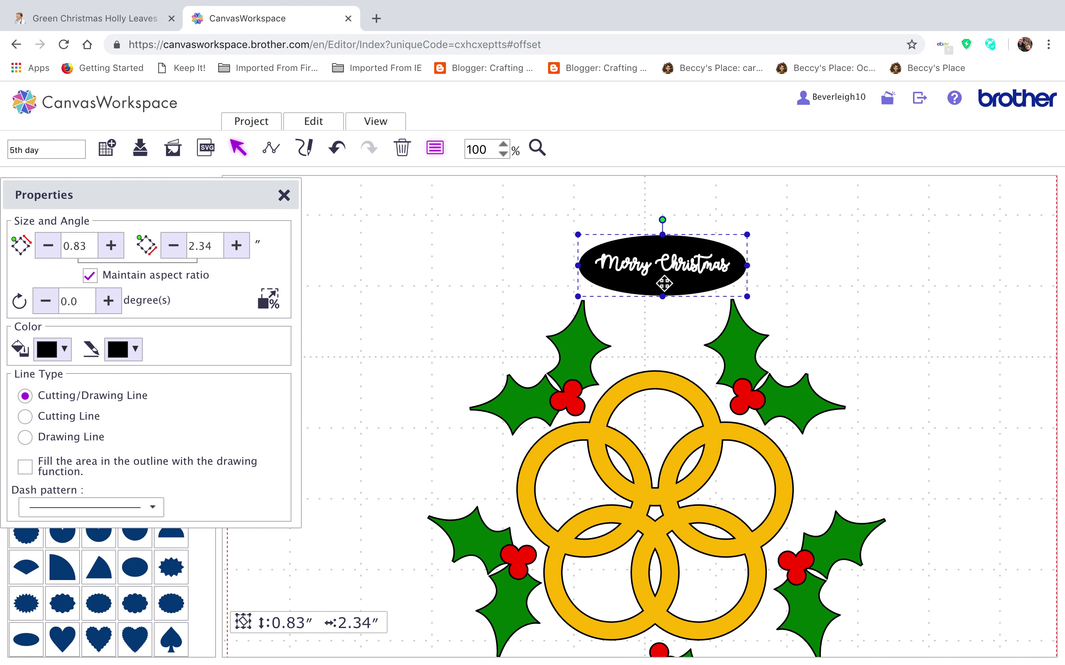
pyautogui.click(337, 148)
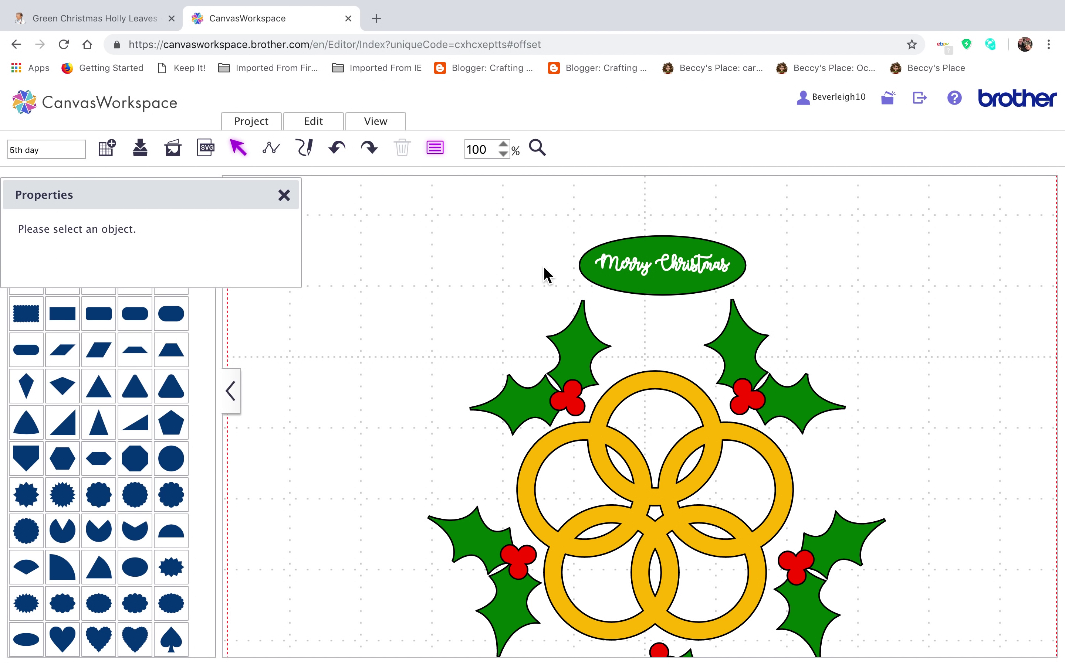
# Move the green oval together with the lettering upward, clear of the black oval hidden beneath.
pyautogui.click(662, 289)
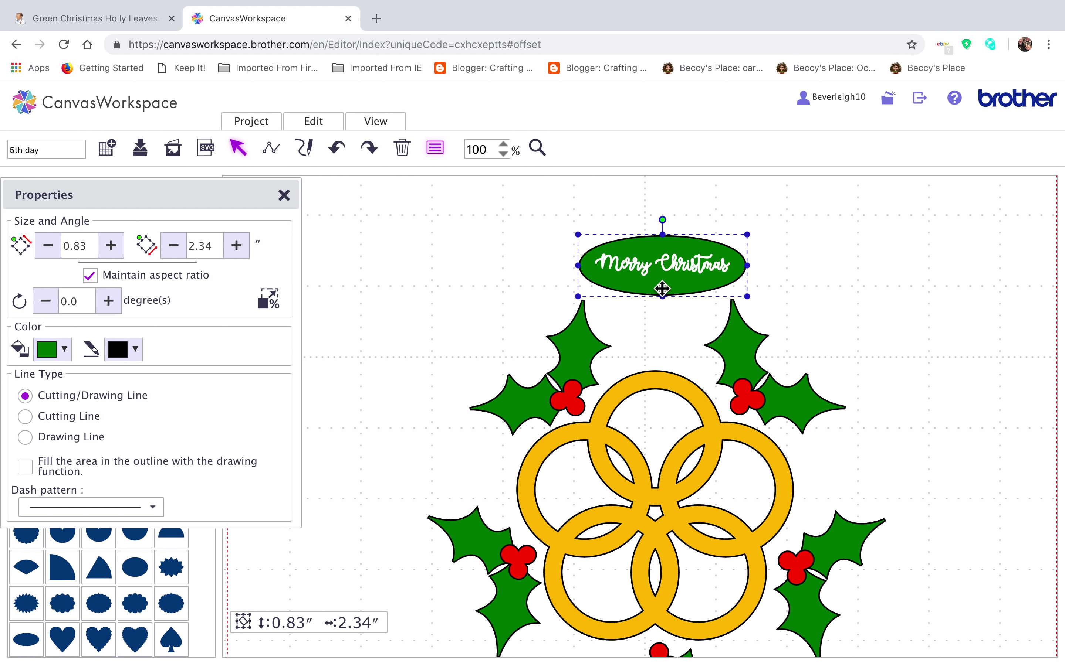
pyautogui.click(665, 307)
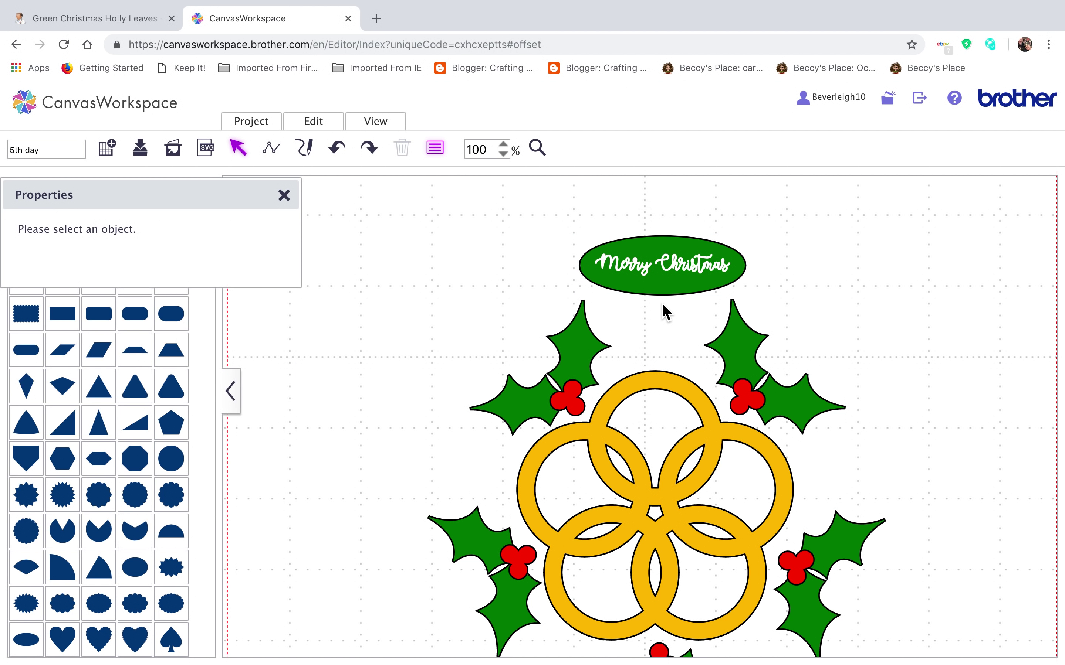
pyautogui.click(537, 149)
pyautogui.click(671, 291)
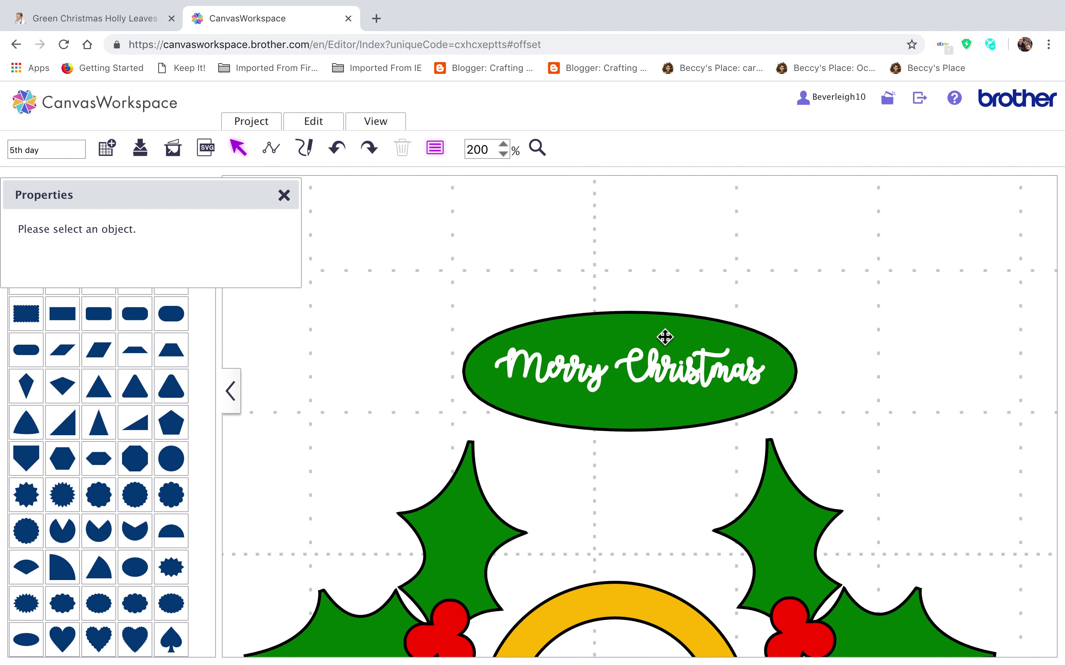
pyautogui.click(656, 322)
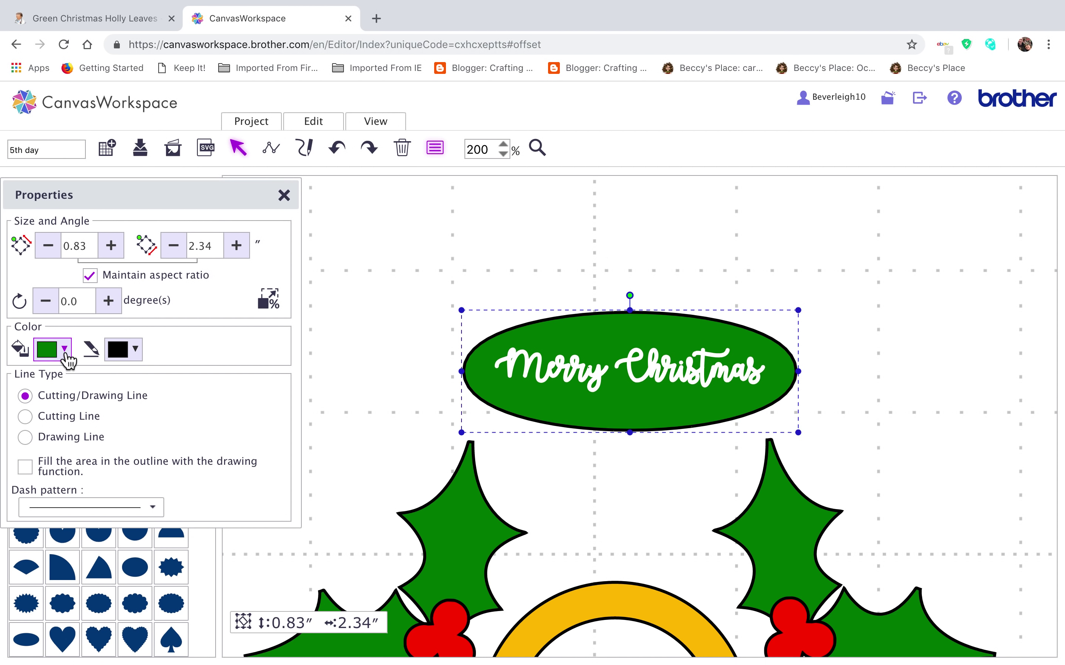
pyautogui.click(563, 464)
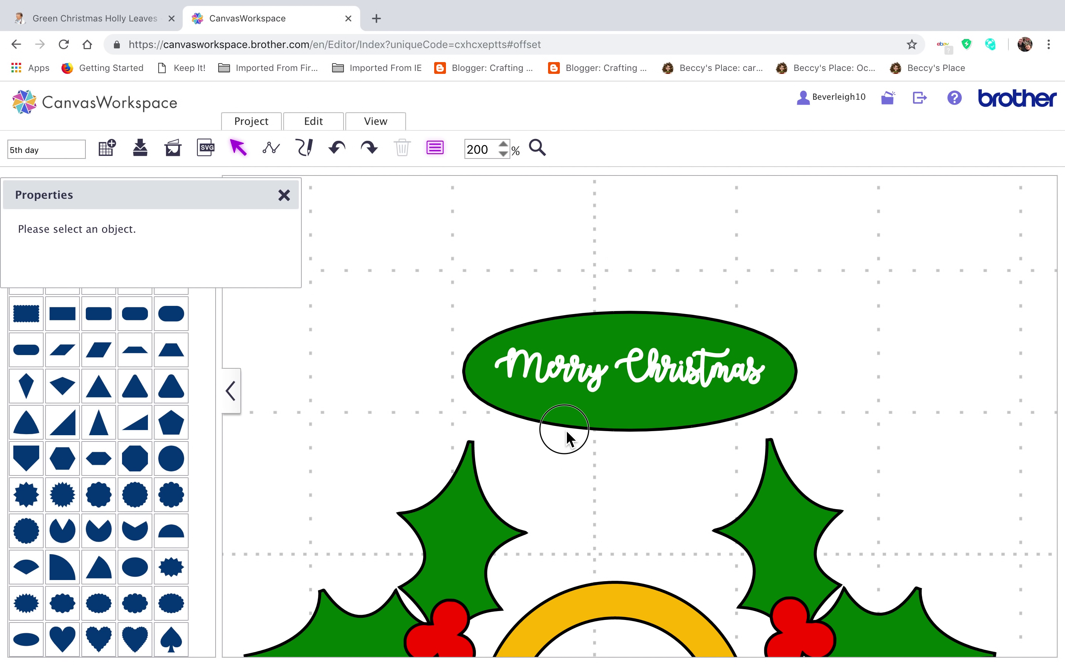
pyautogui.click(570, 415)
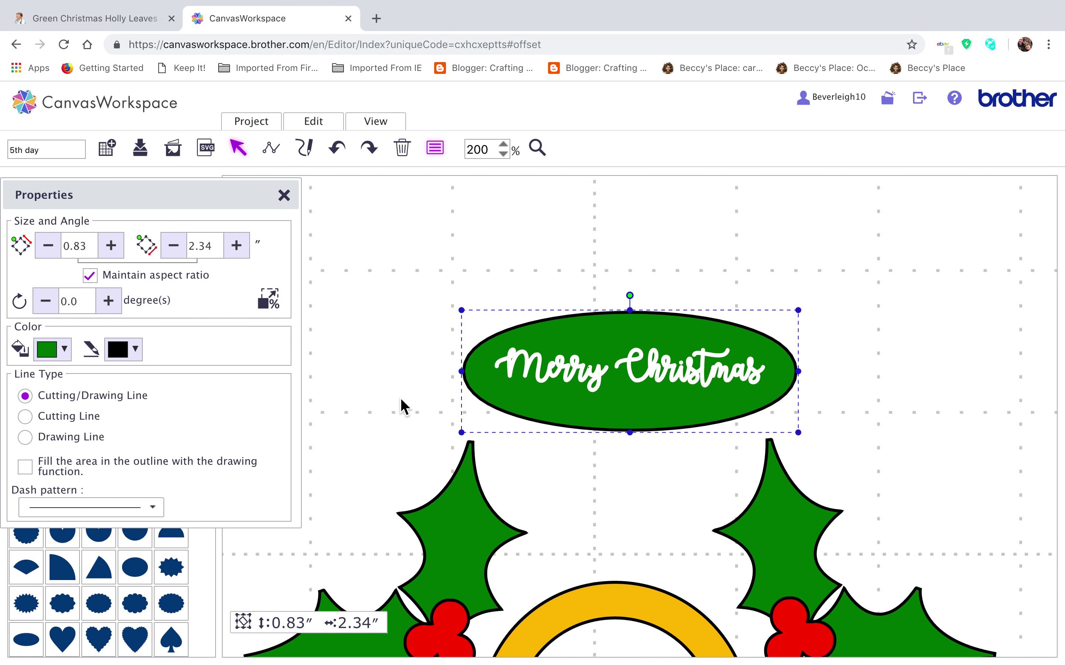
pyautogui.click(545, 256)
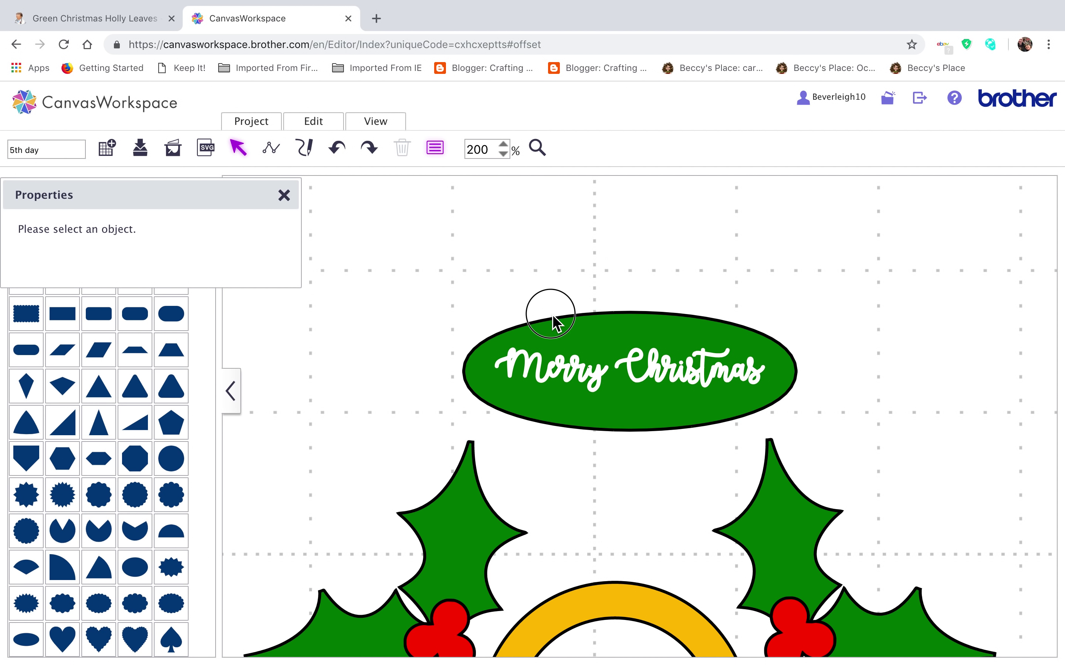
pyautogui.moveTo(580, 367); pyautogui.dragTo(602, 231)
# Bring the black oval forward between the green oval and the lettering, and place it inside the green oval.
pyautogui.click(637, 402)
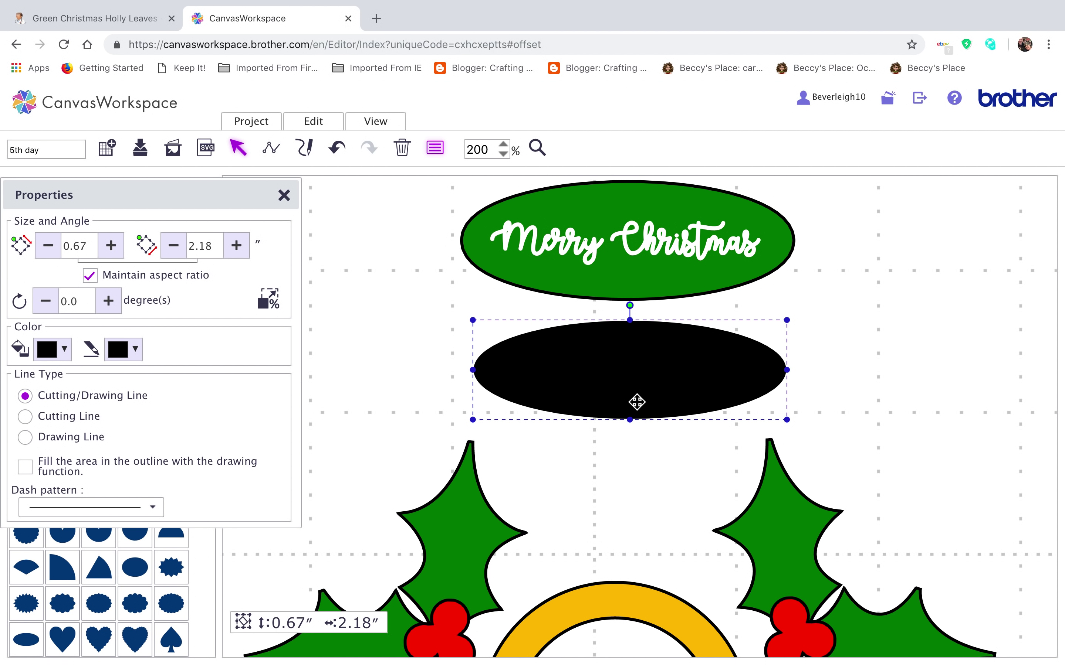
pyautogui.click(313, 121)
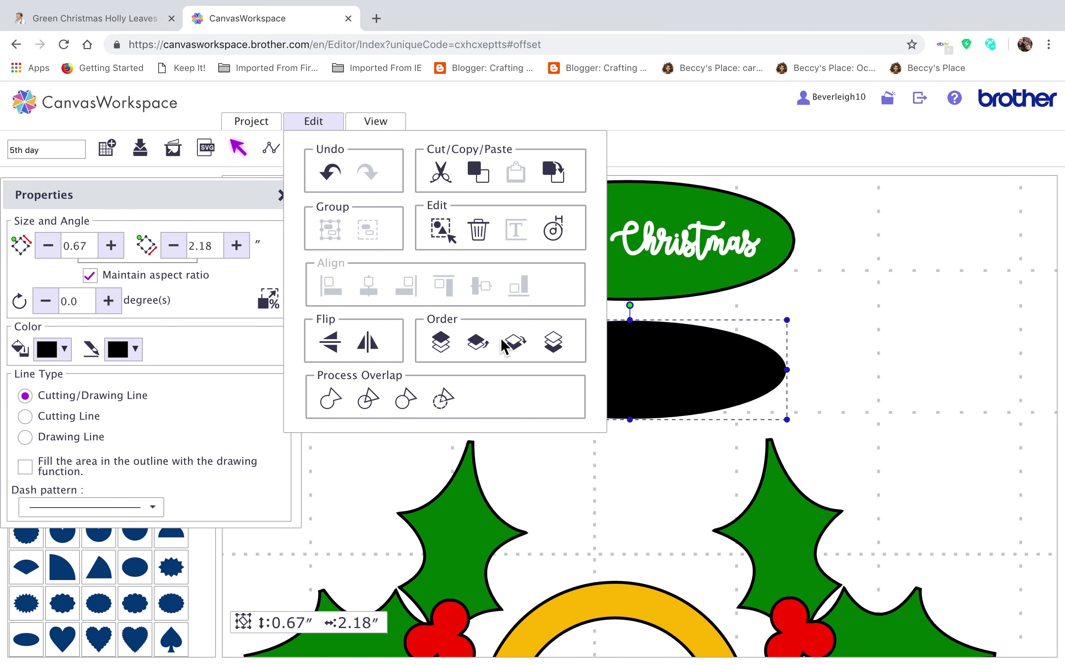
pyautogui.click(476, 348)
pyautogui.moveTo(606, 372); pyautogui.dragTo(608, 314)
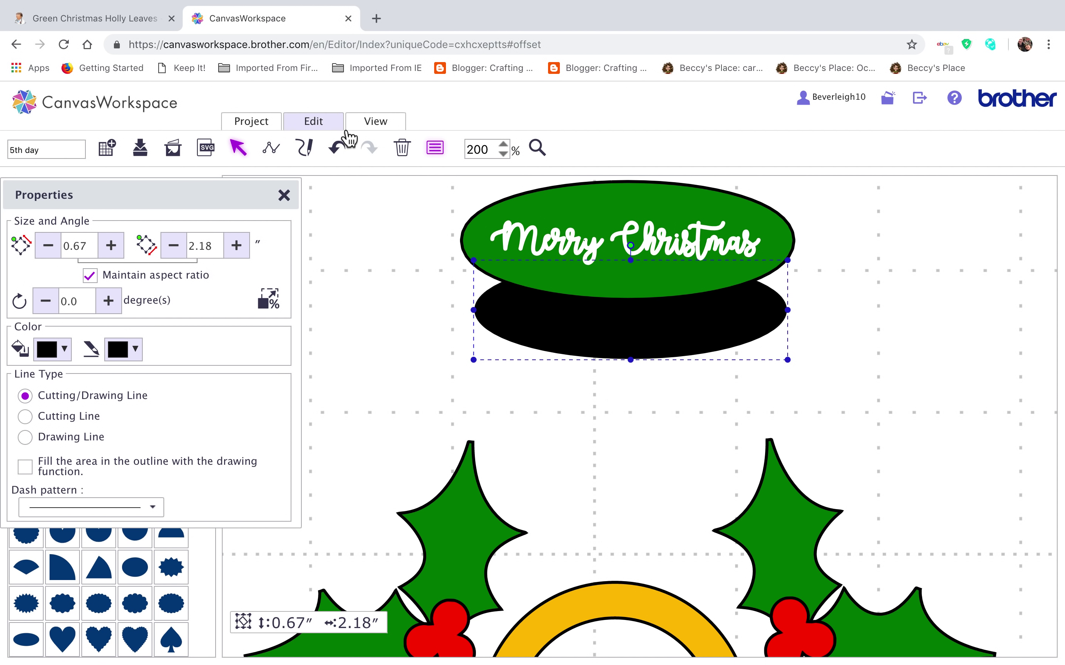
pyautogui.click(328, 127)
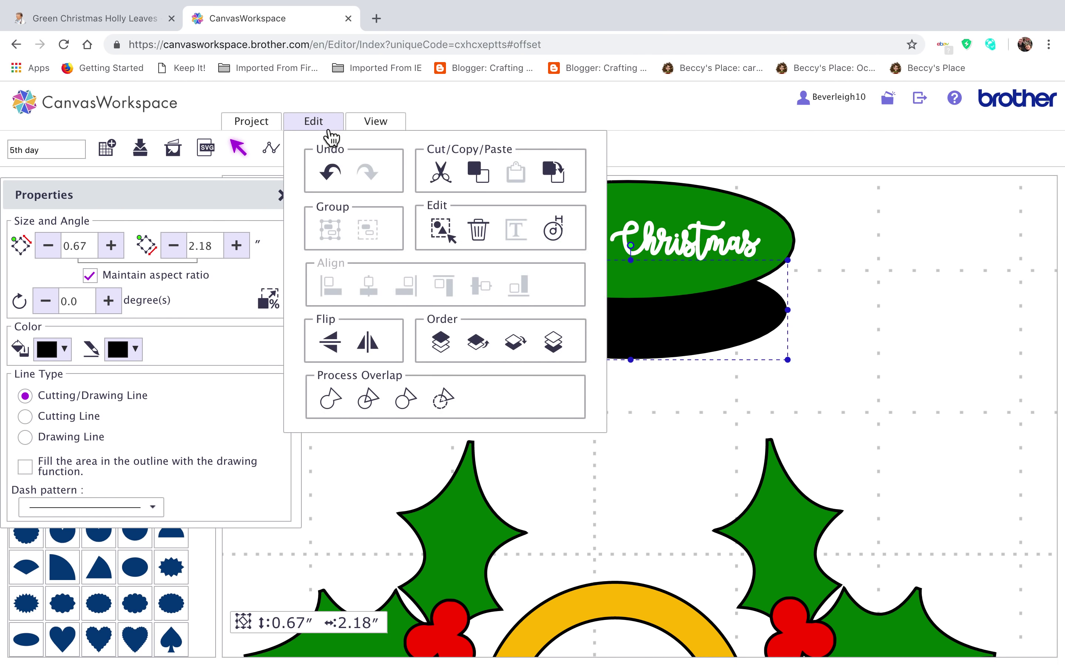
pyautogui.click(476, 346)
pyautogui.moveTo(623, 347); pyautogui.dragTo(618, 279)
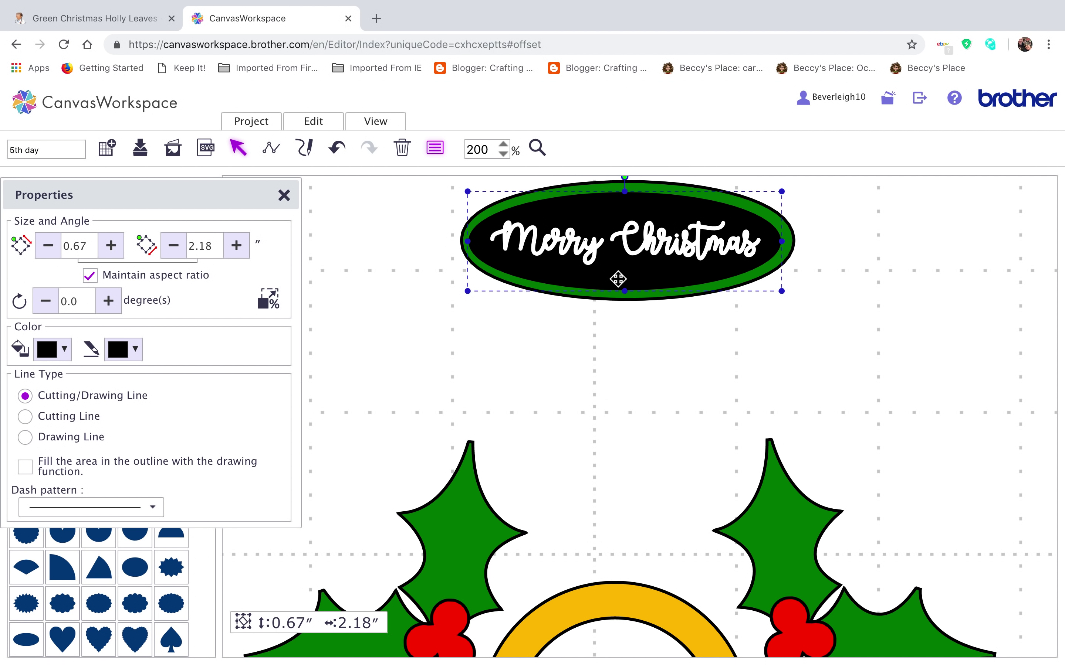
# Change the green oval's outline colour to the same green as its fill.
pyautogui.click(639, 301)
pyautogui.click(148, 354)
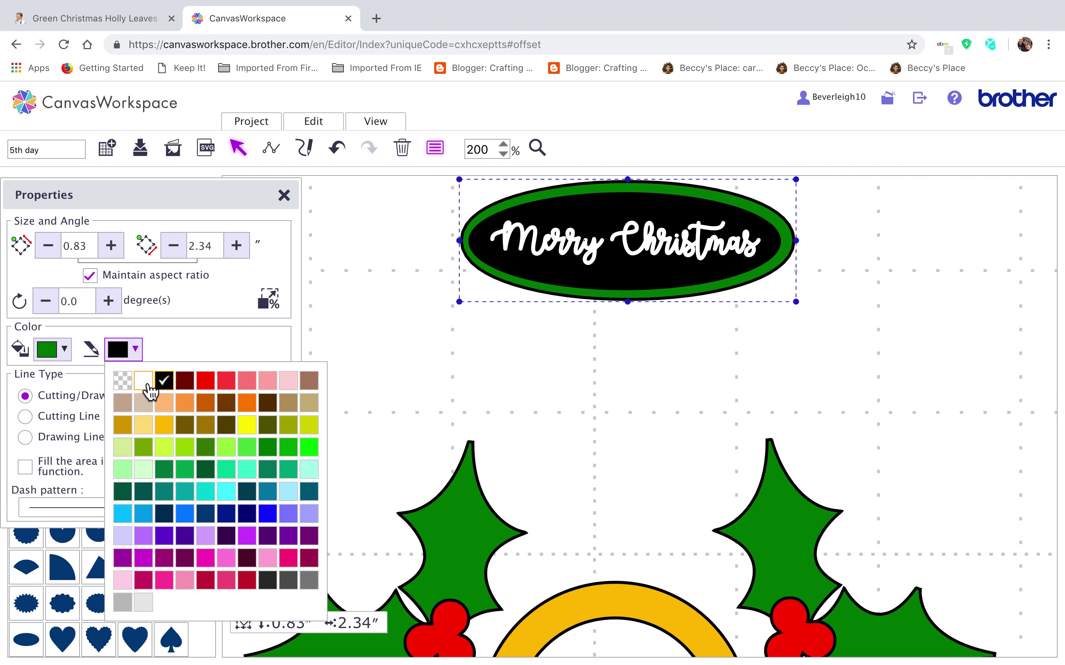
pyautogui.click(144, 381)
pyautogui.click(134, 352)
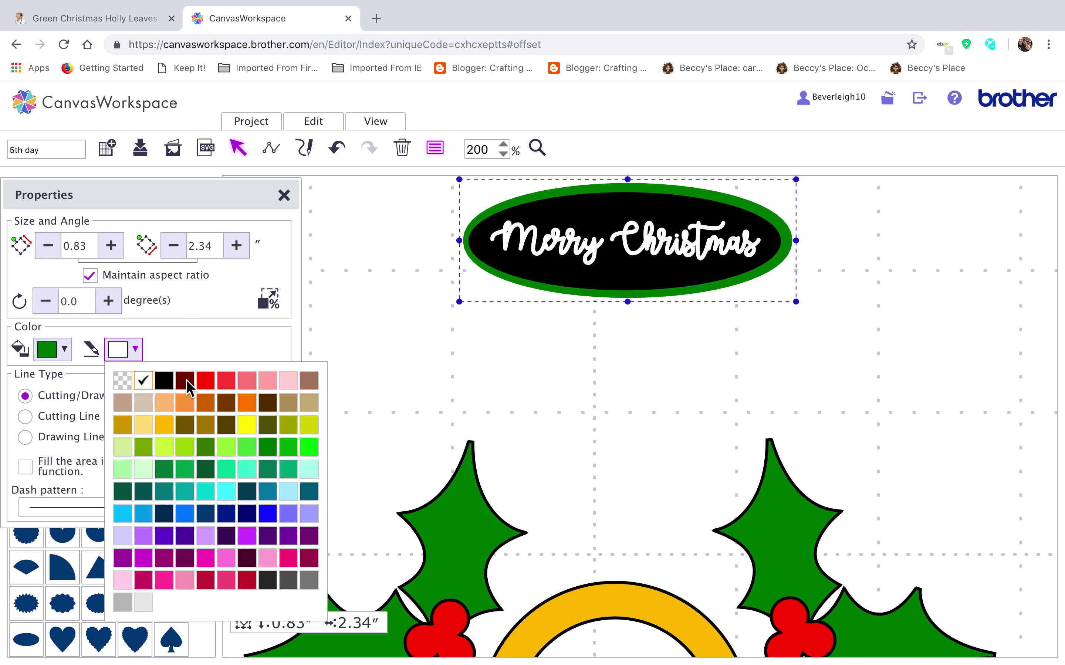
pyautogui.click(268, 447)
pyautogui.click(658, 390)
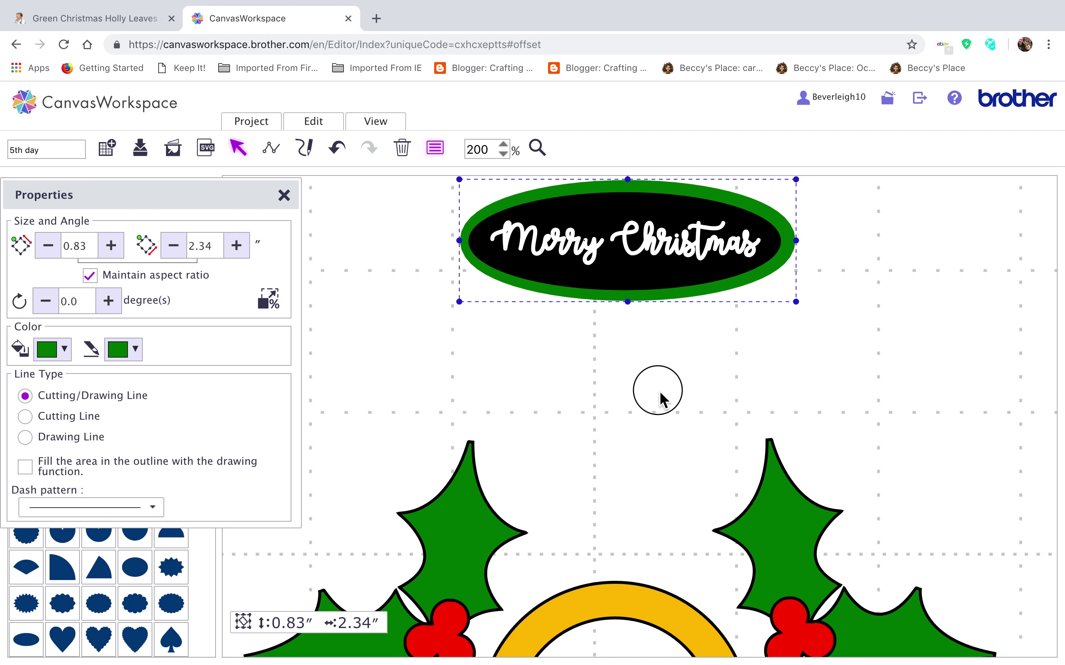
# Align the centres of both ovals and the lettering horizontally and vertically.
pyautogui.moveTo(408, 214); pyautogui.dragTo(807, 312)
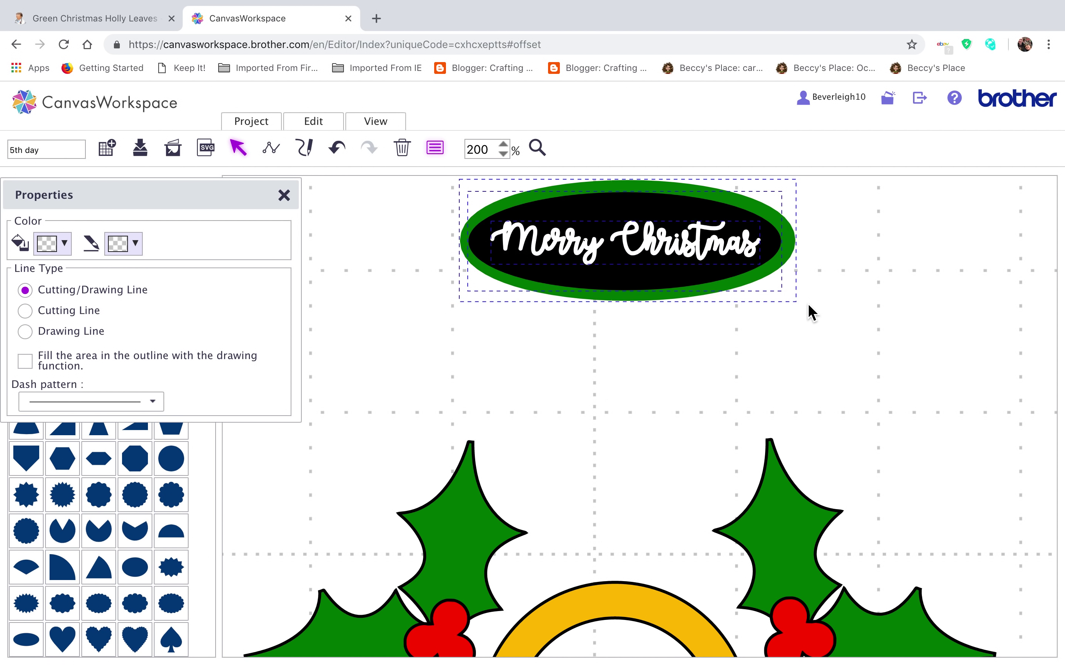
pyautogui.click(321, 129)
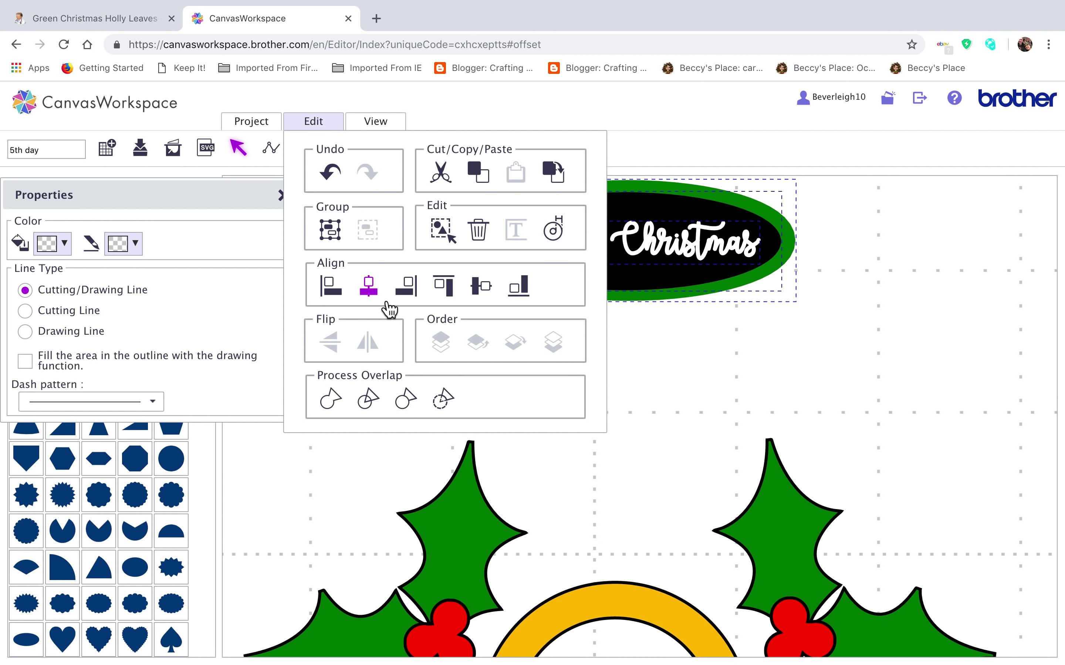
pyautogui.click(372, 284)
pyautogui.click(314, 123)
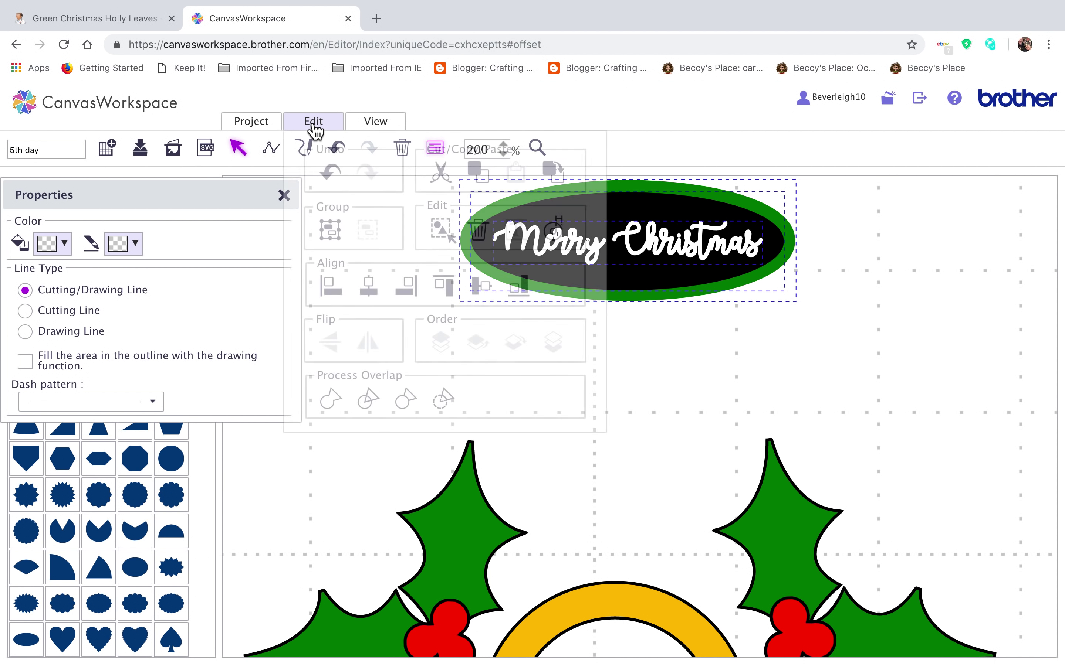
pyautogui.click(486, 296)
pyautogui.click(687, 349)
# Set the lettering's line type to Drawing Line and turn on filling its outline area with the drawing function.
pyautogui.click(668, 246)
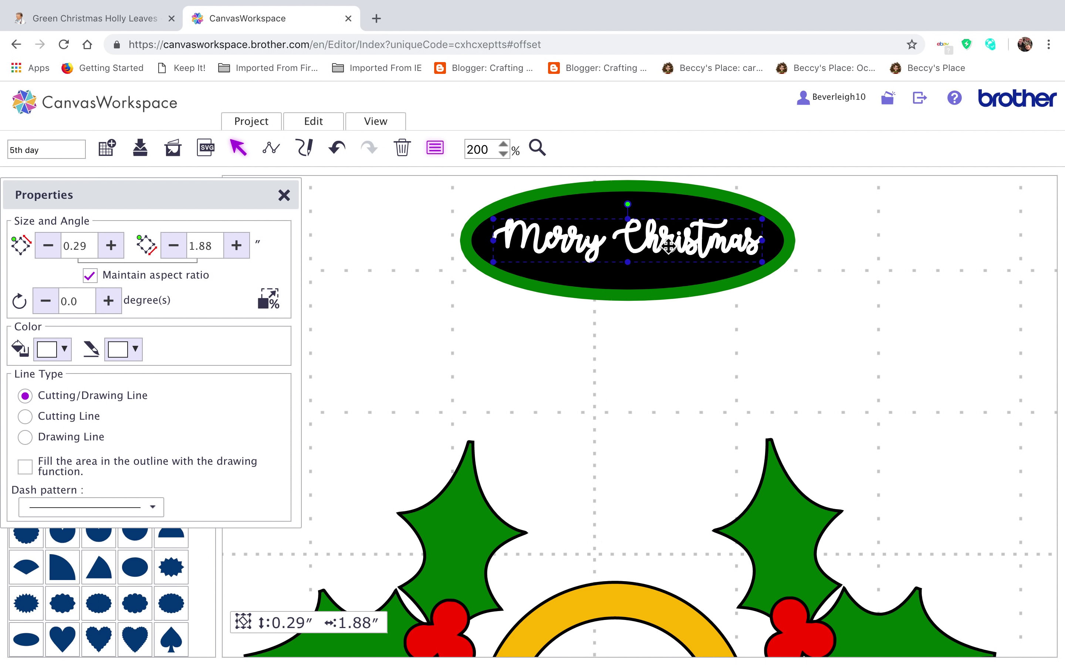
pyautogui.click(84, 439)
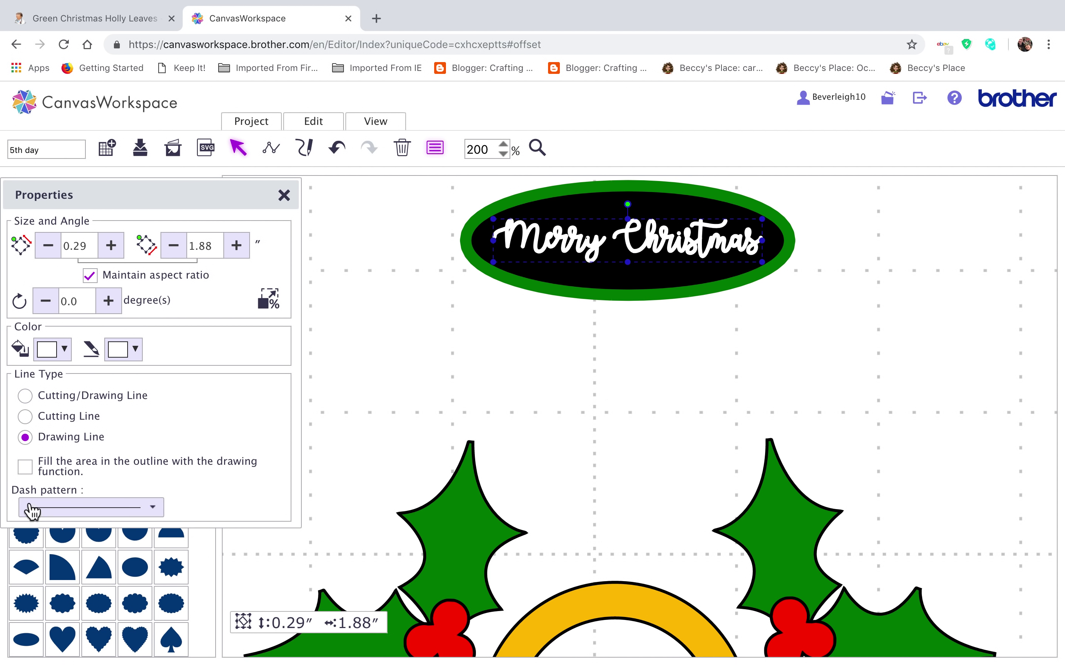
pyautogui.click(38, 475)
pyautogui.click(458, 387)
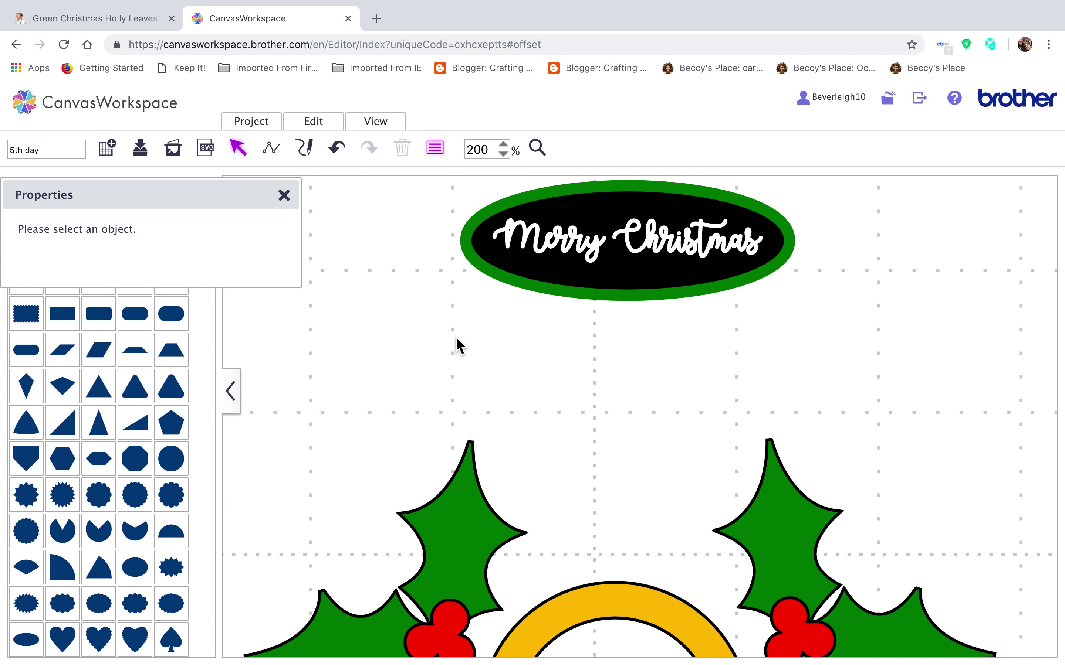
# Set the line type of both the green oval and the black oval to Cutting Line.
pyautogui.click(475, 227)
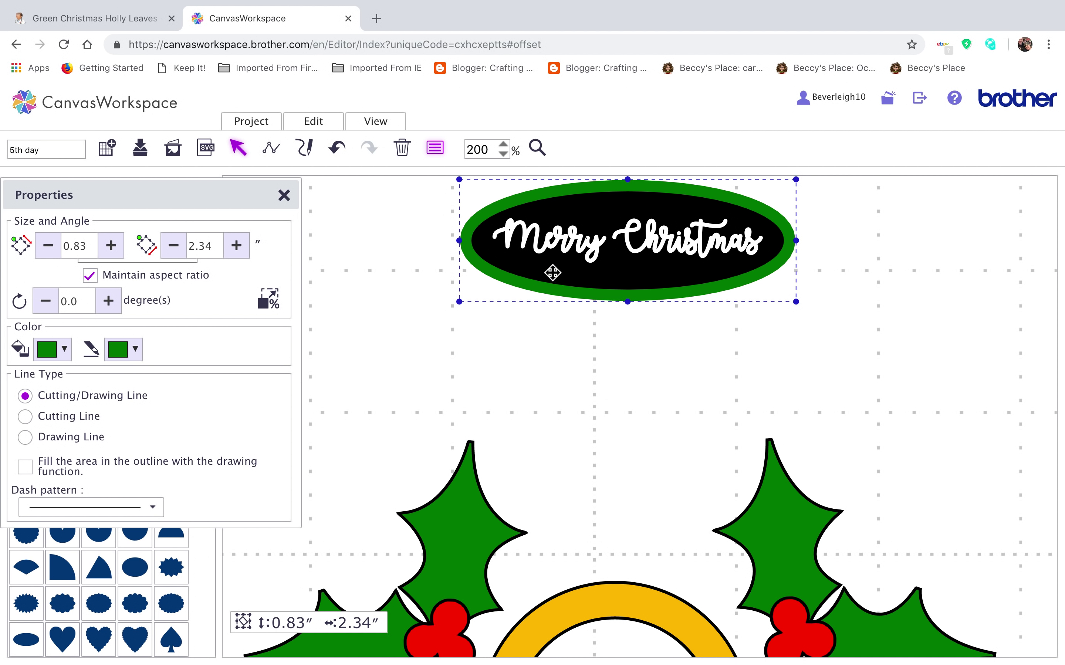
pyautogui.click(88, 415)
pyautogui.click(520, 261)
pyautogui.click(88, 415)
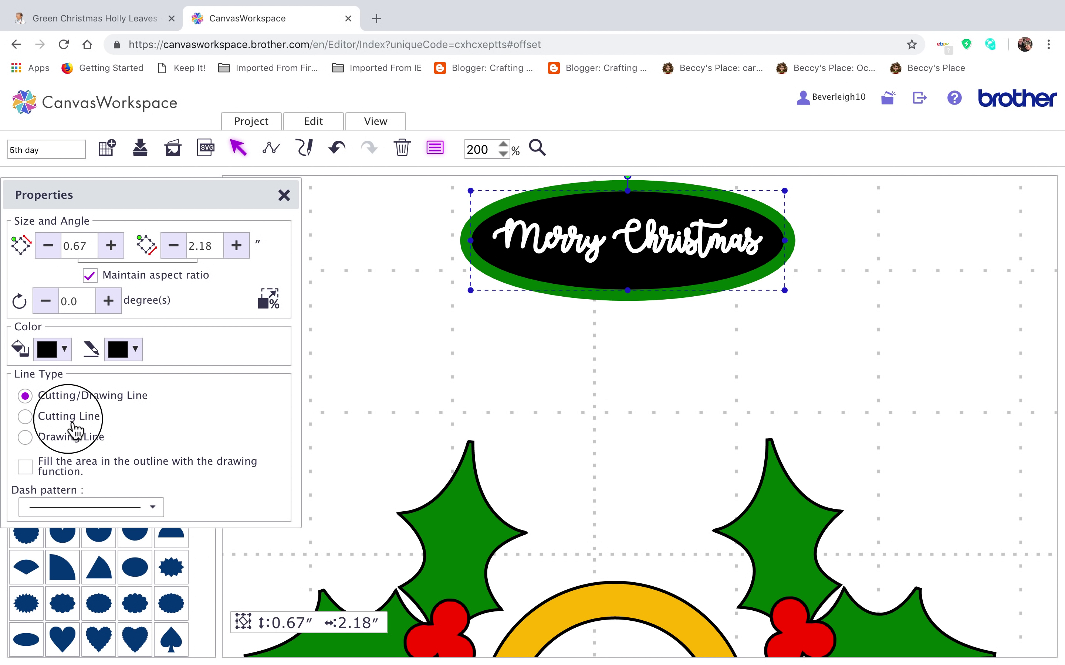
pyautogui.click(431, 345)
# Group the green oval, the black oval and the lettering into one label.
pyautogui.moveTo(431, 194); pyautogui.dragTo(838, 331)
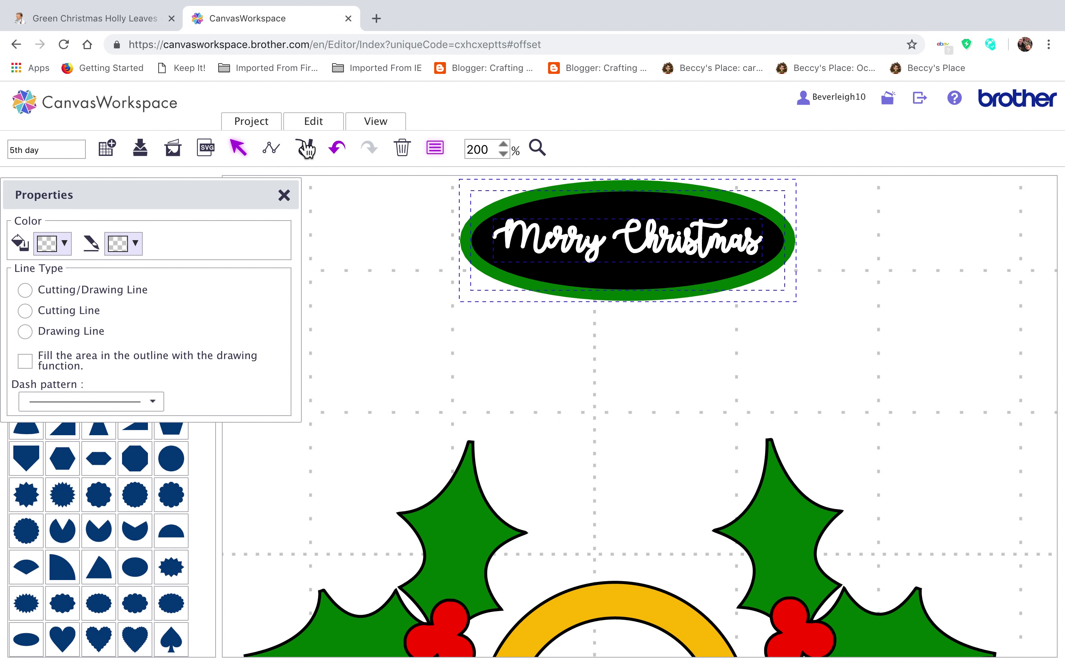
pyautogui.click(313, 122)
pyautogui.click(334, 245)
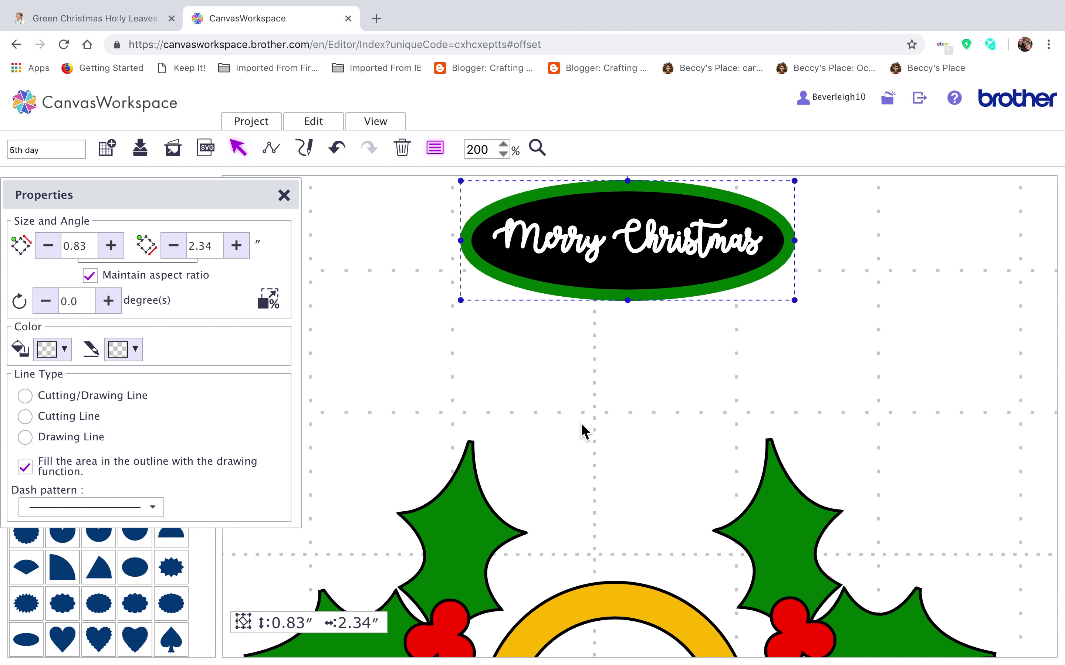
pyautogui.scroll(-5, 581, 422)
pyautogui.scroll(4, 581, 423)
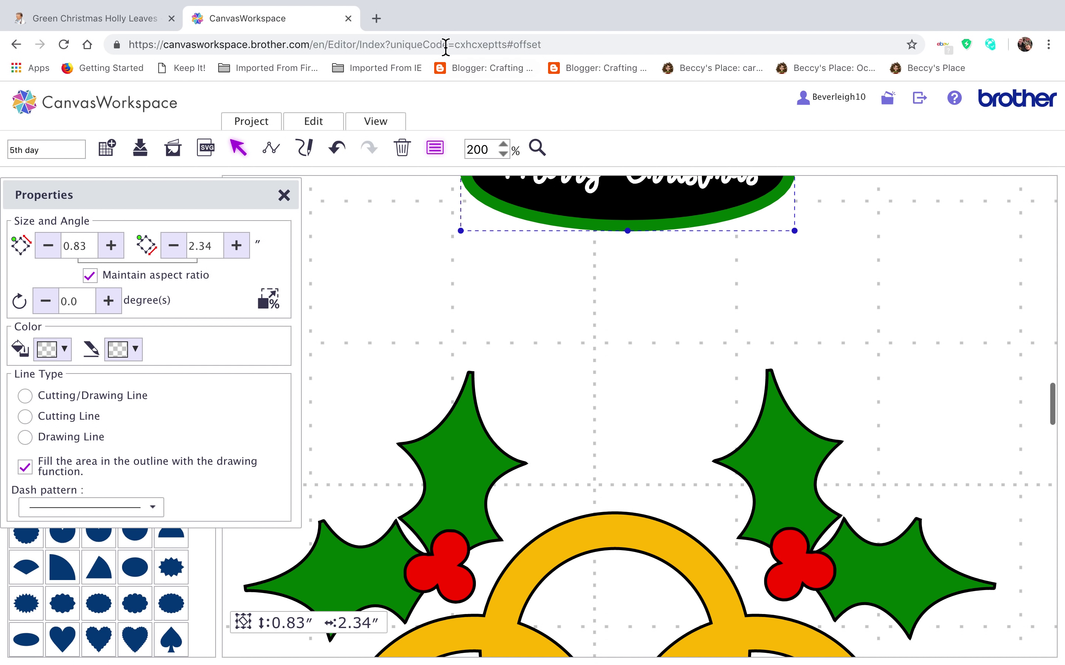
# Move the Merry Christmas label onto the centre of the five golden rings.
pyautogui.click(377, 122)
pyautogui.click(405, 168)
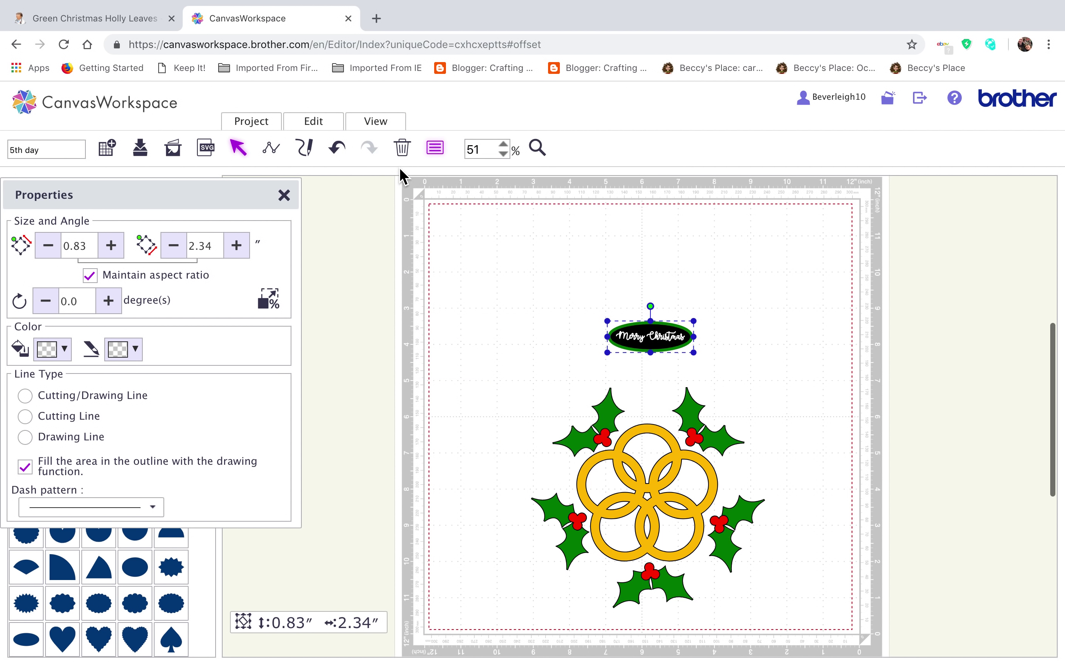
pyautogui.moveTo(644, 348); pyautogui.dragTo(643, 500)
pyautogui.click(808, 494)
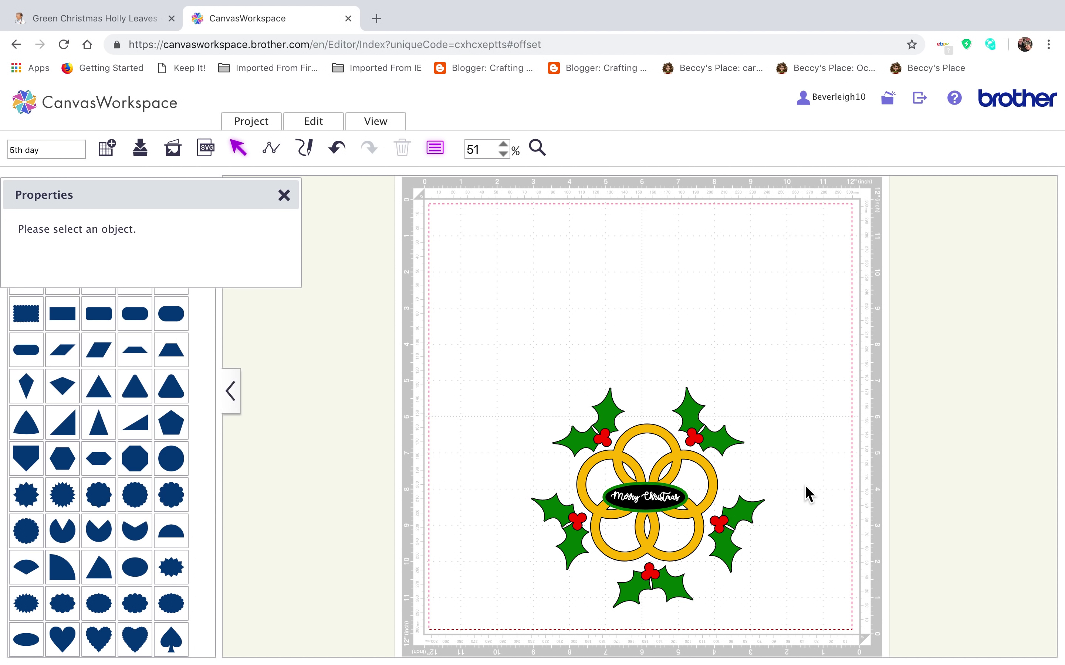
# Ungroup the Merry Christmas label and the wreath of golden rings and holly sprigs.
pyautogui.click(679, 509)
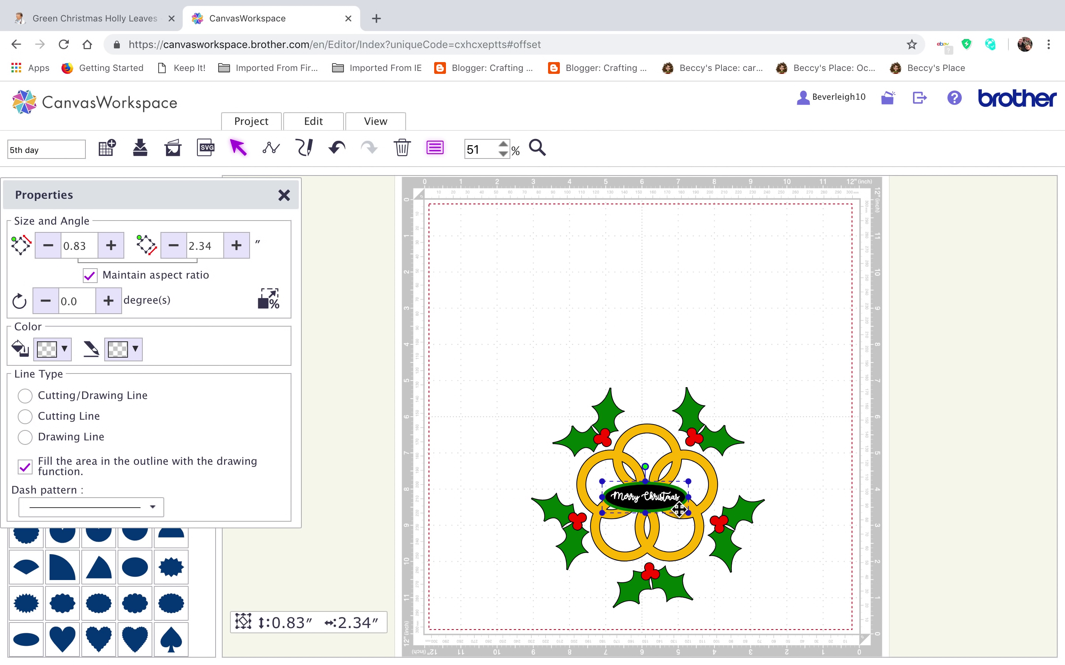
pyautogui.click(321, 123)
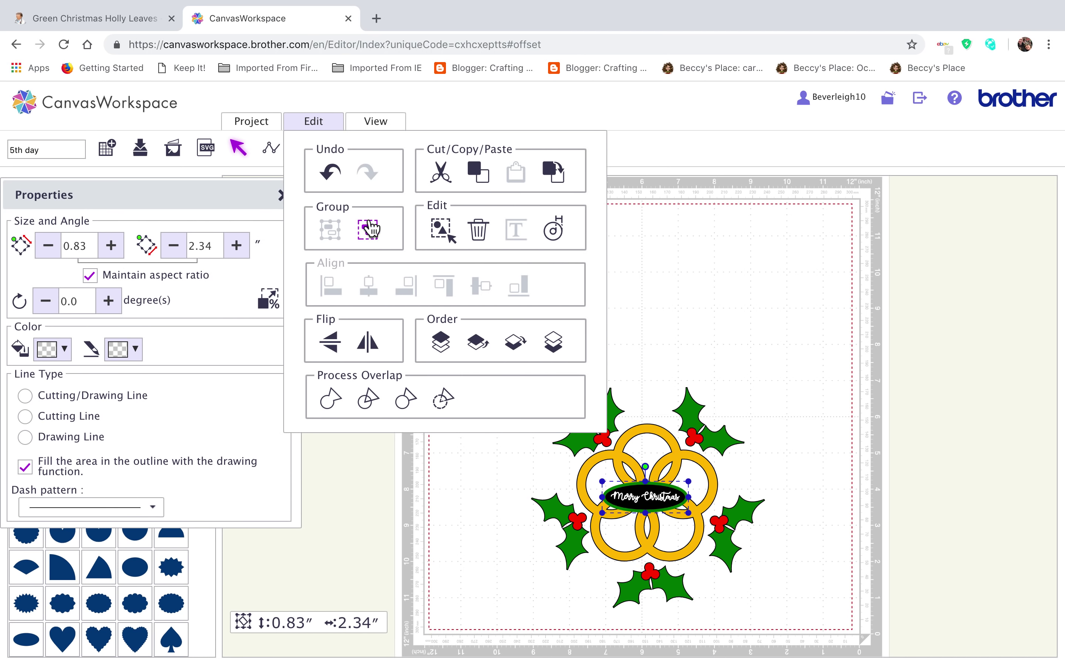
pyautogui.click(367, 229)
pyautogui.click(657, 432)
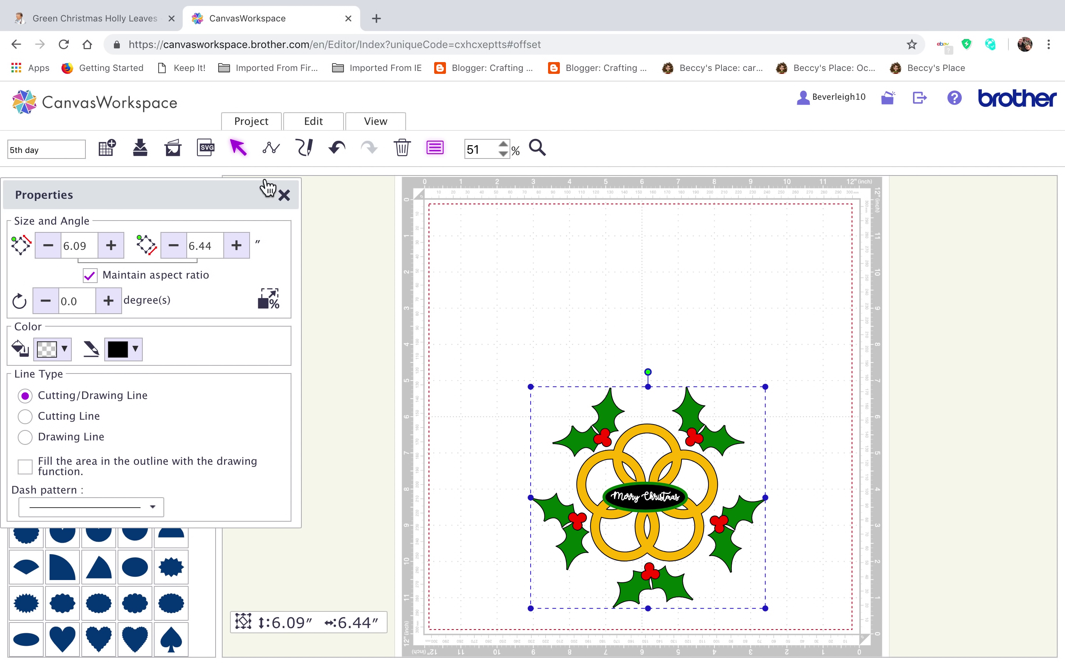
pyautogui.click(312, 123)
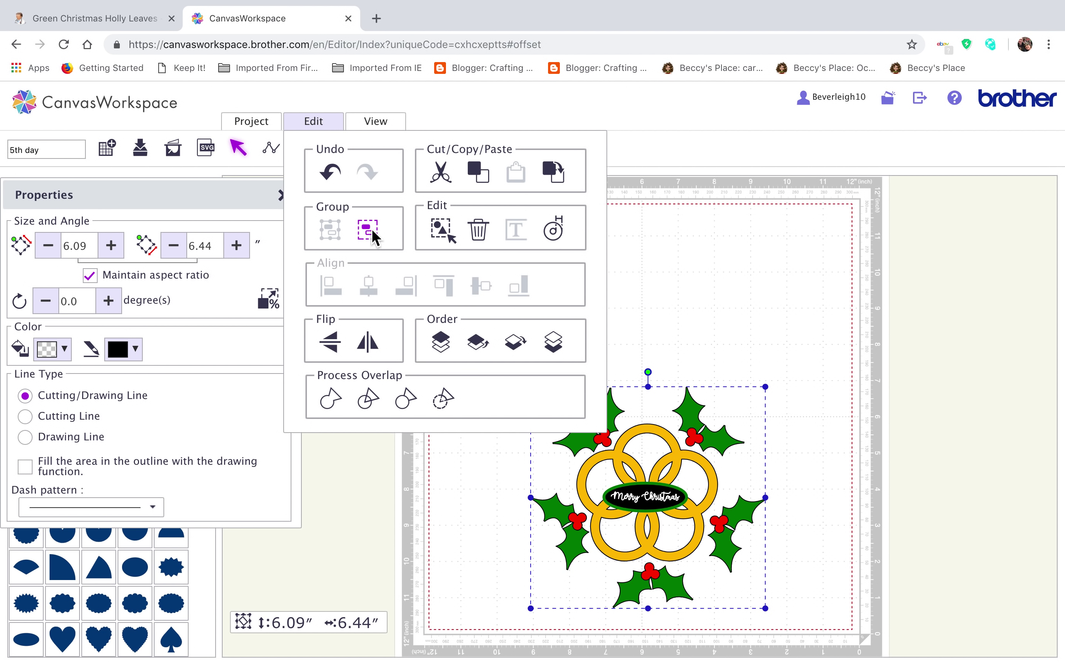
pyautogui.click(372, 225)
# Move the rings, holly sprigs and label together to the upper part of the mat.
pyautogui.click(508, 348)
pyautogui.click(565, 386)
pyautogui.moveTo(505, 355); pyautogui.dragTo(775, 624)
pyautogui.moveTo(688, 524); pyautogui.dragTo(659, 364)
pyautogui.click(750, 550)
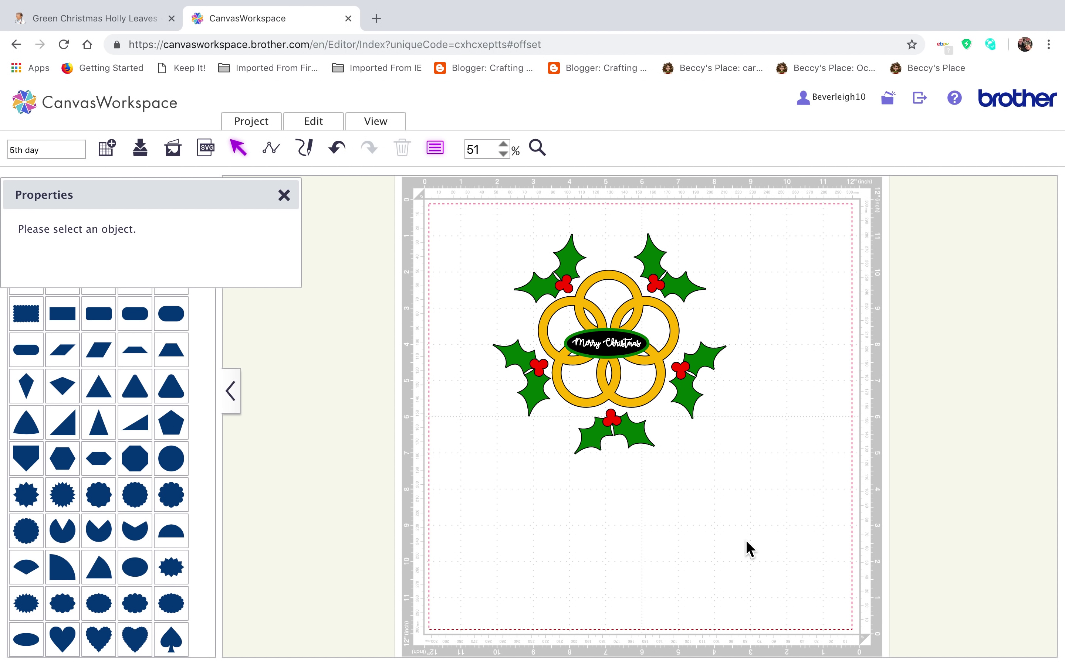
# Group the rings, all five holly sprigs and the label into one object.
pyautogui.moveTo(483, 226); pyautogui.dragTo(730, 455)
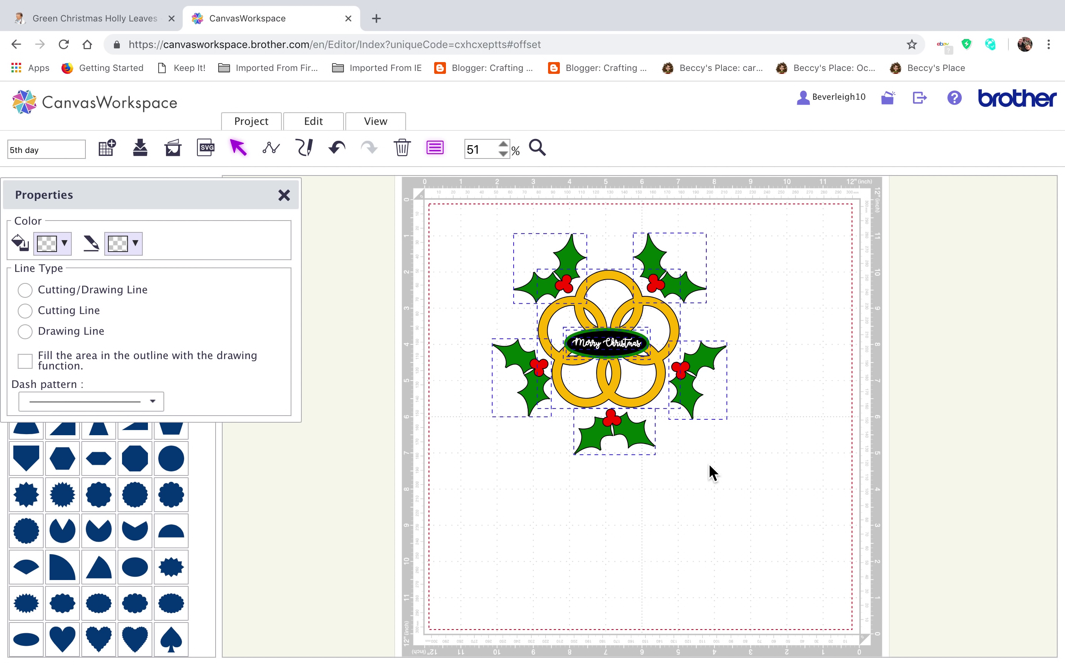
pyautogui.click(312, 115)
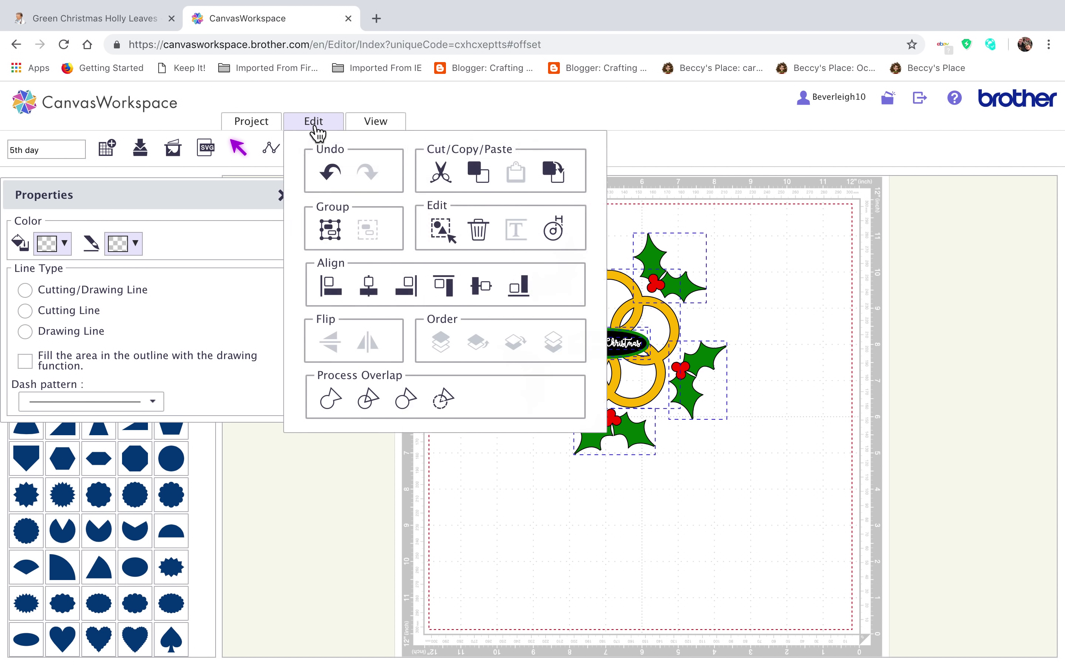
pyautogui.click(331, 230)
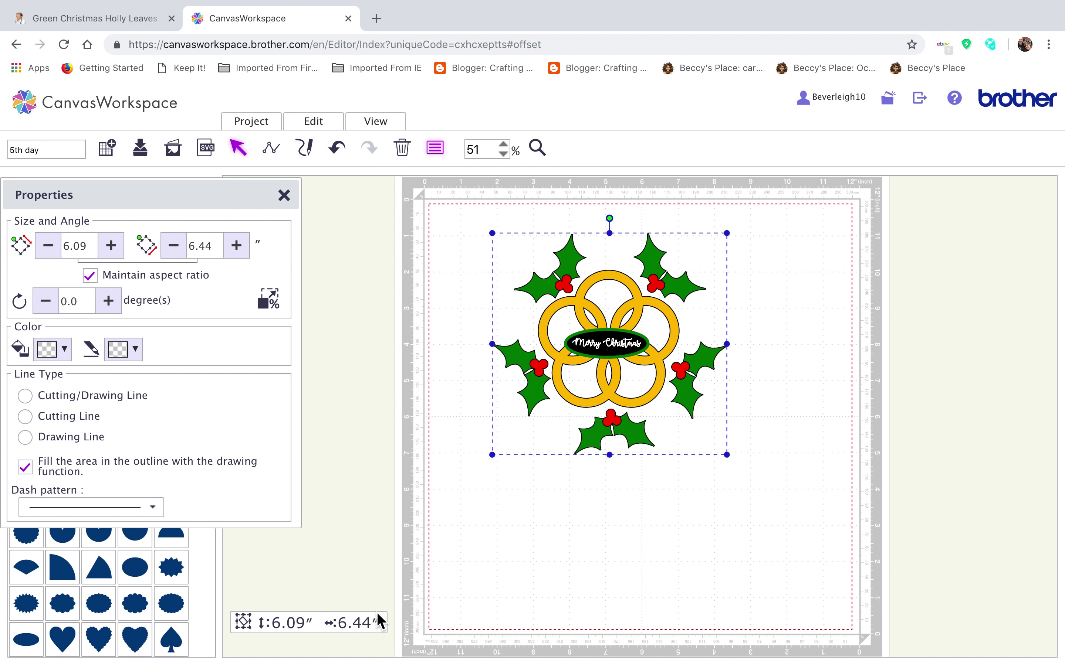
pyautogui.click(590, 493)
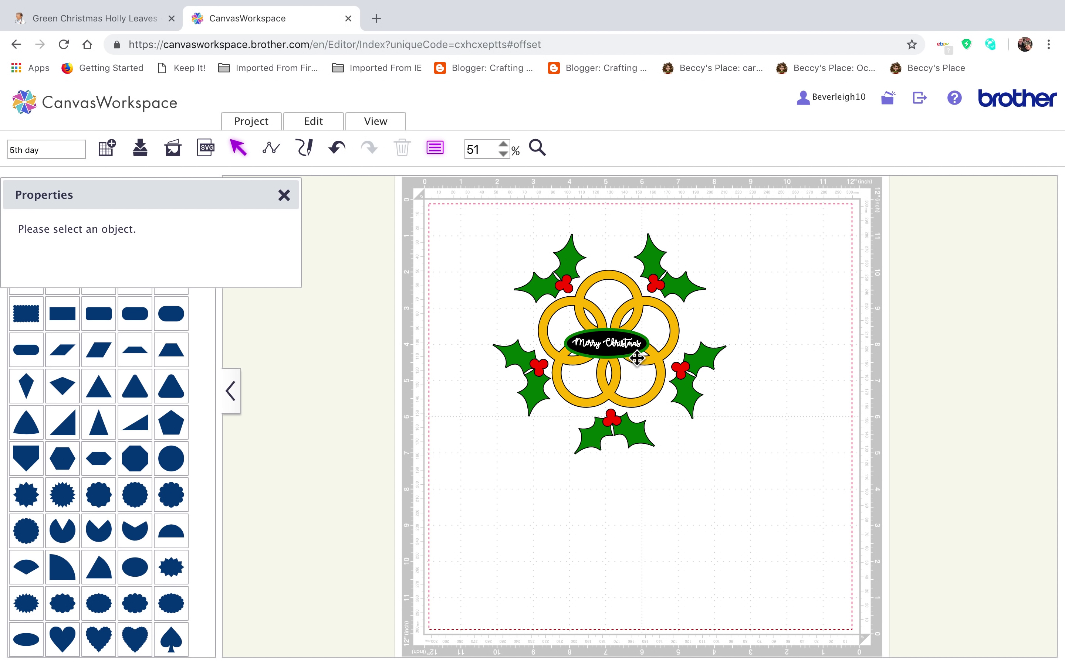